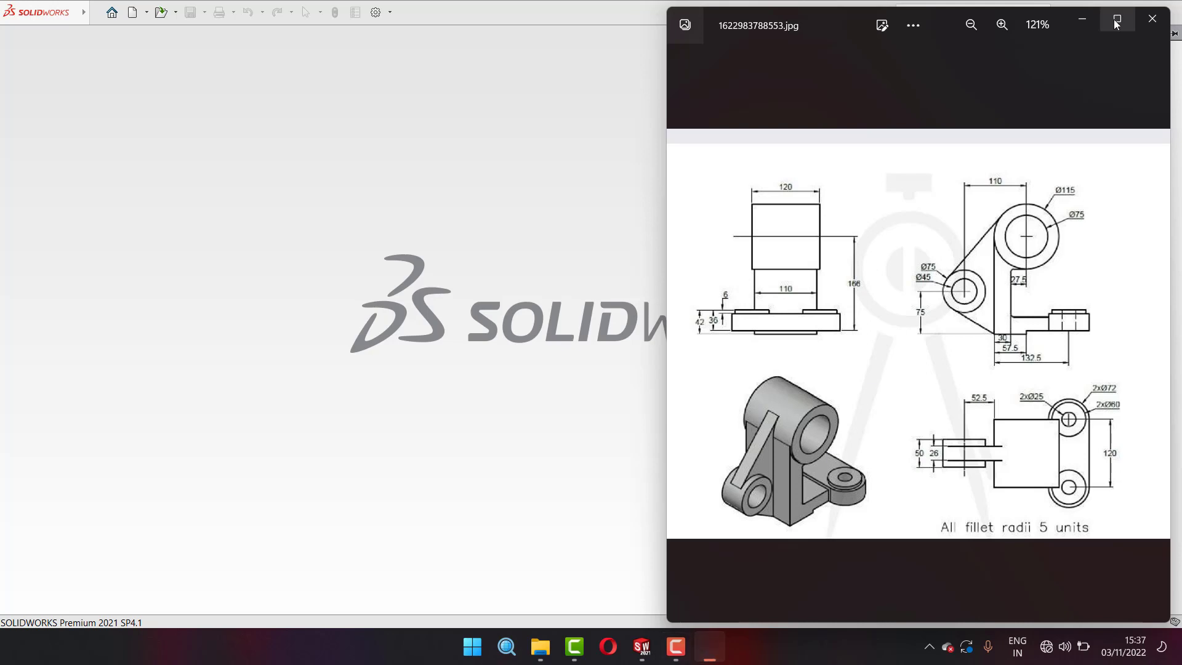
- Minimize the bracket reference drawing in Photos, then restore it to review it
{"action": "left_click", "coordinate": [1088, 28]}
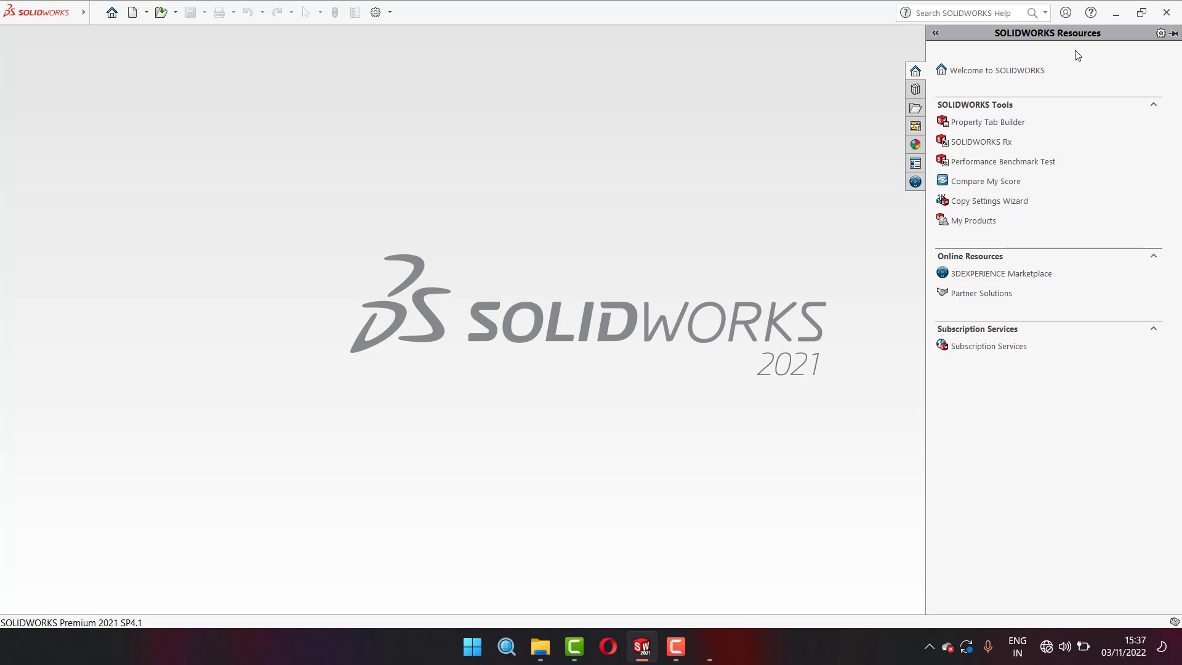
{"action": "left_click", "coordinate": [711, 647]}
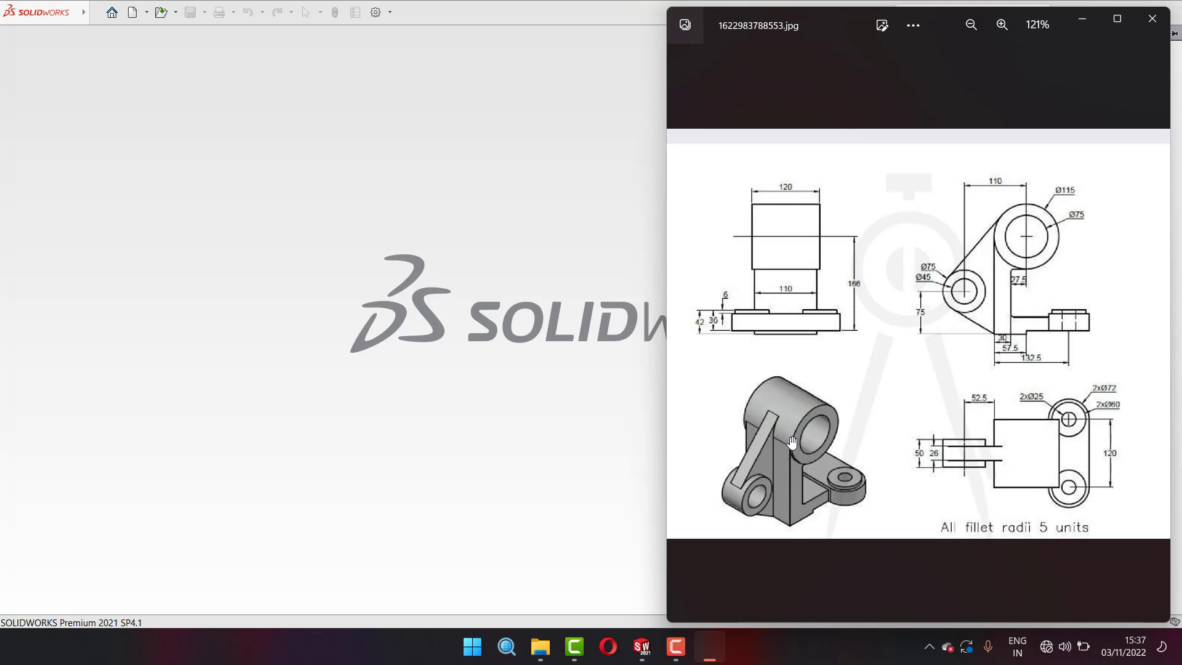
- Create a new Part document in SOLIDWORKS
{"action": "left_click", "coordinate": [347, 175]}
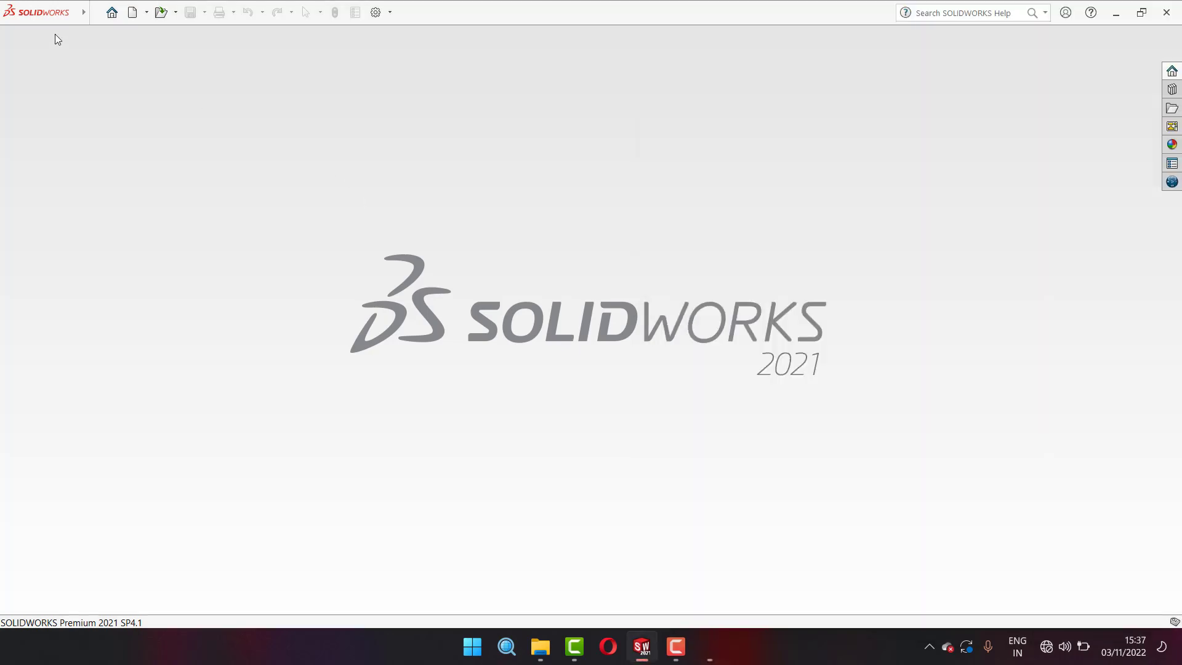
{"action": "left_click", "coordinate": [96, 13]}
{"action": "left_click", "coordinate": [117, 37]}
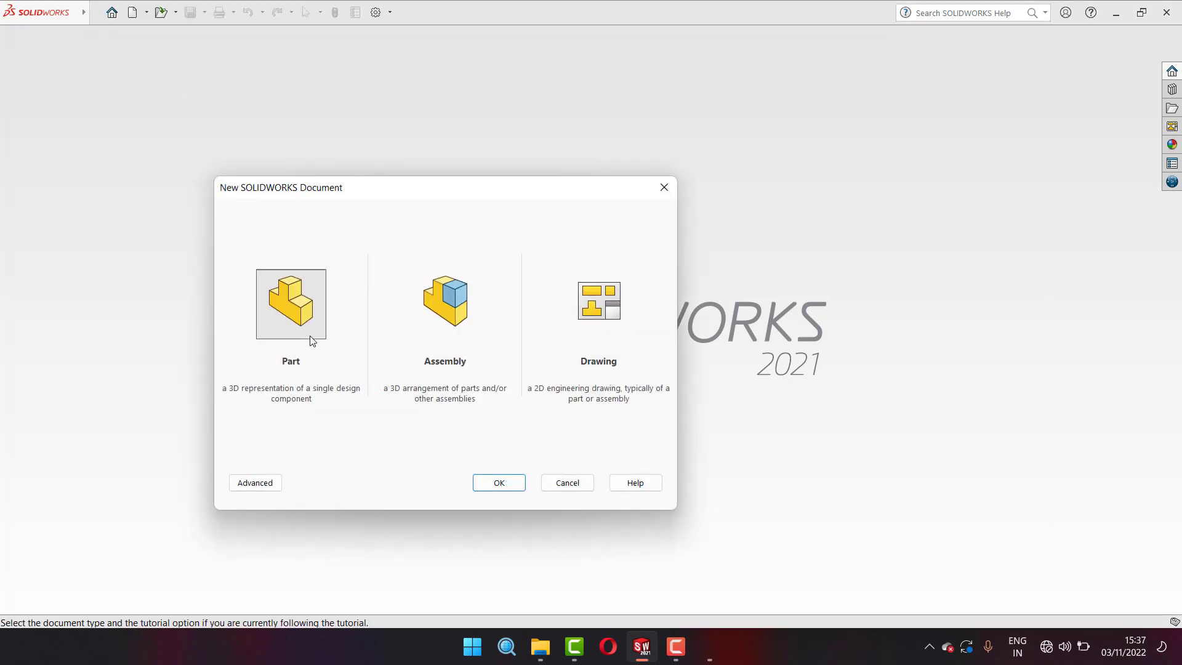
{"action": "left_click", "coordinate": [497, 489]}
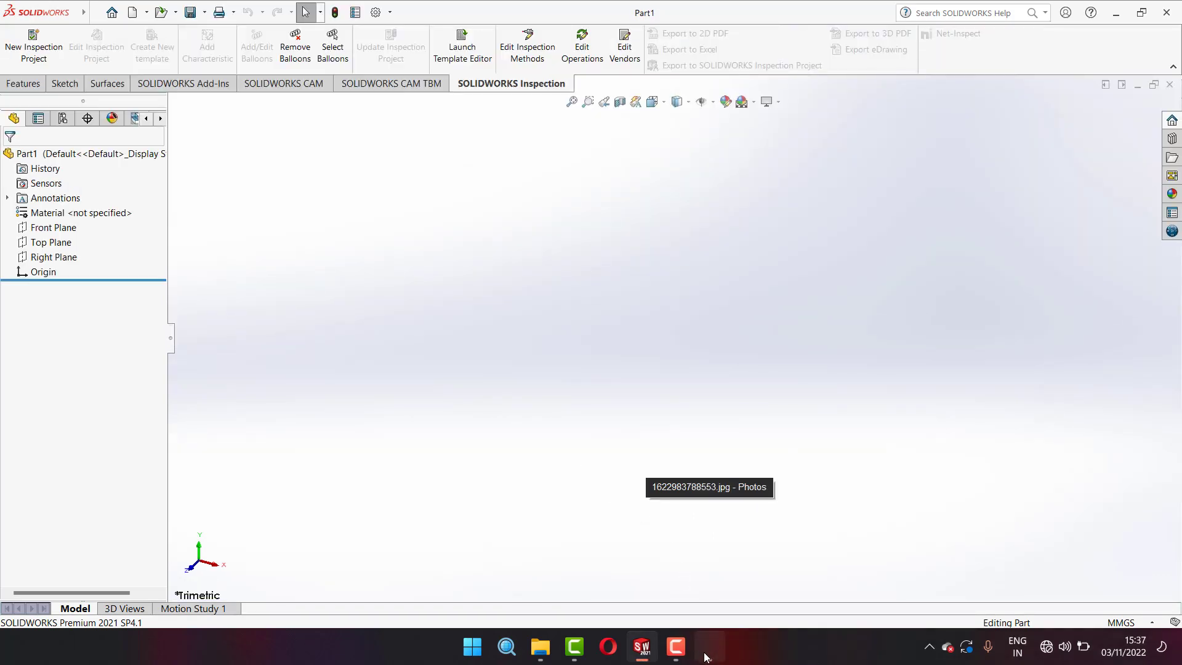
- View the Front Plane face-on and bring the reference drawing back up
{"action": "left_click", "coordinate": [52, 228]}
{"action": "left_click", "coordinate": [89, 229]}
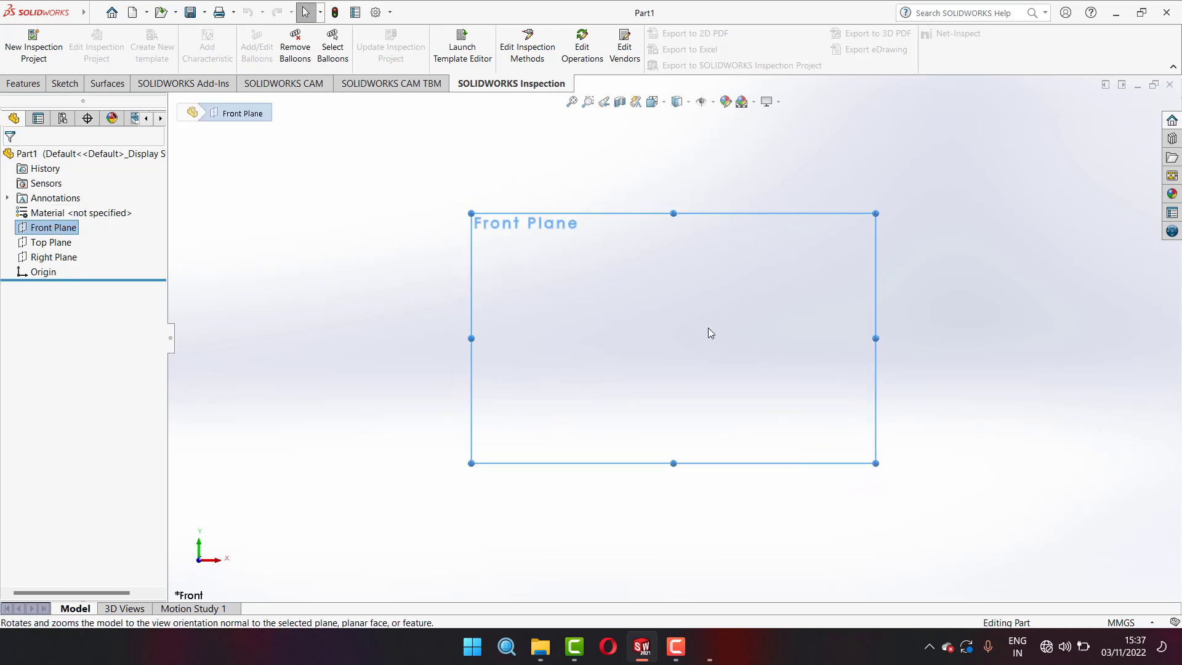
{"action": "left_click", "coordinate": [710, 646]}
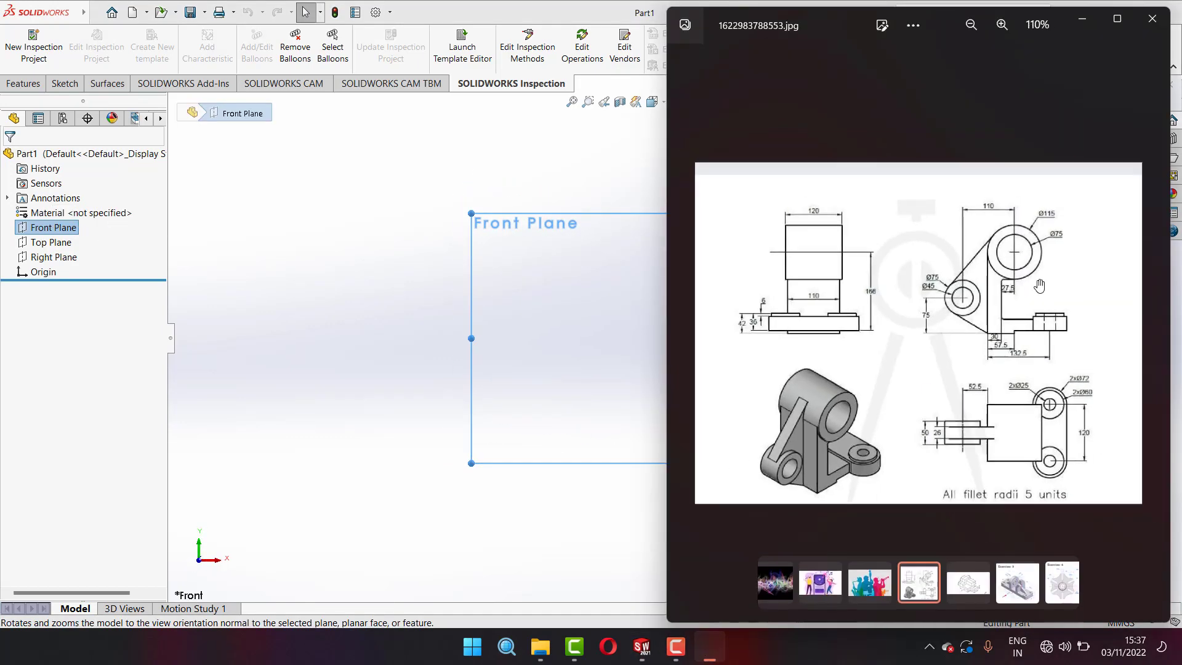
- Zoom the drawing's front view onto the Ø115 and Ø75 circles, then return to SOLIDWORKS
{"action": "scroll", "coordinate": [1039, 285], "scroll_direction": "up", "scroll_amount": 2}
{"action": "scroll", "coordinate": [1039, 286], "scroll_direction": "up", "scroll_amount": 2}
{"action": "scroll", "coordinate": [997, 192], "scroll_direction": "up", "scroll_amount": 1}
{"action": "scroll", "coordinate": [866, 257], "scroll_direction": "up", "scroll_amount": 1}
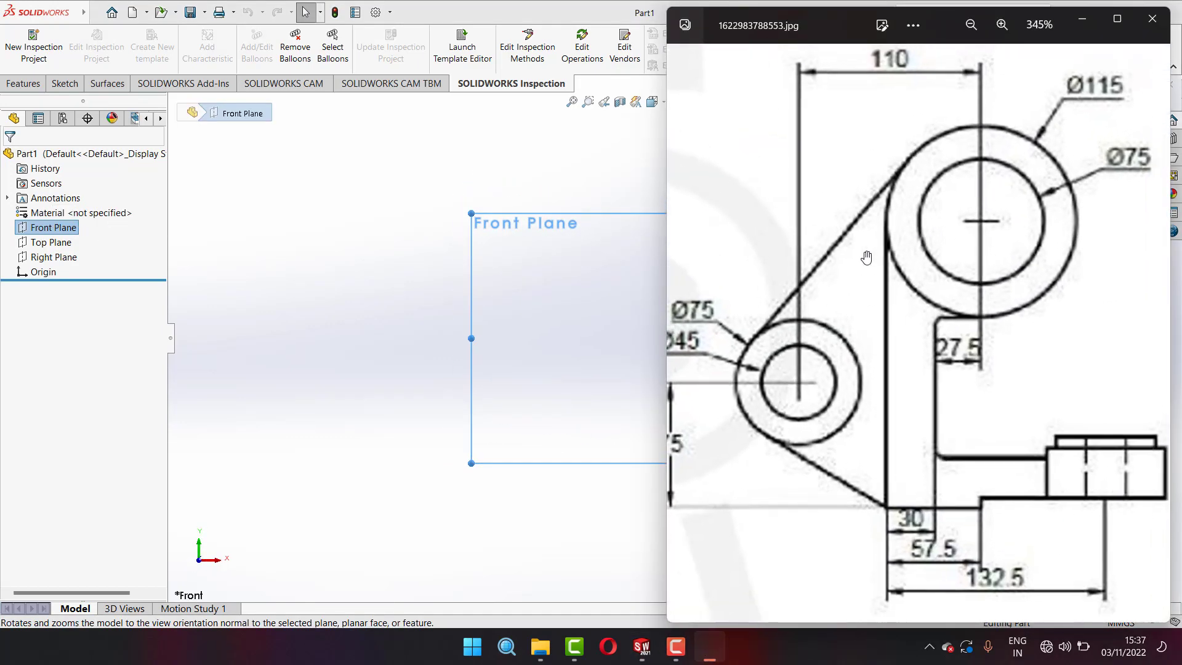
{"action": "scroll", "coordinate": [866, 258], "scroll_direction": "down", "scroll_amount": 2}
{"action": "scroll", "coordinate": [911, 326], "scroll_direction": "down", "scroll_amount": 2}
{"action": "scroll", "coordinate": [985, 431], "scroll_direction": "up", "scroll_amount": 1}
{"action": "scroll", "coordinate": [1016, 488], "scroll_direction": "up", "scroll_amount": 1}
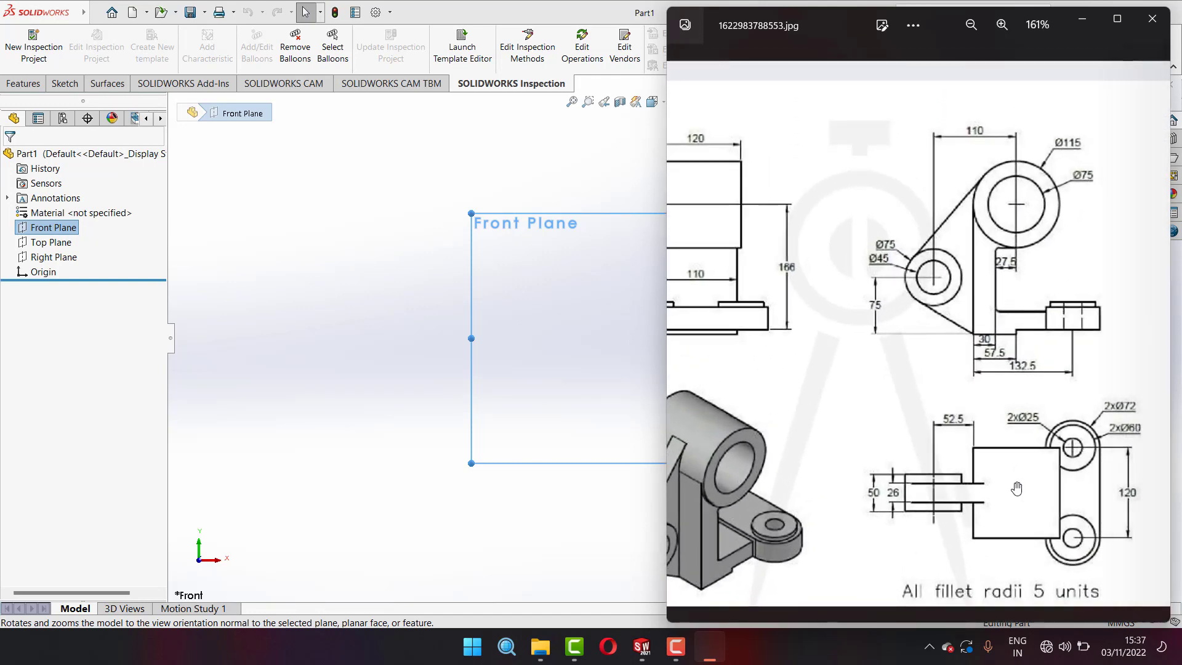
{"action": "scroll", "coordinate": [981, 335], "scroll_direction": "down", "scroll_amount": 1}
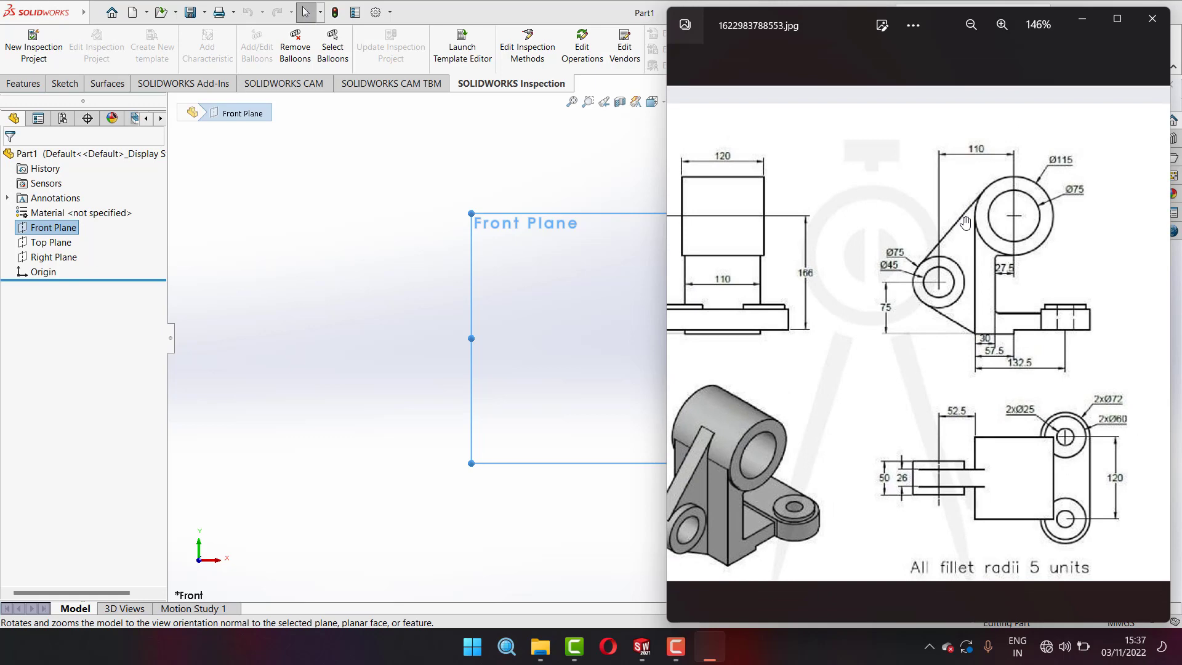
{"action": "scroll", "coordinate": [965, 223], "scroll_direction": "up", "scroll_amount": 3}
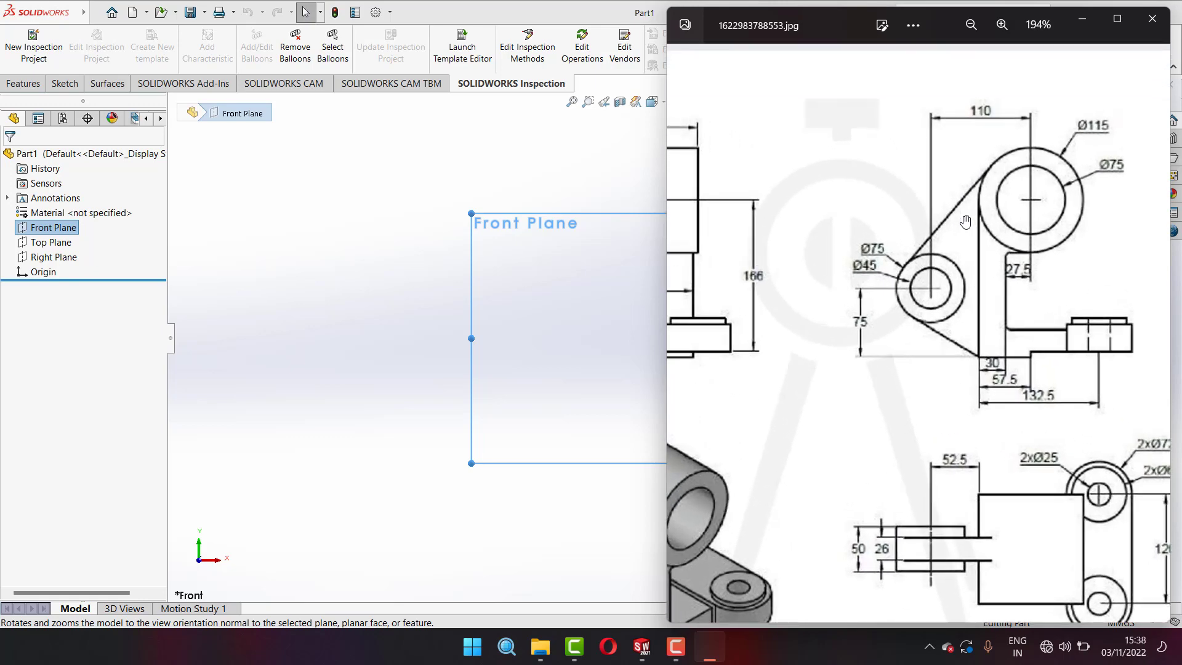
{"action": "scroll", "coordinate": [965, 223], "scroll_direction": "down", "scroll_amount": 4}
{"action": "scroll", "coordinate": [948, 224], "scroll_direction": "up", "scroll_amount": 3}
{"action": "scroll", "coordinate": [918, 226], "scroll_direction": "up", "scroll_amount": 2}
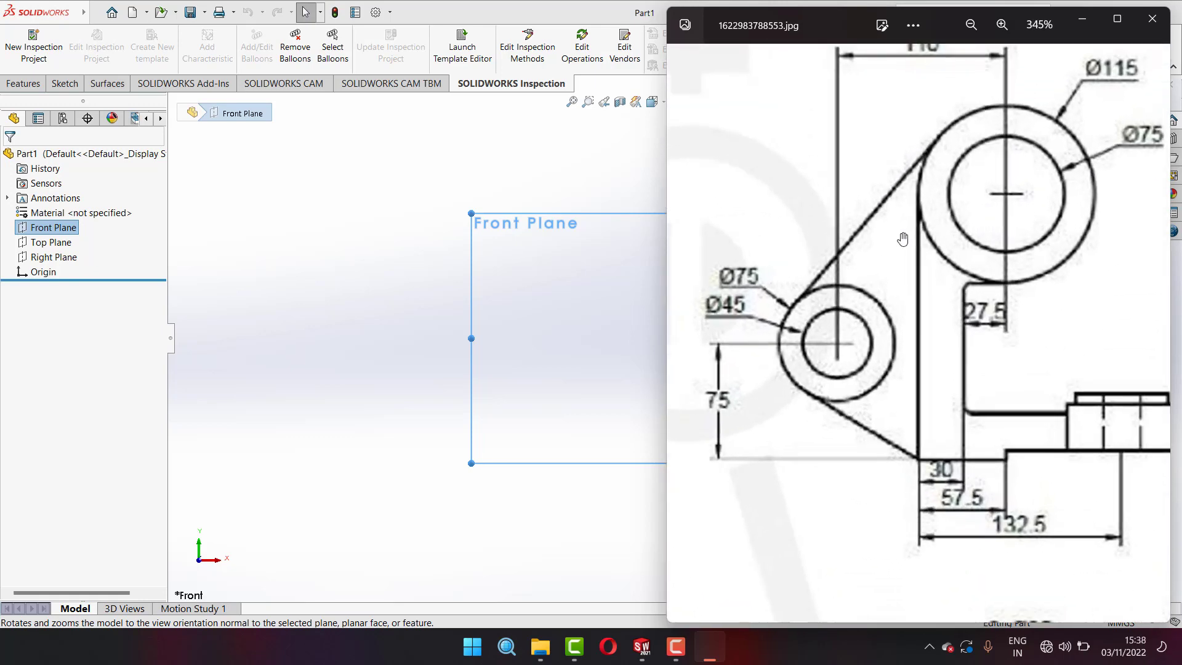
{"action": "scroll", "coordinate": [895, 229], "scroll_direction": "down", "scroll_amount": 2}
{"action": "scroll", "coordinate": [895, 229], "scroll_direction": "down", "scroll_amount": 2}
{"action": "scroll", "coordinate": [908, 228], "scroll_direction": "up", "scroll_amount": 2}
{"action": "scroll", "coordinate": [923, 227], "scroll_direction": "up", "scroll_amount": 3}
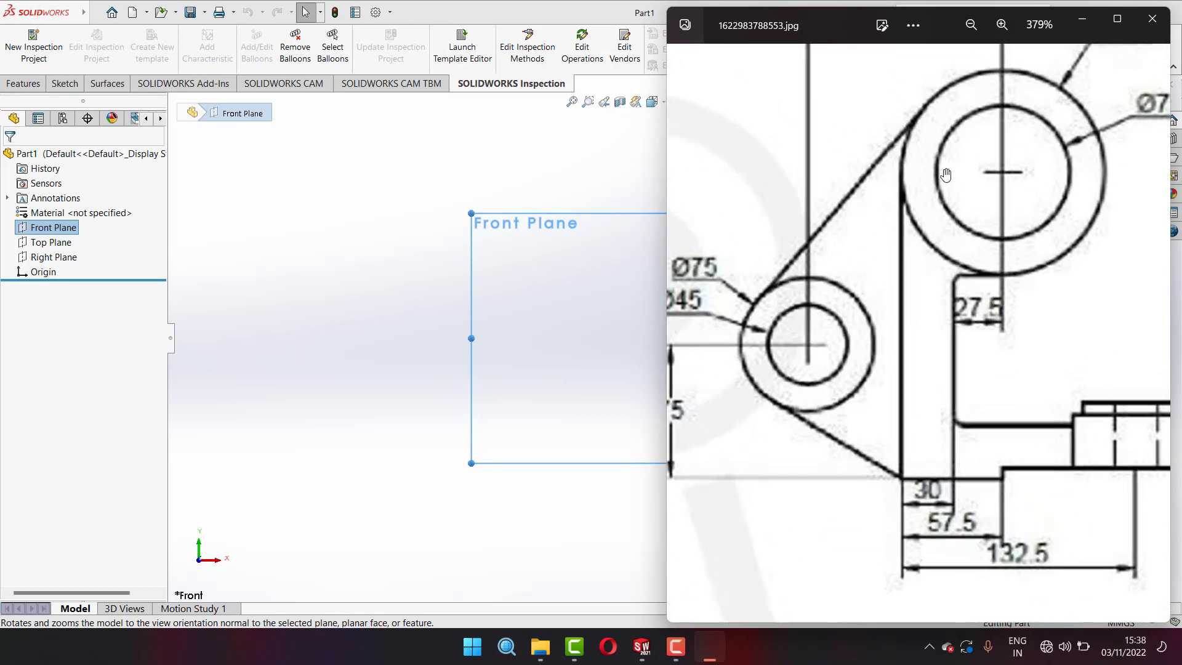
{"action": "scroll", "coordinate": [940, 226], "scroll_direction": "down", "scroll_amount": 2}
{"action": "scroll", "coordinate": [940, 227], "scroll_direction": "up", "scroll_amount": 2}
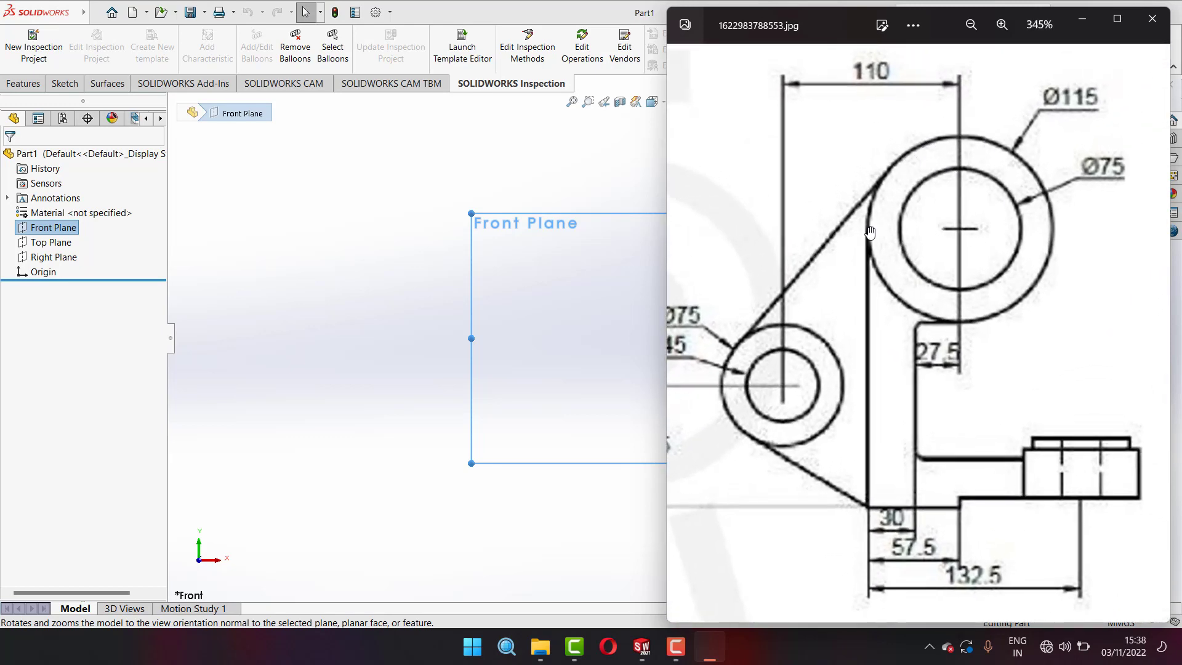
{"action": "left_click", "coordinate": [318, 195]}
- Orient the view normal to the Front Plane and show the Sketch tools
{"action": "left_click", "coordinate": [51, 232]}
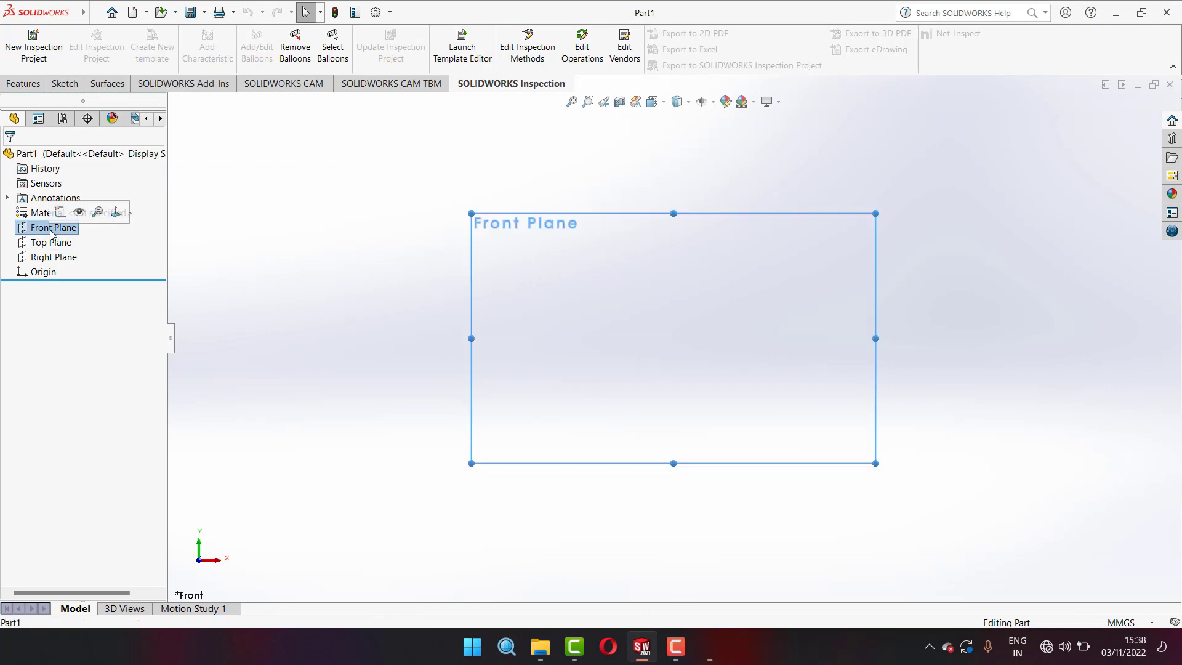
{"action": "left_click", "coordinate": [116, 212]}
{"action": "left_click", "coordinate": [23, 84]}
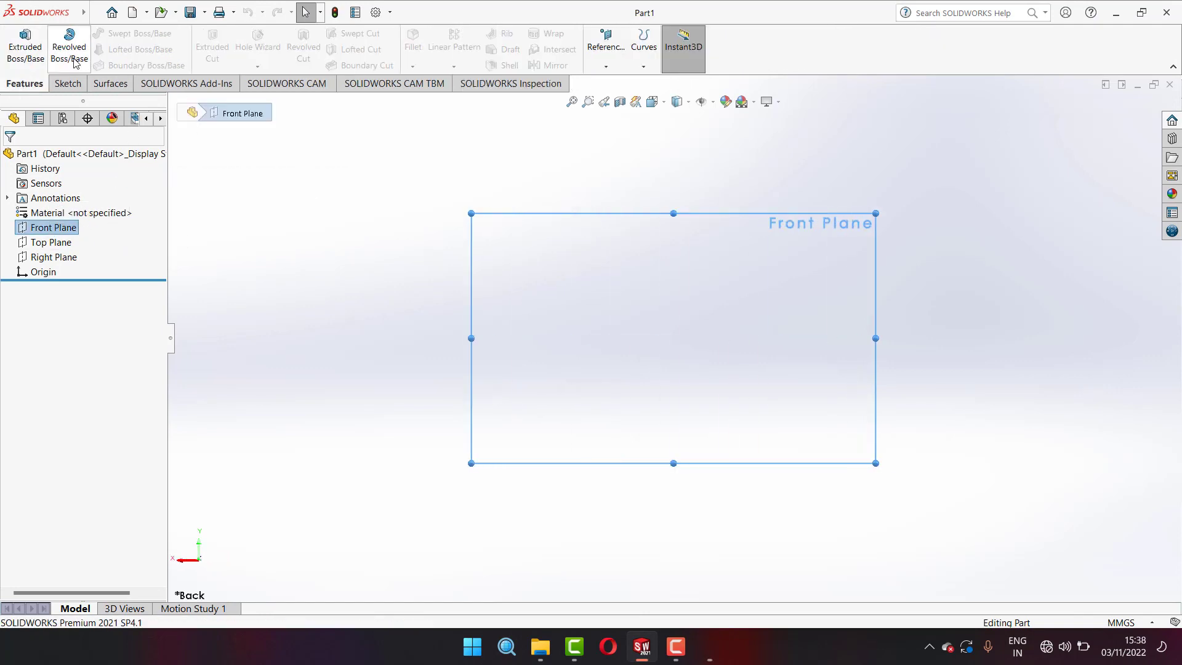
{"action": "left_click", "coordinate": [65, 83]}
- Sketch an outer and an inner circle, both centred on the origin
{"action": "left_click", "coordinate": [140, 33]}
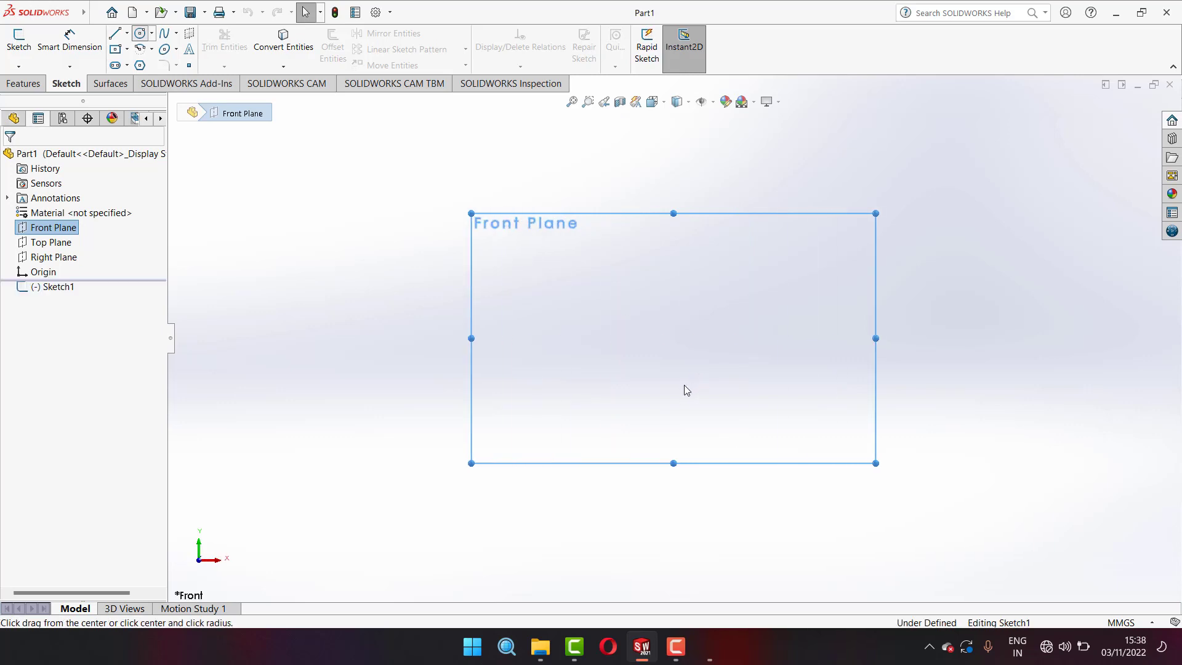
{"action": "left_click", "coordinate": [674, 338]}
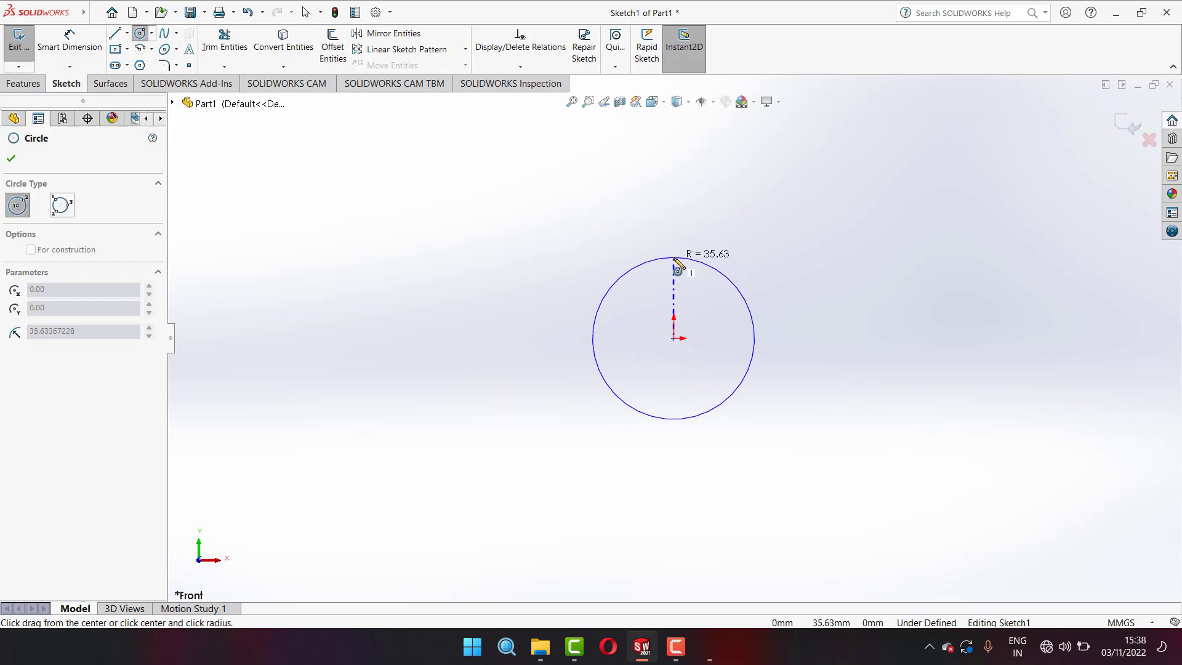
{"action": "left_click", "coordinate": [674, 258]}
{"action": "left_click", "coordinate": [674, 338]}
{"action": "left_click", "coordinate": [676, 295]}
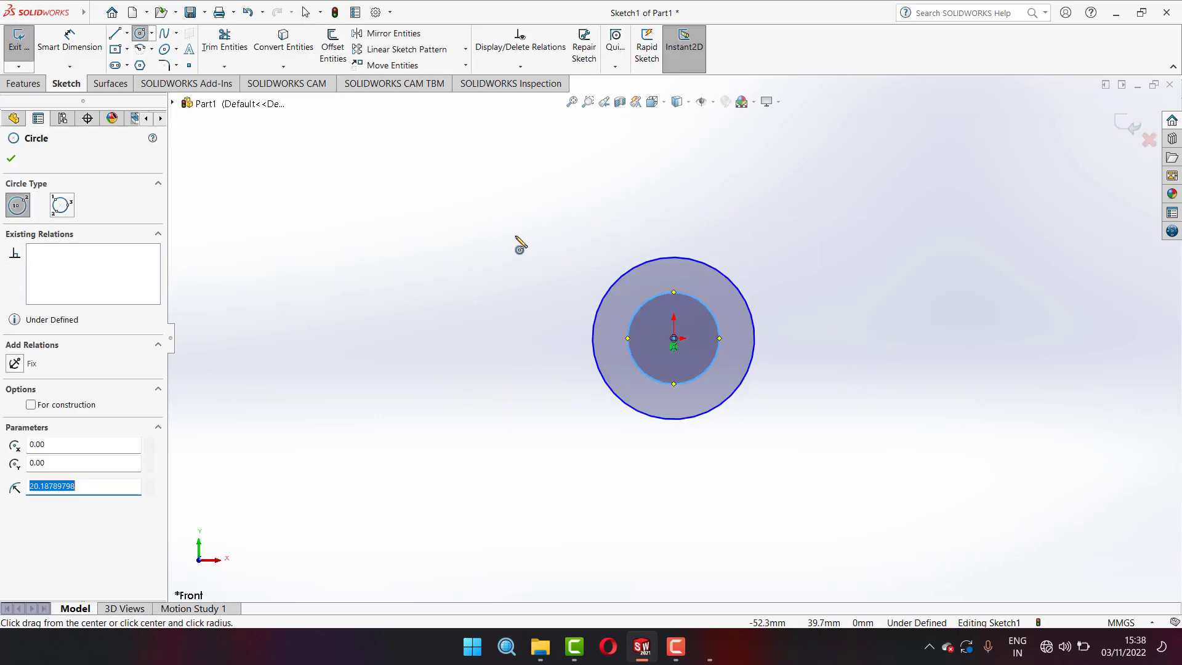
{"action": "left_click", "coordinate": [709, 646]}
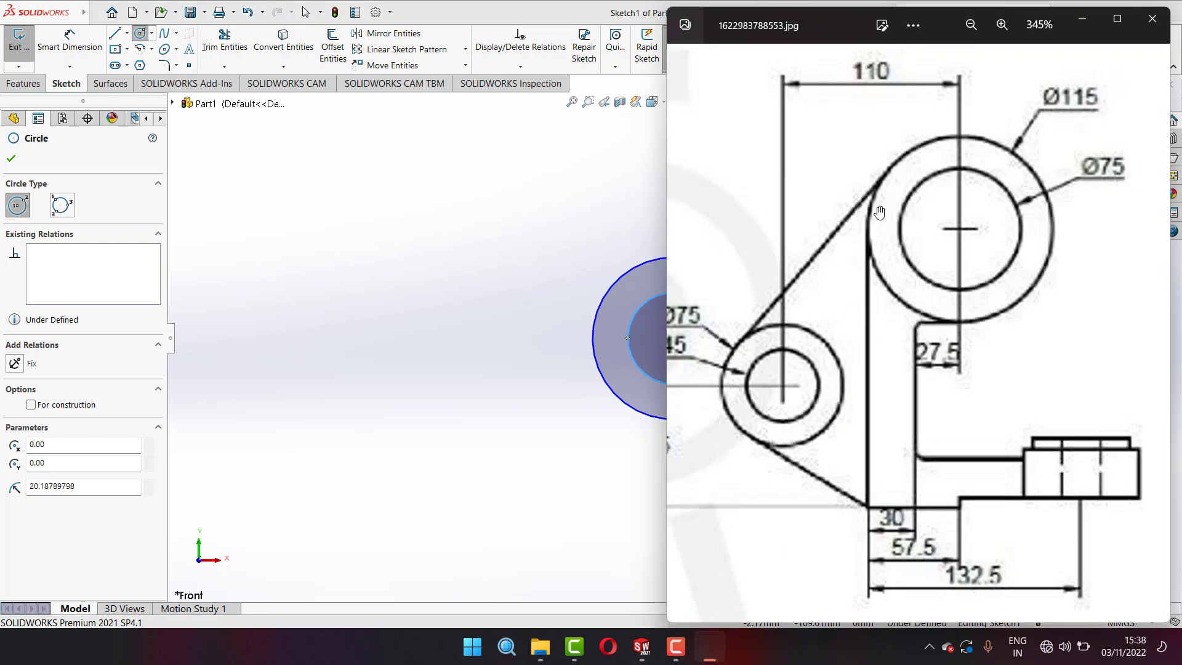
- Draw the stepped leg: a vertical line down from the outer circle, then base, step and side segments
{"action": "left_click", "coordinate": [114, 33]}
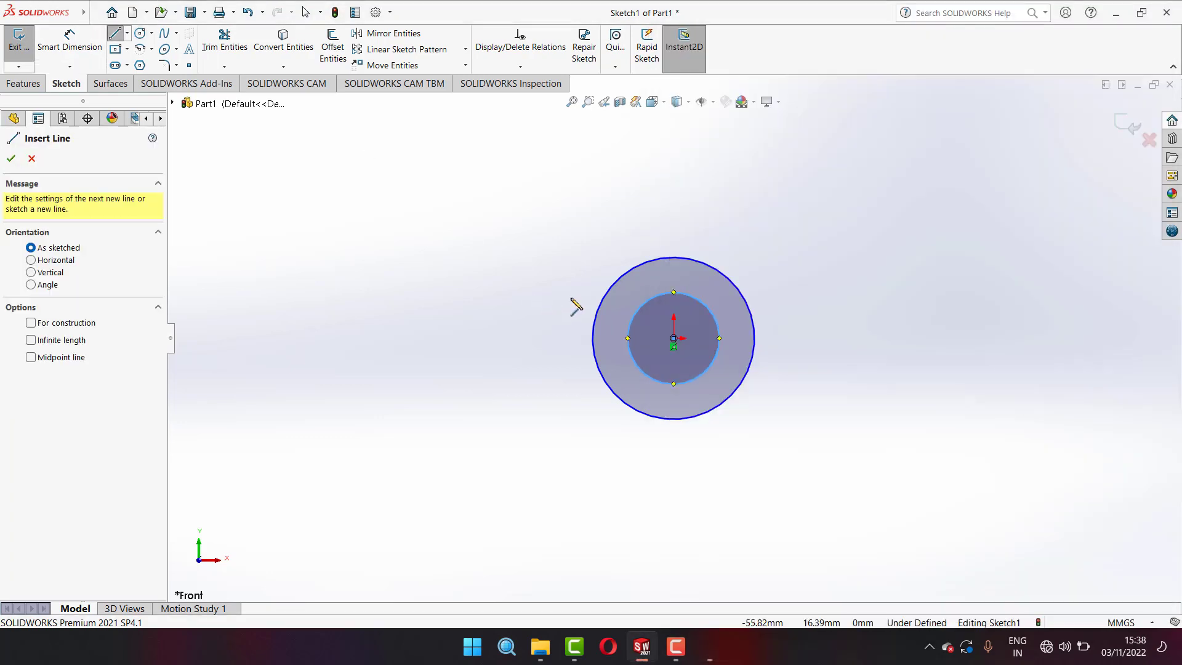
{"action": "scroll", "coordinate": [557, 259], "scroll_direction": "up", "scroll_amount": 2}
{"action": "scroll", "coordinate": [790, 487], "scroll_direction": "down", "scroll_amount": 2}
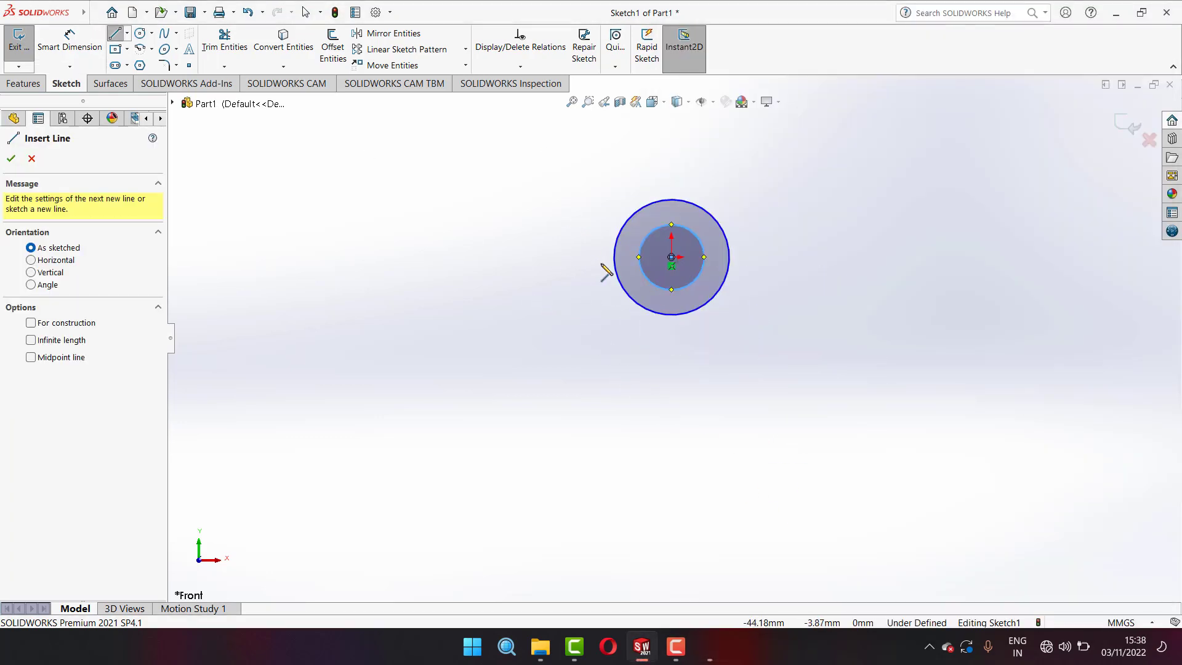
{"action": "left_click", "coordinate": [615, 257]}
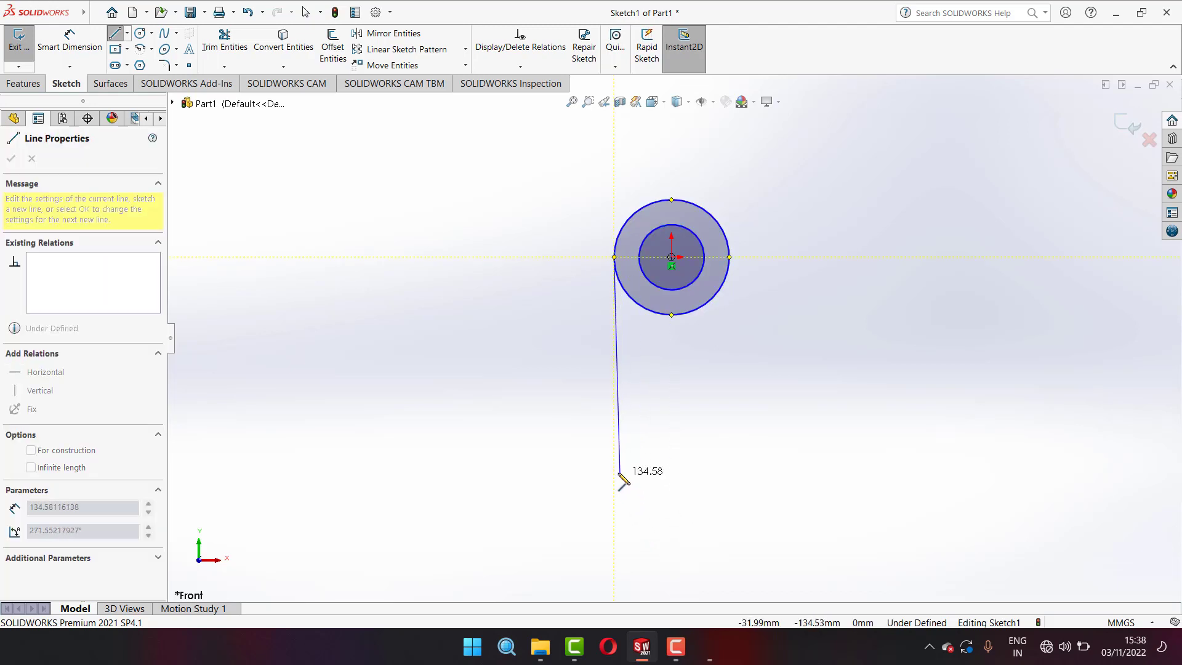
{"action": "left_click", "coordinate": [614, 468]}
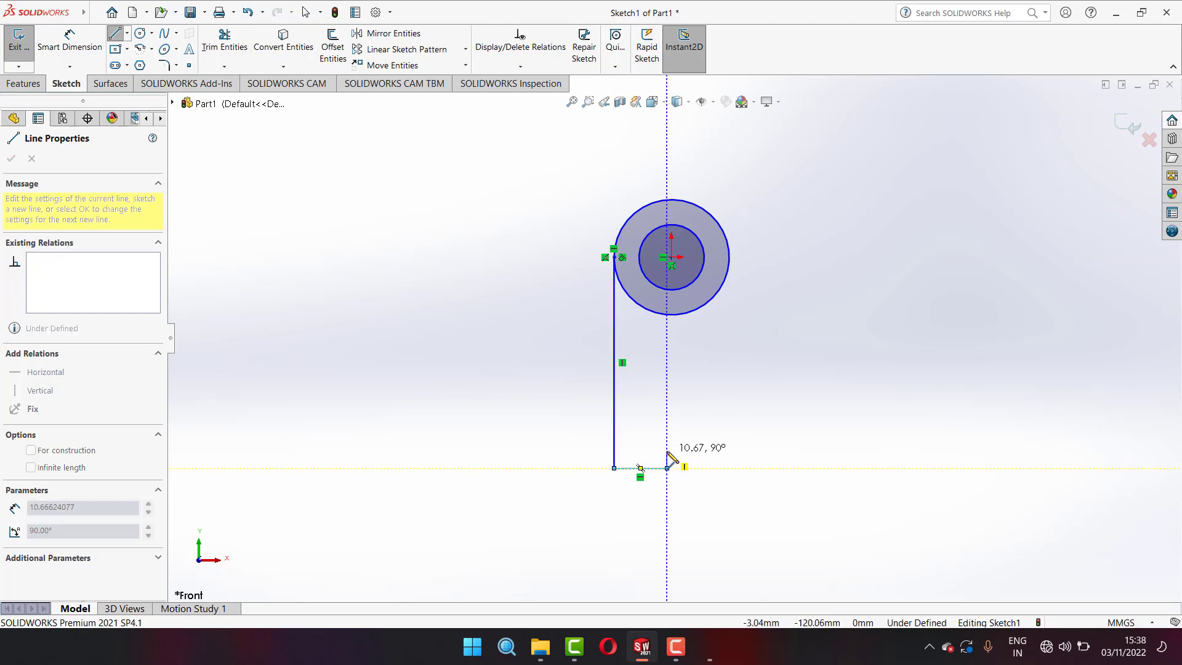
{"action": "left_click", "coordinate": [667, 468]}
{"action": "left_click", "coordinate": [667, 451]}
{"action": "left_click", "coordinate": [753, 451]}
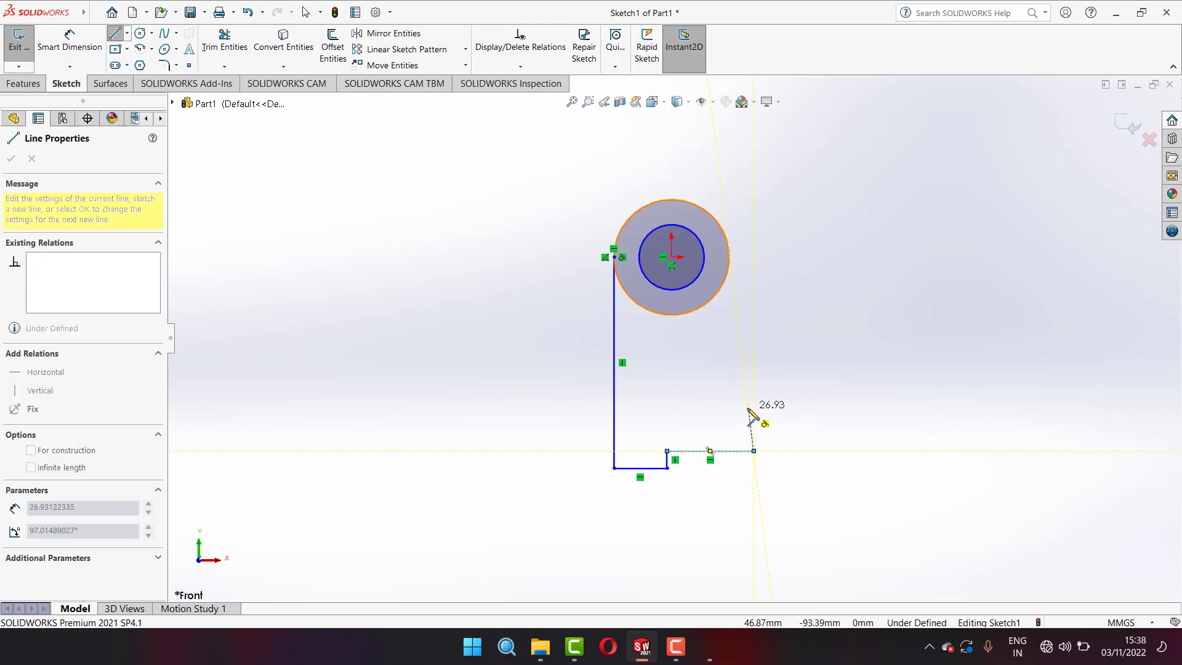
{"action": "left_click", "coordinate": [754, 406]}
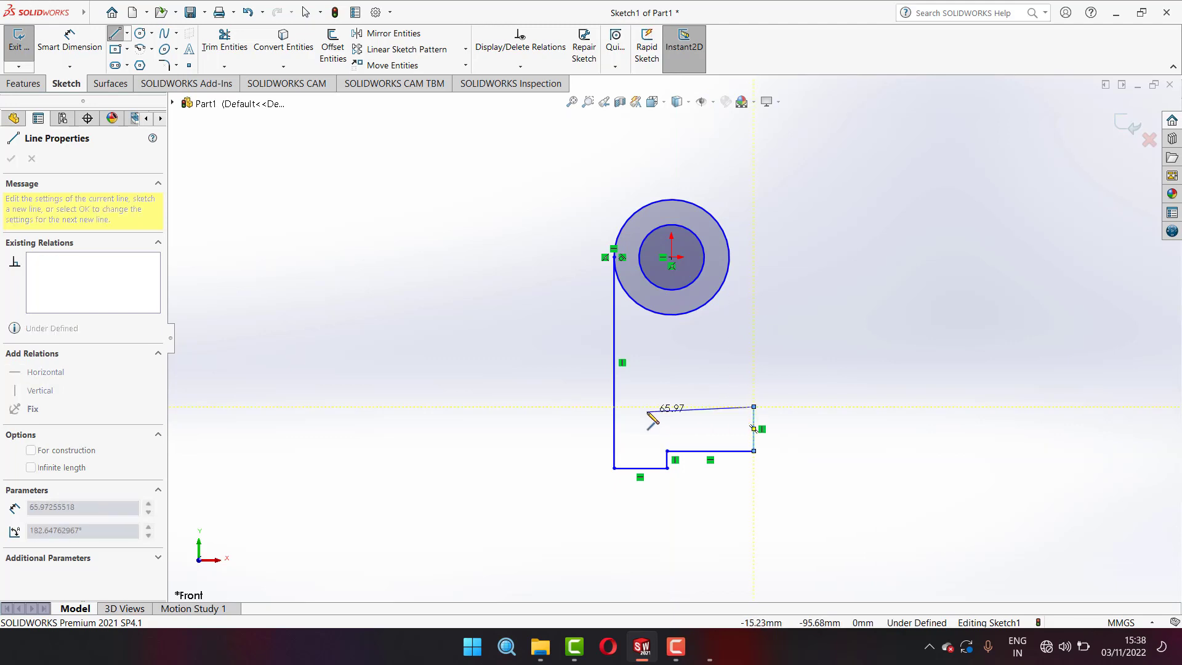
{"action": "left_click", "coordinate": [640, 407]}
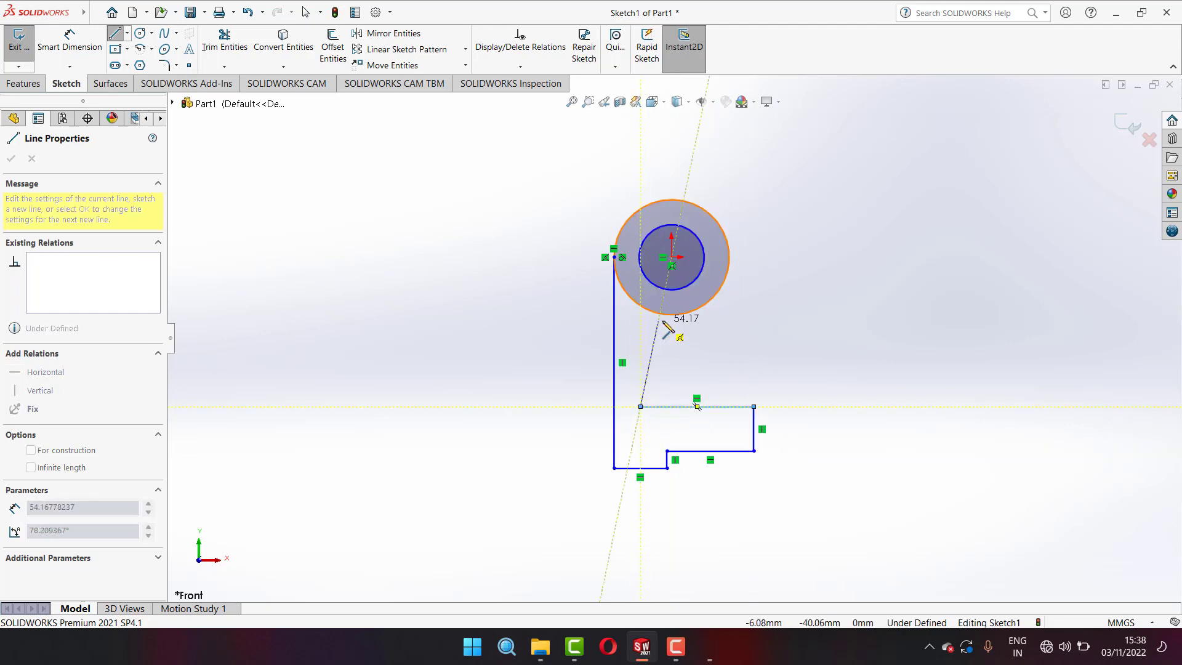
- Close the outline with lines back up to the circles, then exit the Line tool
{"action": "scroll", "coordinate": [674, 323], "scroll_direction": "up", "scroll_amount": 2}
{"action": "scroll", "coordinate": [662, 332], "scroll_direction": "down", "scroll_amount": 3}
{"action": "scroll", "coordinate": [663, 335], "scroll_direction": "down", "scroll_amount": 2}
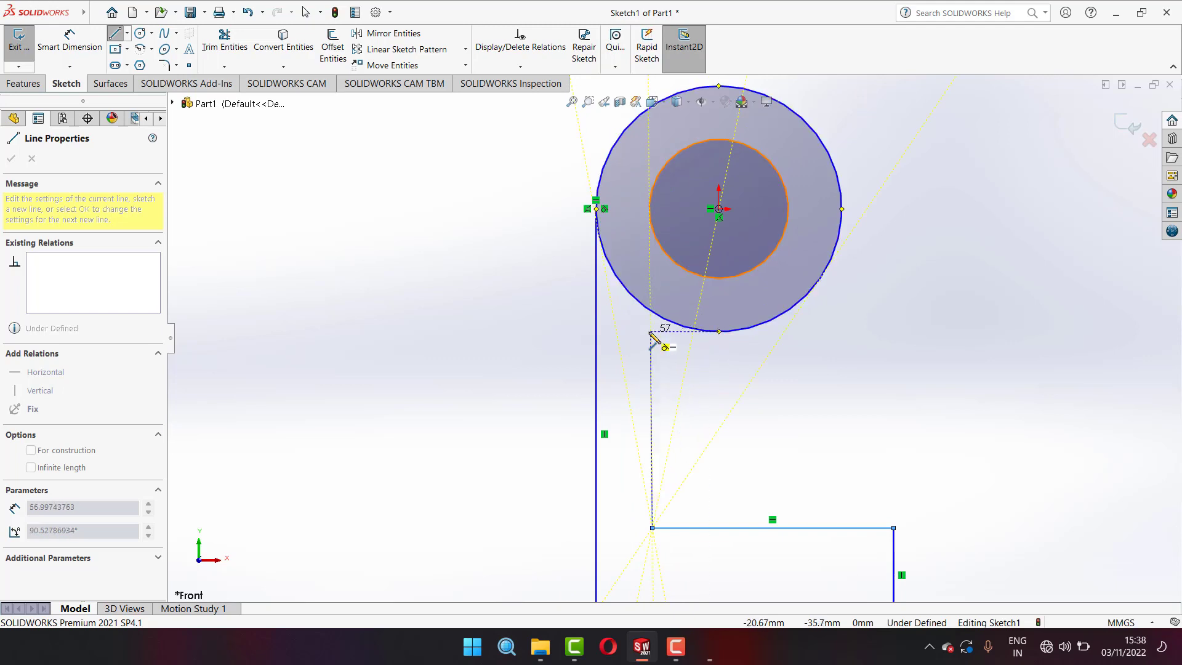
{"action": "left_click", "coordinate": [650, 333]}
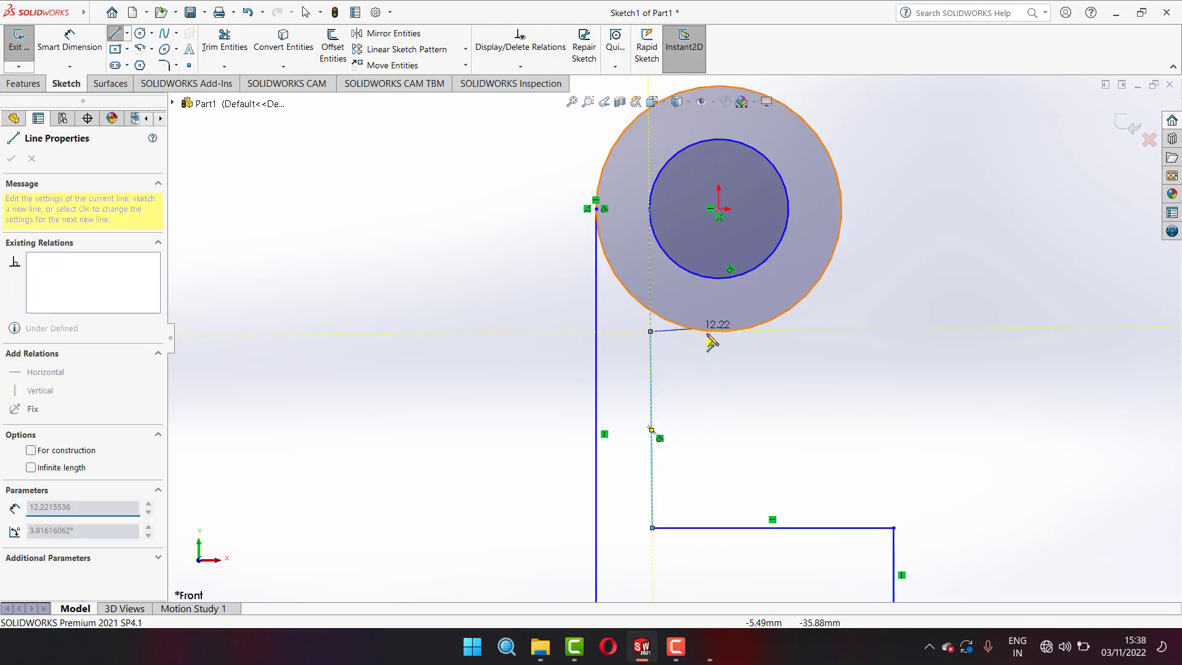
{"action": "left_click", "coordinate": [718, 331]}
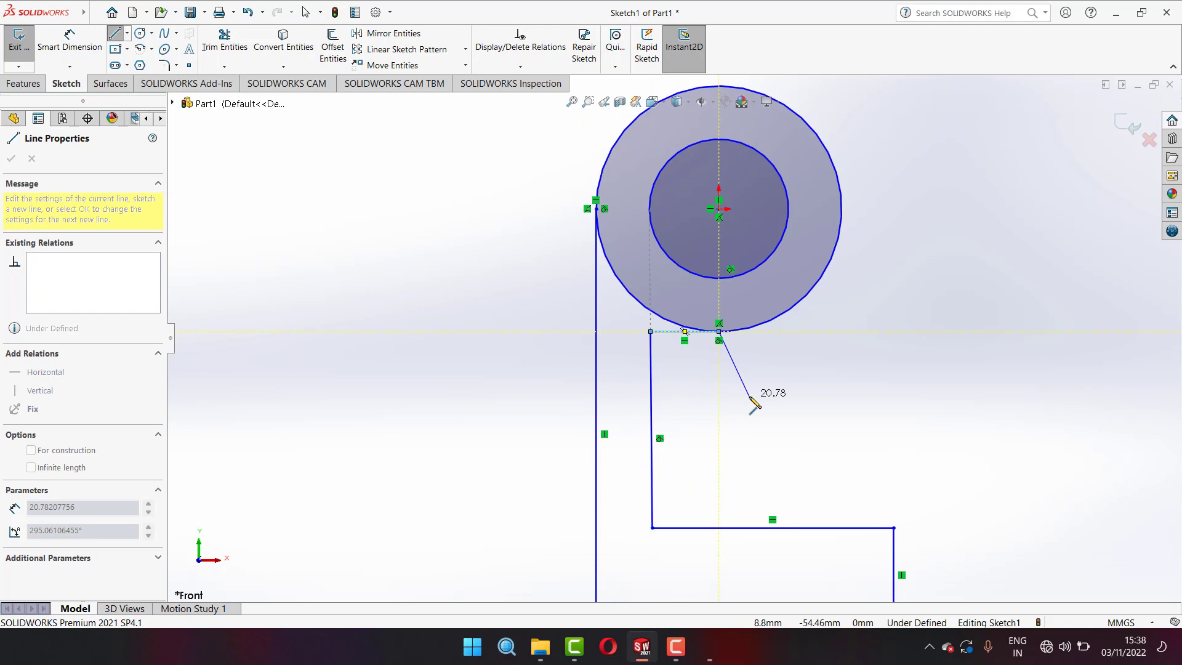
{"action": "key", "text": "Escape"}
{"action": "scroll", "coordinate": [708, 371], "scroll_direction": "down", "scroll_amount": 2}
{"action": "scroll", "coordinate": [647, 431], "scroll_direction": "up", "scroll_amount": 3}
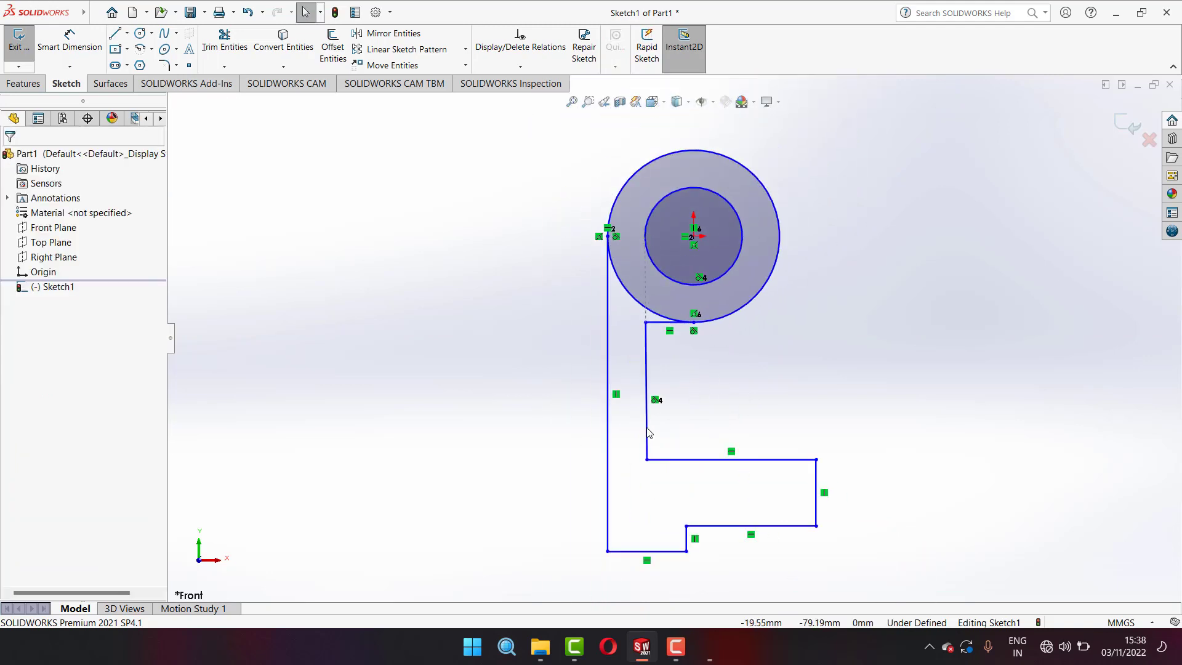
{"action": "scroll", "coordinate": [652, 434], "scroll_direction": "up", "scroll_amount": 1}
{"action": "scroll", "coordinate": [664, 496], "scroll_direction": "down", "scroll_amount": 1}
{"action": "scroll", "coordinate": [666, 492], "scroll_direction": "down", "scroll_amount": 2}
{"action": "scroll", "coordinate": [668, 486], "scroll_direction": "up", "scroll_amount": 1}
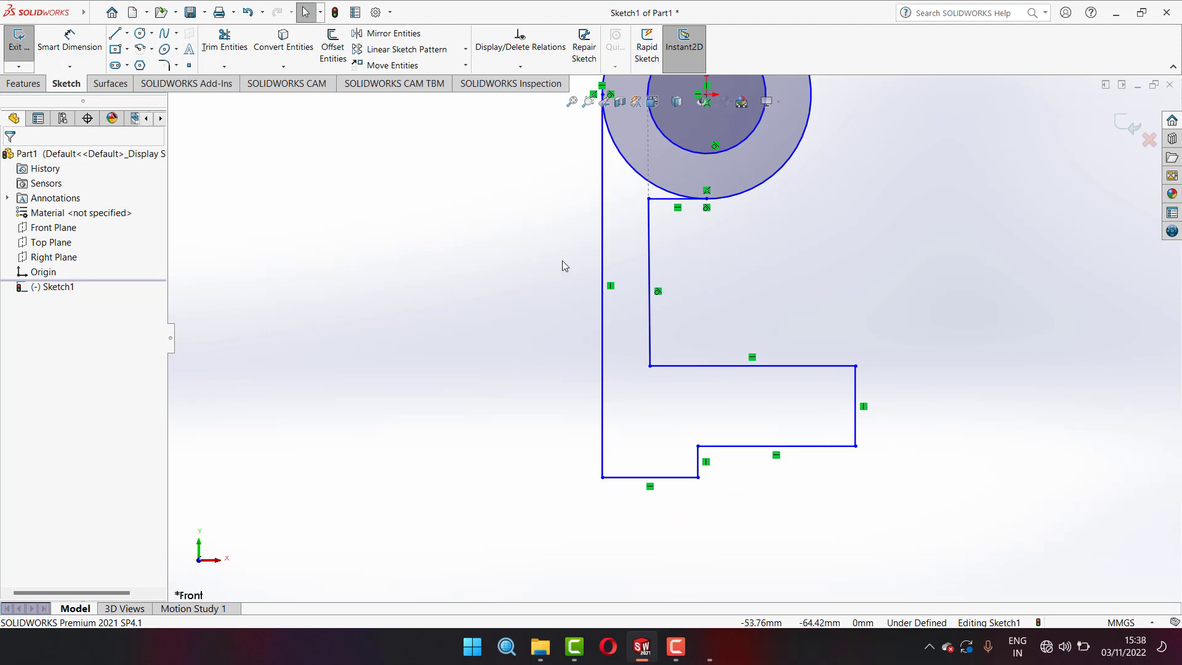
- Add a 0.53° angle dimension between the two vertical edges
{"action": "left_click", "coordinate": [97, 59]}
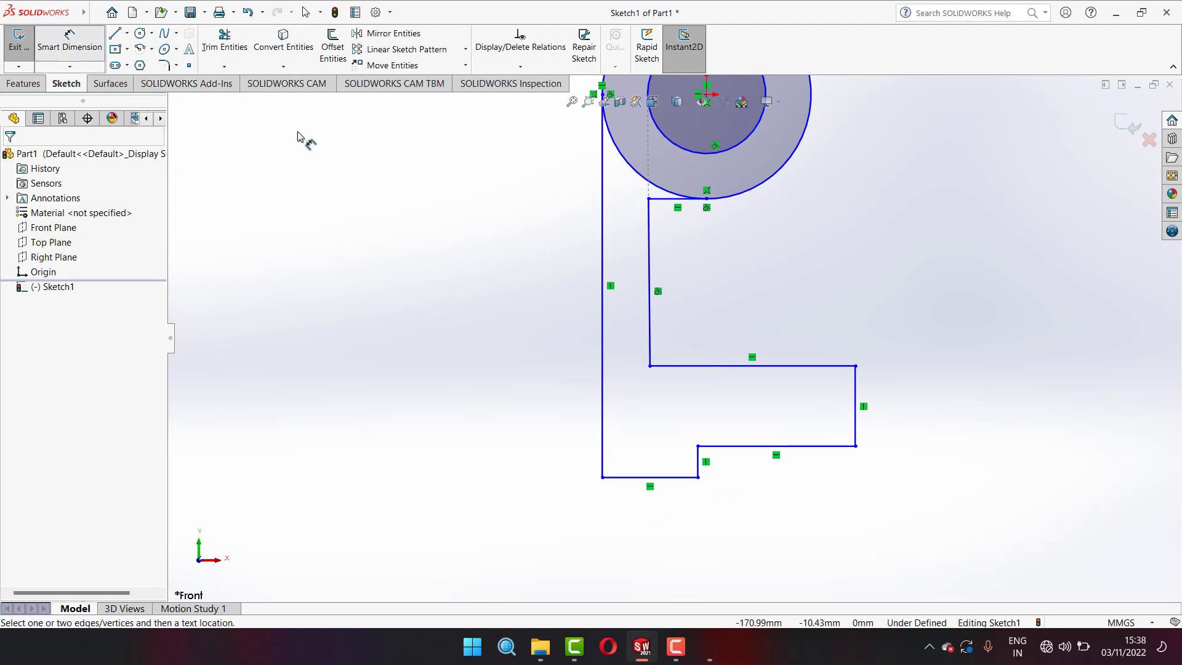
{"action": "left_click", "coordinate": [622, 245]}
{"action": "left_click", "coordinate": [602, 243]}
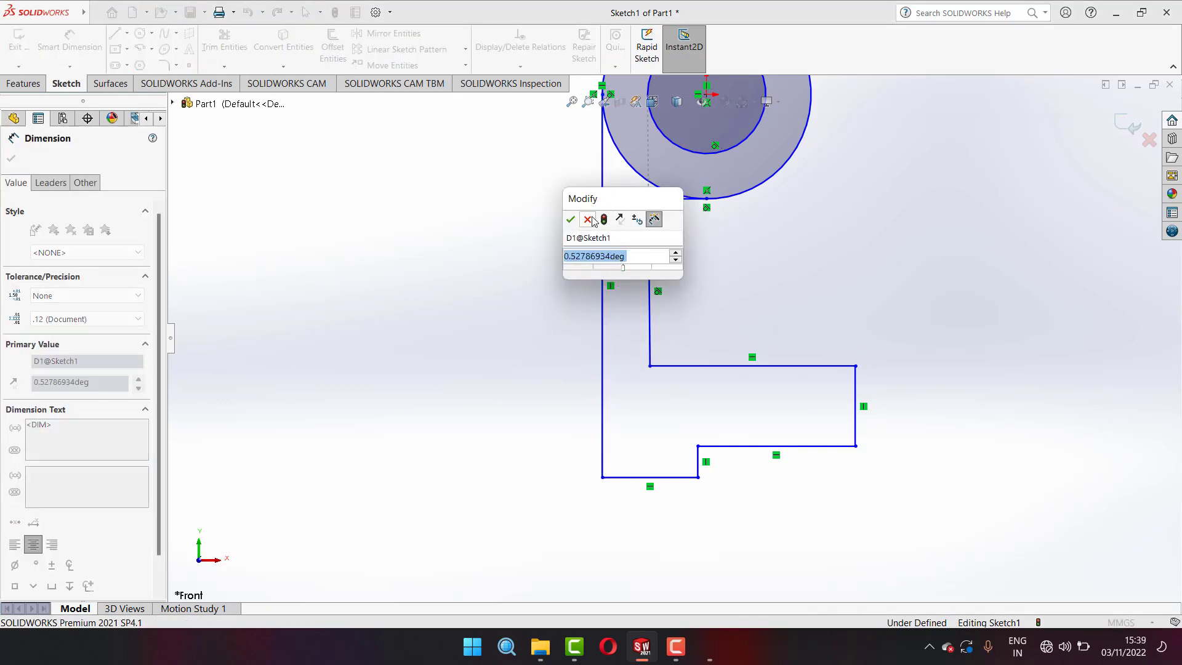
{"action": "left_click", "coordinate": [592, 220]}
{"action": "scroll", "coordinate": [575, 319], "scroll_direction": "up", "scroll_amount": 3}
{"action": "scroll", "coordinate": [575, 319], "scroll_direction": "up", "scroll_amount": 1}
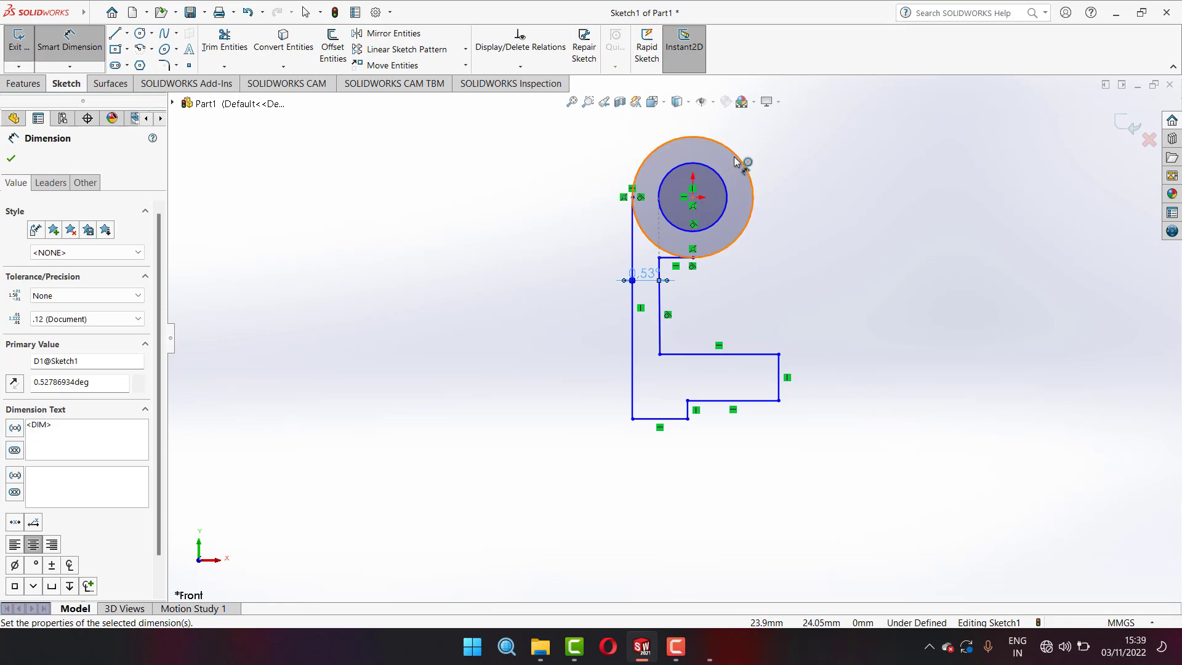
- Dimension the outer circle to Ø115 mm and the inner circle to Ø75 mm
{"action": "left_click", "coordinate": [734, 162]}
{"action": "left_click", "coordinate": [791, 185]}
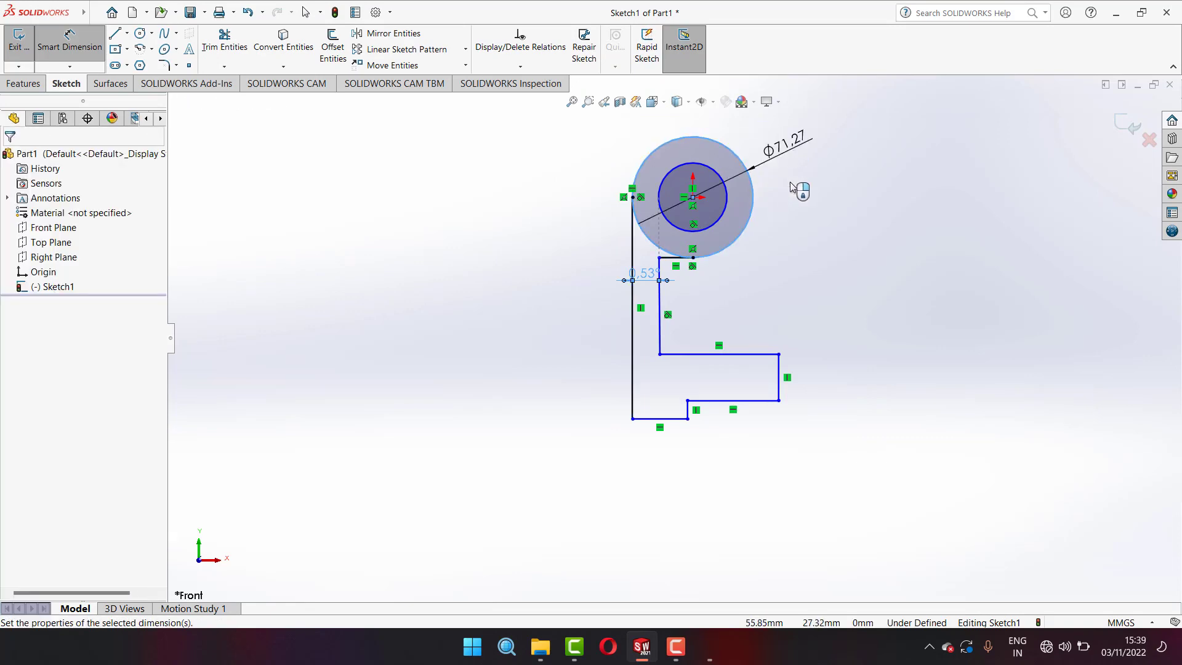
{"action": "left_click", "coordinate": [709, 646]}
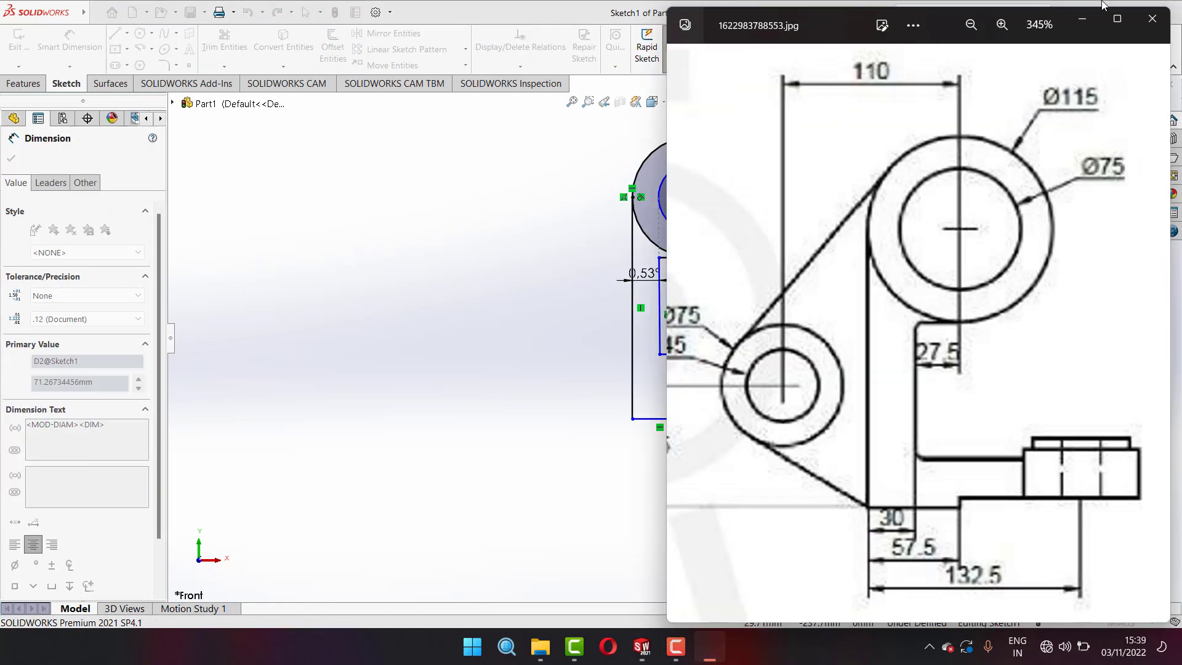
{"action": "left_click", "coordinate": [1082, 18]}
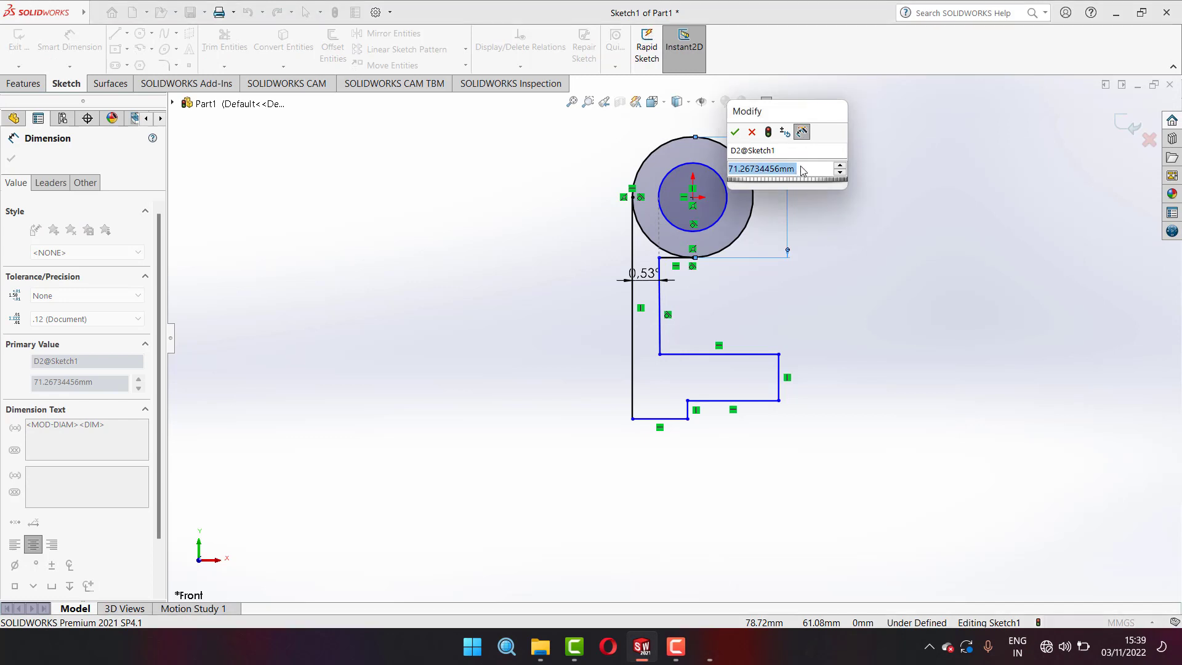
{"action": "type", "text": "115"}
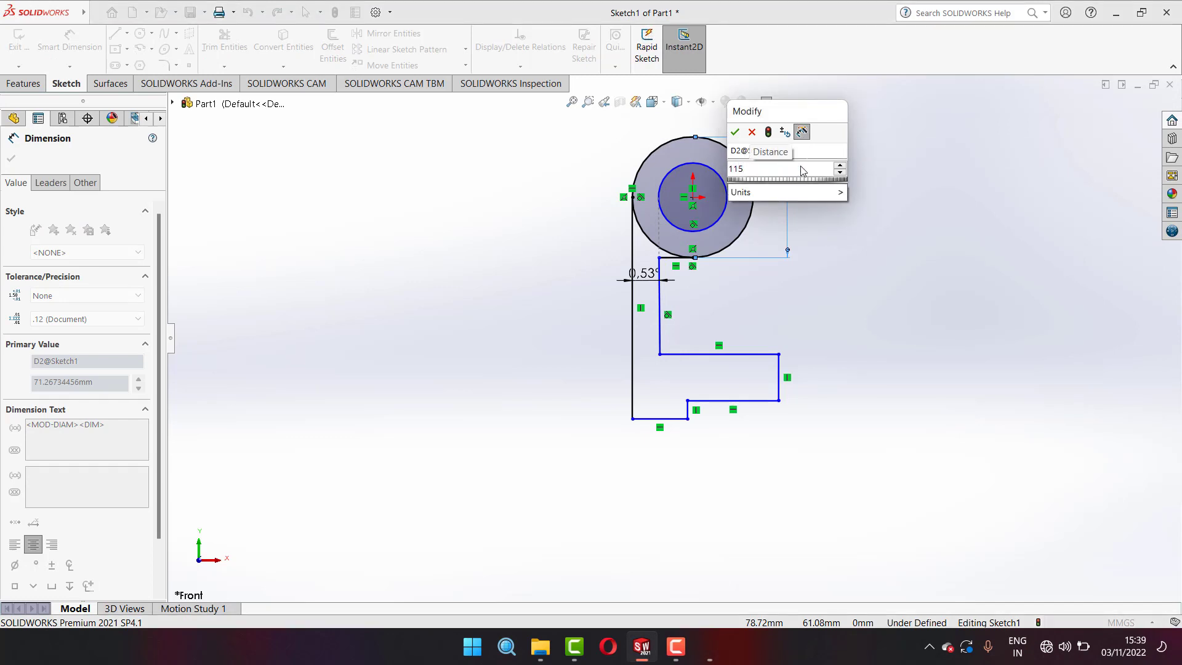
{"action": "key", "text": "Return"}
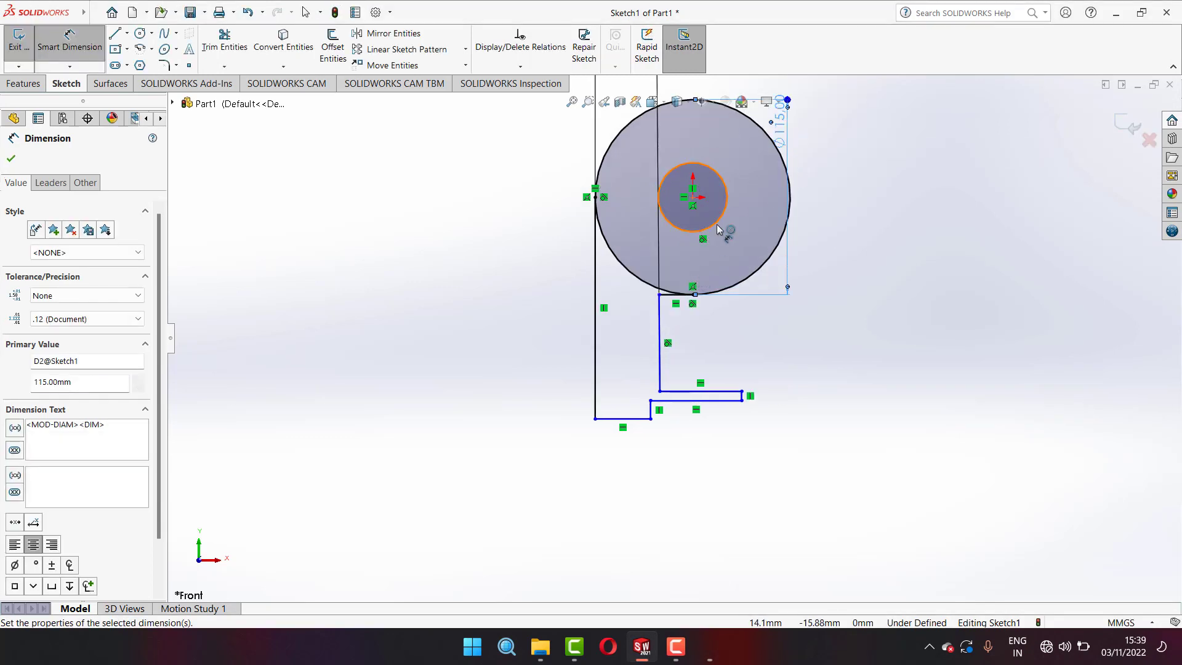
{"action": "left_click", "coordinate": [717, 229]}
{"action": "left_click", "coordinate": [830, 234]}
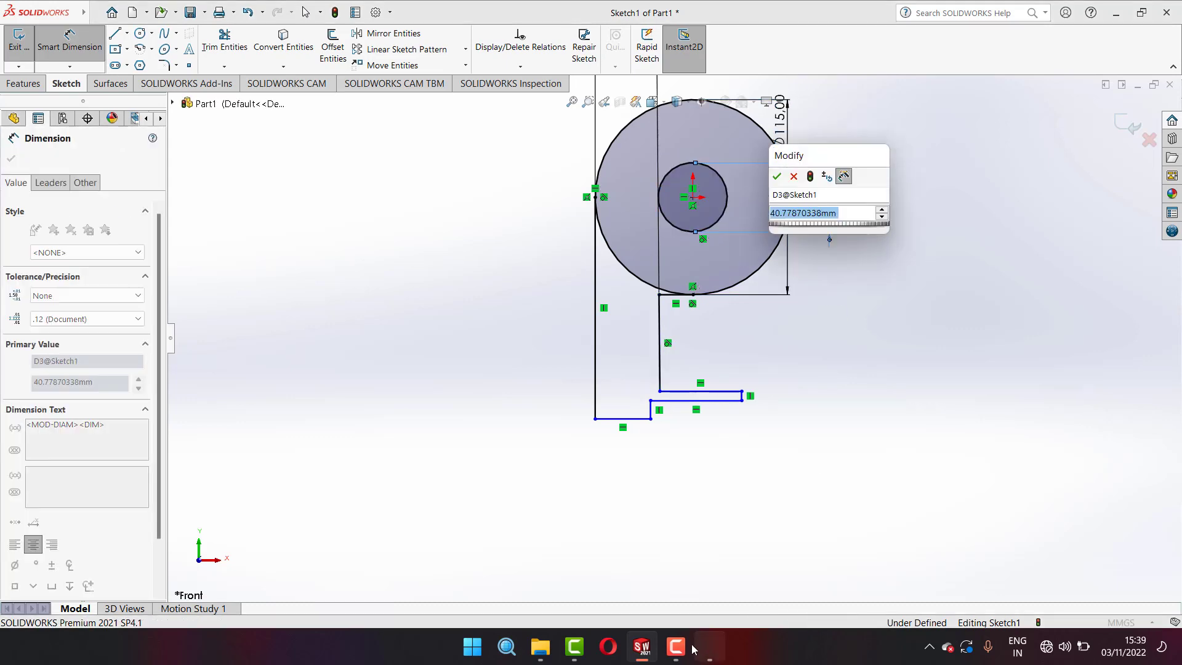
{"action": "left_click", "coordinate": [705, 651]}
{"action": "left_click", "coordinate": [705, 657]}
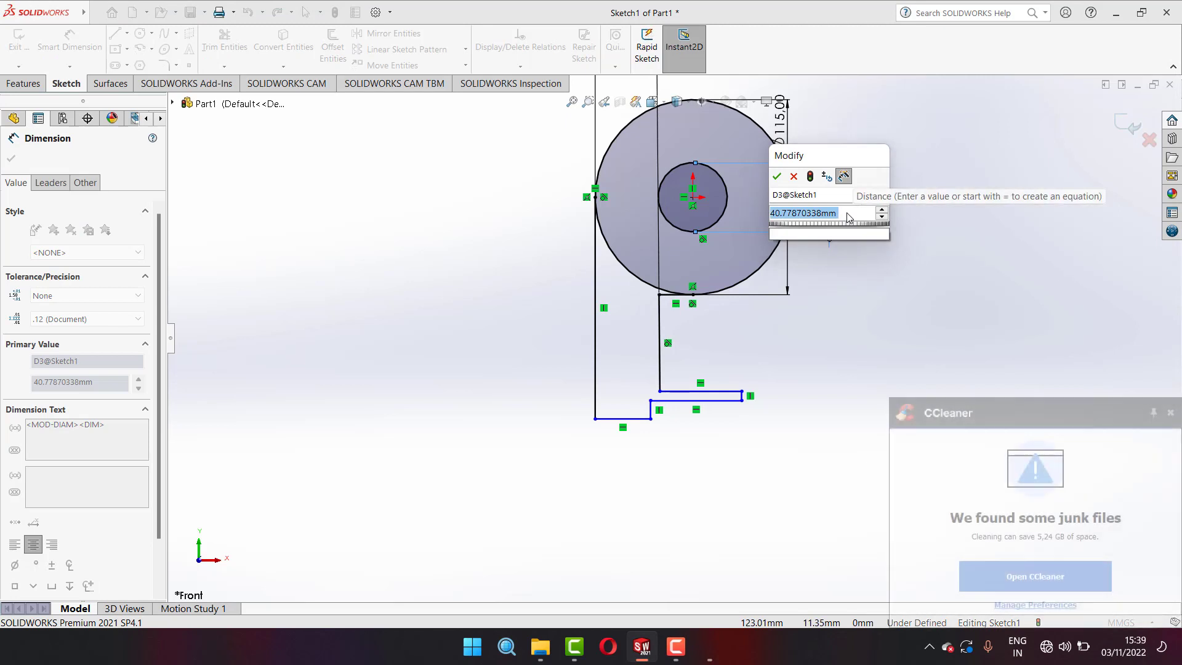
{"action": "type", "text": "75"}
{"action": "key", "text": "Return"}
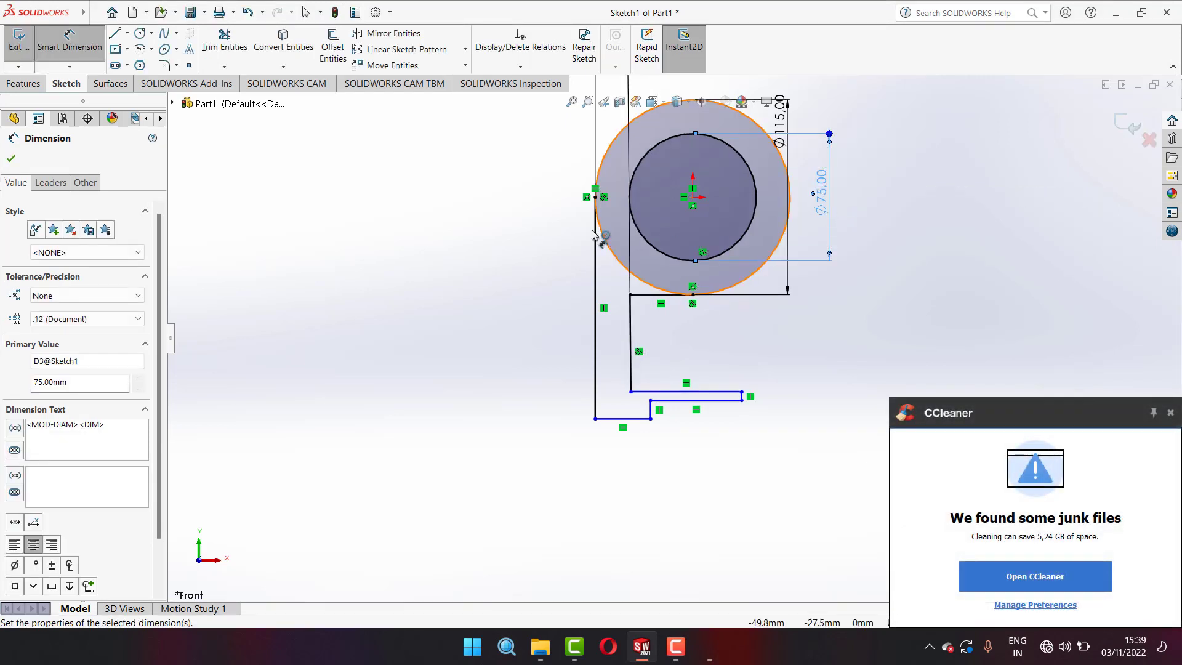
- Dimension the left vertical edge's length, reading 130.72 mm
{"action": "left_click", "coordinate": [594, 292]}
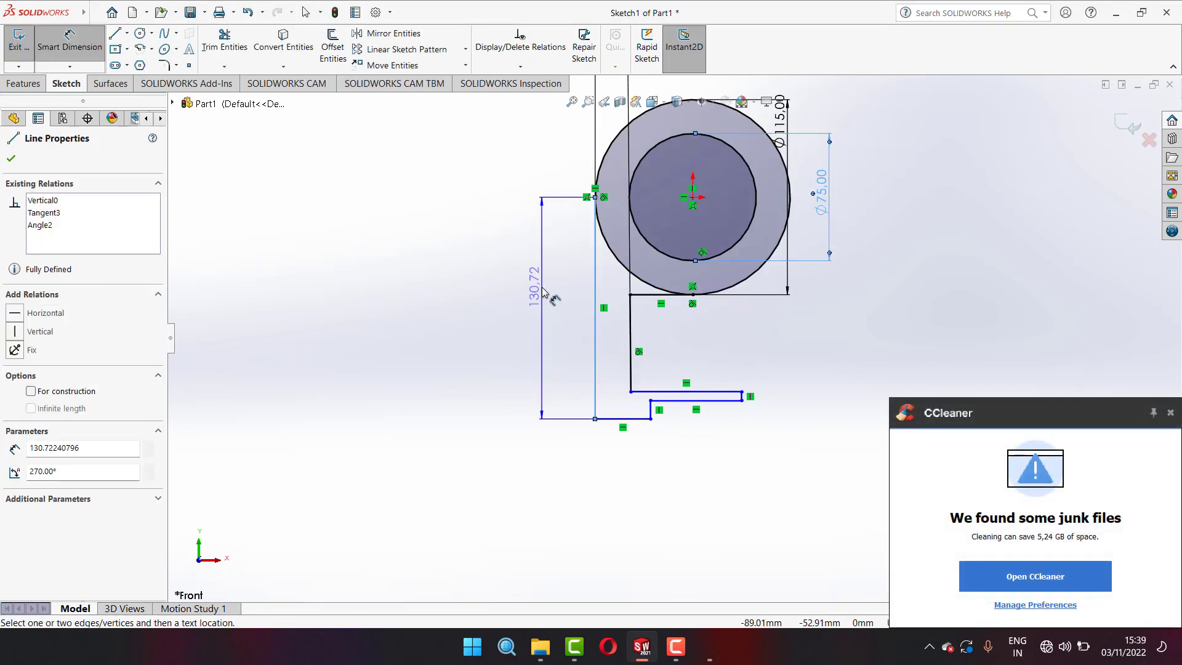
{"action": "left_click", "coordinate": [545, 303]}
{"action": "left_click", "coordinate": [711, 660]}
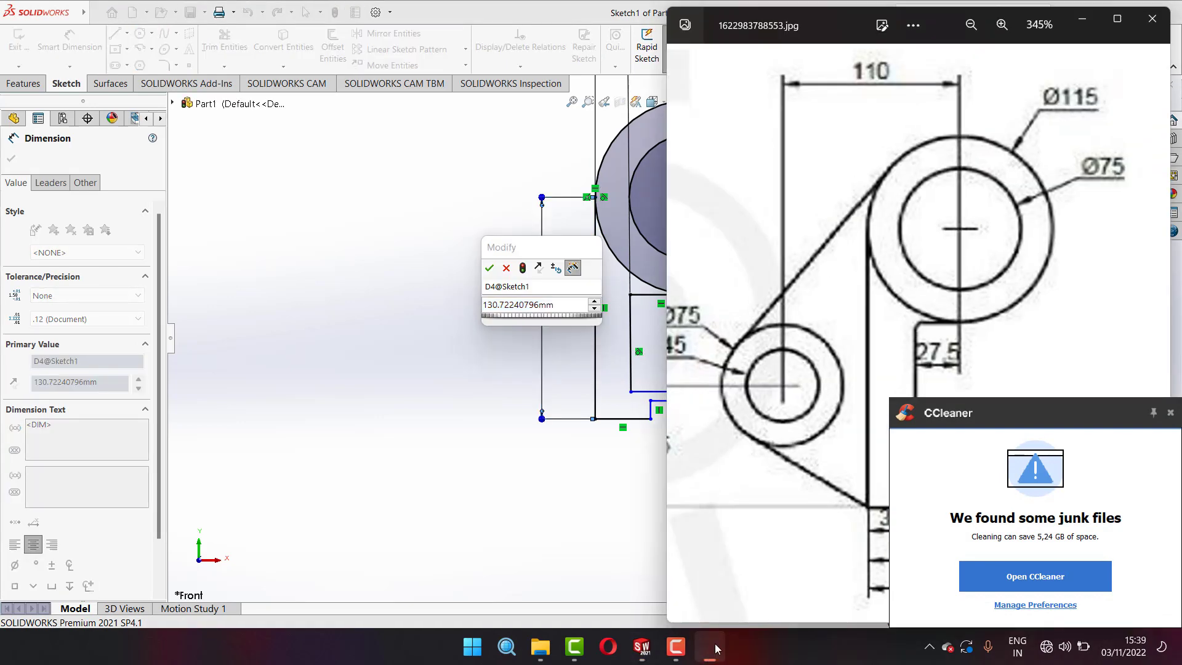
{"action": "left_click", "coordinate": [1170, 413]}
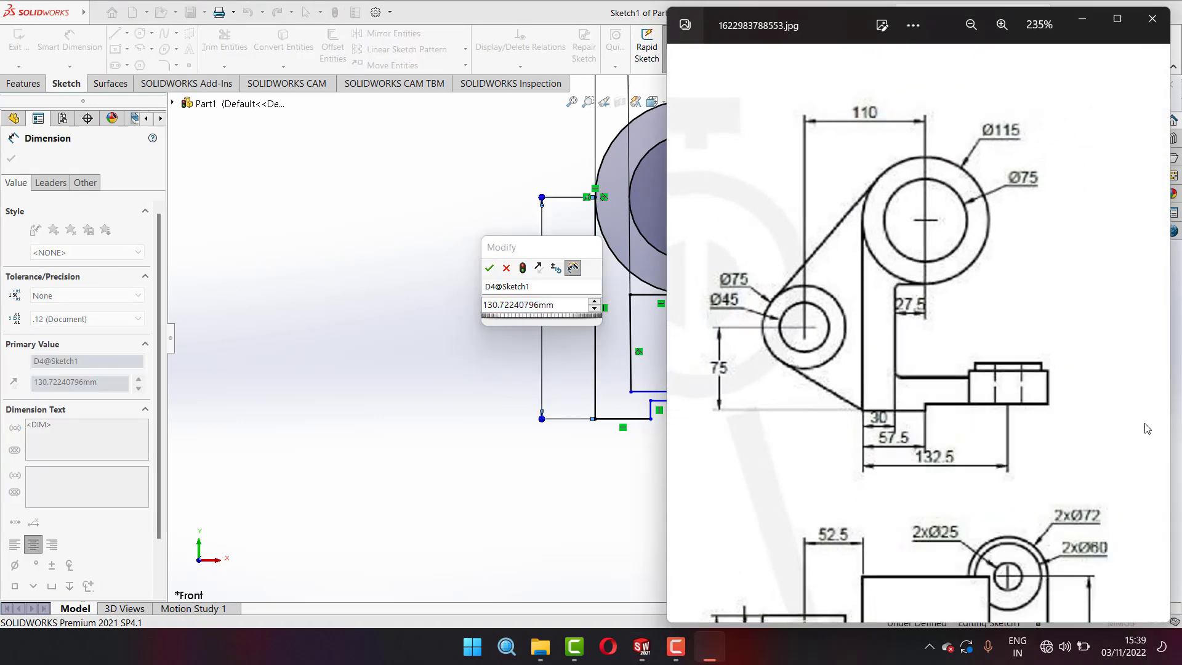
{"action": "scroll", "coordinate": [977, 382], "scroll_direction": "down", "scroll_amount": 3}
{"action": "scroll", "coordinate": [976, 383], "scroll_direction": "down", "scroll_amount": 2}
{"action": "scroll", "coordinate": [977, 382], "scroll_direction": "up", "scroll_amount": 3}
- Zoom the drawing onto the side view showing the 166, 42, 36 and 6 dimensions
{"action": "scroll", "coordinate": [976, 382], "scroll_direction": "up", "scroll_amount": 1}
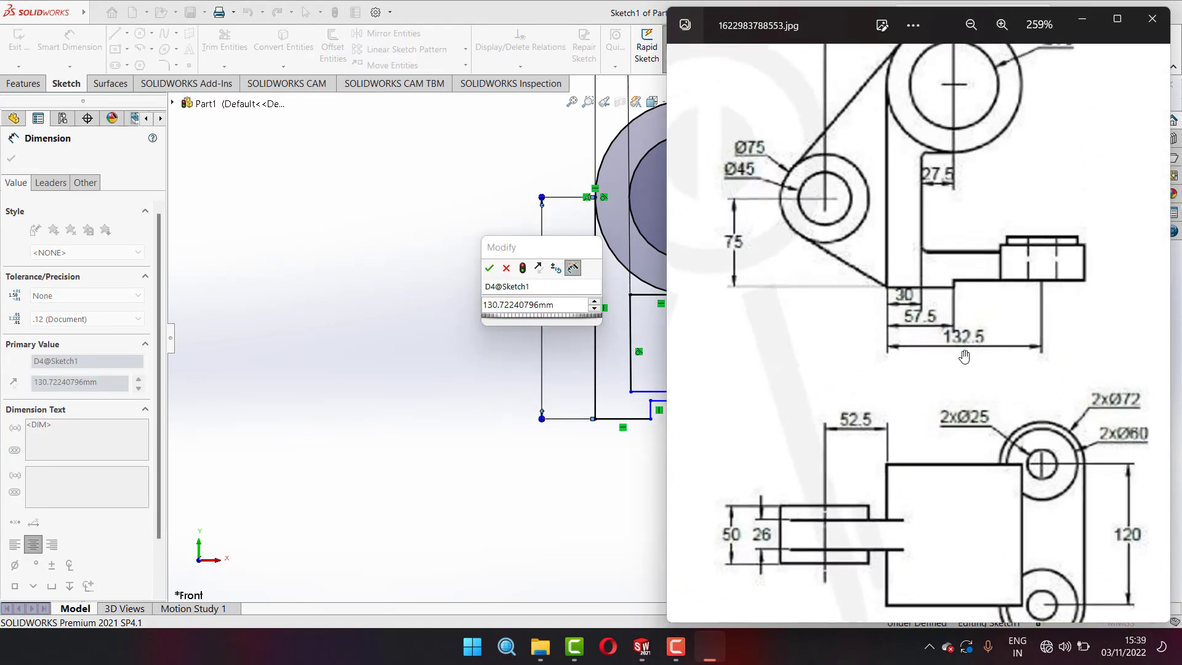
{"action": "scroll", "coordinate": [970, 370], "scroll_direction": "up", "scroll_amount": 2}
{"action": "scroll", "coordinate": [964, 359], "scroll_direction": "down", "scroll_amount": 2}
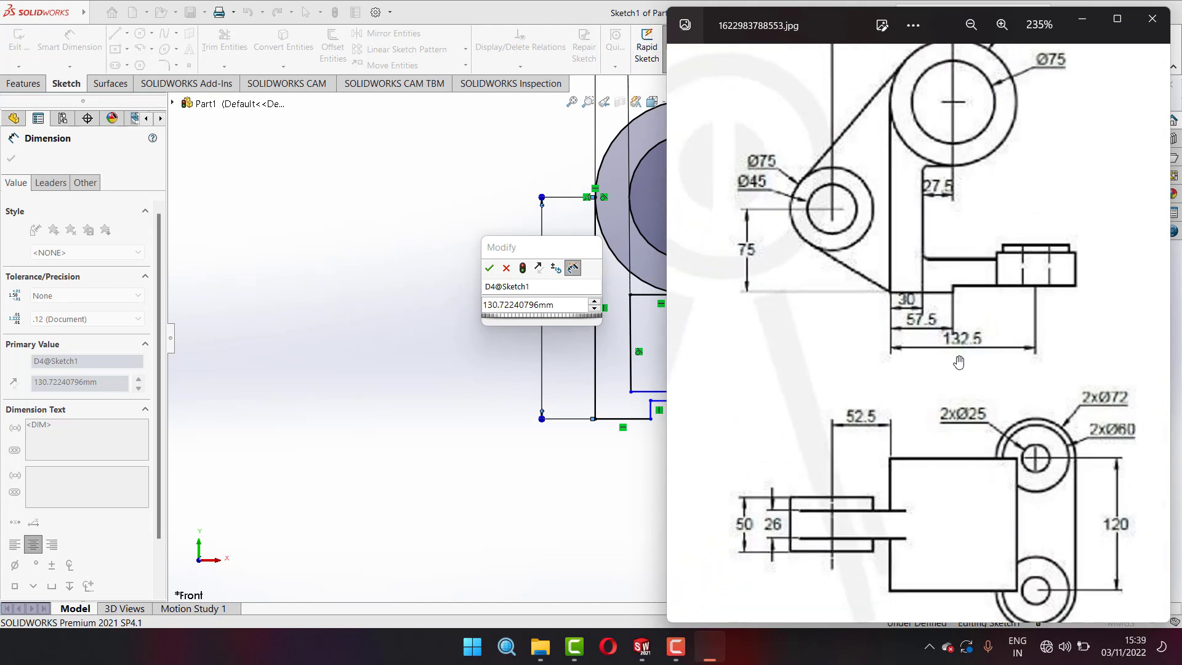
{"action": "scroll", "coordinate": [957, 356], "scroll_direction": "down", "scroll_amount": 1}
{"action": "scroll", "coordinate": [951, 355], "scroll_direction": "down", "scroll_amount": 2}
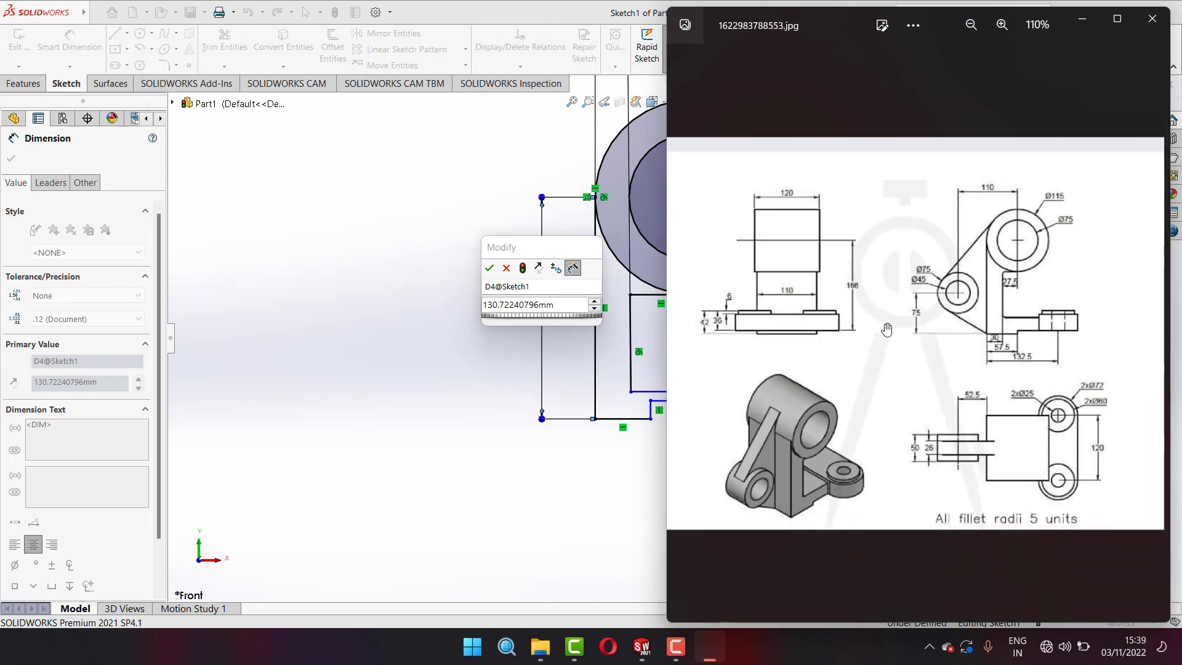
{"action": "scroll", "coordinate": [929, 327], "scroll_direction": "up", "scroll_amount": 1}
{"action": "scroll", "coordinate": [914, 304], "scroll_direction": "up", "scroll_amount": 2}
{"action": "scroll", "coordinate": [901, 285], "scroll_direction": "up", "scroll_amount": 1}
{"action": "scroll", "coordinate": [892, 283], "scroll_direction": "down", "scroll_amount": 1}
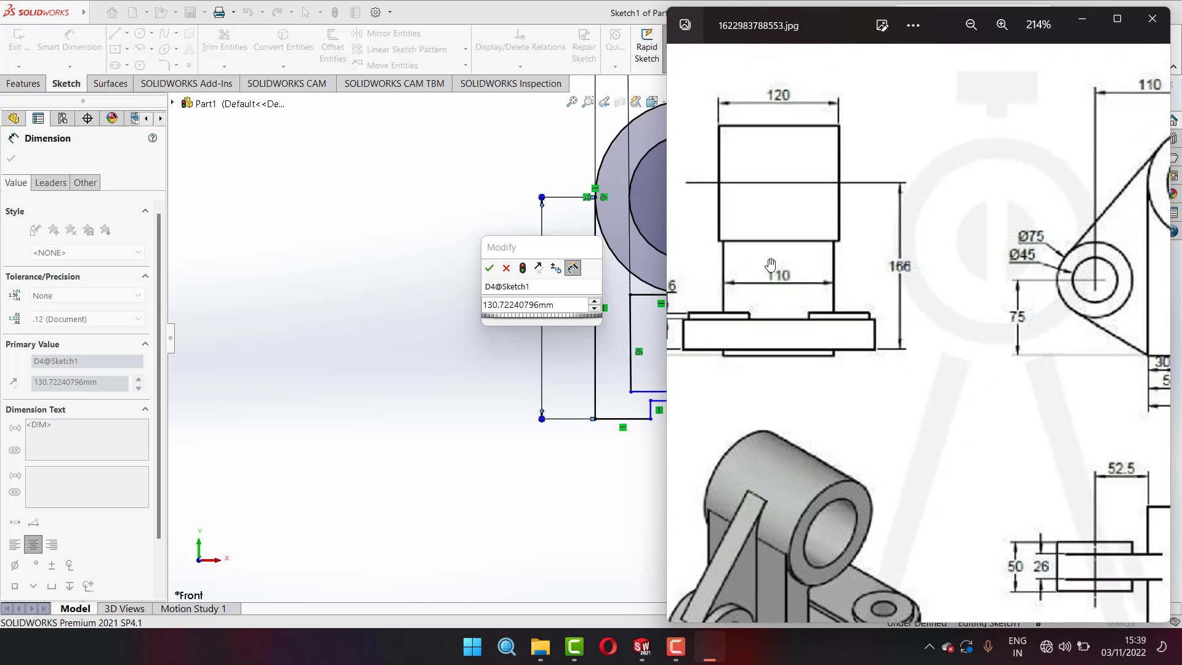
{"action": "scroll", "coordinate": [849, 282], "scroll_direction": "down", "scroll_amount": 2}
{"action": "scroll", "coordinate": [800, 278], "scroll_direction": "up", "scroll_amount": 1}
{"action": "scroll", "coordinate": [757, 275], "scroll_direction": "up", "scroll_amount": 2}
{"action": "scroll", "coordinate": [787, 289], "scroll_direction": "up", "scroll_amount": 1}
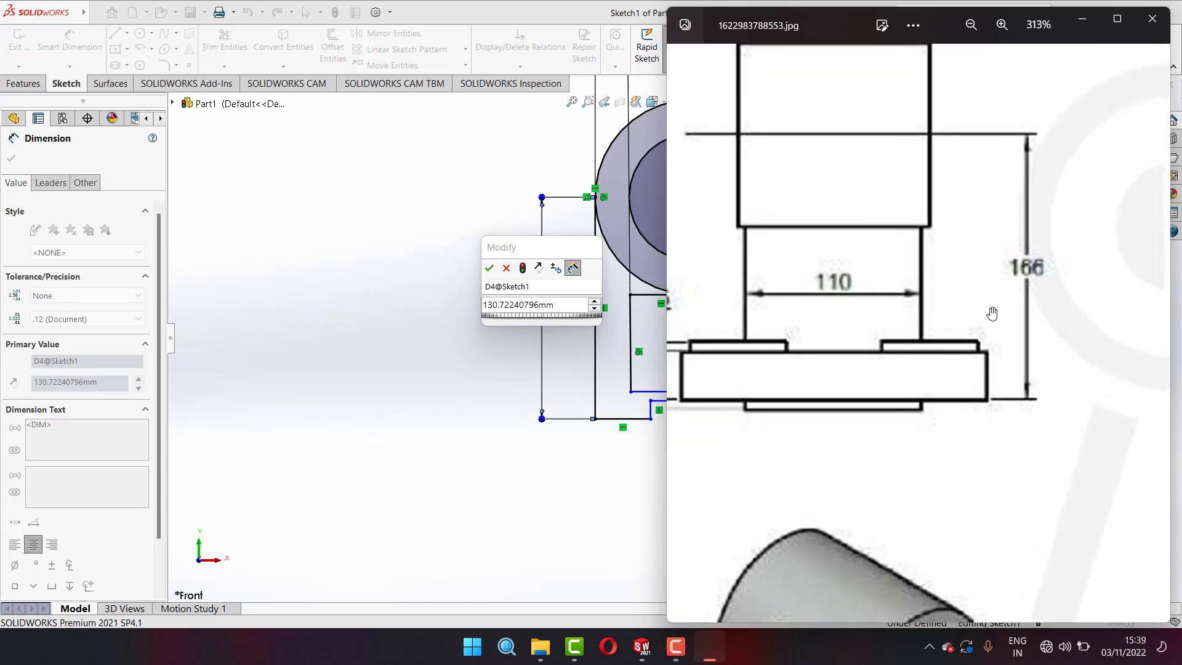
{"action": "scroll", "coordinate": [825, 302], "scroll_direction": "down", "scroll_amount": 2}
{"action": "scroll", "coordinate": [837, 311], "scroll_direction": "up", "scroll_amount": 1}
{"action": "scroll", "coordinate": [841, 317], "scroll_direction": "down", "scroll_amount": 1}
{"action": "scroll", "coordinate": [840, 317], "scroll_direction": "down", "scroll_amount": 1}
{"action": "mouse_move", "coordinate": [686, 333]}
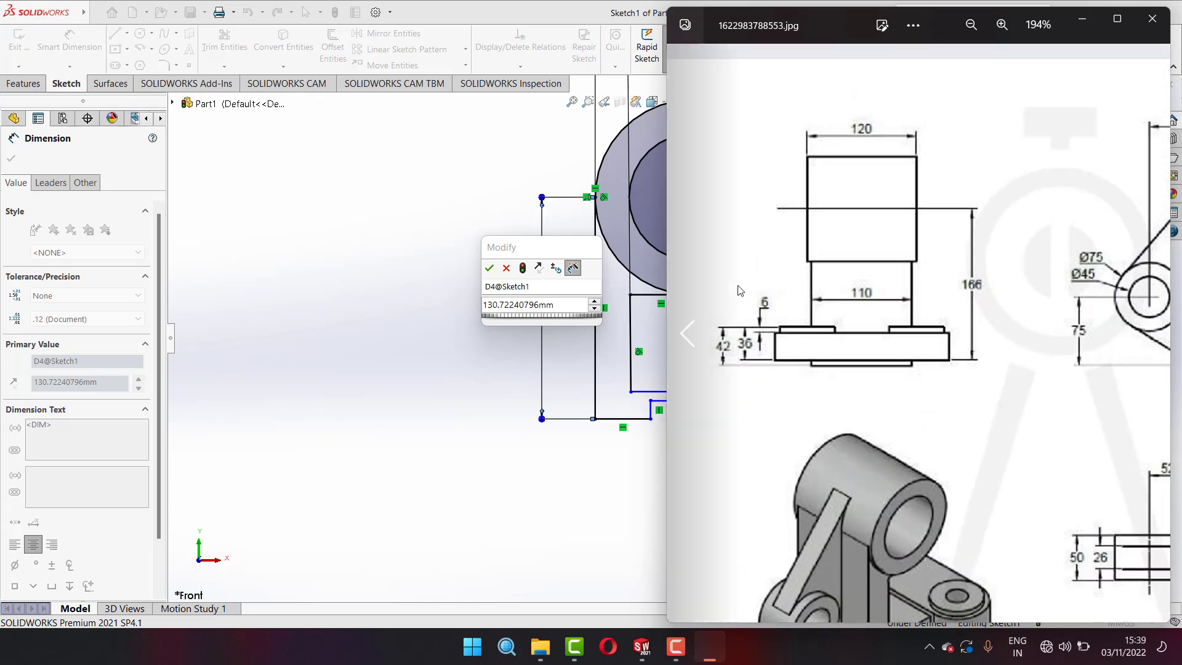
{"action": "scroll", "coordinate": [923, 295], "scroll_direction": "up", "scroll_amount": 1}
{"action": "scroll", "coordinate": [1063, 269], "scroll_direction": "up", "scroll_amount": 1}
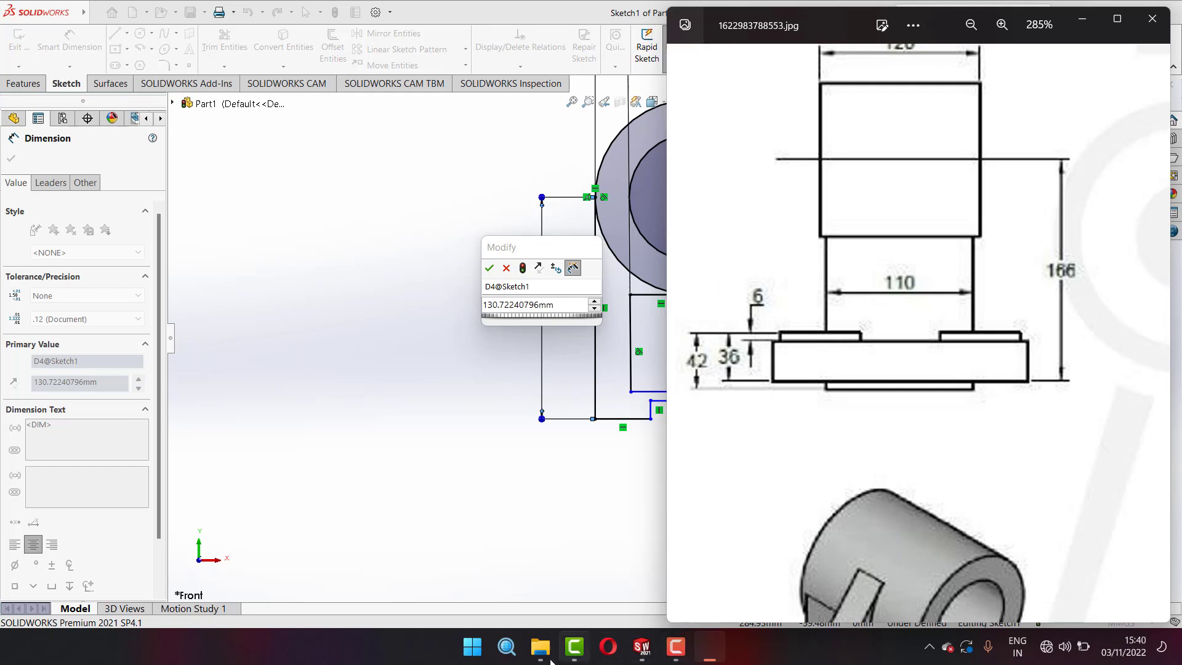
- Calculate 42 − 36 = 6 in Windows Calculator
{"action": "left_click", "coordinate": [506, 645]}
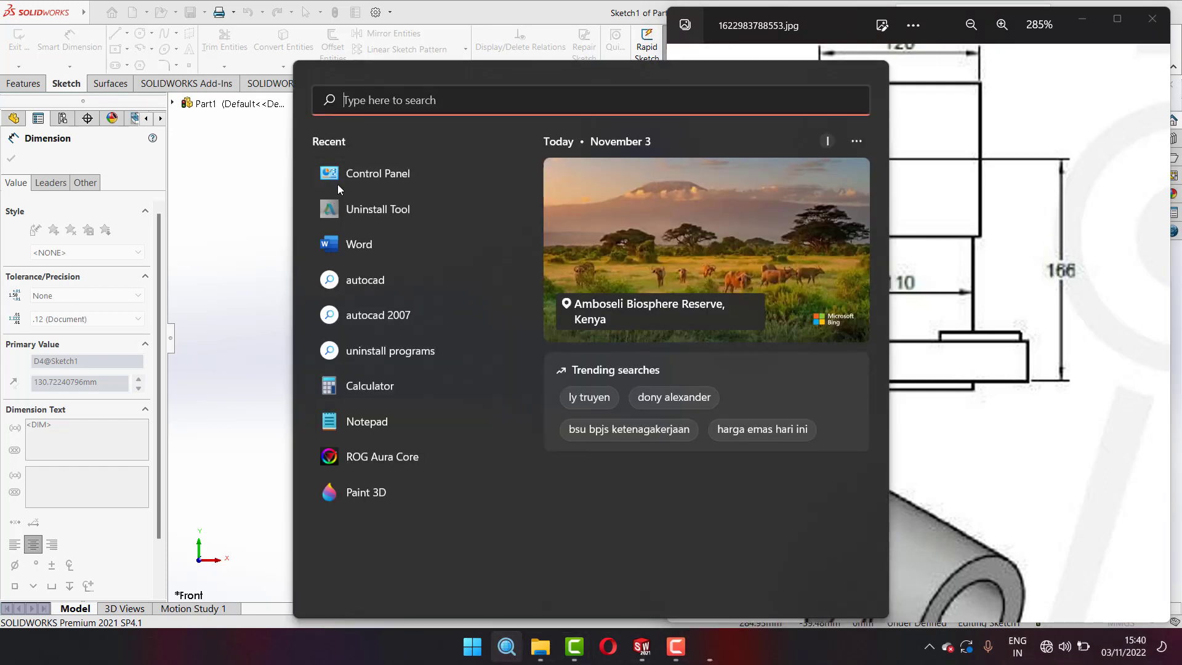
{"action": "left_click", "coordinate": [369, 386]}
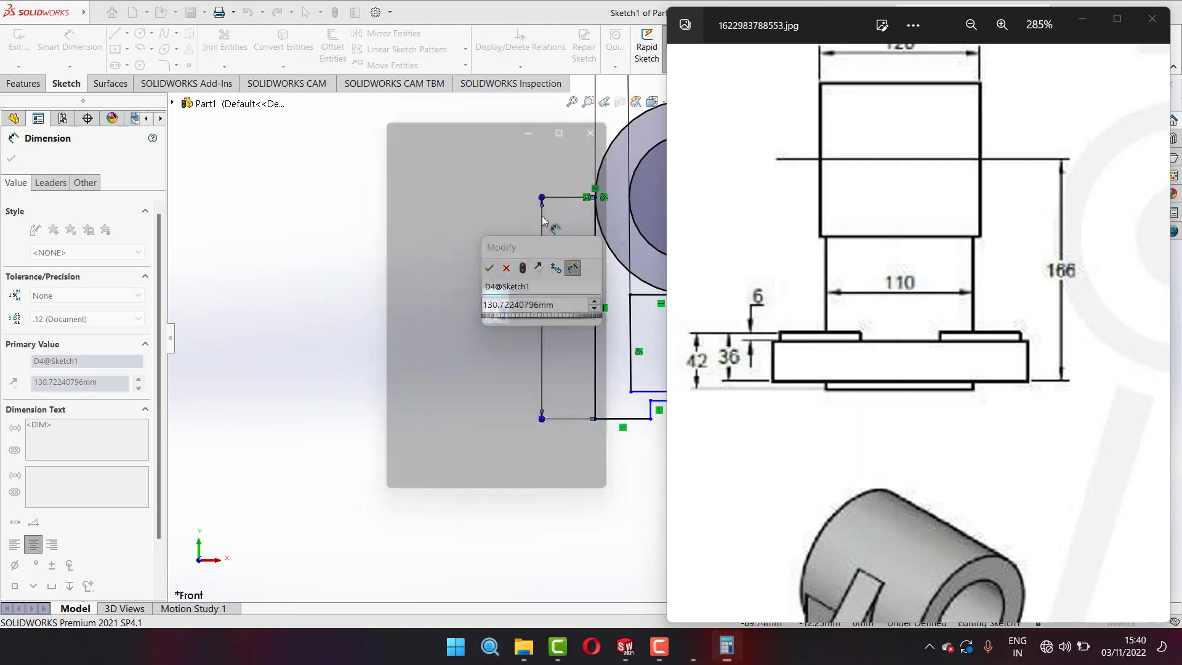
{"action": "left_click_drag", "start_coordinate": [480, 127], "coordinate": [391, 128]}
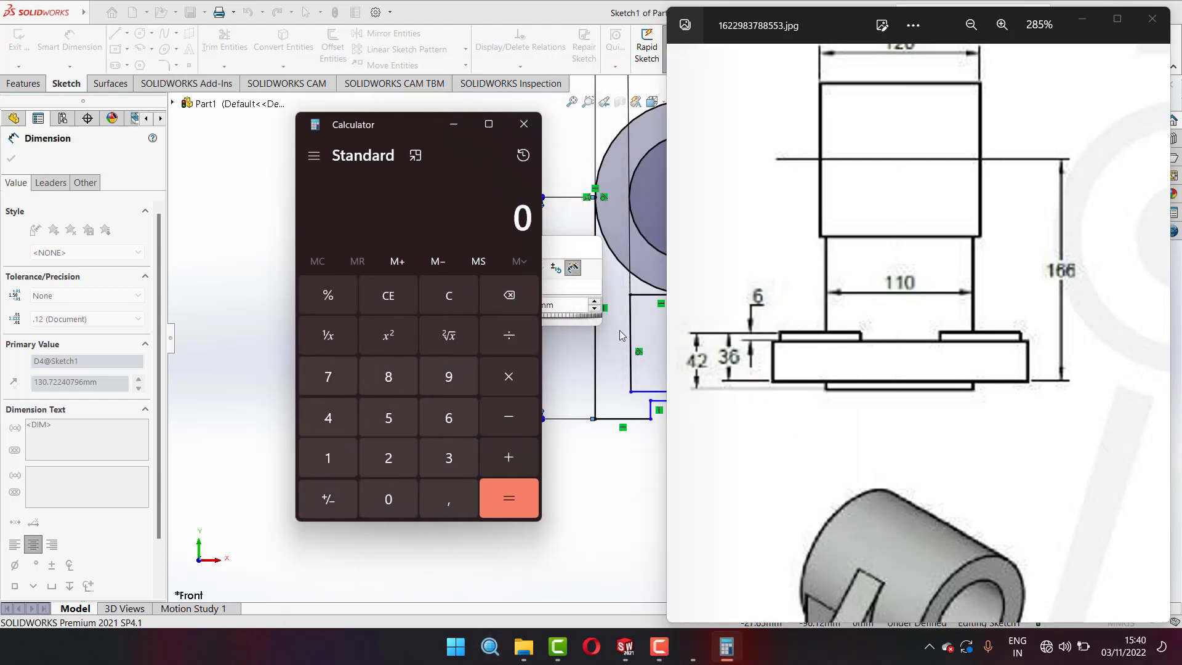
{"action": "left_click", "coordinate": [332, 425]}
{"action": "left_click", "coordinate": [389, 457]}
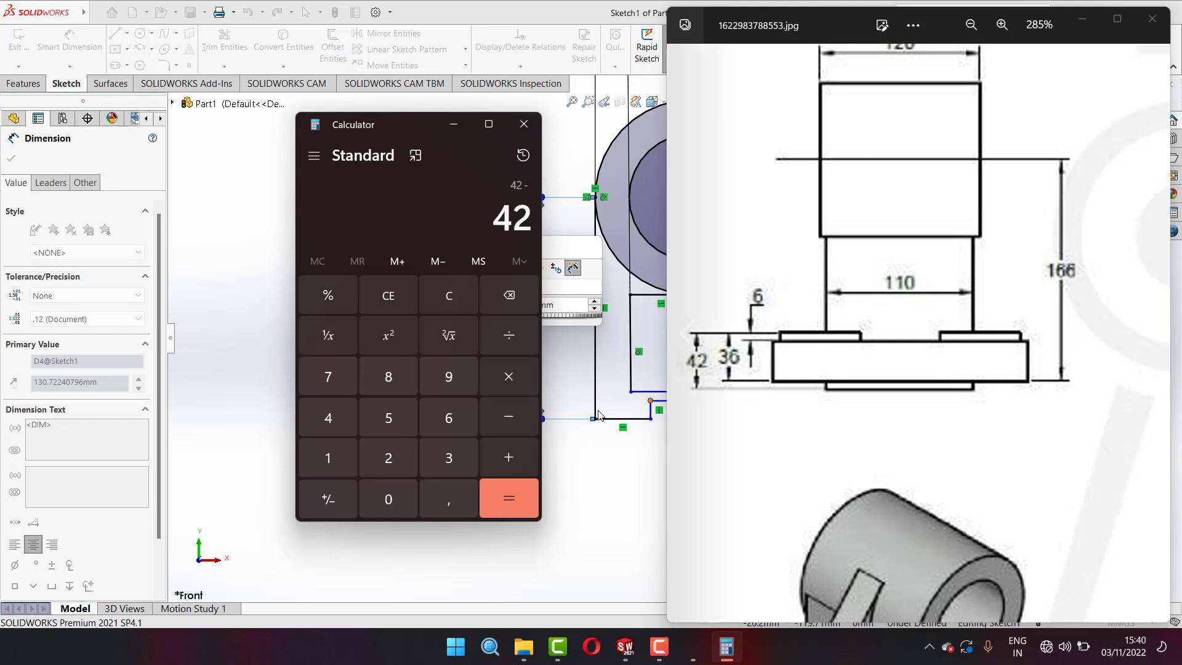
{"action": "left_click", "coordinate": [447, 429]}
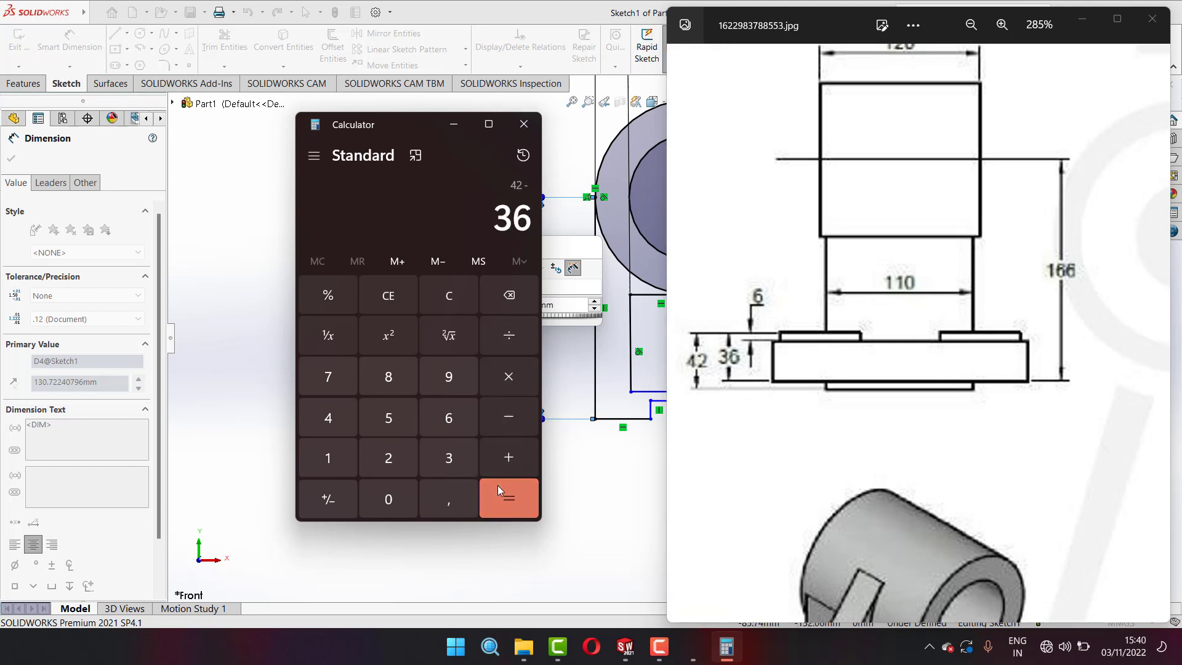
{"action": "left_click", "coordinate": [506, 501]}
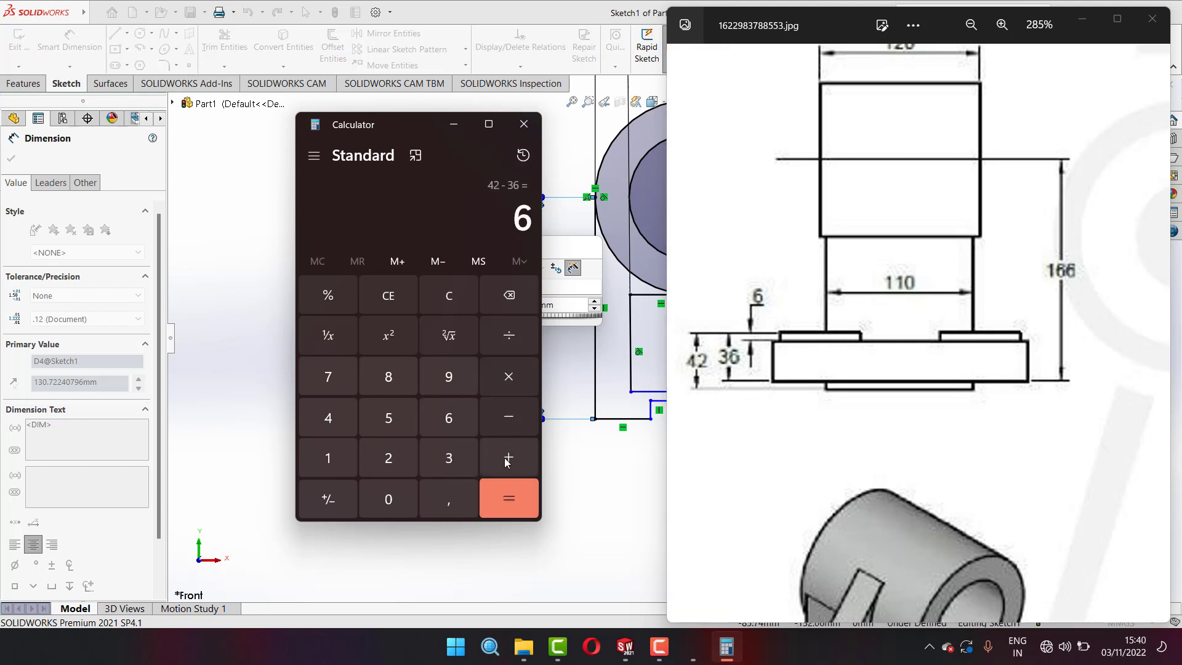
- Calculate 6 + 166 = 172, then minimize Calculator and return to the sketch
{"action": "left_click", "coordinate": [327, 458]}
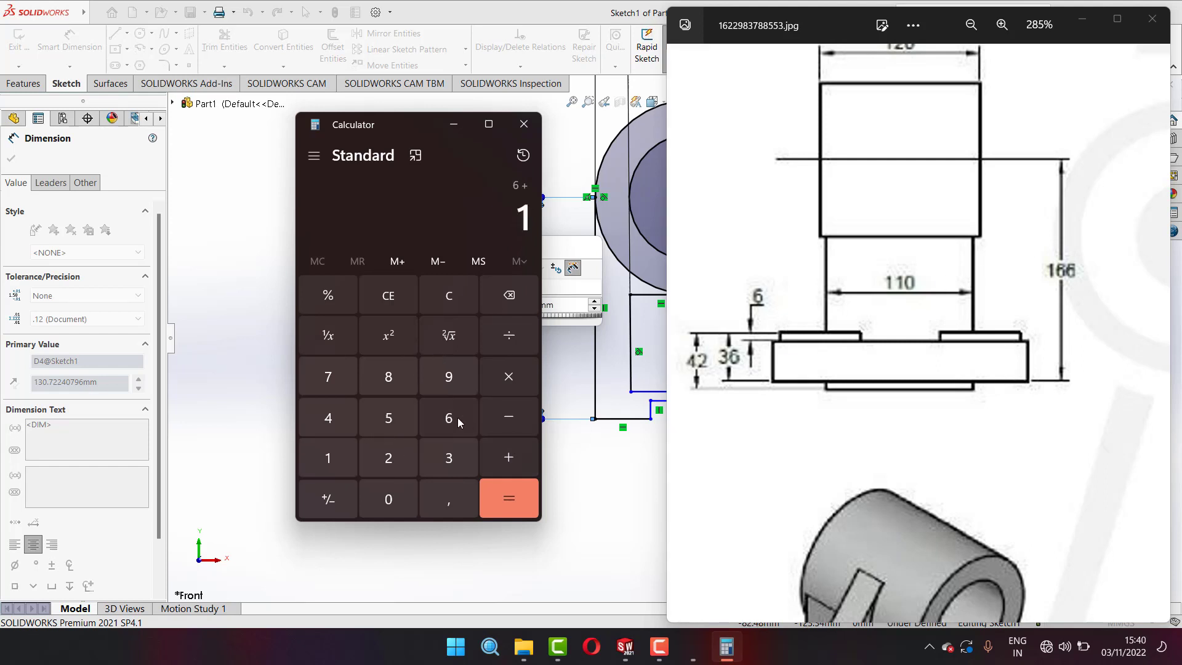
{"action": "left_click", "coordinate": [449, 418]}
{"action": "left_click", "coordinate": [449, 418]}
{"action": "left_click", "coordinate": [511, 490]}
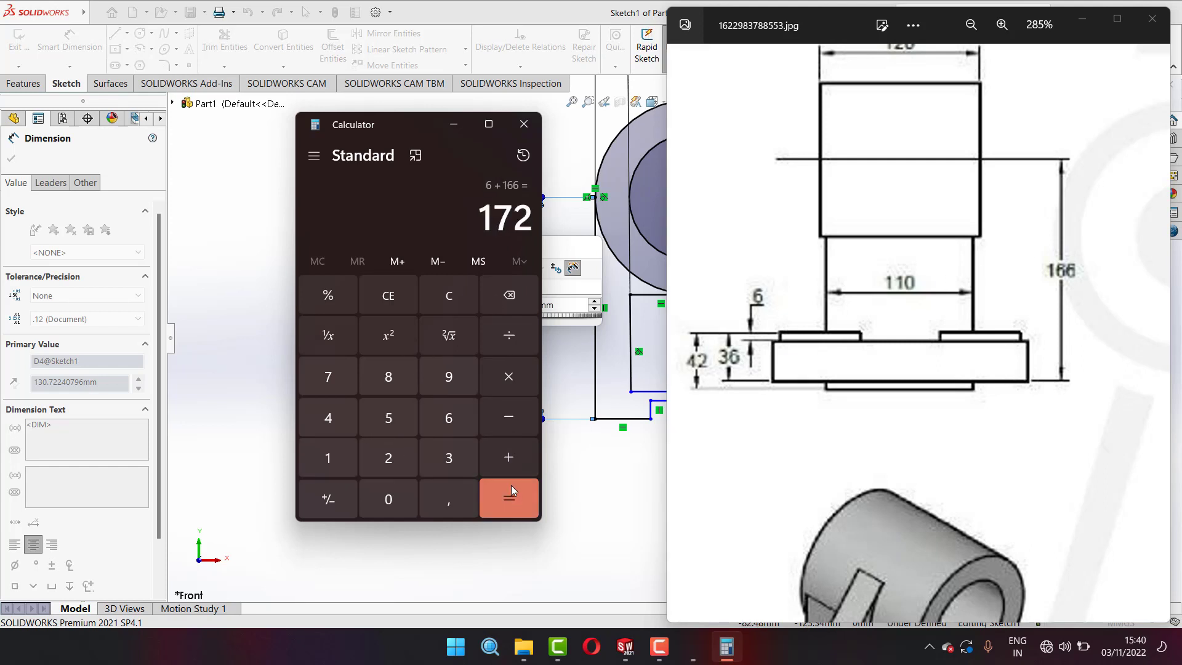
{"action": "left_click", "coordinate": [454, 124]}
{"action": "left_click", "coordinate": [554, 306]}
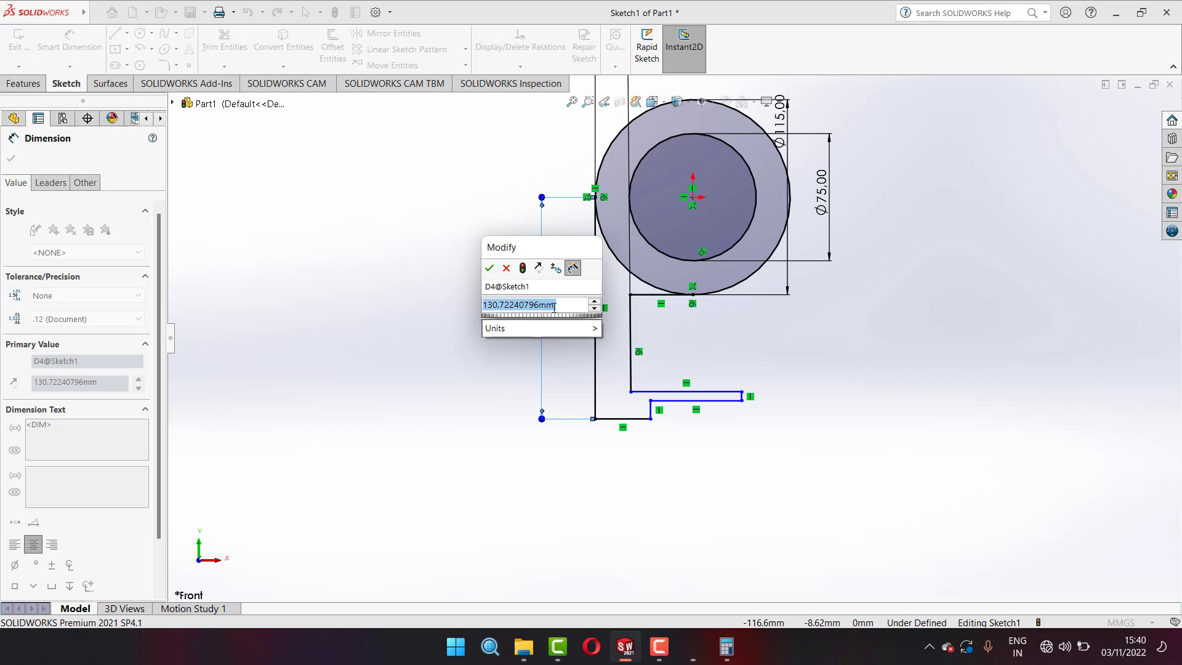
- Set the left-edge dimension to 172 mm
{"action": "type", "text": "172"}
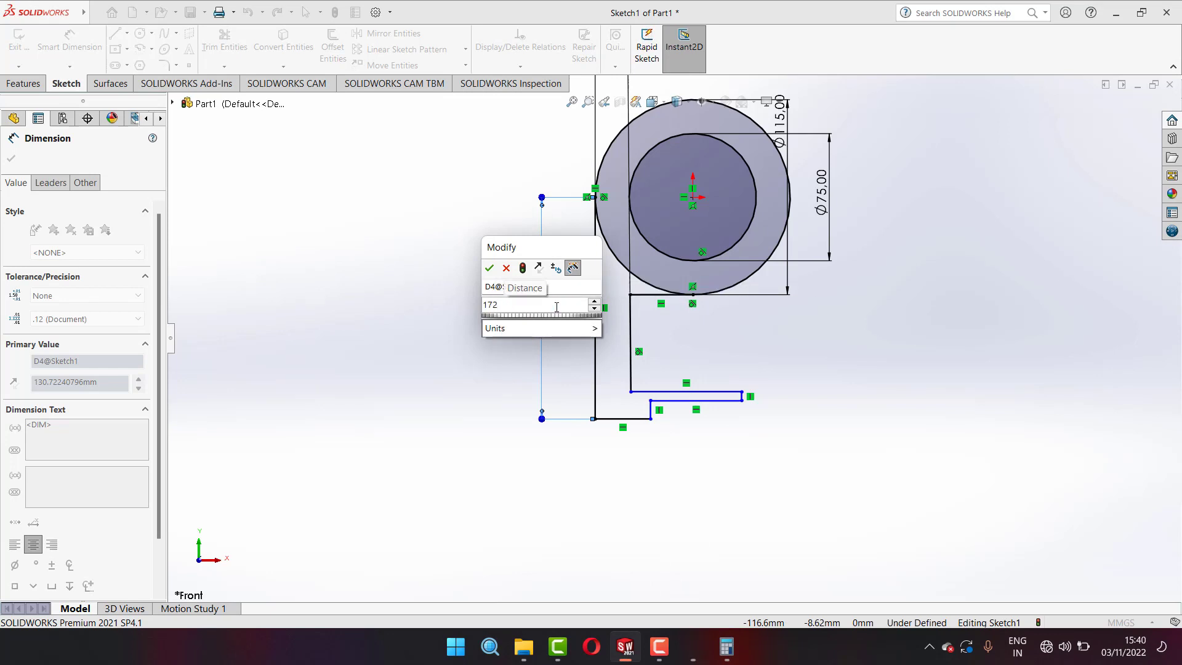
{"action": "key", "text": "Return"}
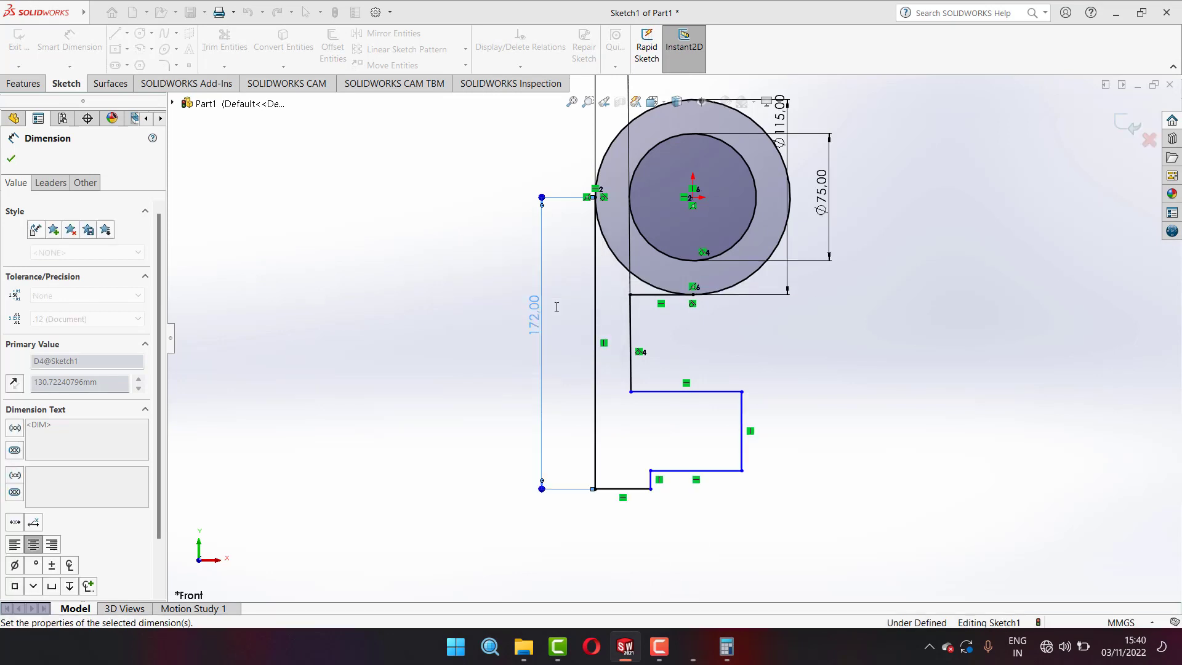
{"action": "scroll", "coordinate": [615, 437], "scroll_direction": "up", "scroll_amount": 2}
{"action": "scroll", "coordinate": [627, 455], "scroll_direction": "down", "scroll_amount": 2}
{"action": "scroll", "coordinate": [628, 461], "scroll_direction": "down", "scroll_amount": 1}
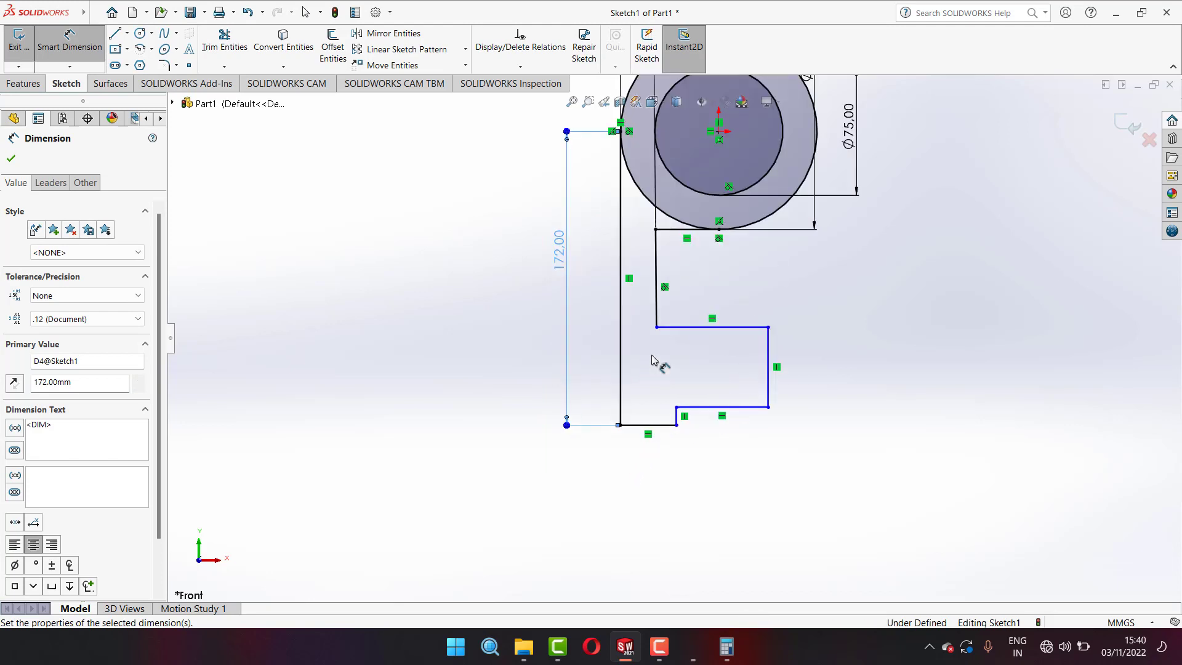
- Add a driven 0.53° angle dimension, then undo so the left edge returns to 130.72 mm
{"action": "left_click", "coordinate": [656, 303]}
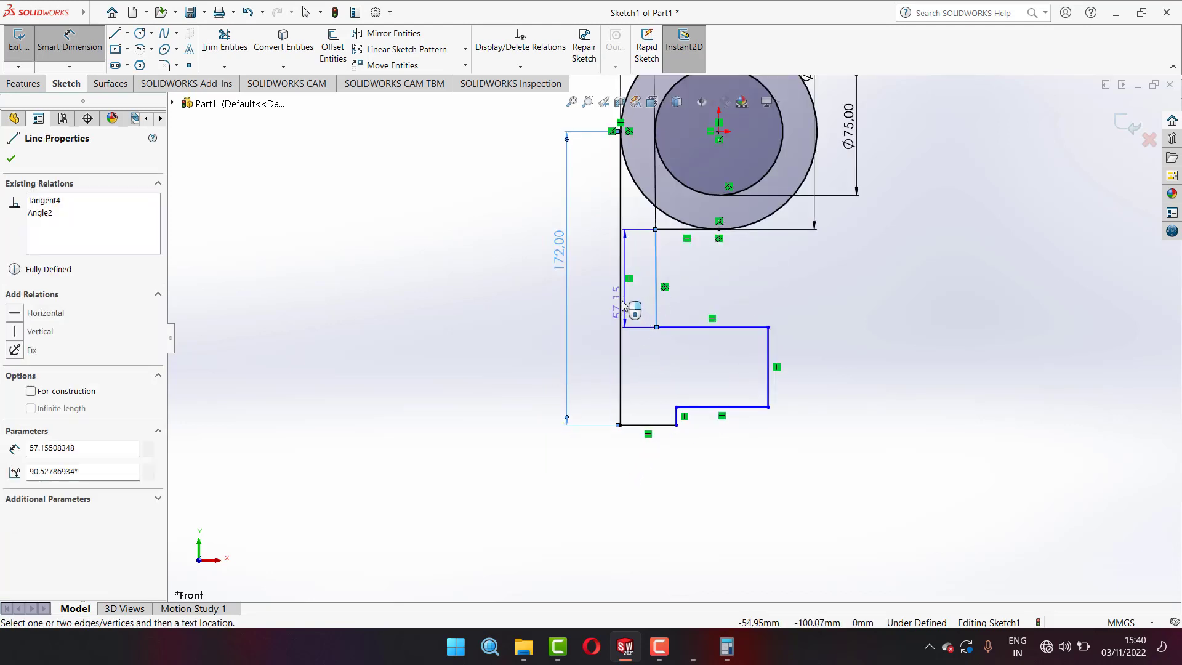
{"action": "left_click", "coordinate": [620, 305]}
{"action": "left_click", "coordinate": [636, 301]}
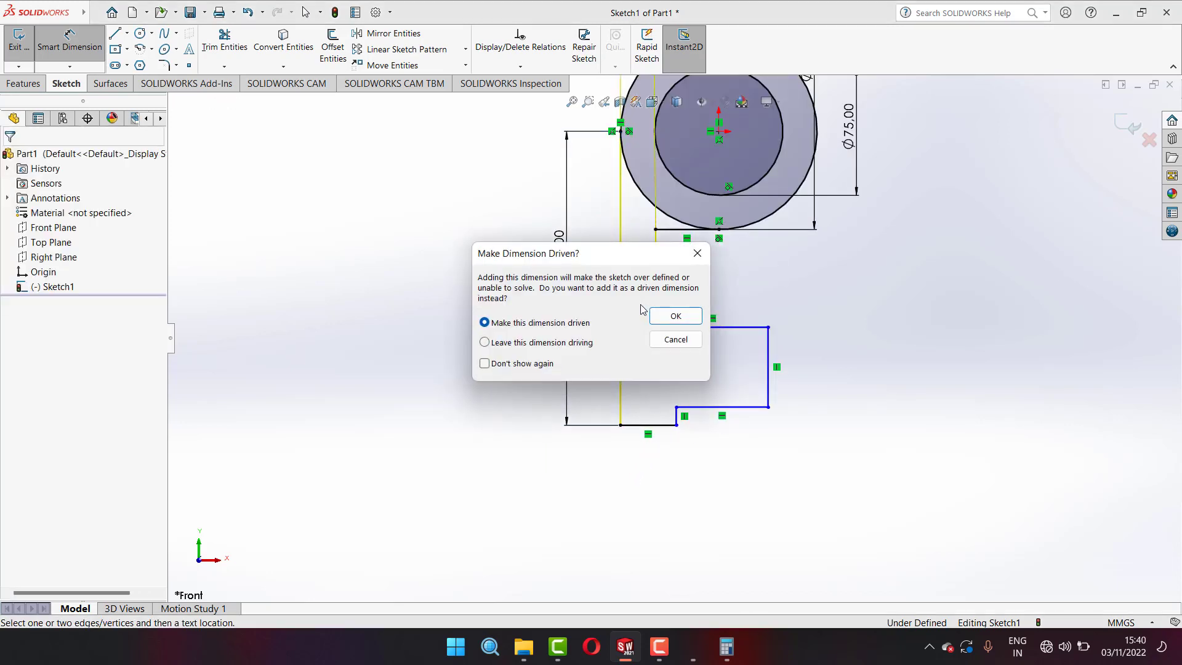
{"action": "left_click", "coordinate": [676, 314]}
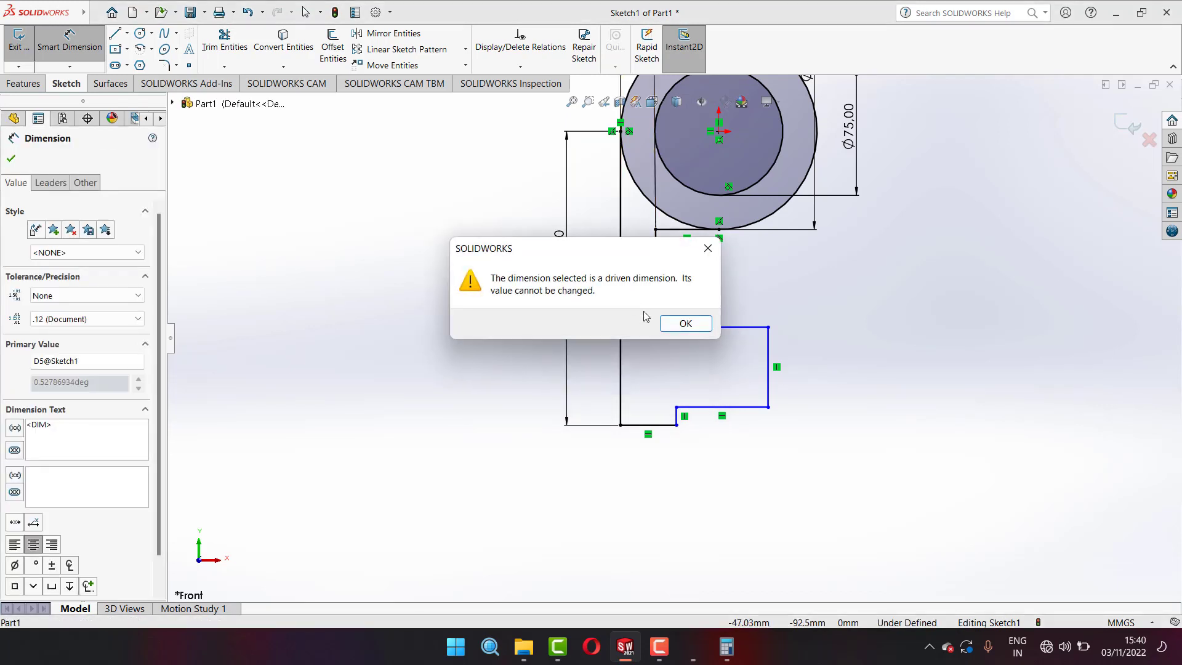
{"action": "left_click", "coordinate": [683, 322]}
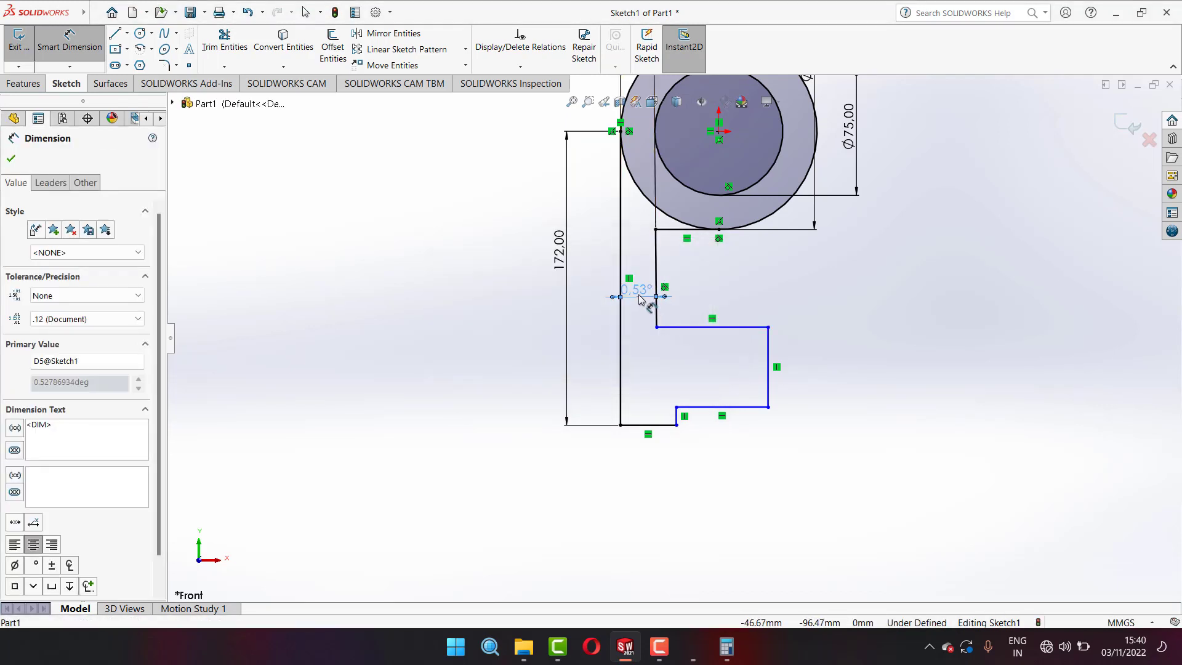
{"action": "right_click", "coordinate": [639, 299]}
{"action": "key", "text": "Escape"}
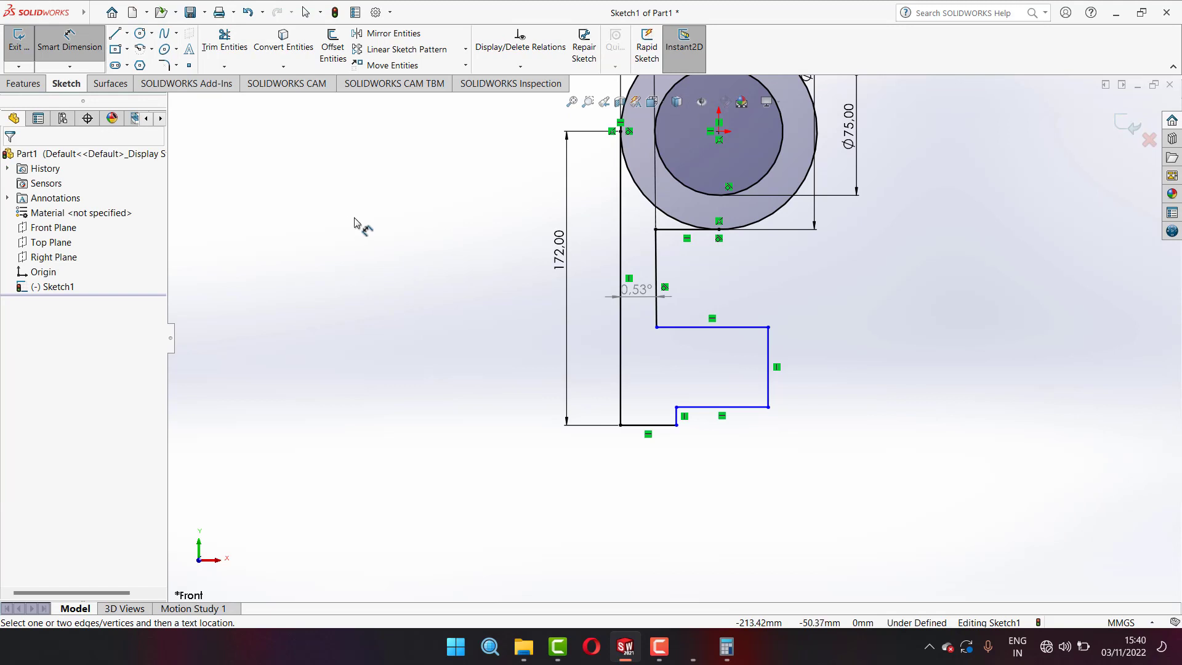
{"action": "key", "text": "ctrl+z"}
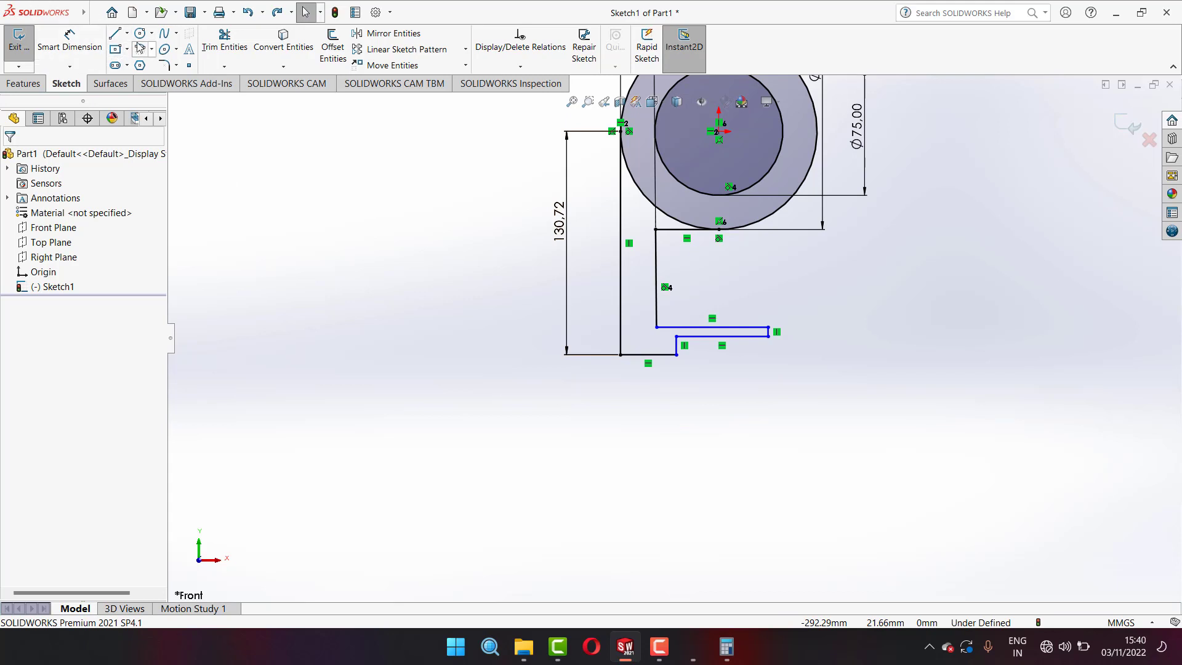
- Check the reference drawing and dimension the bottom line to 57.50 mm
{"action": "left_click", "coordinate": [70, 41]}
{"action": "left_click", "coordinate": [654, 357]}
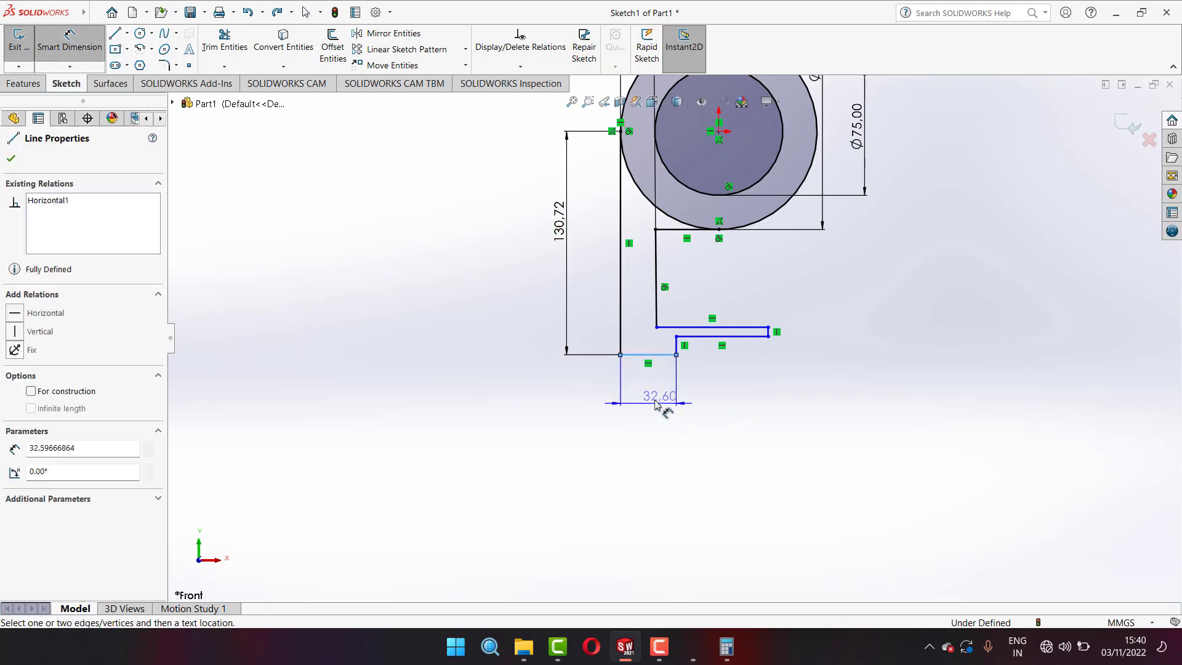
{"action": "left_click", "coordinate": [657, 397]}
{"action": "left_click", "coordinate": [688, 651]}
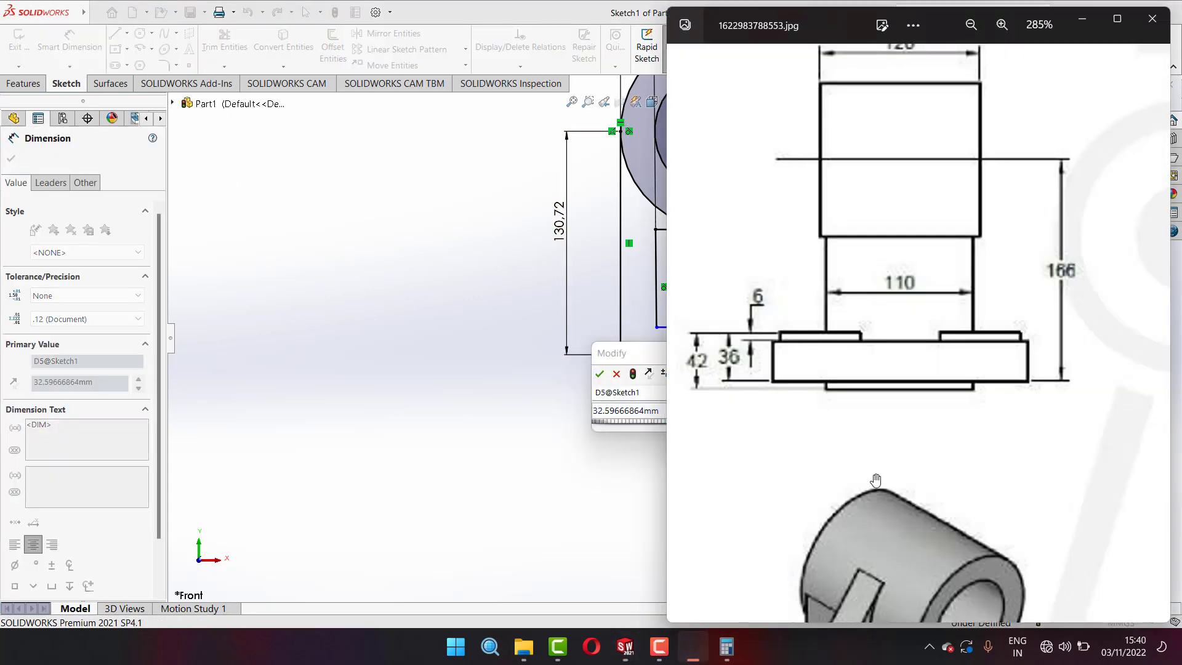
{"action": "scroll", "coordinate": [820, 401], "scroll_direction": "down", "scroll_amount": 1}
{"action": "scroll", "coordinate": [821, 401], "scroll_direction": "down", "scroll_amount": 3}
{"action": "scroll", "coordinate": [1028, 342], "scroll_direction": "up", "scroll_amount": 2}
{"action": "scroll", "coordinate": [1028, 342], "scroll_direction": "up", "scroll_amount": 3}
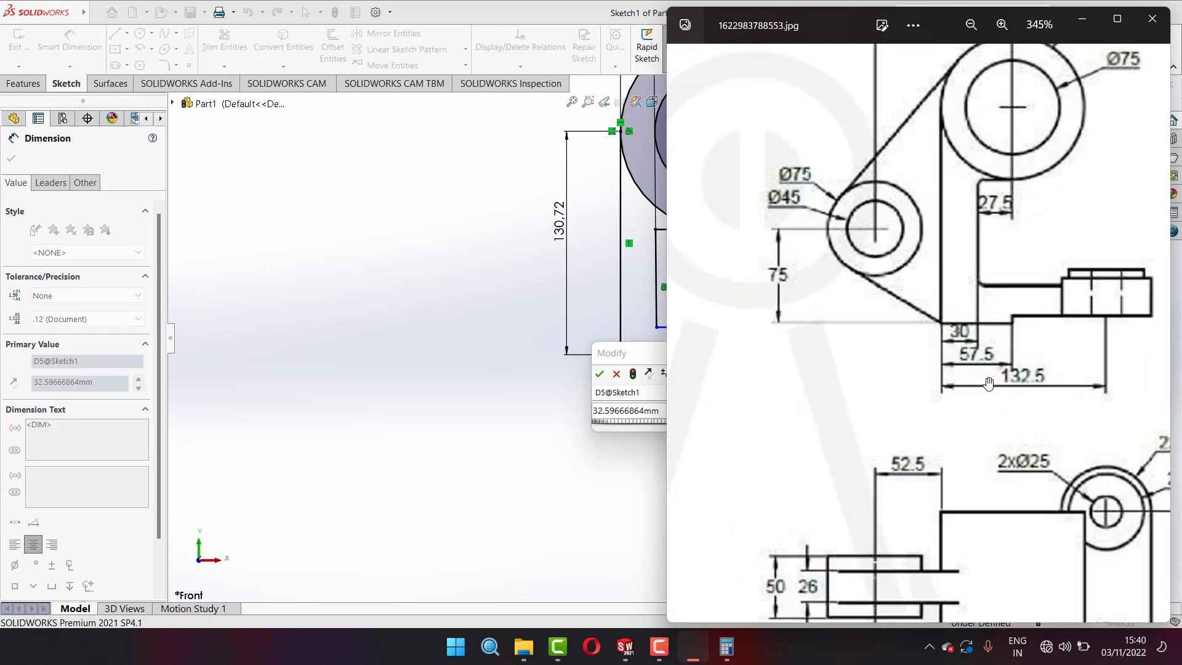
{"action": "scroll", "coordinate": [997, 354], "scroll_direction": "up", "scroll_amount": 2}
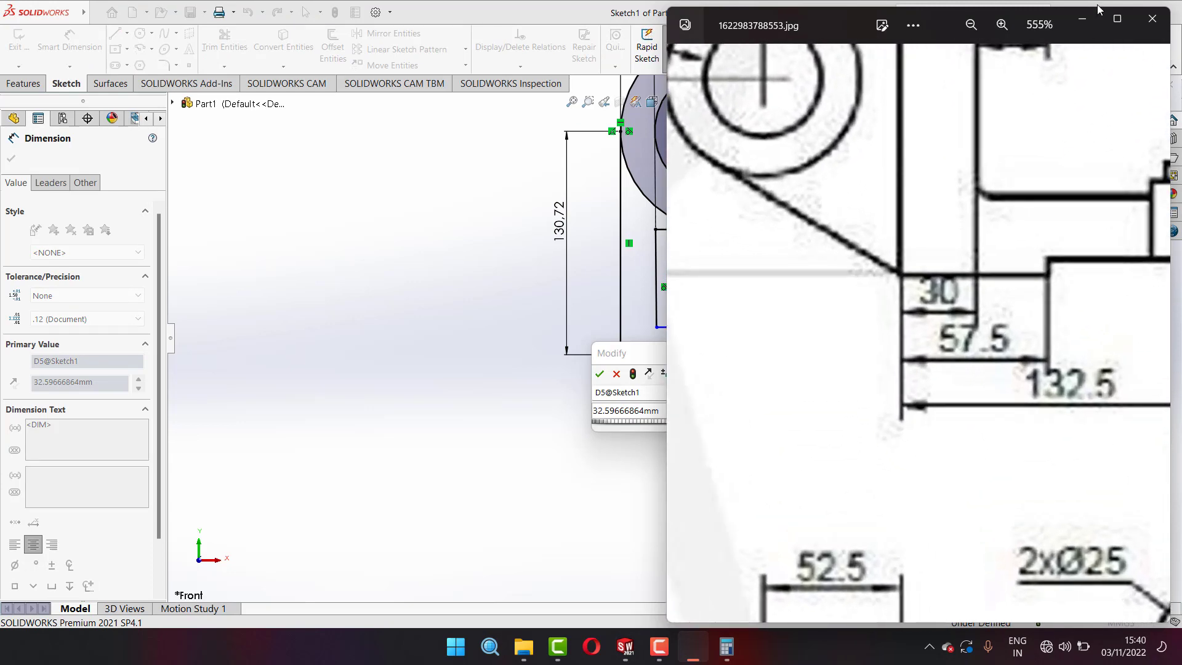
{"action": "left_click", "coordinate": [1085, 17]}
{"action": "left_click", "coordinate": [675, 411]}
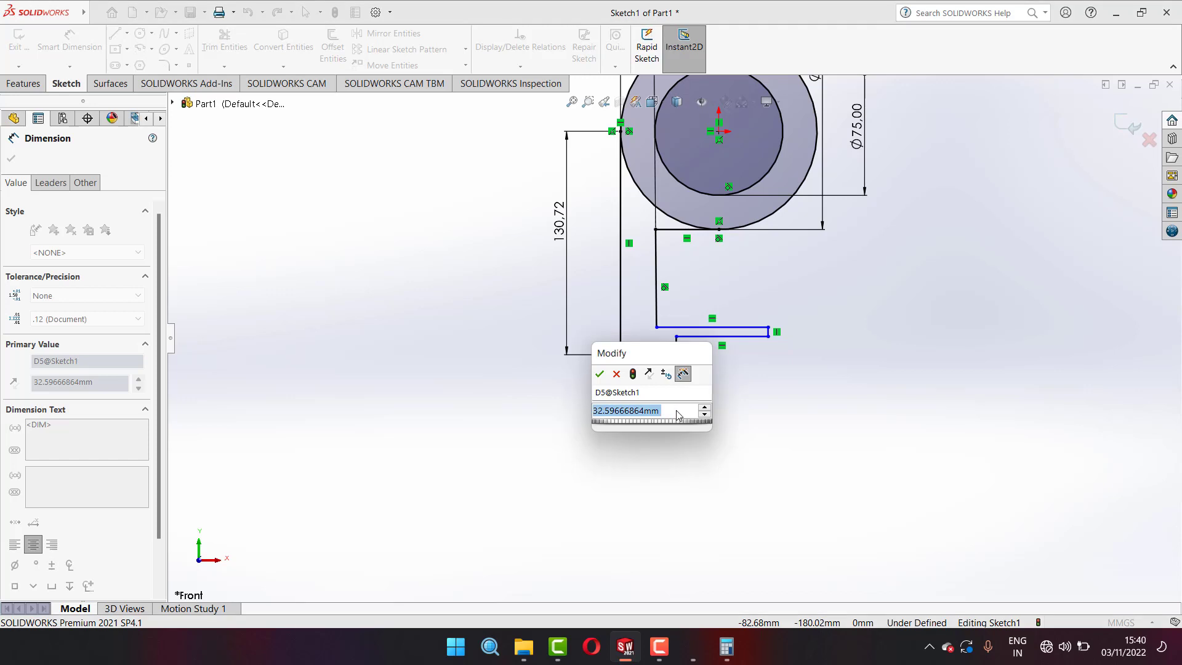
{"action": "type", "text": "57"}
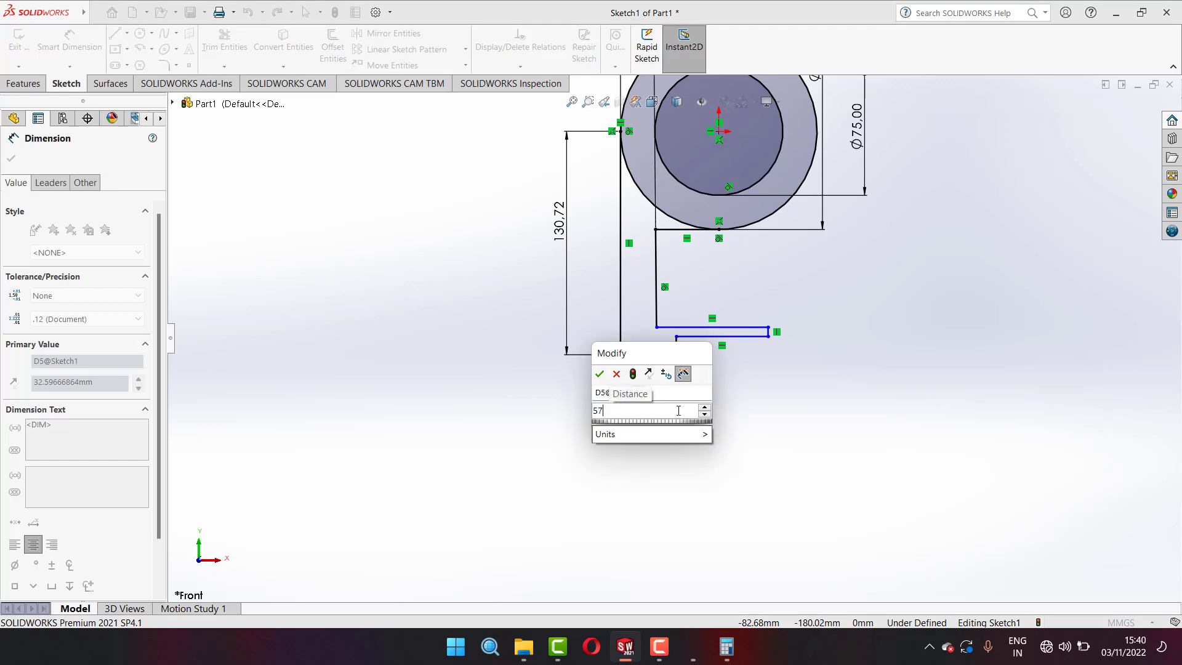
{"action": "type", "text": ".5"}
{"action": "key", "text": "Return"}
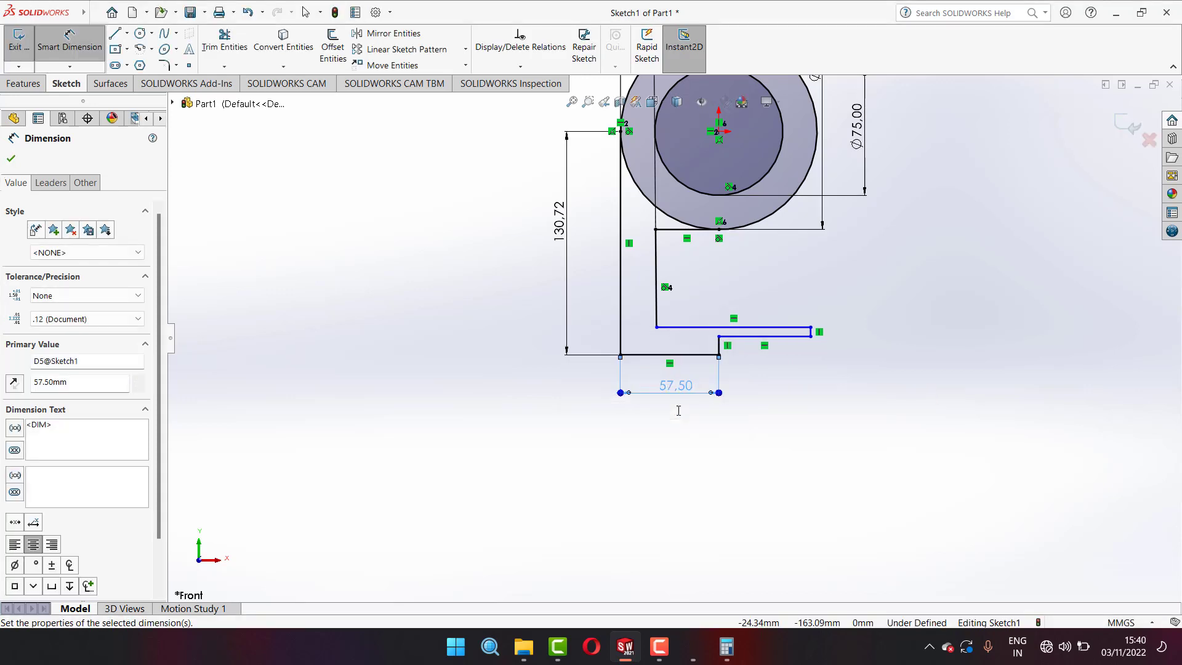
- Set the short vertical step to 6 mm and place a dimension on the right vertical line
{"action": "left_click", "coordinate": [719, 352]}
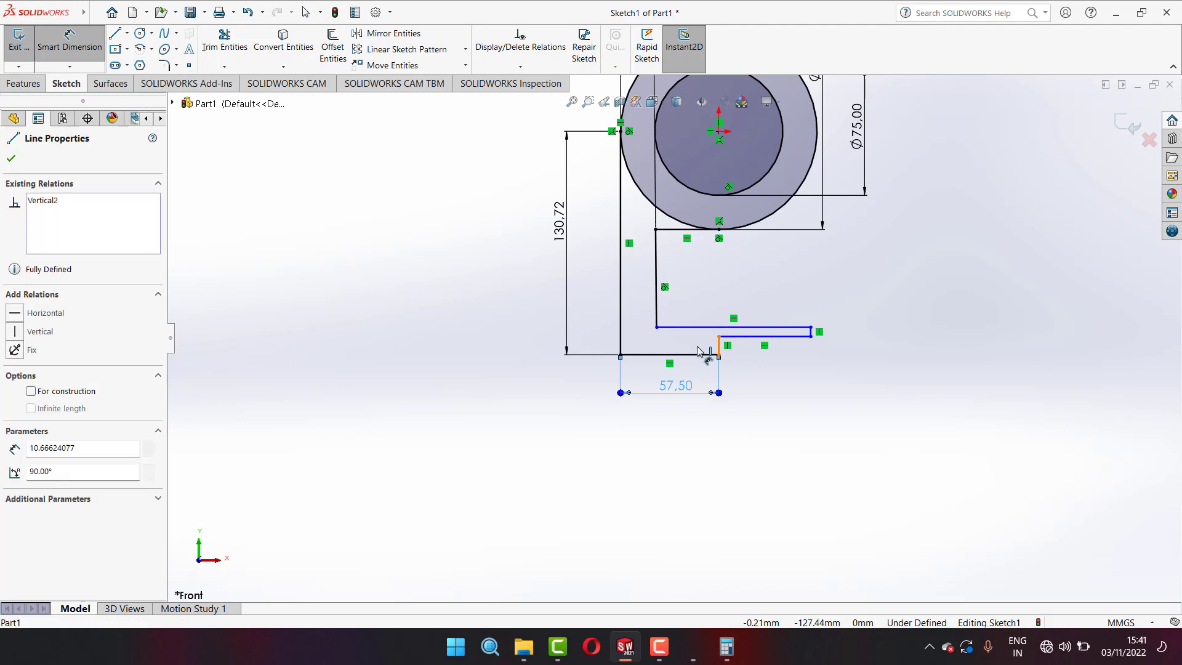
{"action": "left_click", "coordinate": [526, 369]}
{"action": "left_click", "coordinate": [535, 389]}
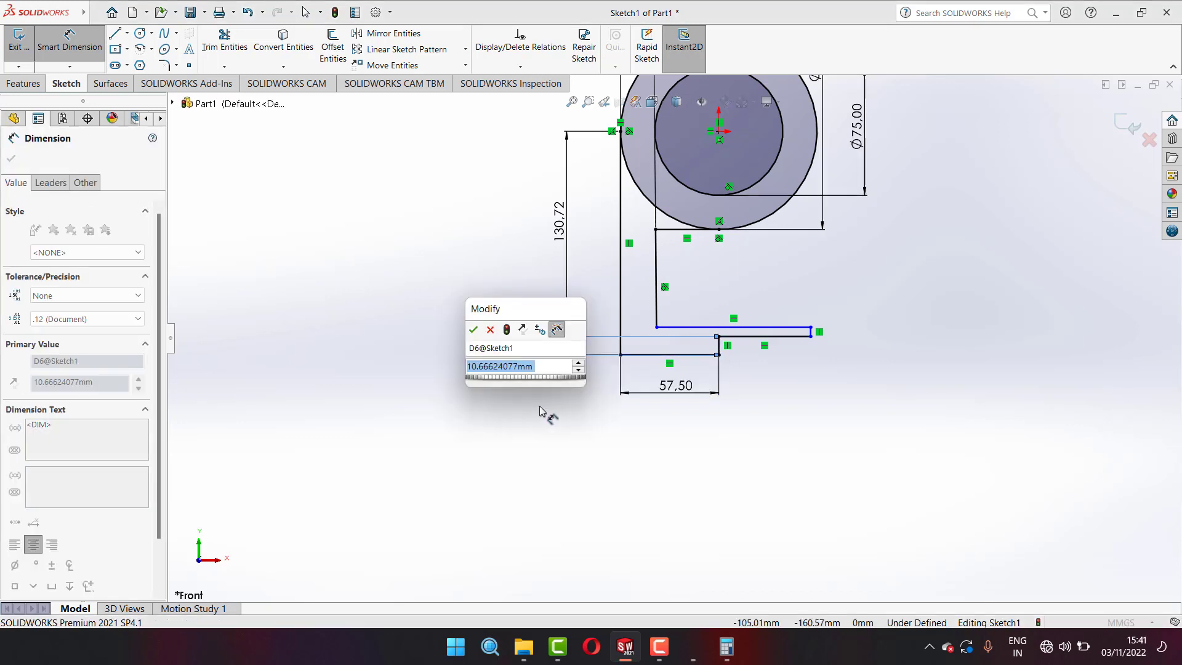
{"action": "type", "text": "6"}
{"action": "key", "text": "Return"}
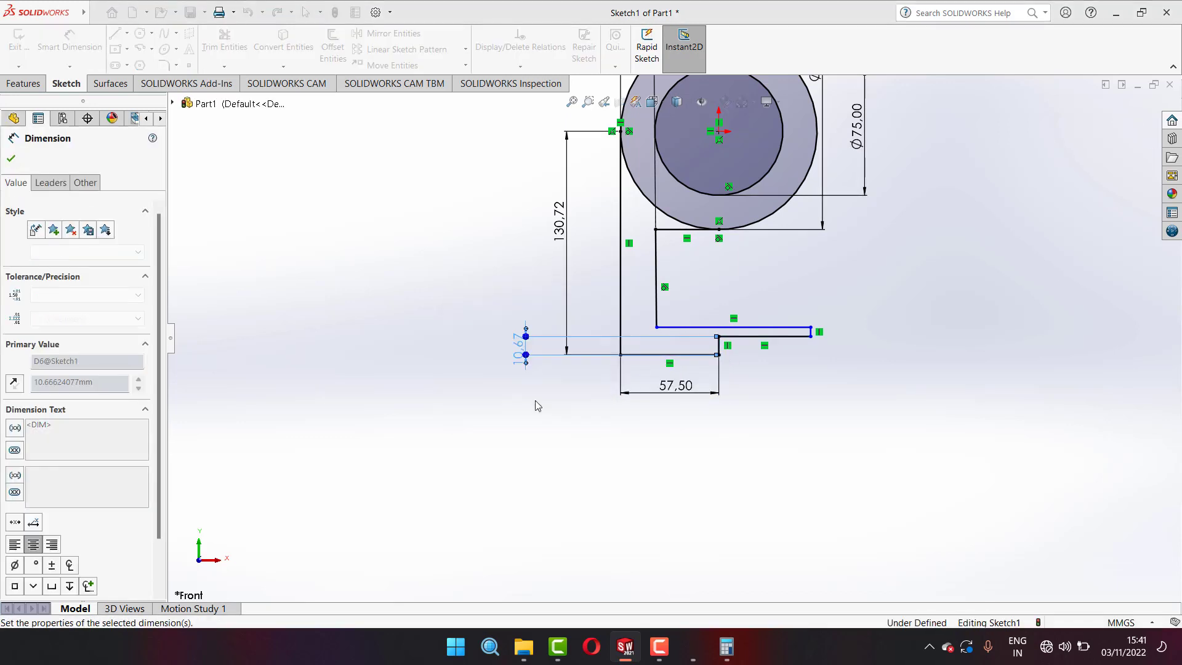
{"action": "left_click", "coordinate": [812, 335]}
{"action": "left_click", "coordinate": [817, 373]}
- Check the reference drawing and set the right-end vertical line to 36 mm
{"action": "left_click", "coordinate": [693, 647]}
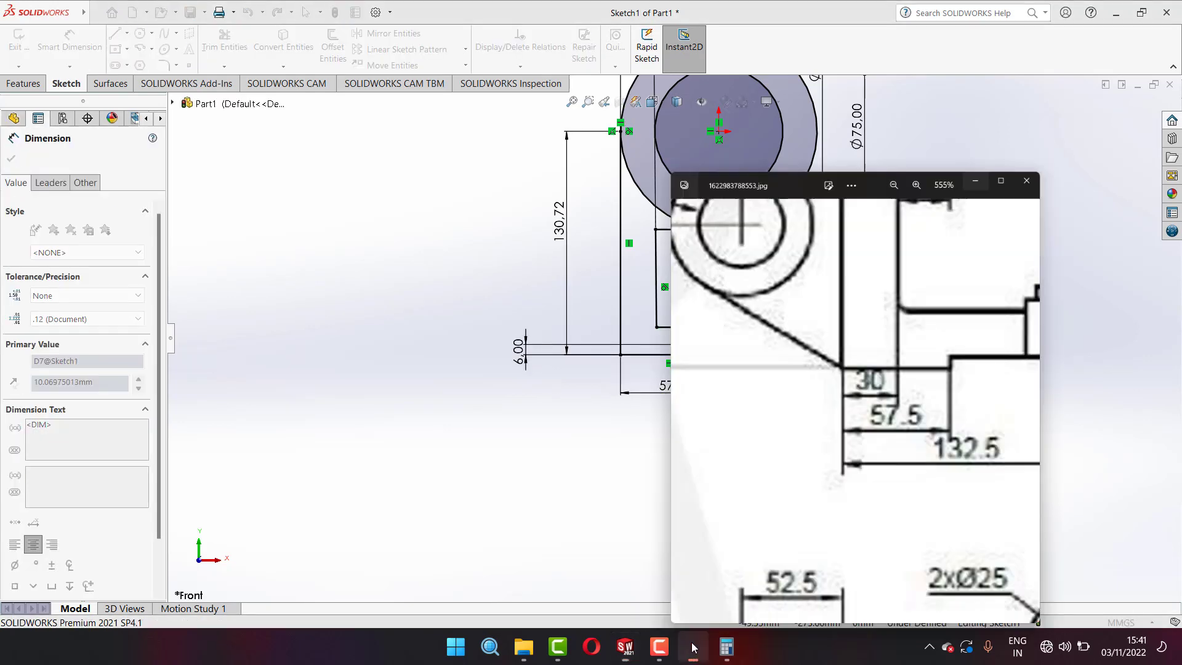
{"action": "scroll", "coordinate": [918, 287], "scroll_direction": "down", "scroll_amount": 2}
{"action": "scroll", "coordinate": [918, 287], "scroll_direction": "down", "scroll_amount": 3}
{"action": "scroll", "coordinate": [862, 308], "scroll_direction": "down", "scroll_amount": 2}
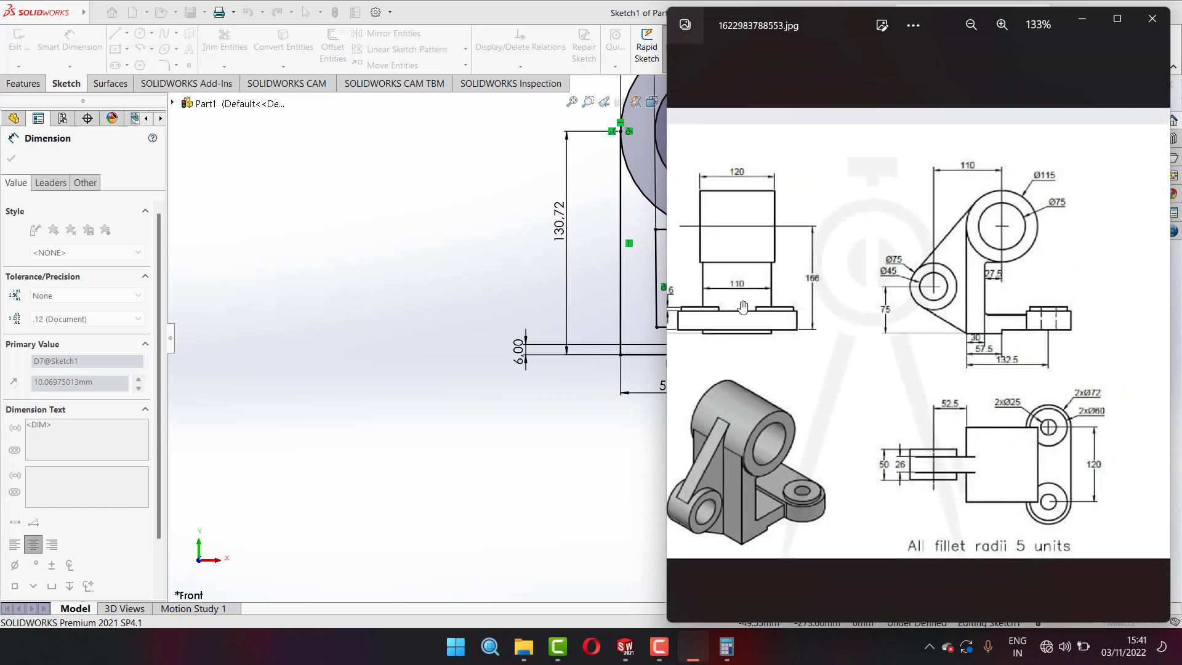
{"action": "scroll", "coordinate": [771, 342], "scroll_direction": "up", "scroll_amount": 3}
{"action": "scroll", "coordinate": [772, 342], "scroll_direction": "up", "scroll_amount": 2}
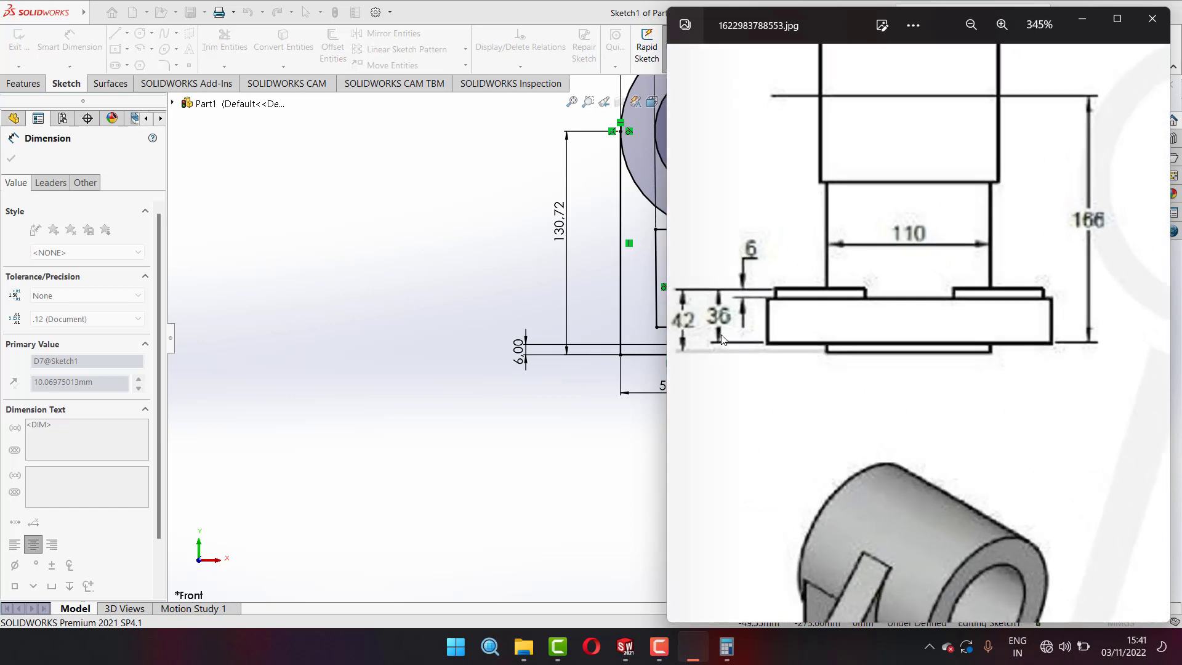
{"action": "left_click", "coordinate": [1078, 22]}
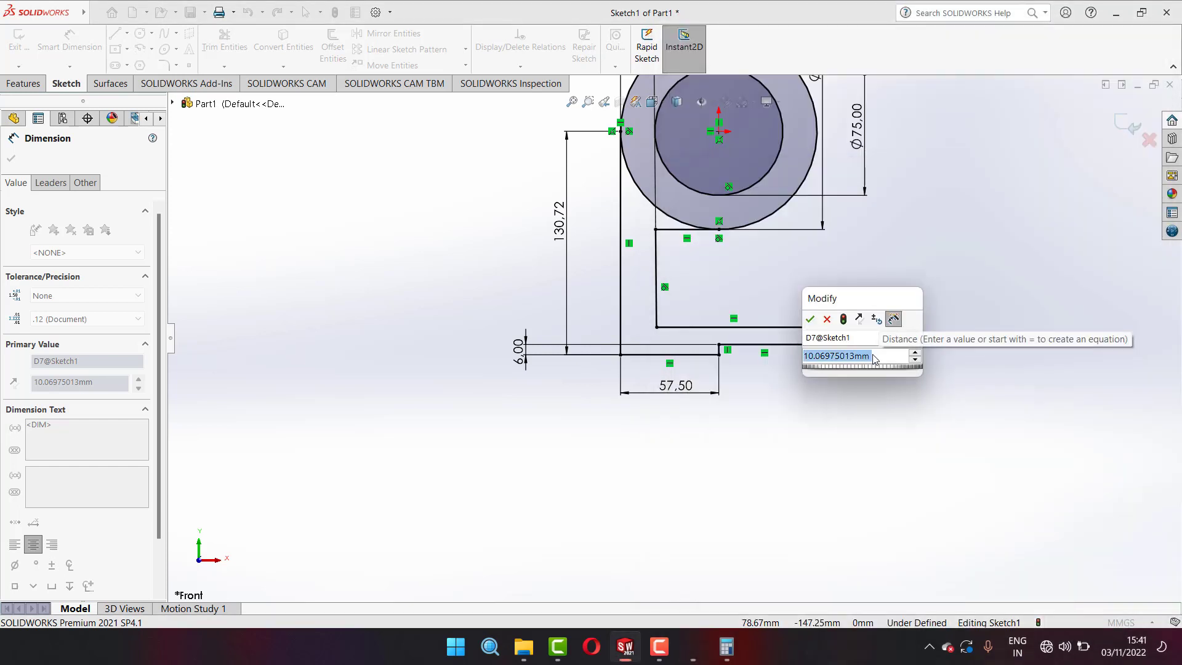
{"action": "type", "text": "36"}
{"action": "key", "text": "Return"}
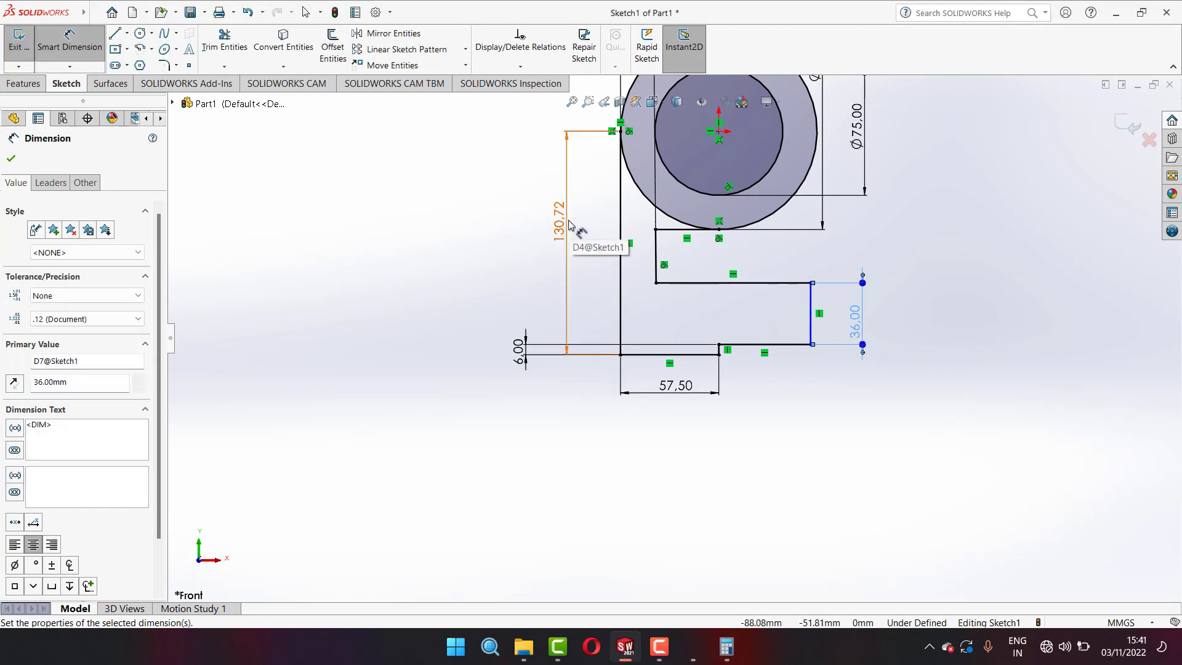
- Accept the 36 mm dimension and change the overall left-edge height from 130.72 to 172 mm
{"action": "left_click", "coordinate": [689, 654]}
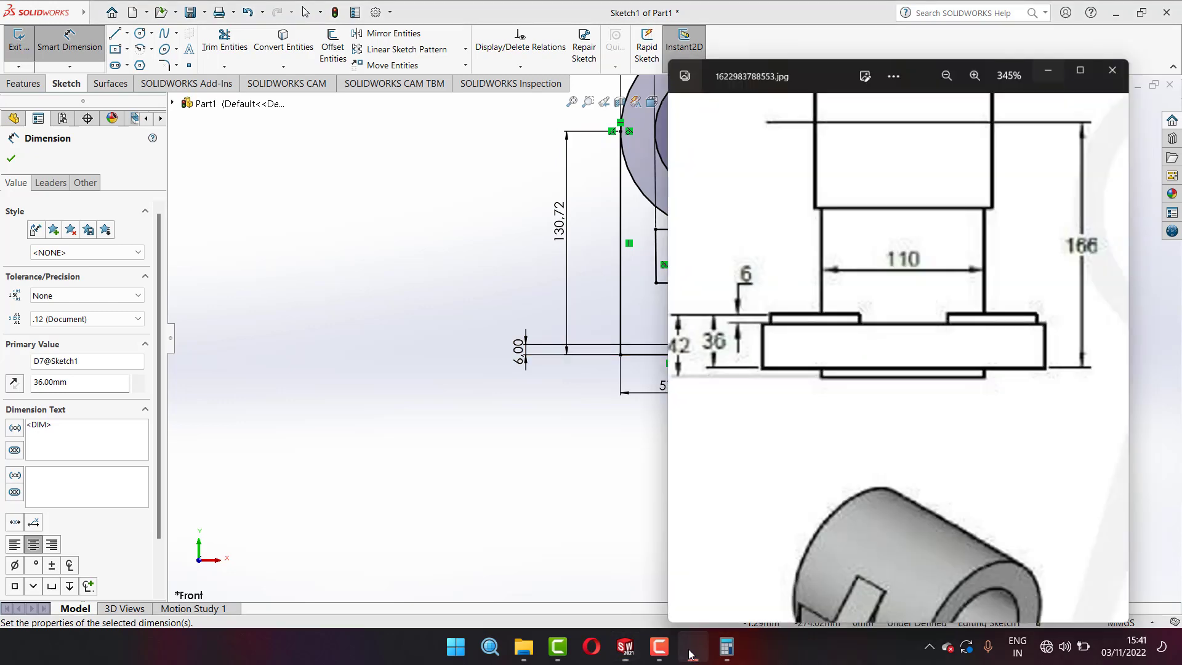
{"action": "scroll", "coordinate": [895, 348], "scroll_direction": "down", "scroll_amount": 3}
{"action": "scroll", "coordinate": [896, 348], "scroll_direction": "down", "scroll_amount": 2}
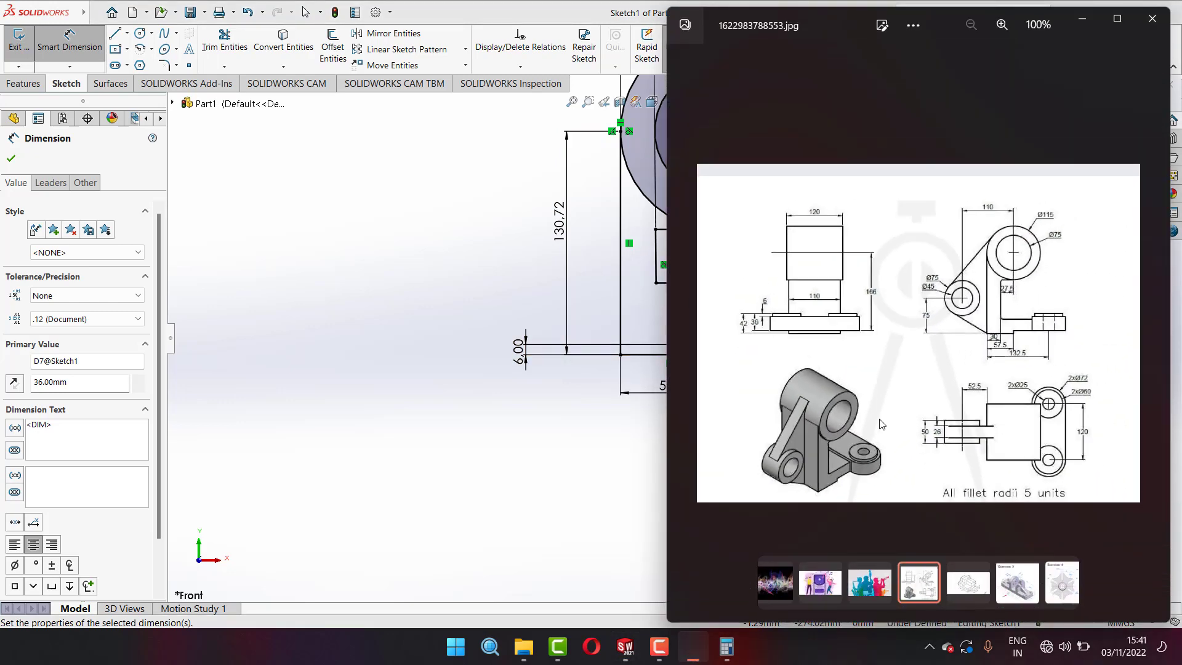
{"action": "scroll", "coordinate": [895, 347], "scroll_direction": "up", "scroll_amount": 1}
{"action": "scroll", "coordinate": [874, 311], "scroll_direction": "up", "scroll_amount": 1}
{"action": "scroll", "coordinate": [850, 273], "scroll_direction": "up", "scroll_amount": 2}
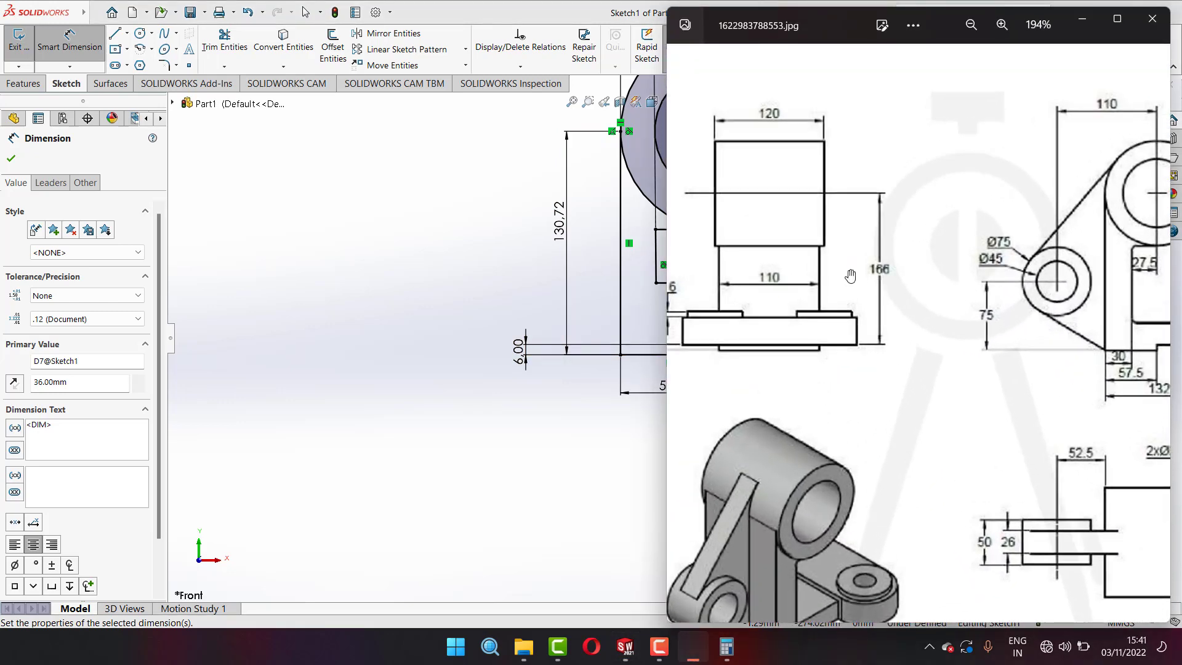
{"action": "scroll", "coordinate": [850, 276], "scroll_direction": "down", "scroll_amount": 1}
{"action": "scroll", "coordinate": [848, 279], "scroll_direction": "down", "scroll_amount": 1}
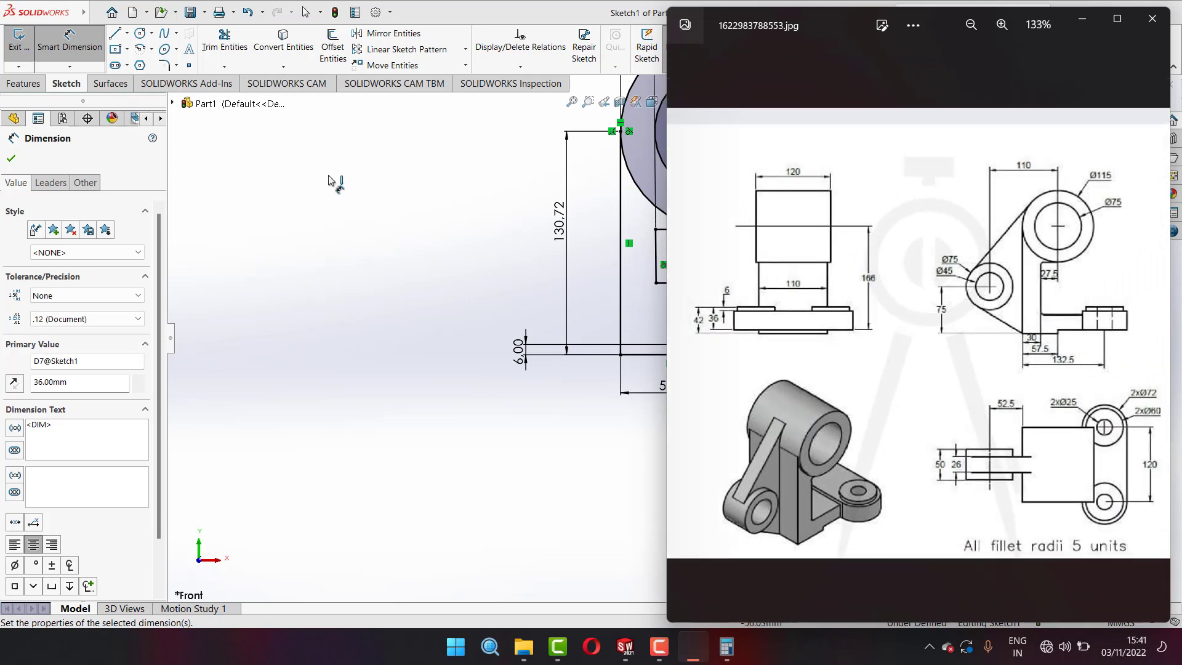
{"action": "left_click", "coordinate": [12, 156]}
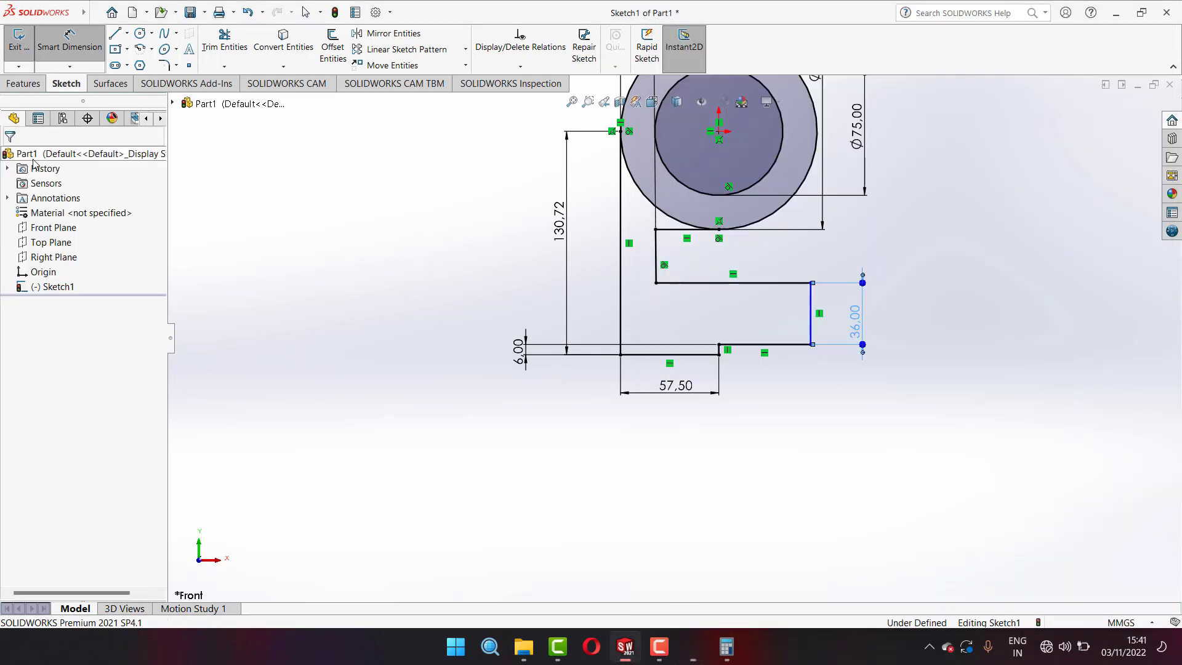
{"action": "left_click", "coordinate": [560, 233]}
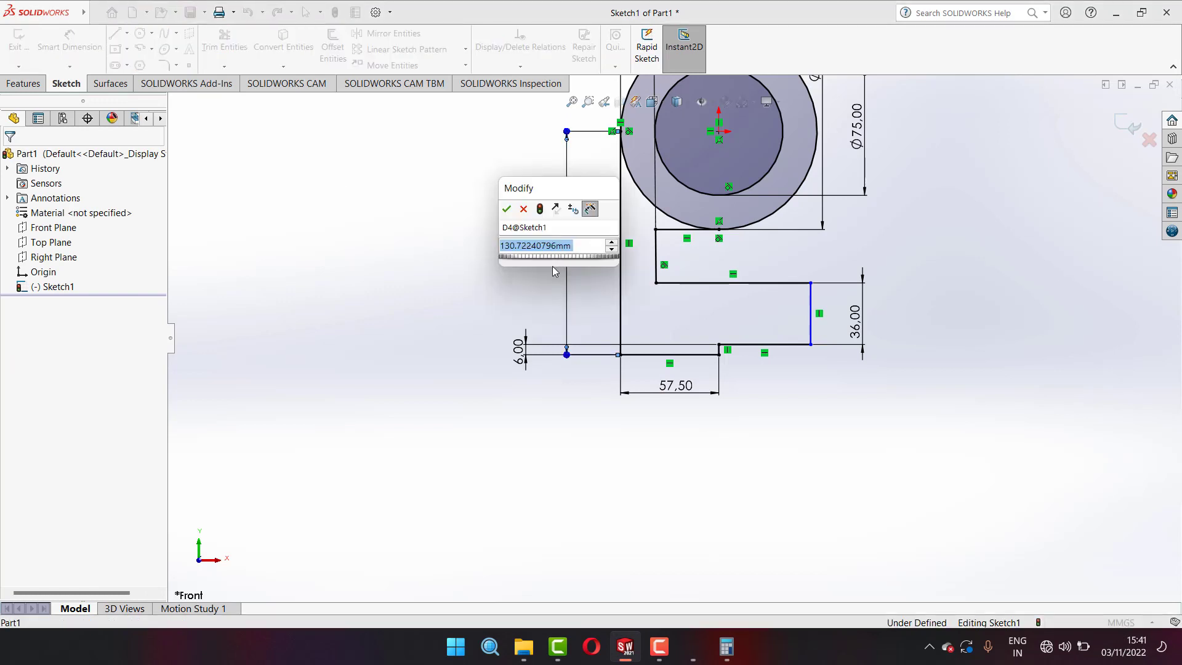
{"action": "type", "text": "172"}
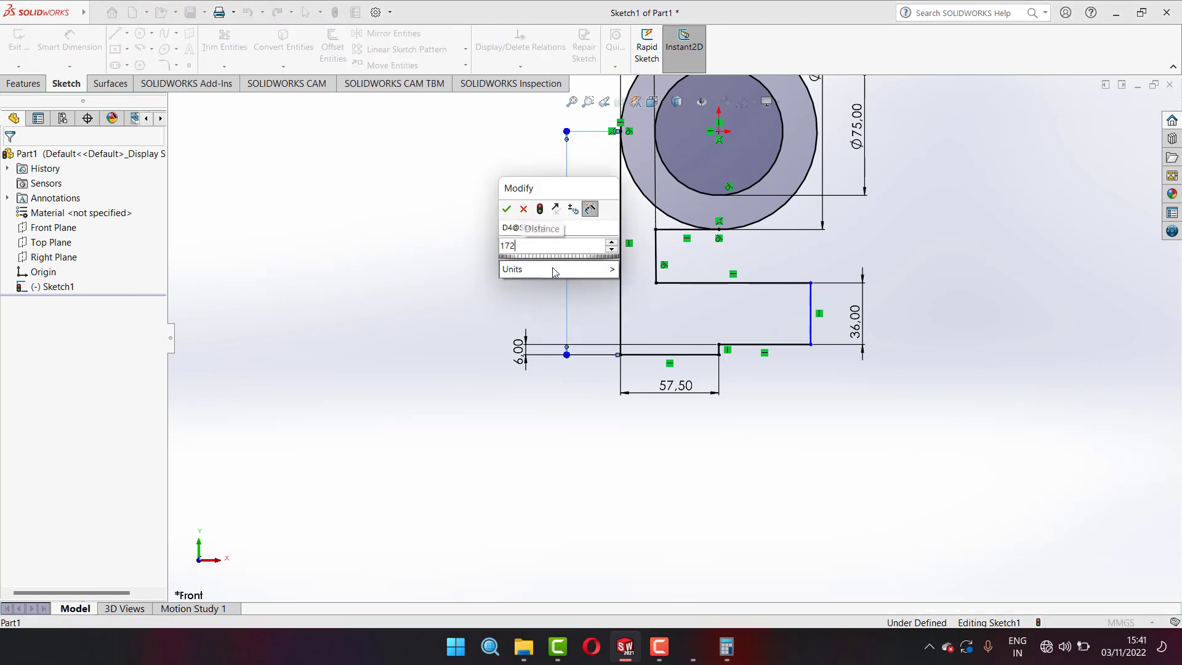
{"action": "key", "text": "Return"}
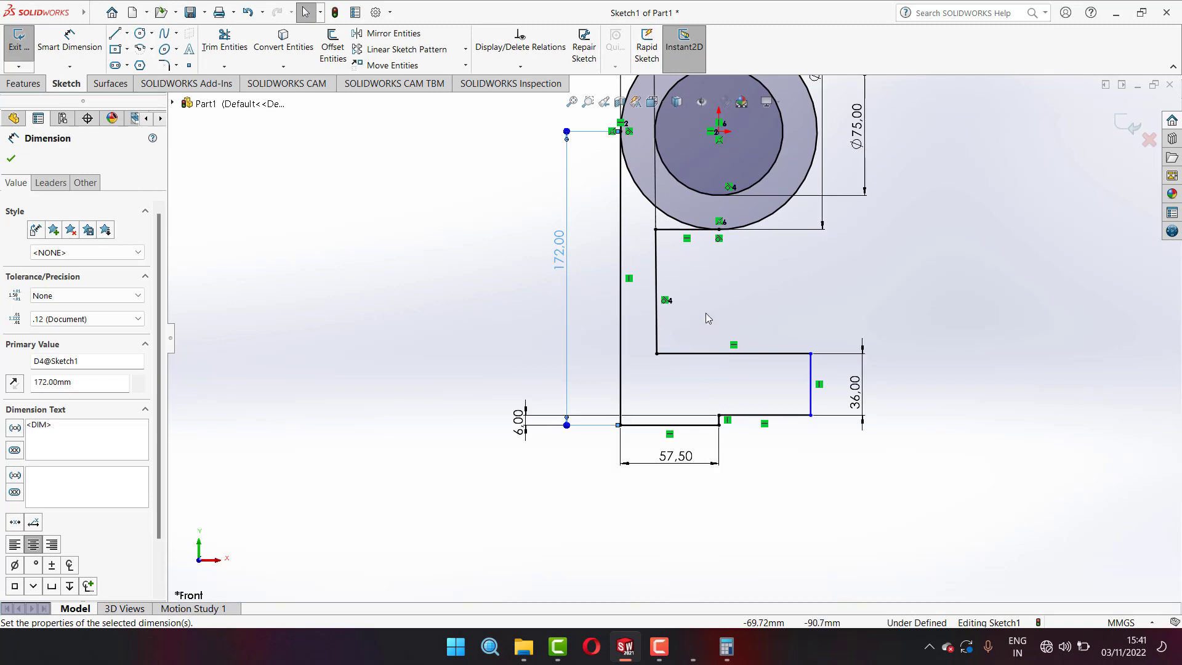
{"action": "left_click", "coordinate": [657, 332]}
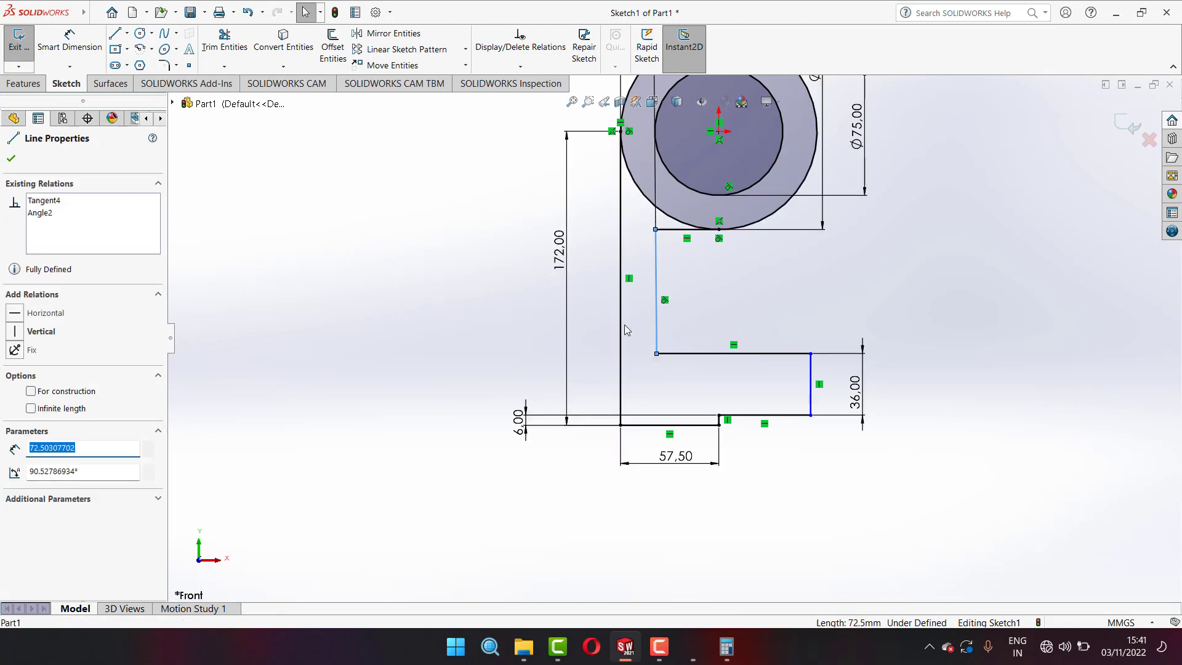
{"action": "left_click", "coordinate": [70, 40]}
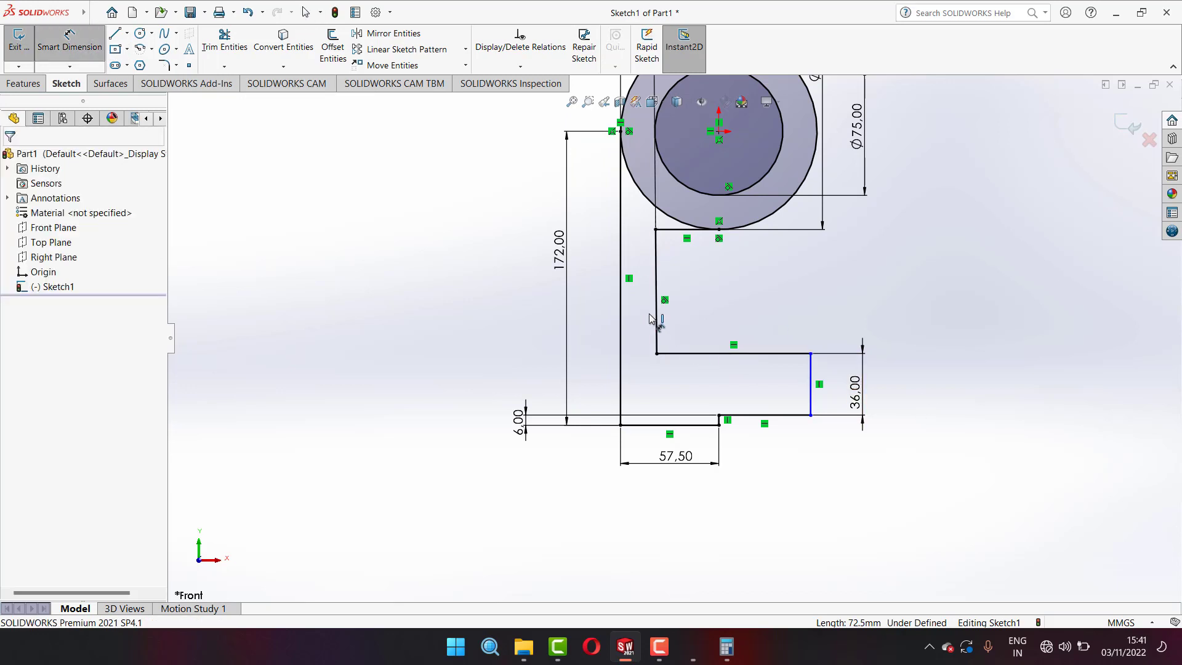
{"action": "left_click", "coordinate": [657, 320]}
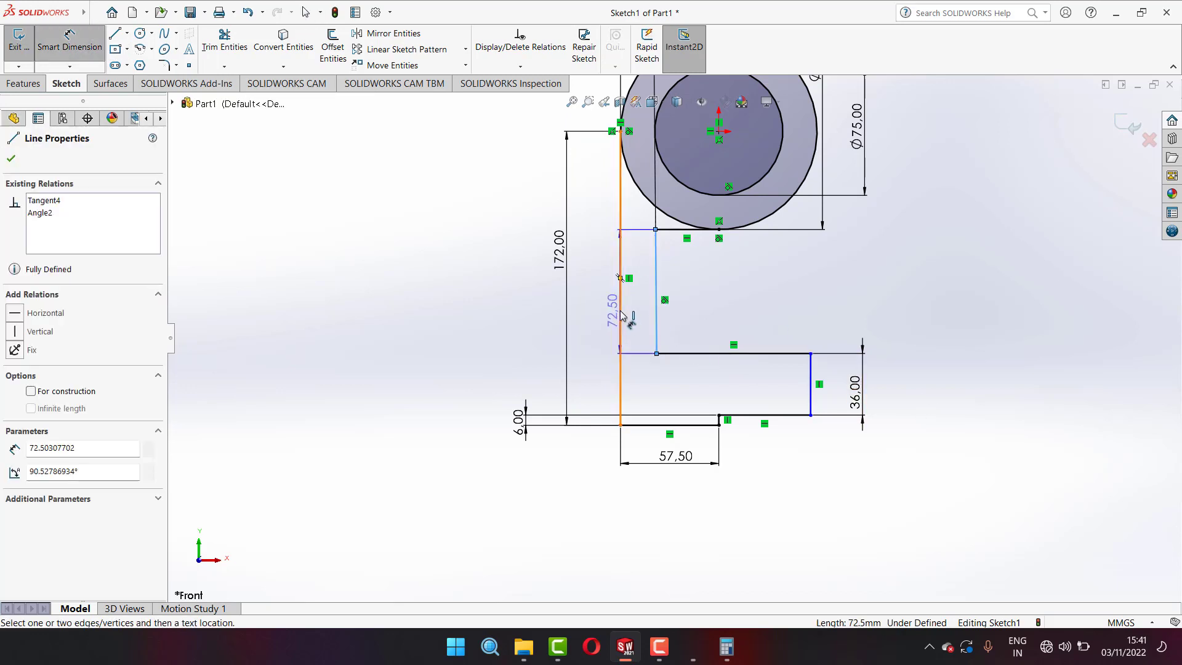
{"action": "left_click", "coordinate": [621, 317]}
{"action": "left_click", "coordinate": [643, 512]}
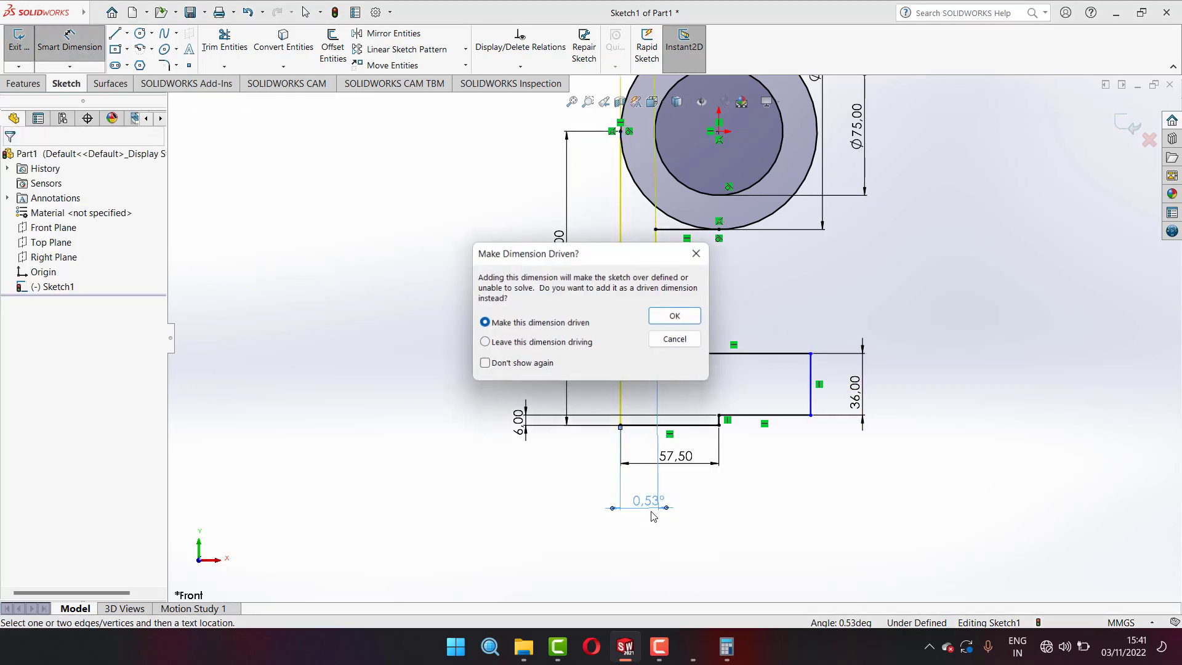
{"action": "left_click", "coordinate": [680, 321]}
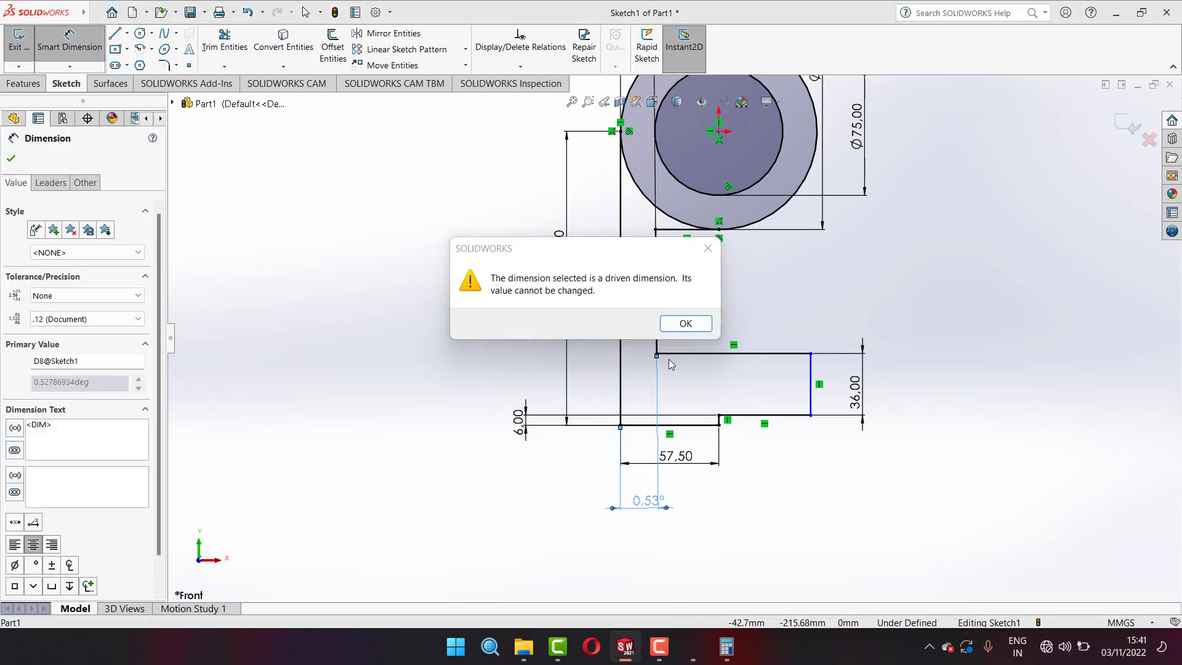
{"action": "left_click", "coordinate": [671, 325]}
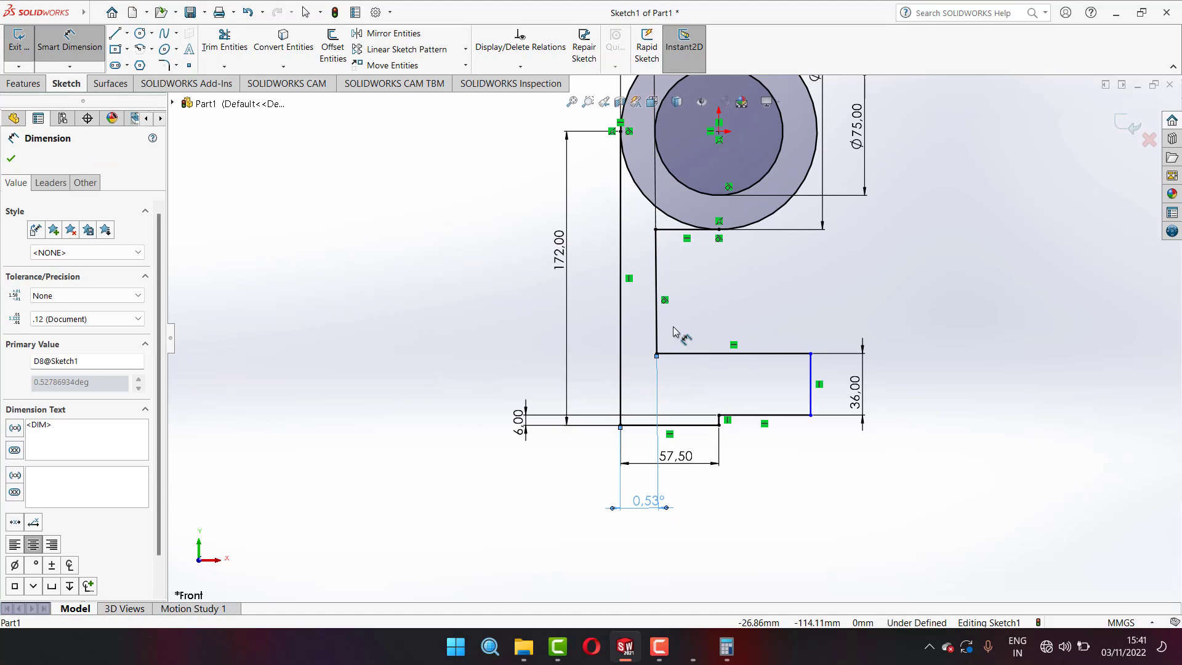
{"action": "key", "text": "ctrl+z"}
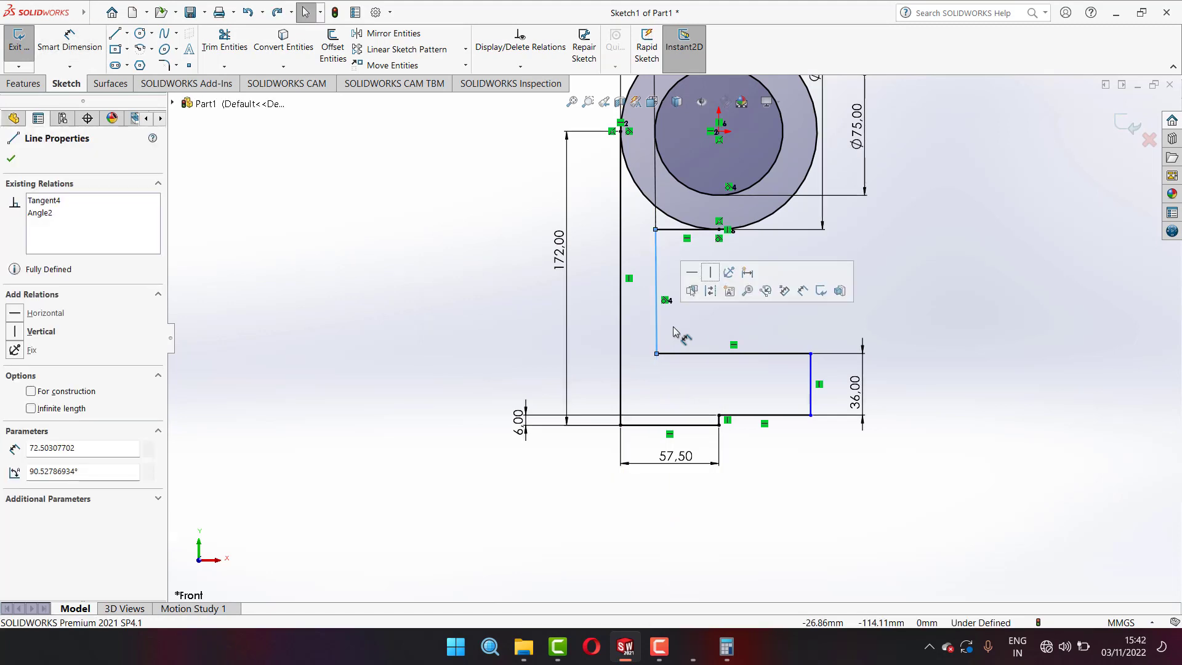
- Delete the slanted inner edge, the short line under the circle, and the lower horizontal line
{"action": "right_click", "coordinate": [656, 287]}
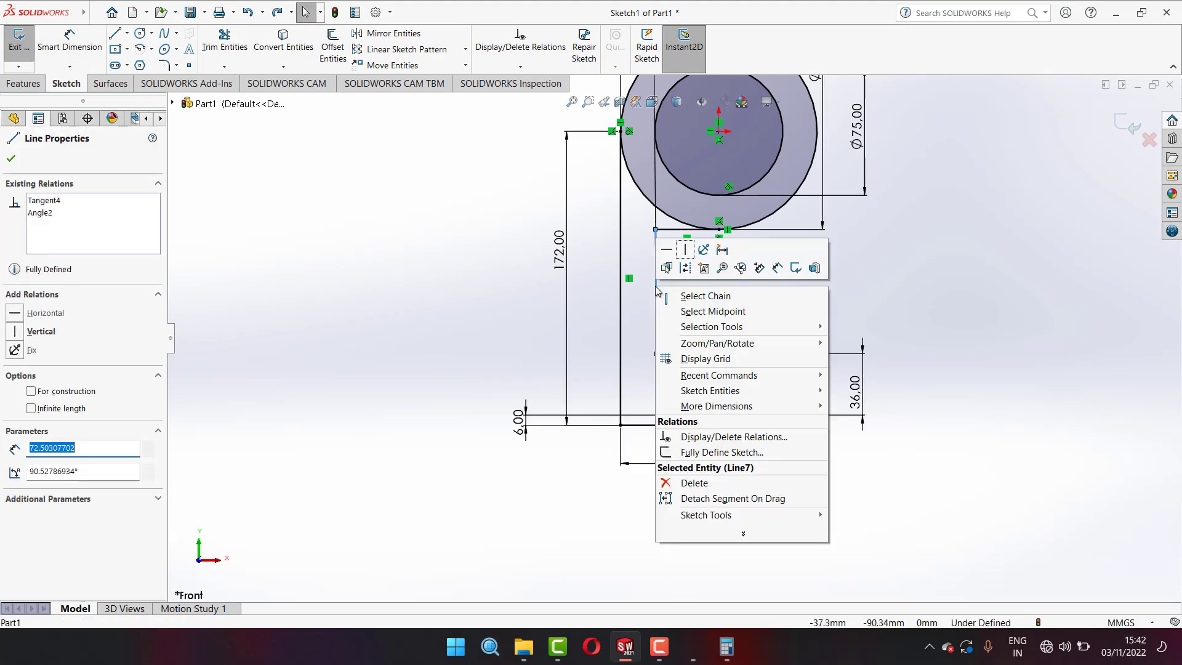
{"action": "left_click", "coordinate": [716, 483]}
{"action": "left_click", "coordinate": [512, 322]}
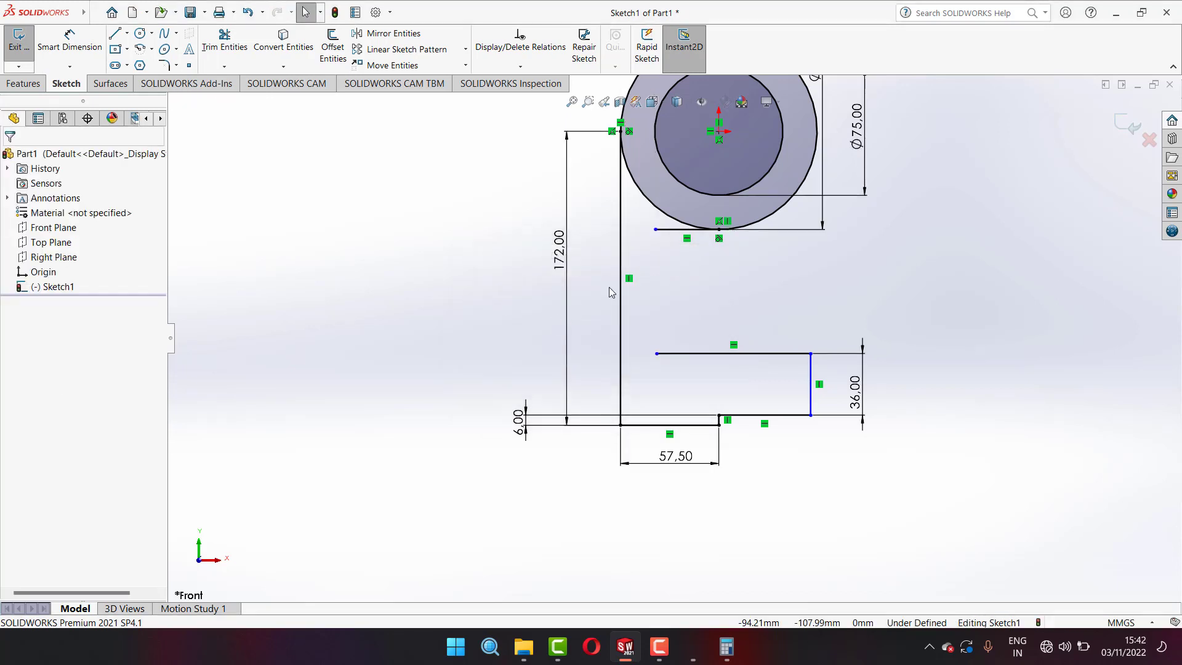
{"action": "right_click", "coordinate": [669, 229]}
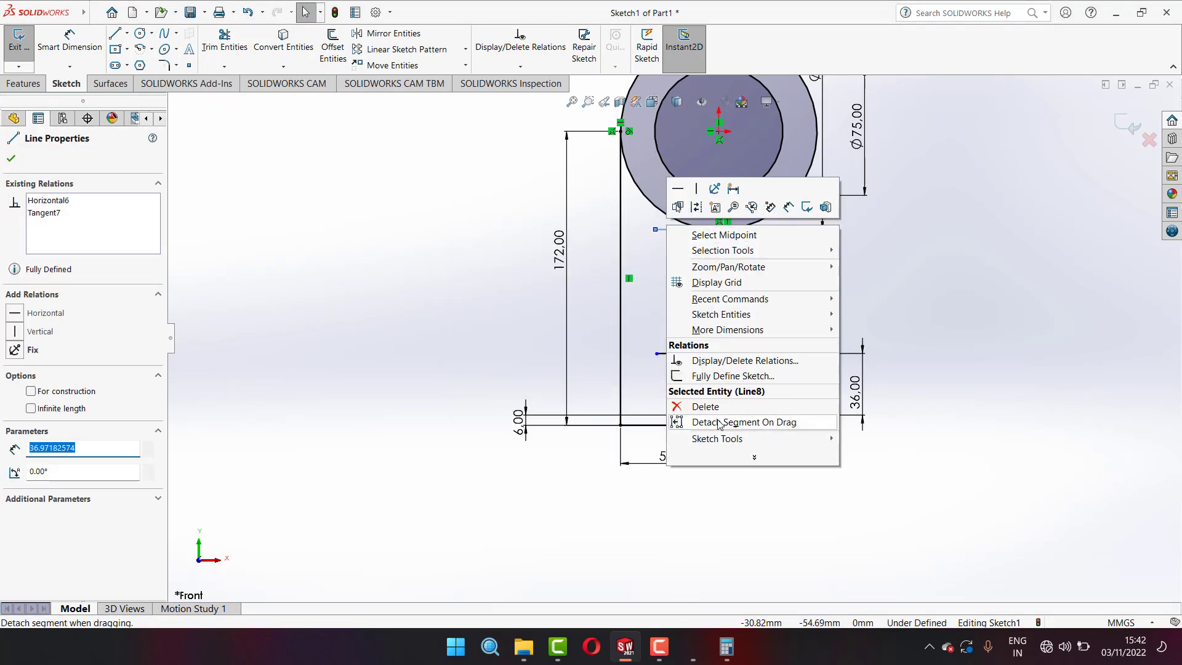
{"action": "left_click", "coordinate": [701, 406]}
{"action": "right_click", "coordinate": [690, 355]}
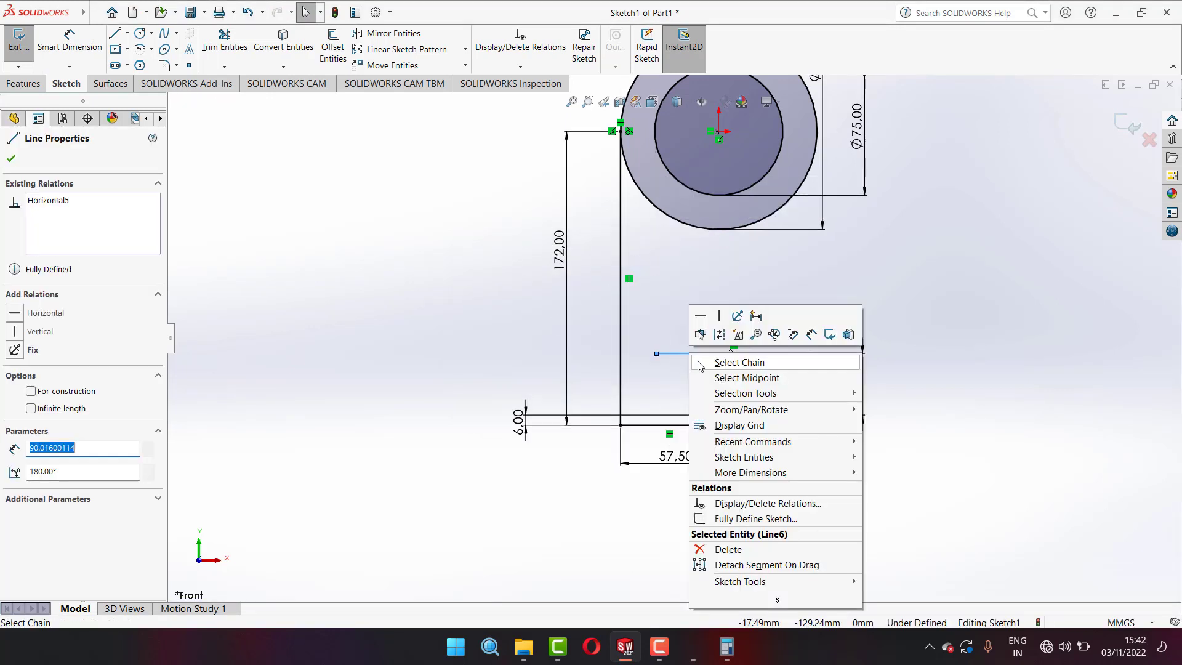
{"action": "left_click", "coordinate": [738, 554]}
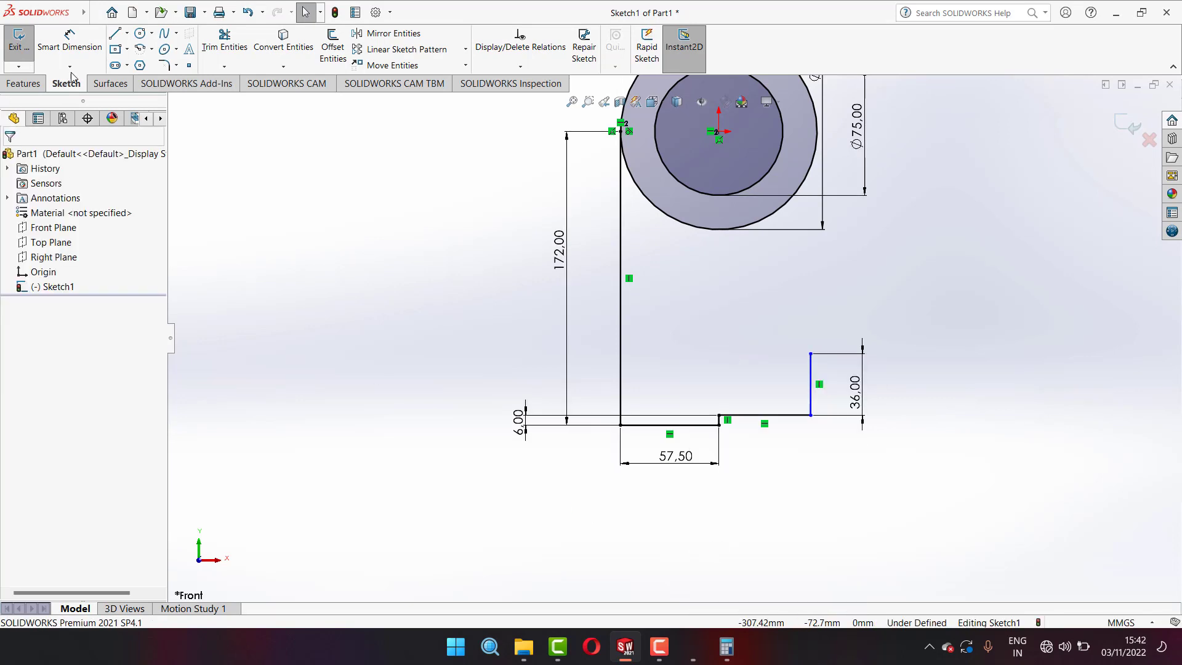
{"action": "left_click", "coordinate": [119, 41]}
- Redraw the inner edge as horizontal, vertical and horizontal lines that close the profile
{"action": "left_click", "coordinate": [718, 229]}
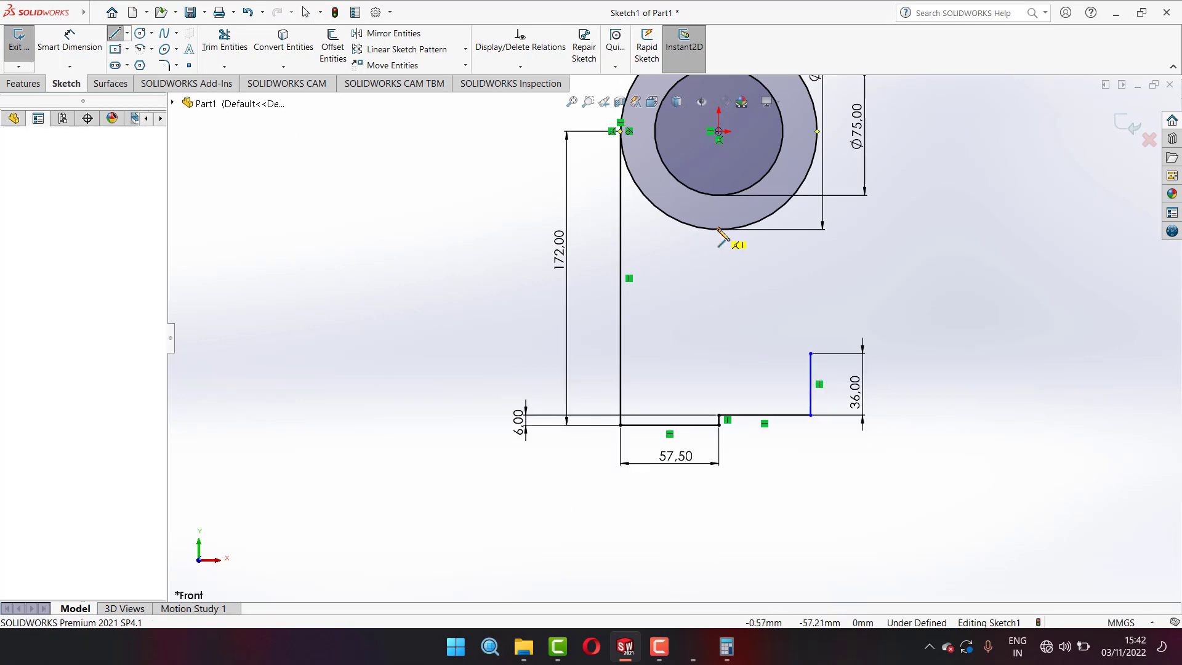
{"action": "left_click", "coordinate": [677, 229]}
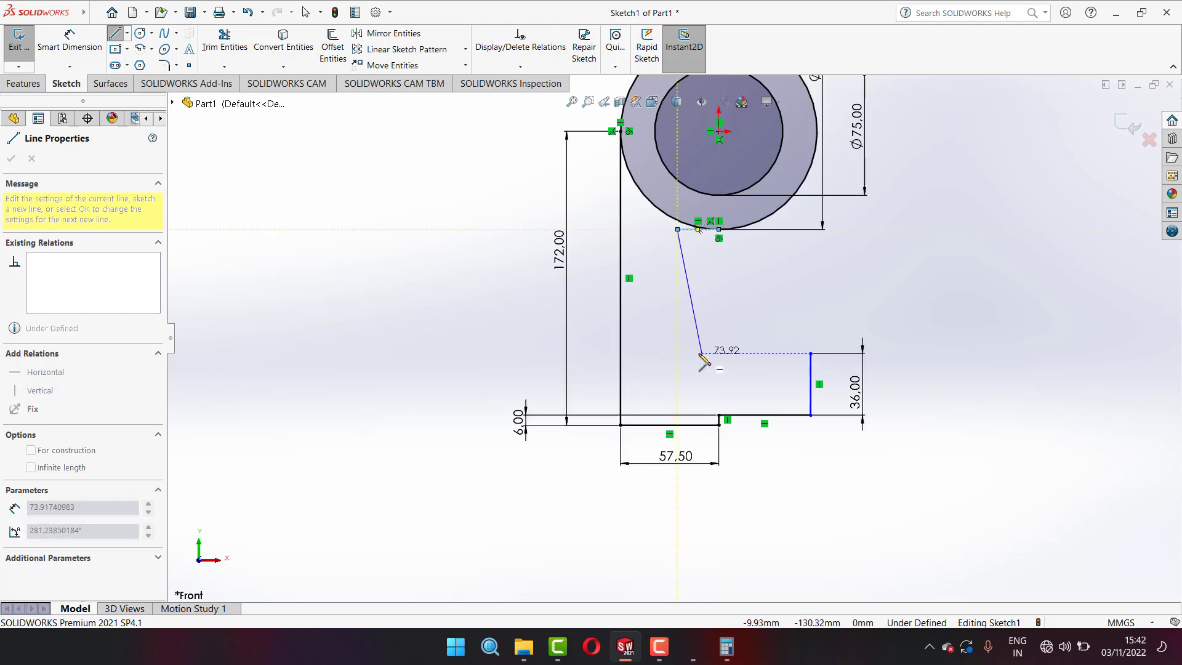
{"action": "left_click", "coordinate": [677, 353]}
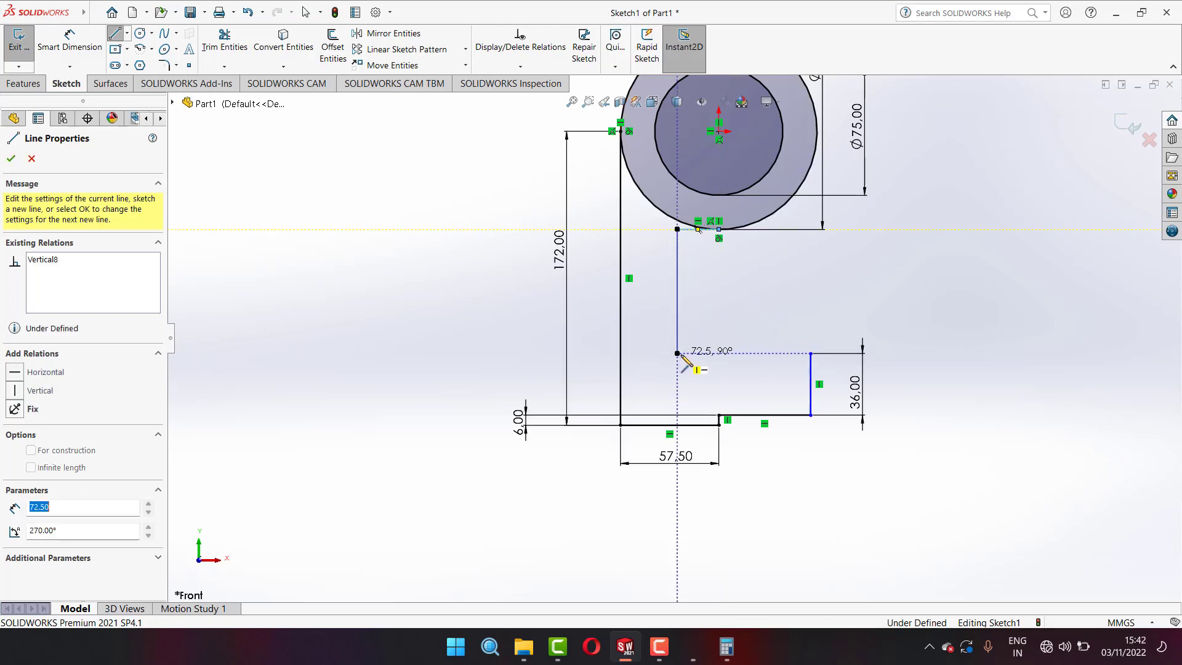
{"action": "left_click", "coordinate": [811, 354]}
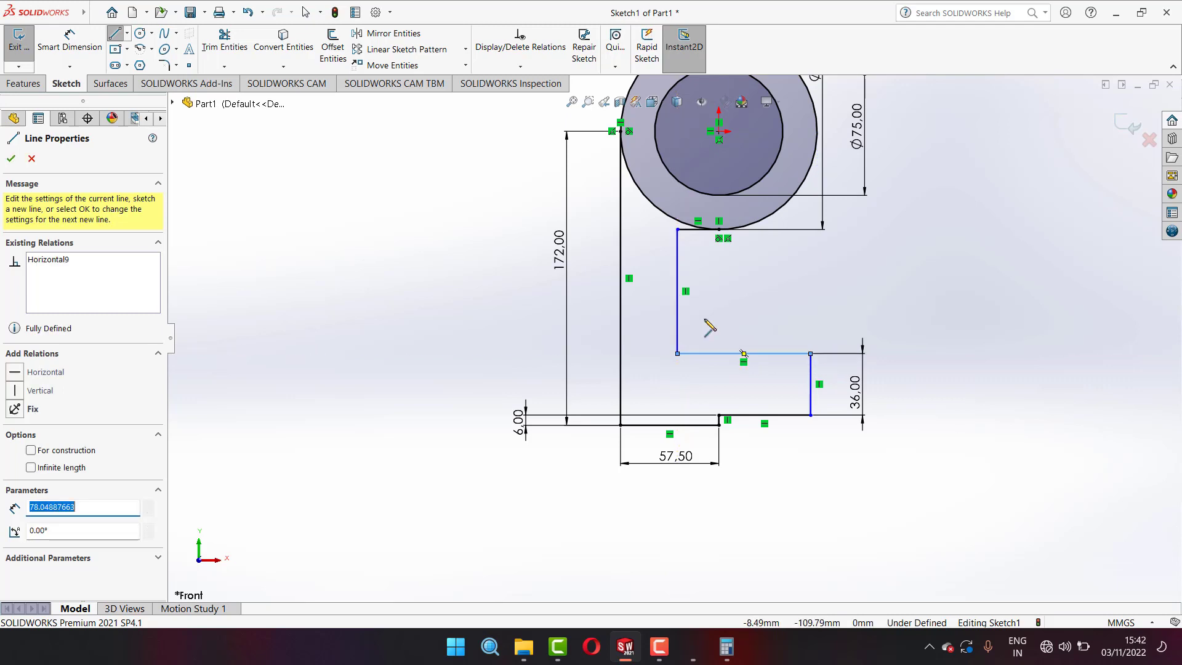
{"action": "right_click_drag", "start_coordinate": [744, 354], "coordinate": [700, 314]}
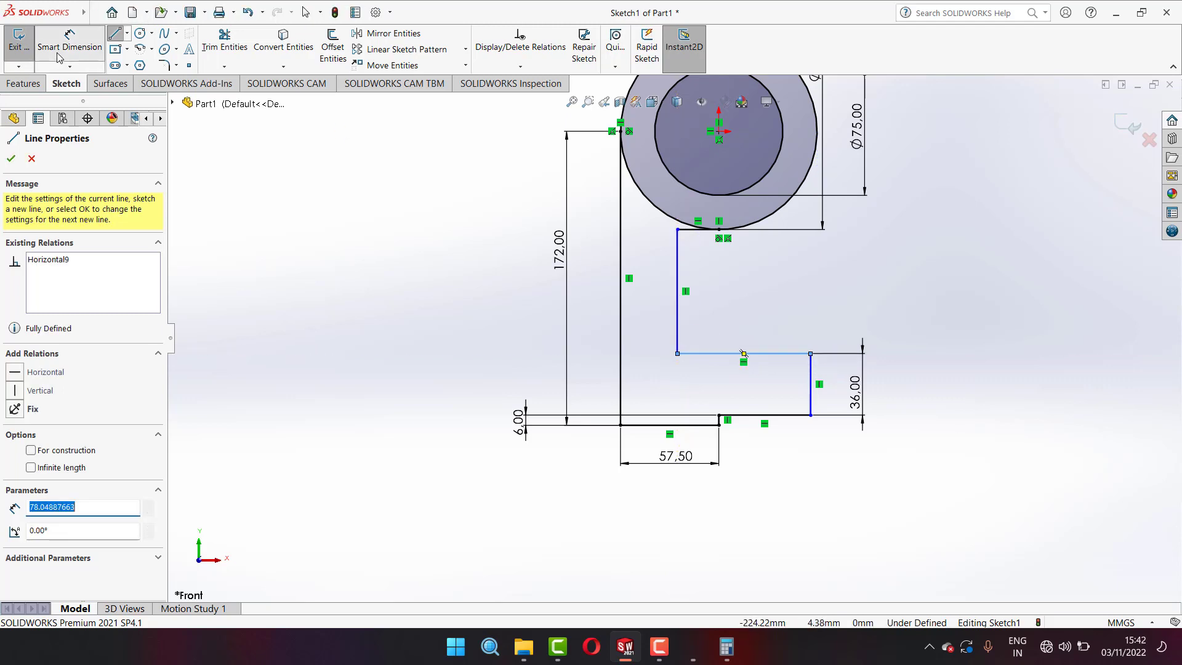
- Dimension the lug width between the two vertical edges to 30 mm
{"action": "left_click", "coordinate": [678, 310]}
{"action": "left_click", "coordinate": [620, 311]}
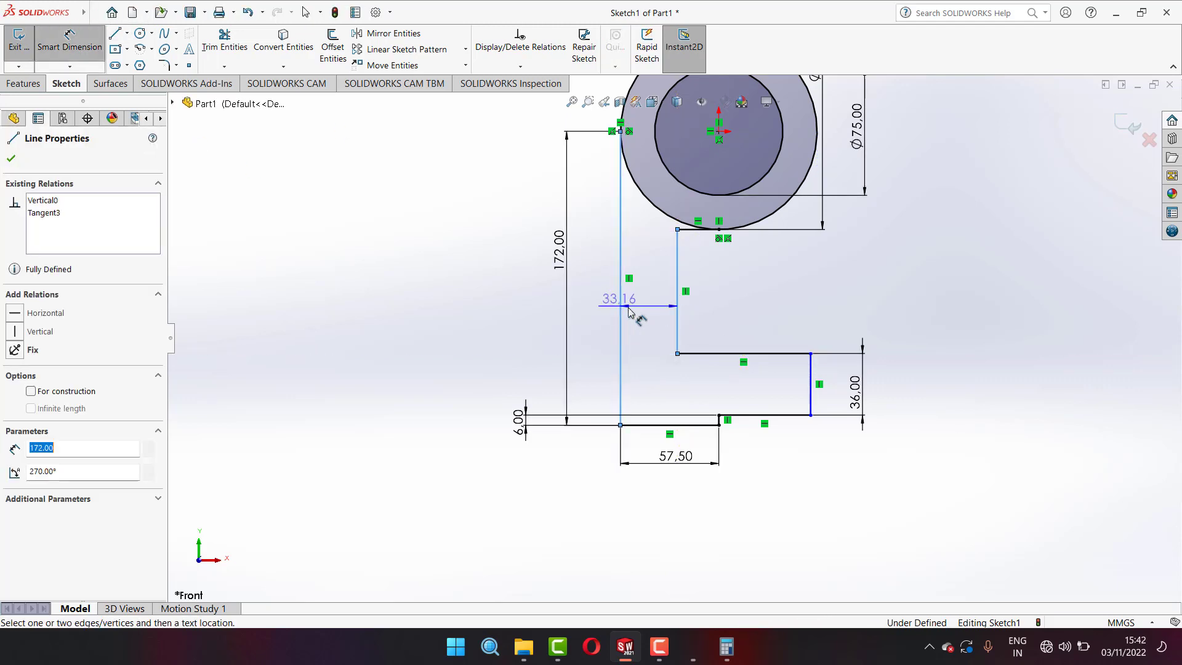
{"action": "left_click", "coordinate": [647, 309]}
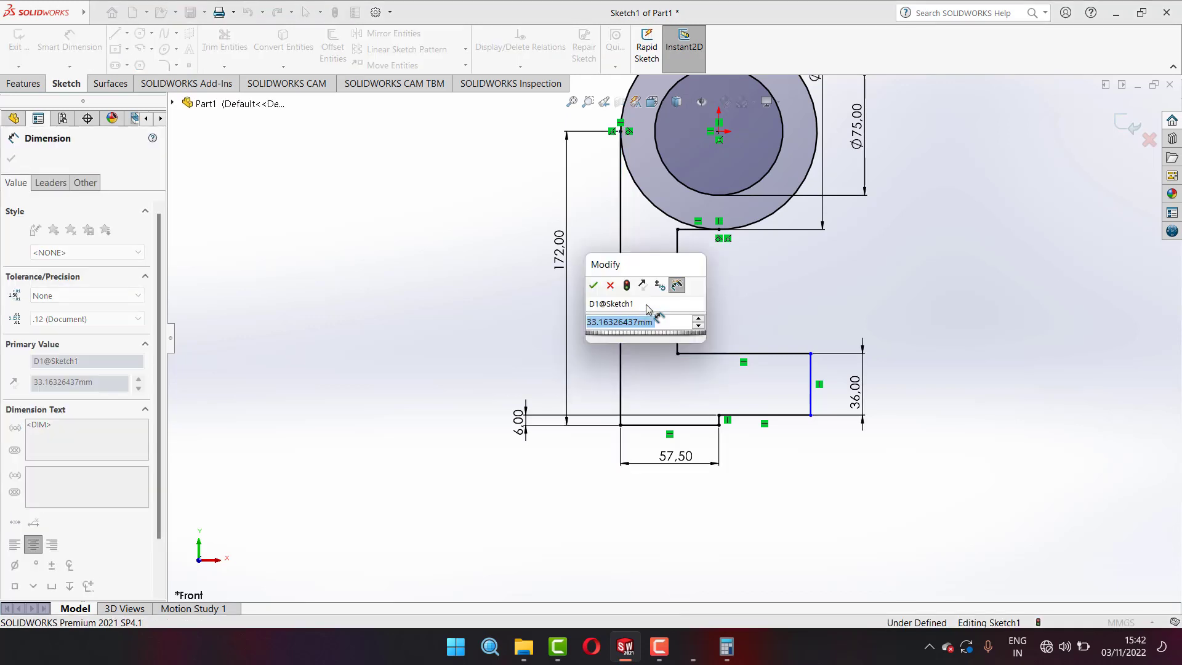
{"action": "type", "text": "30"}
{"action": "key", "text": "Return"}
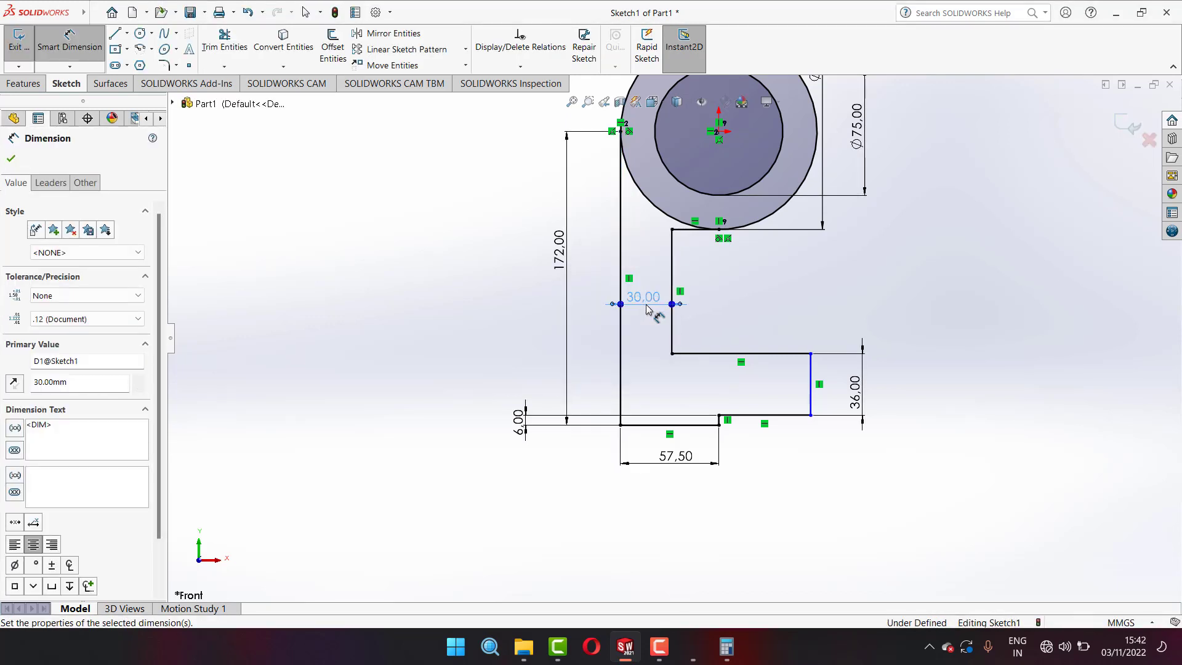
{"action": "scroll", "coordinate": [675, 336], "scroll_direction": "up", "scroll_amount": 1}
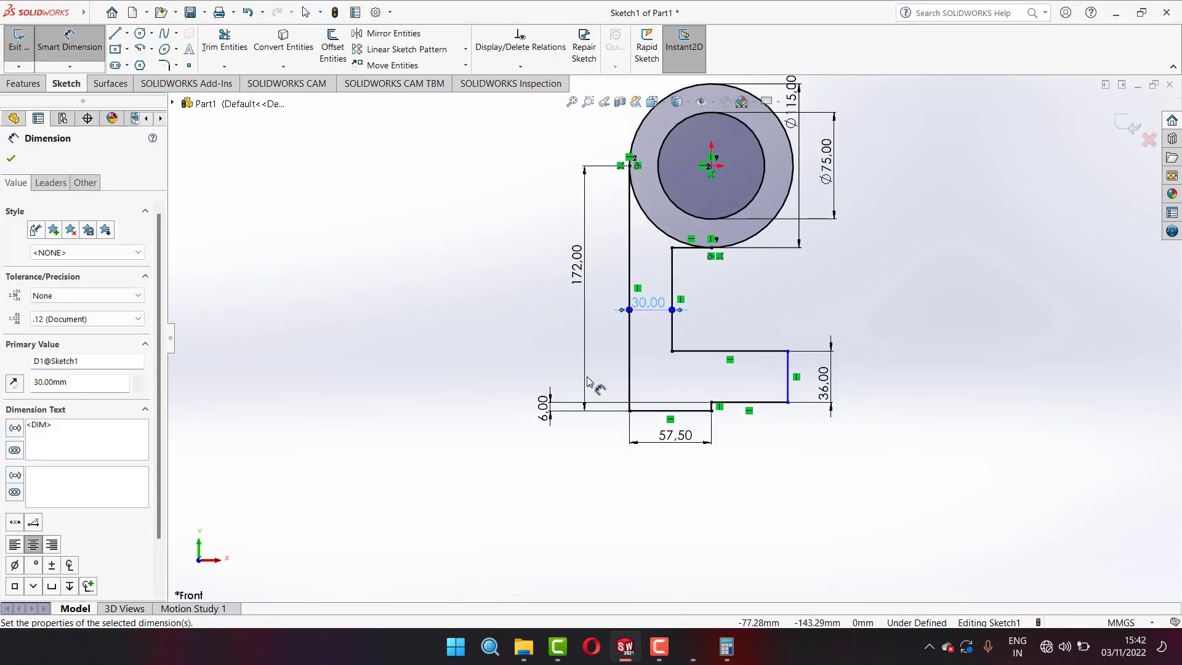
{"action": "left_click", "coordinate": [228, 46]}
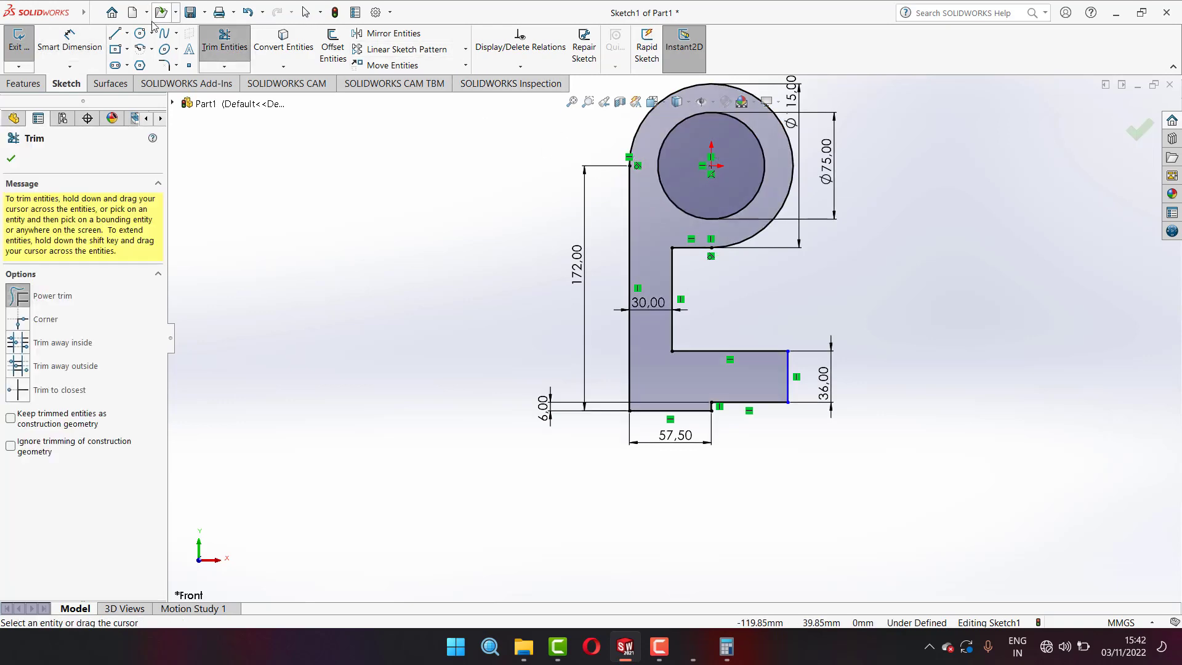
{"action": "left_click", "coordinate": [25, 84]}
{"action": "left_click", "coordinate": [25, 46]}
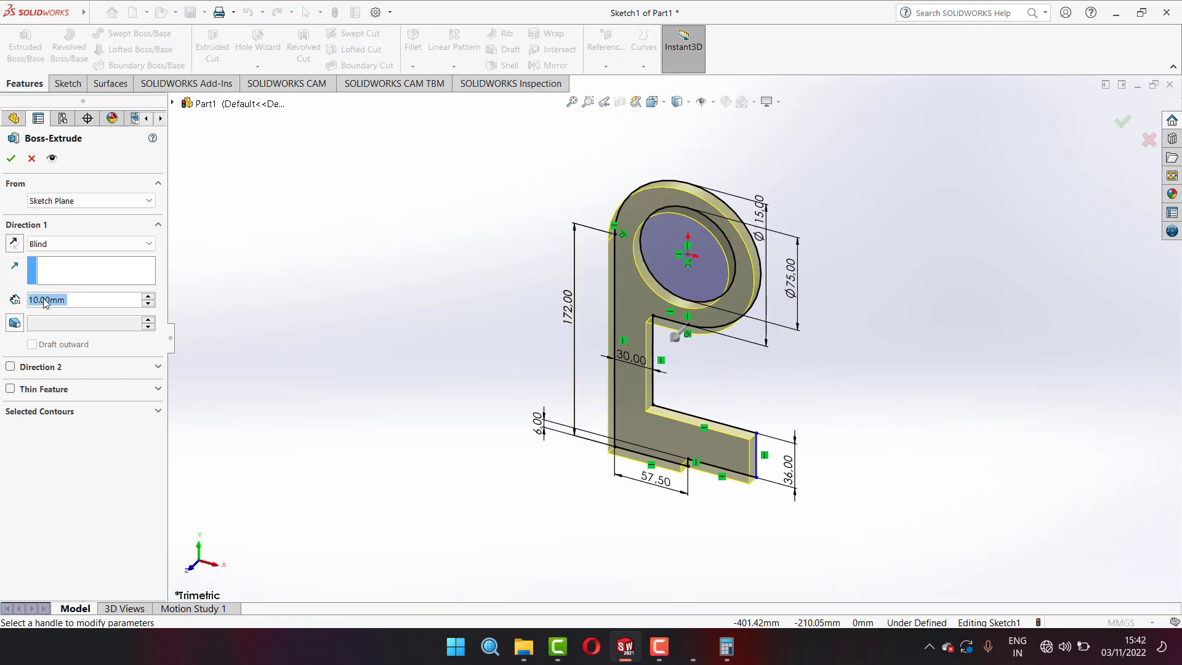
- Extrude the profile with Mid Plane to a 120 mm total depth as Boss-Extrude1
{"action": "left_click", "coordinate": [37, 245]}
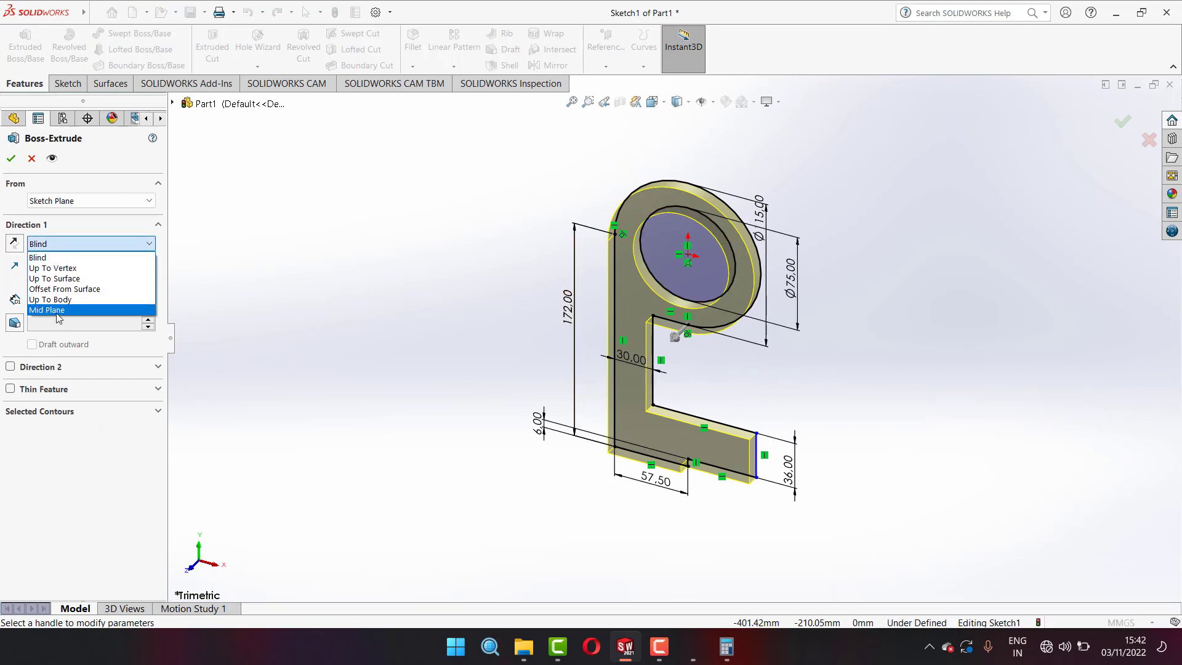
{"action": "left_click", "coordinate": [57, 310]}
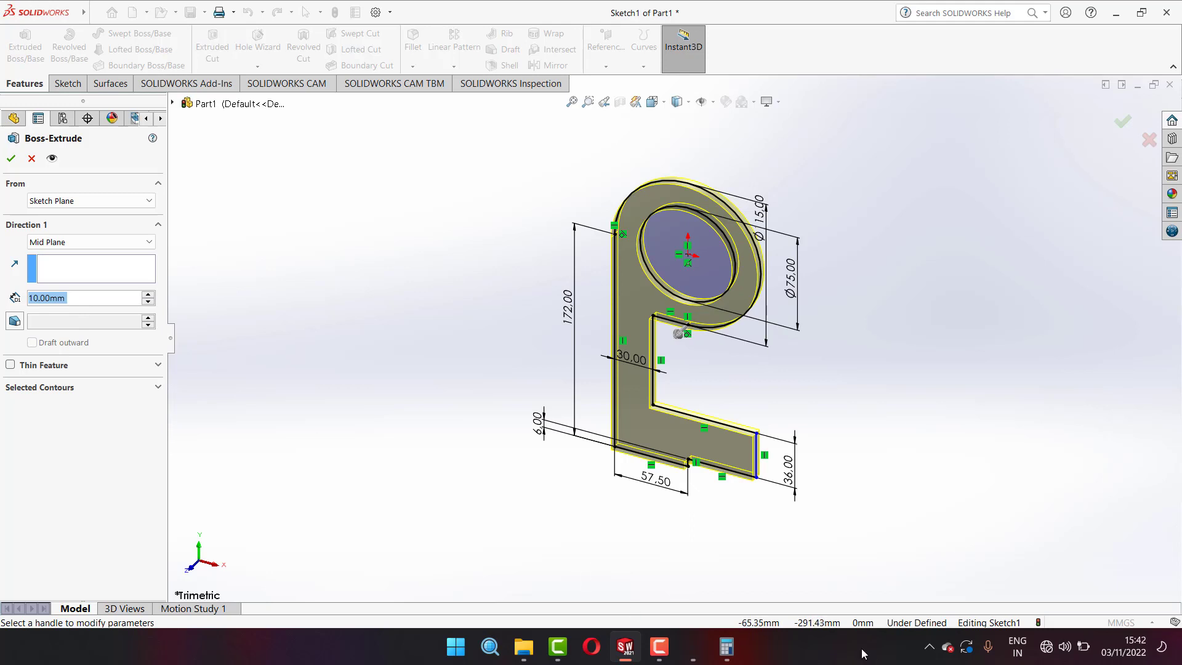
{"action": "left_click", "coordinate": [697, 648]}
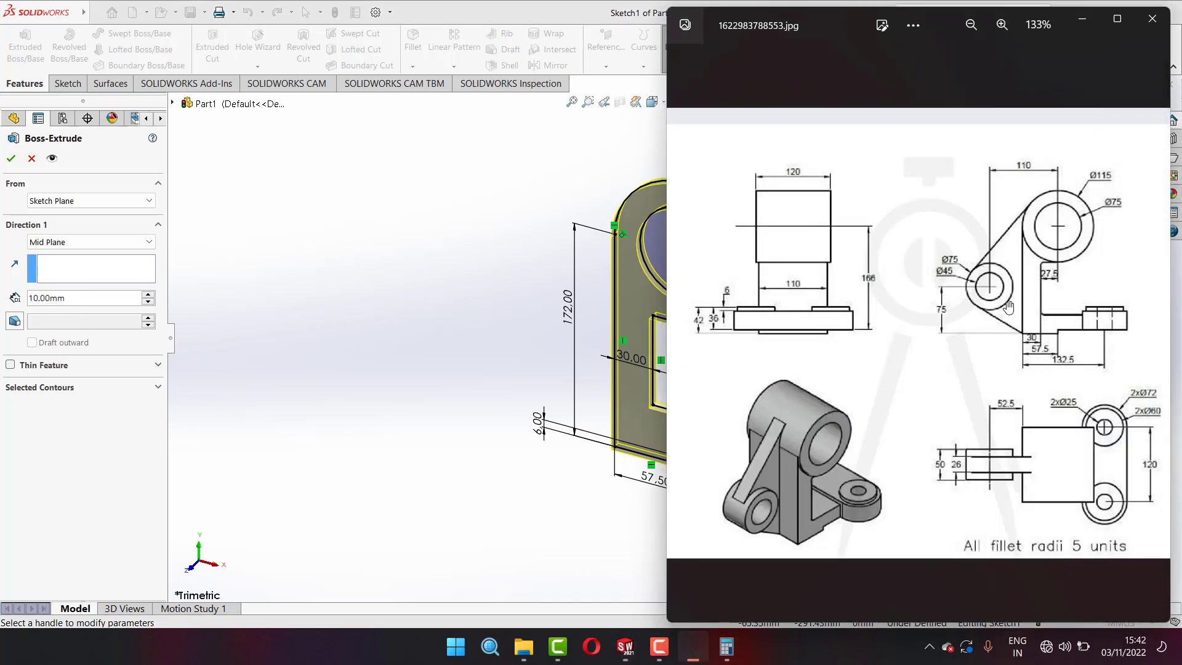
{"action": "mouse_move", "coordinate": [1135, 475]}
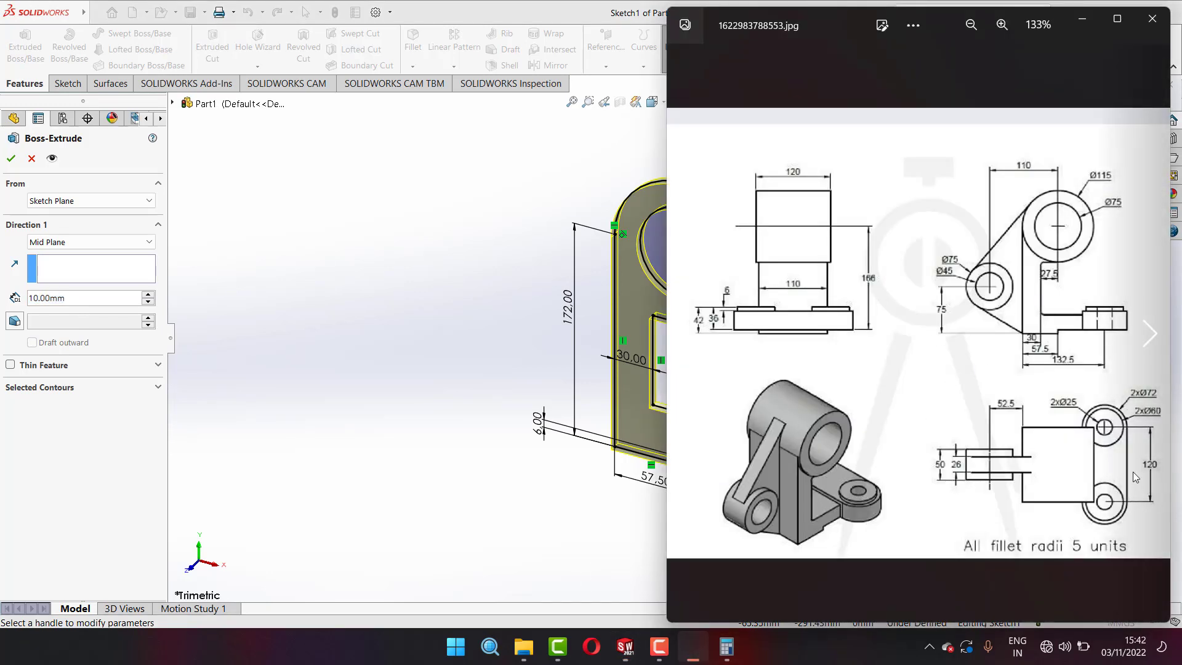
{"action": "left_click", "coordinate": [1081, 18]}
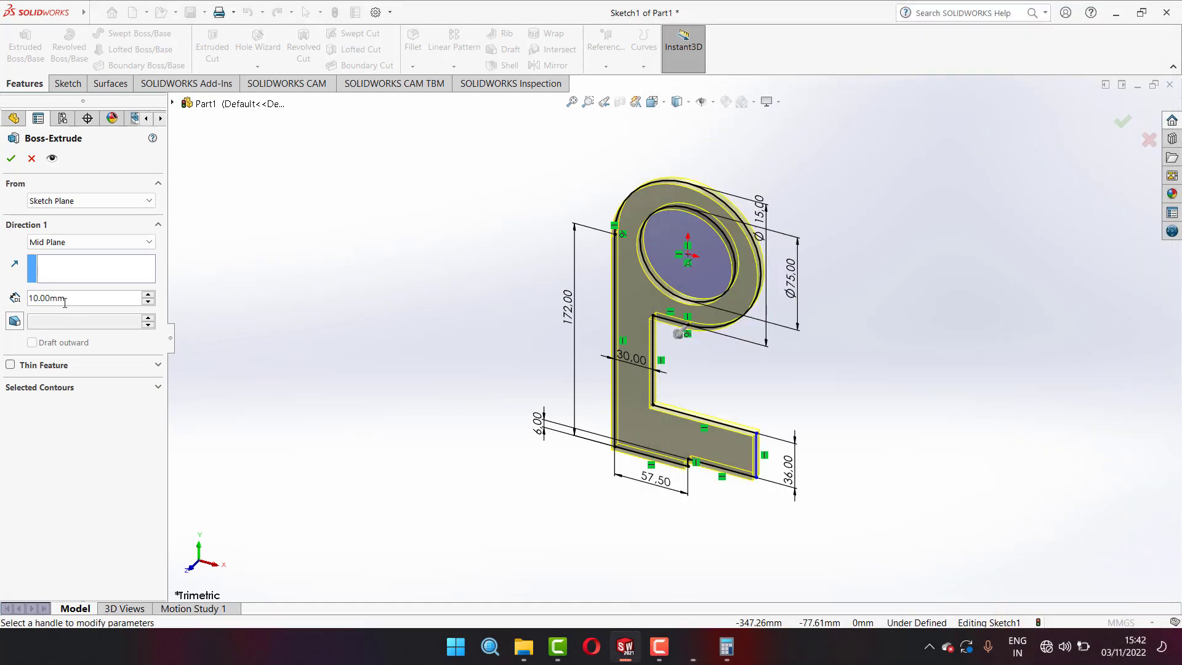
{"action": "type", "text": "120"}
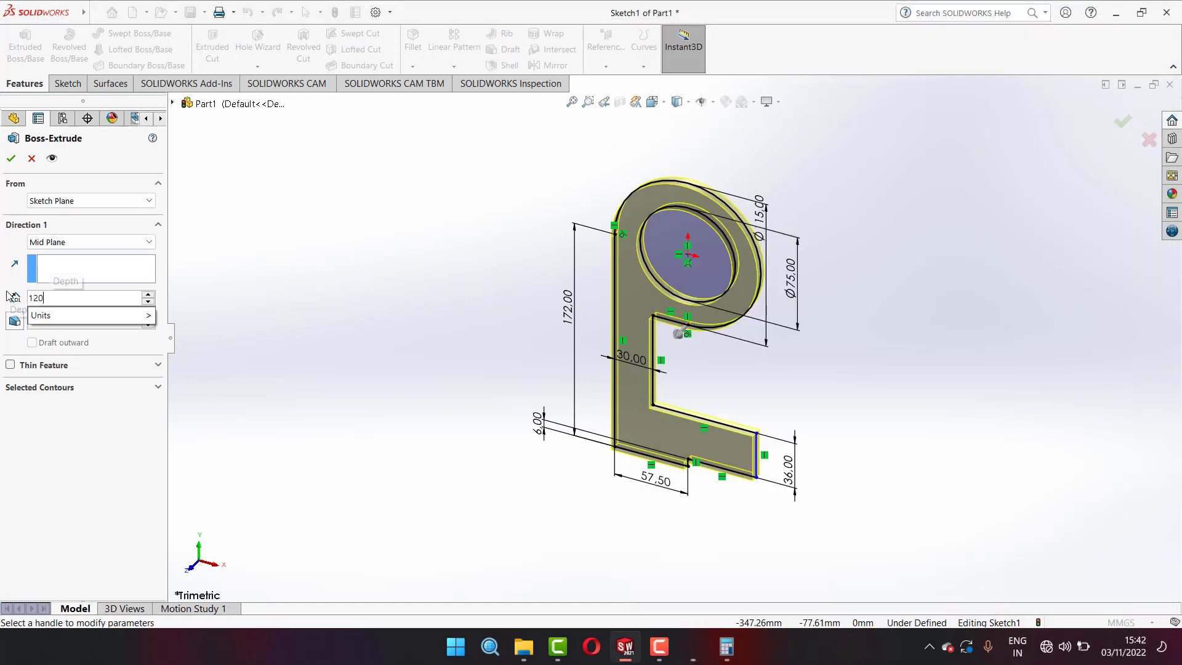
{"action": "key", "text": "Return"}
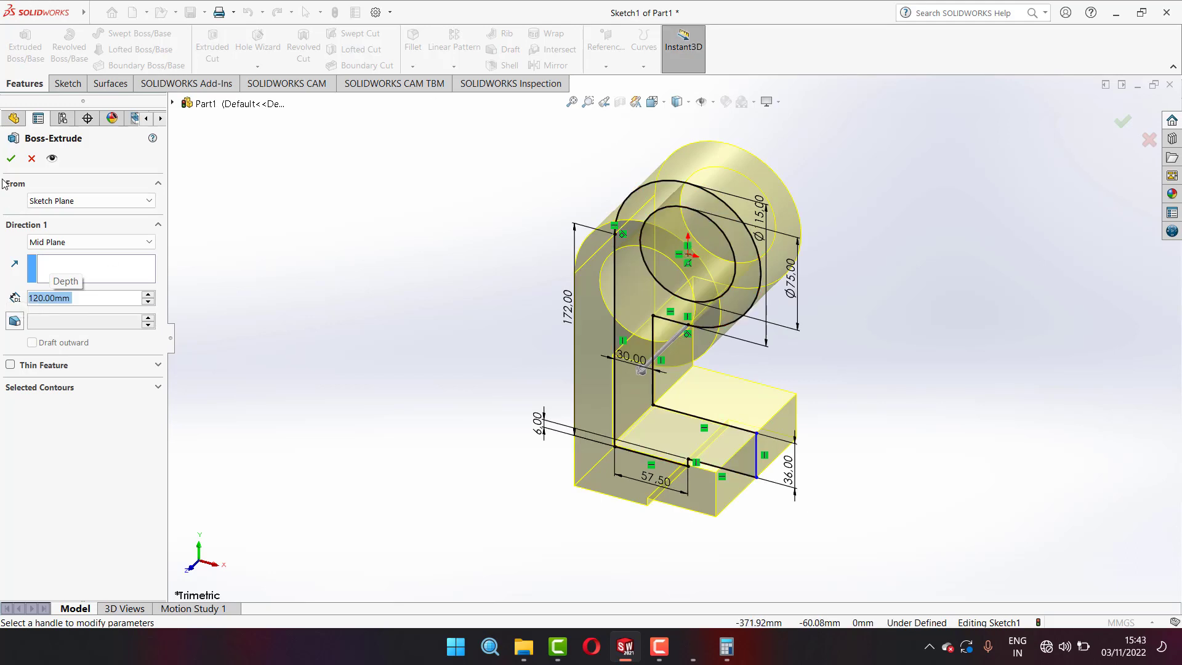
{"action": "left_click", "coordinate": [11, 159]}
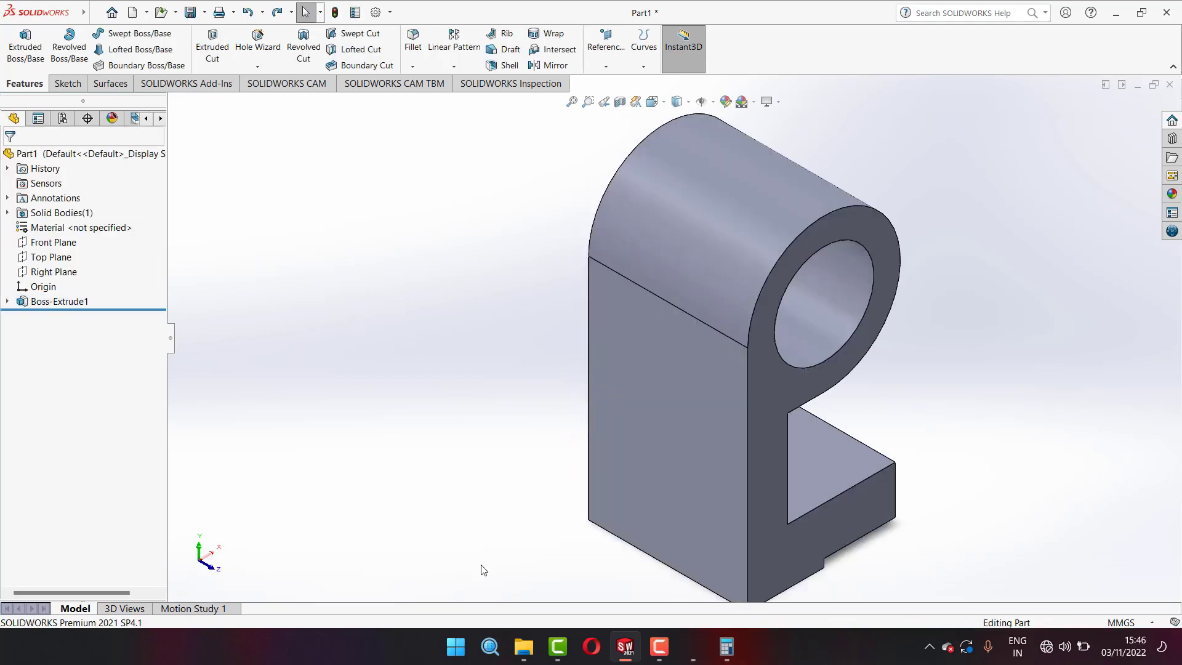
{"action": "left_click", "coordinate": [691, 643]}
{"action": "scroll", "coordinate": [928, 255], "scroll_direction": "down", "scroll_amount": 3}
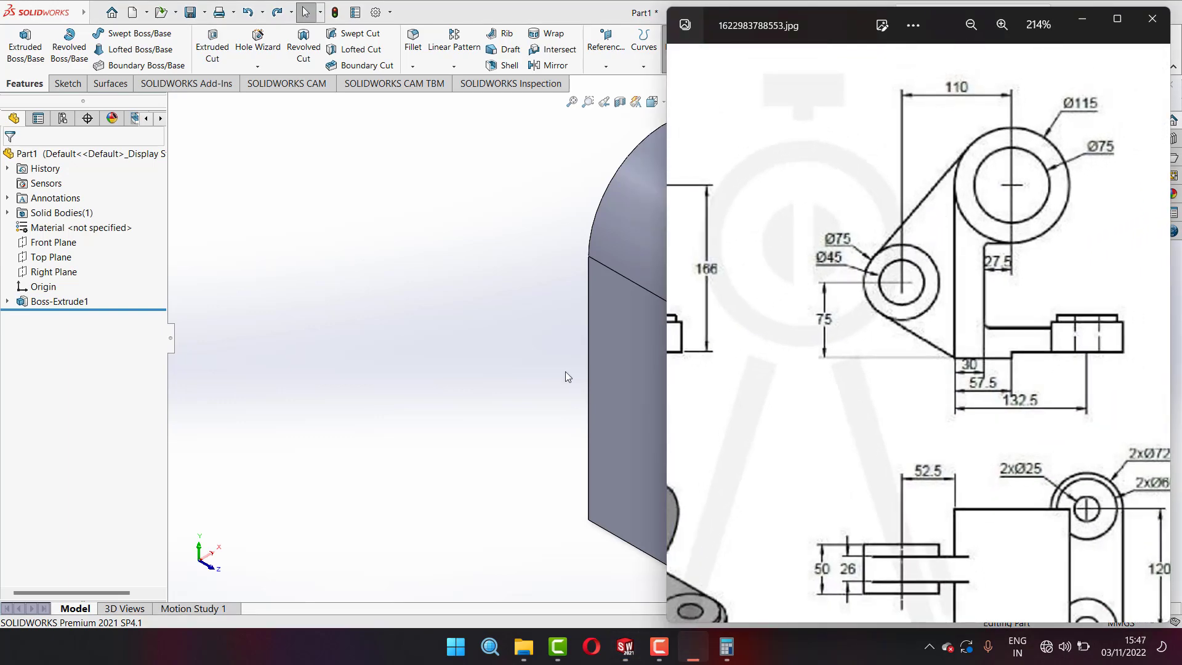
{"action": "left_click", "coordinate": [301, 397]}
{"action": "left_click", "coordinate": [793, 389]}
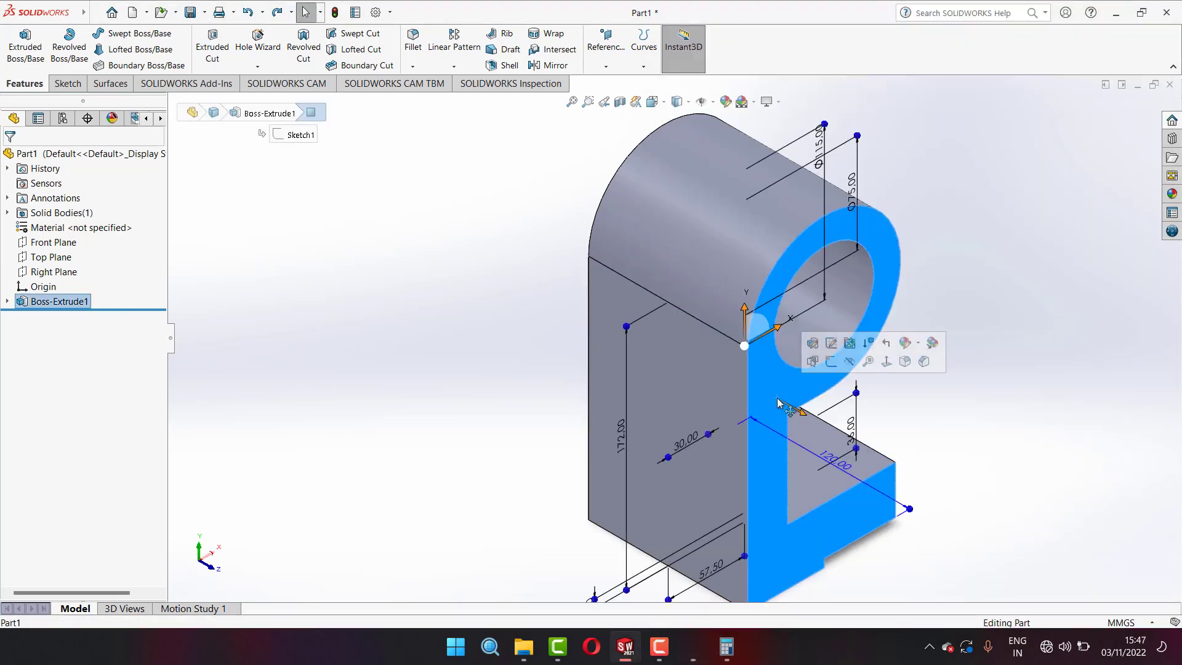
{"action": "left_click", "coordinate": [887, 362]}
{"action": "left_click", "coordinate": [319, 324]}
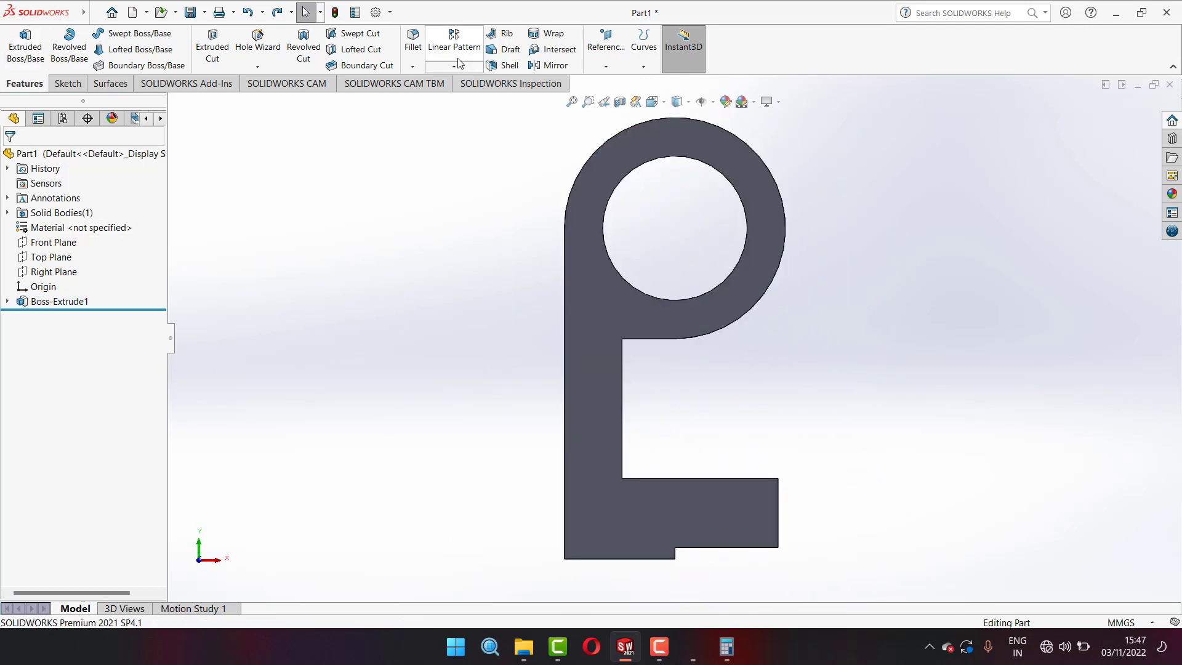
{"action": "left_click", "coordinate": [653, 103]}
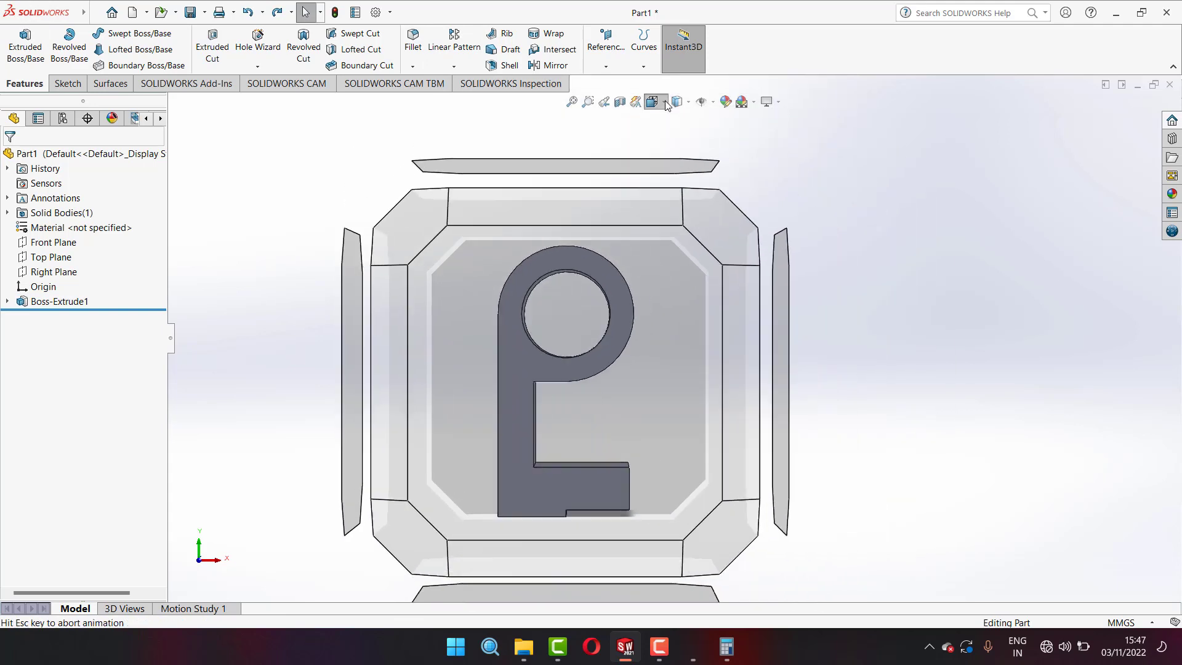
{"action": "left_click", "coordinate": [645, 282]}
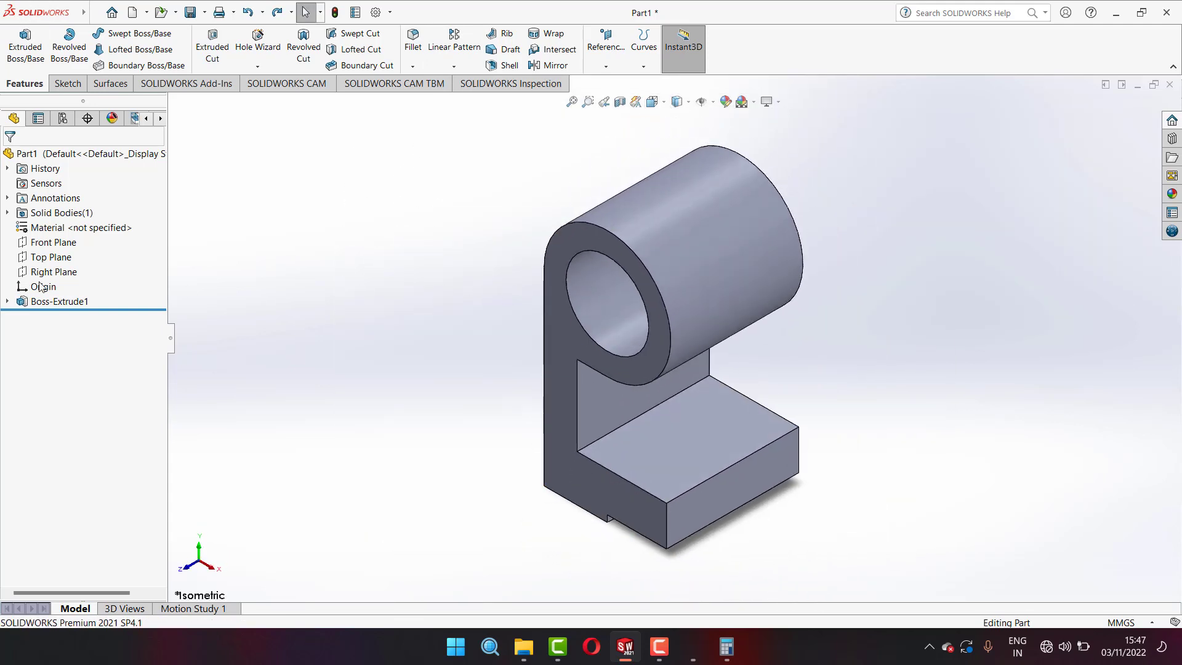
{"action": "left_click", "coordinate": [51, 244]}
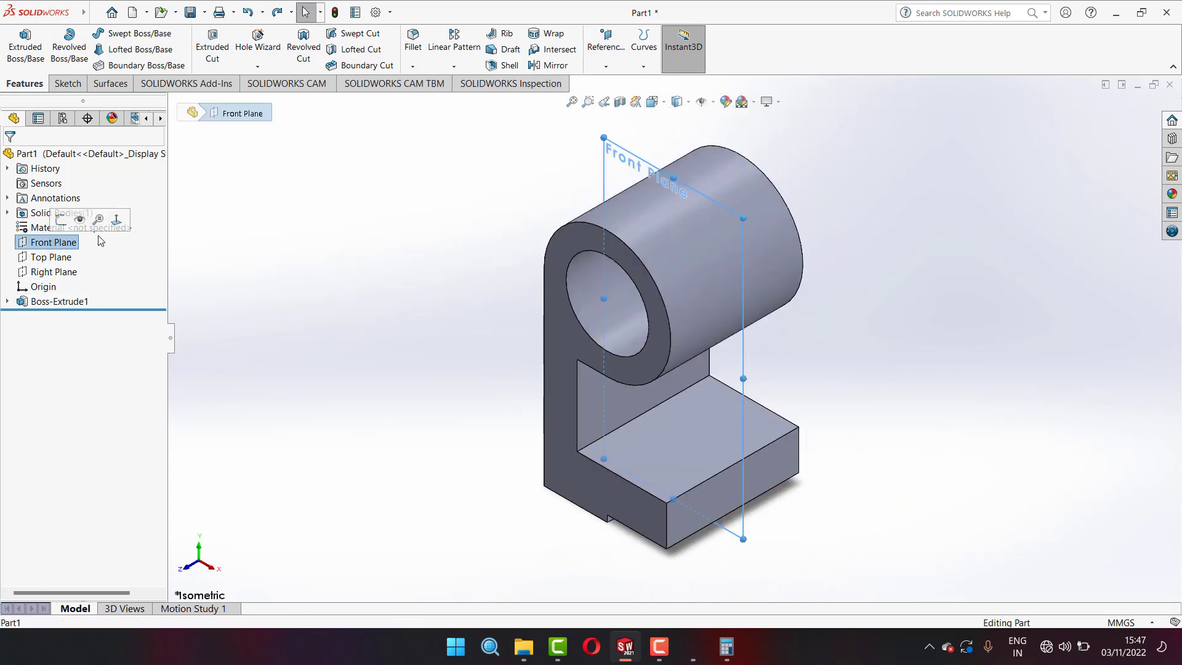
- On the Front Plane, sketch concentric circles left of the profile and size the outer one to Ø75
{"action": "left_click", "coordinate": [121, 226]}
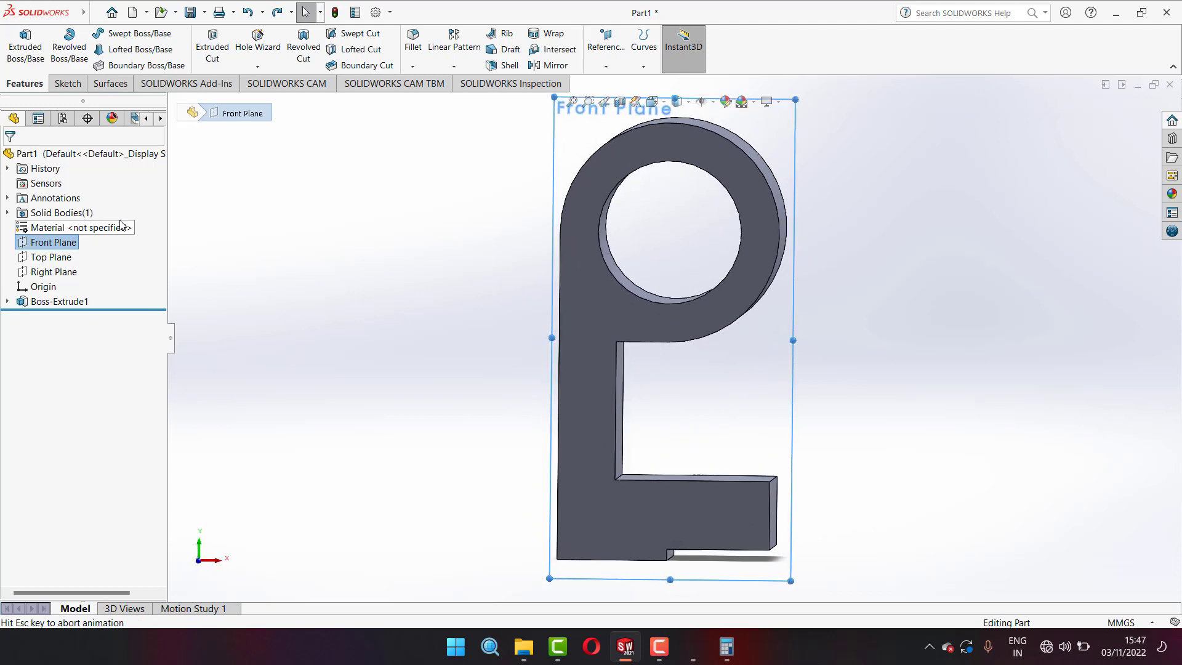
{"action": "left_click", "coordinate": [68, 84]}
{"action": "left_click", "coordinate": [141, 33]}
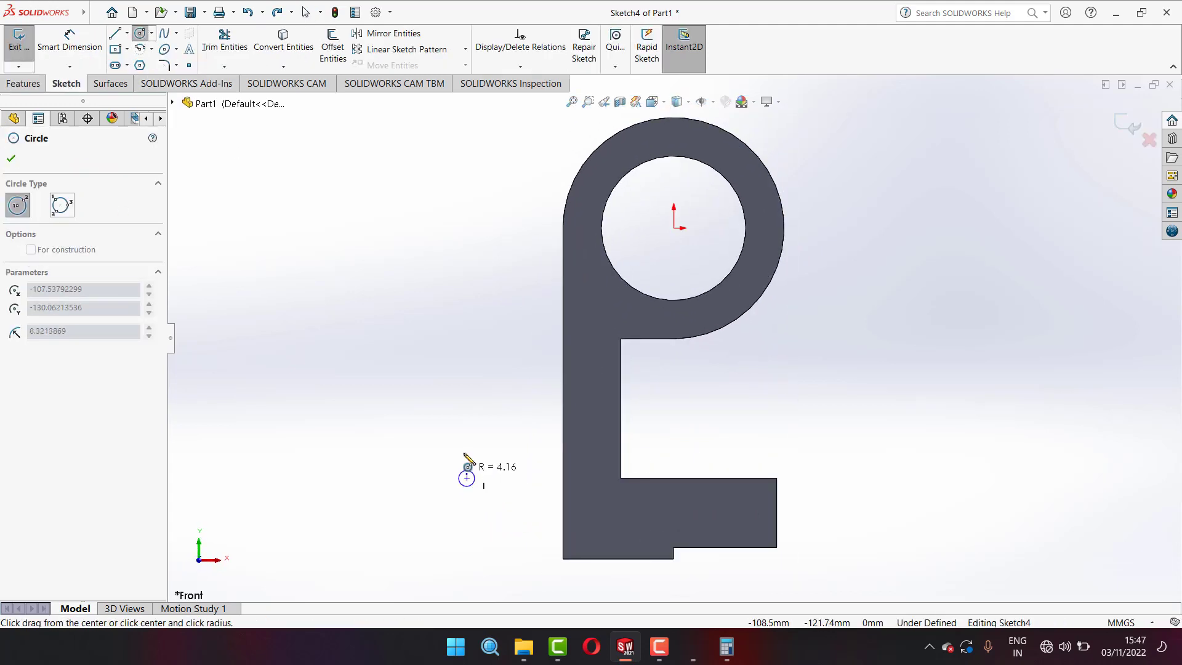
{"action": "mouse_move", "coordinate": [466, 478]}
{"action": "left_mouse_down"}
{"action": "mouse_move", "coordinate": [487, 497]}
{"action": "mouse_move", "coordinate": [466, 423]}
{"action": "left_mouse_up"}
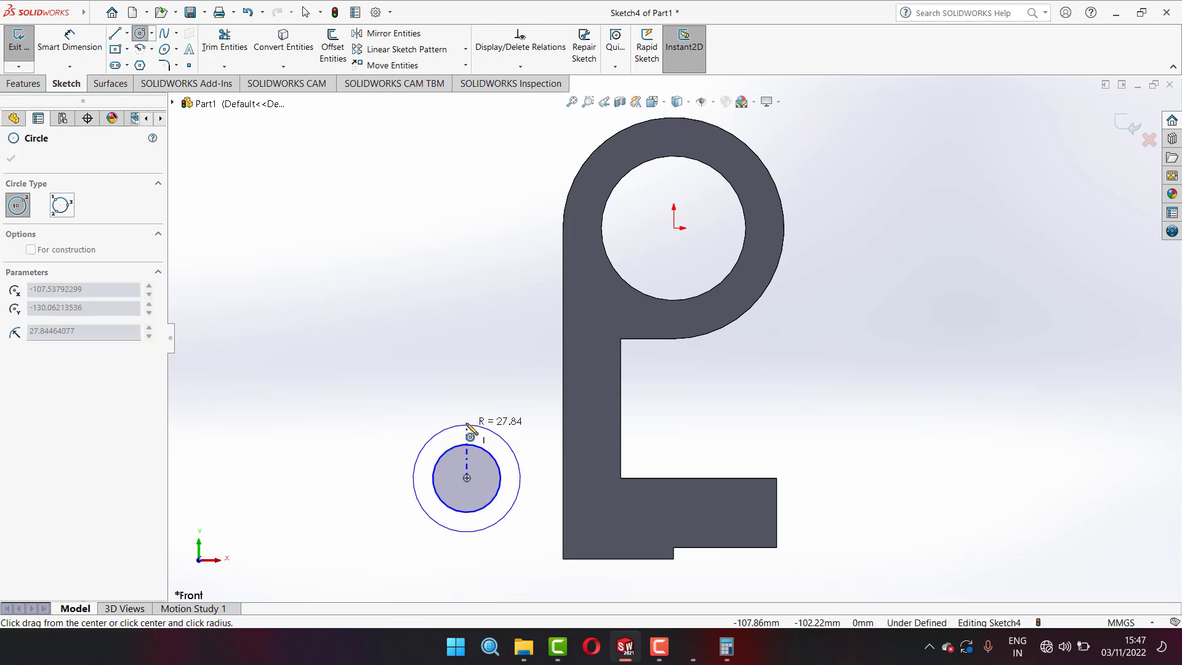
{"action": "left_click", "coordinate": [75, 50]}
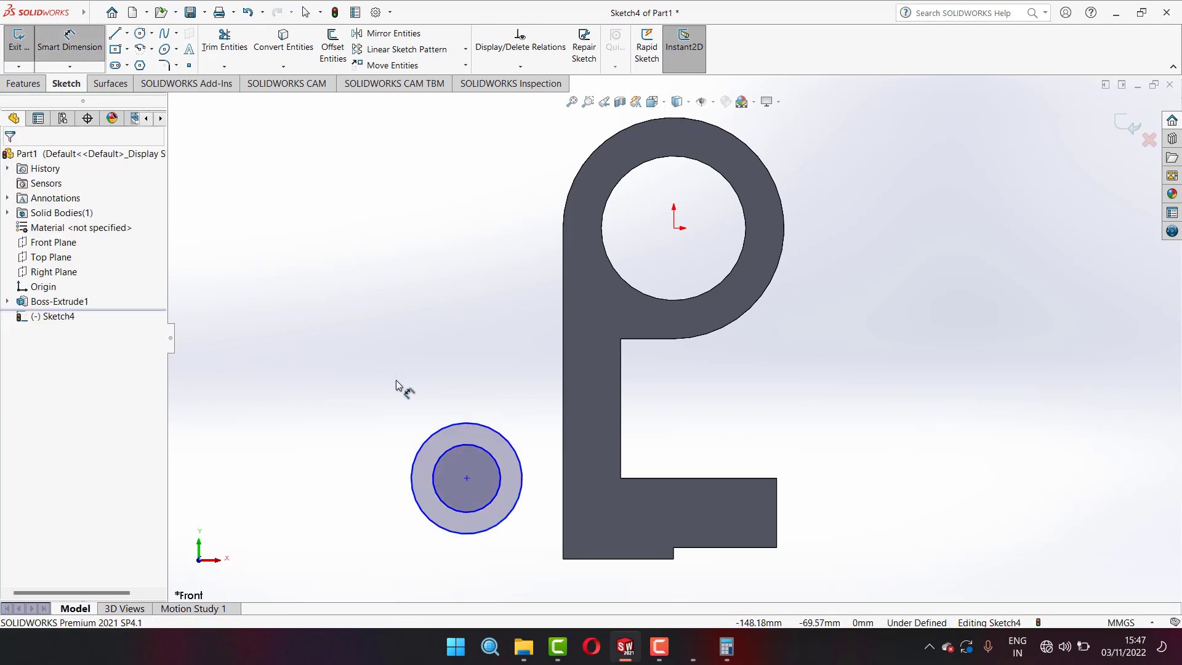
{"action": "left_click", "coordinate": [449, 427]}
{"action": "left_click", "coordinate": [455, 380]}
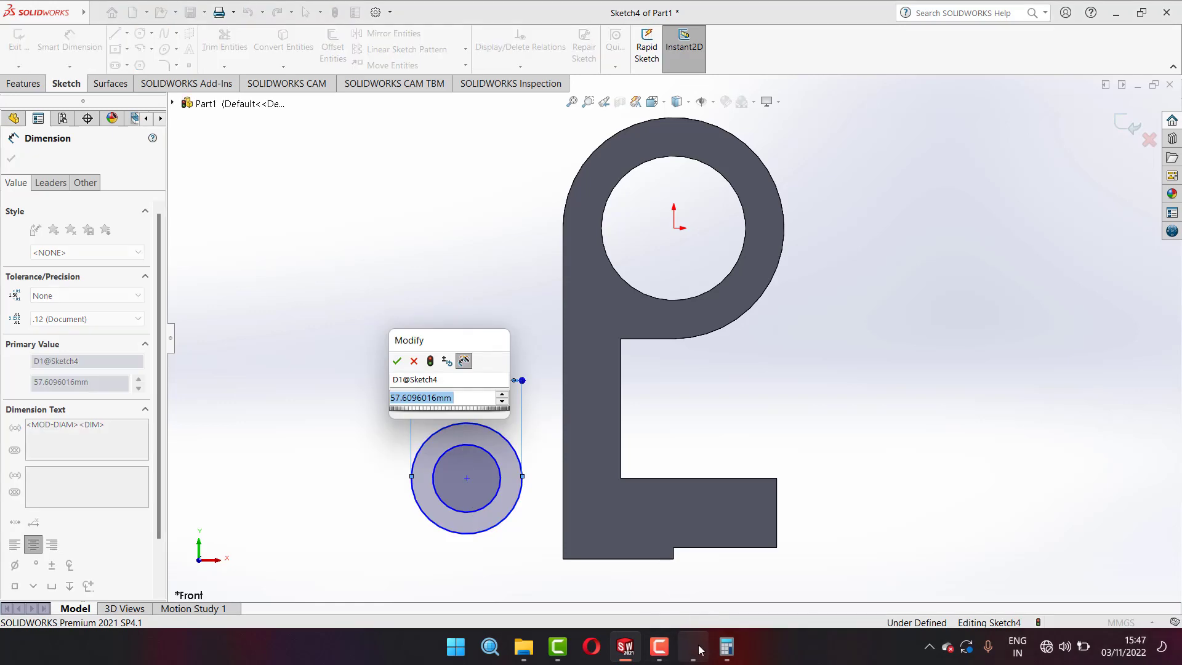
{"action": "left_click", "coordinate": [693, 646]}
{"action": "left_click", "coordinate": [1092, 20]}
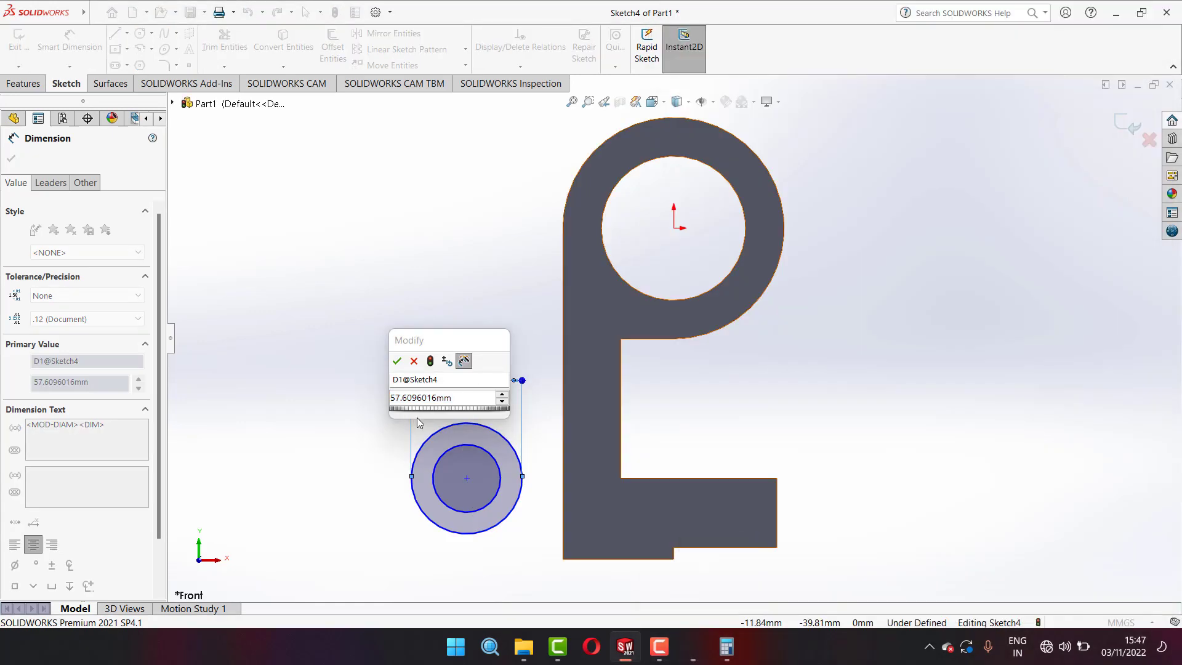
{"action": "left_click", "coordinate": [451, 400]}
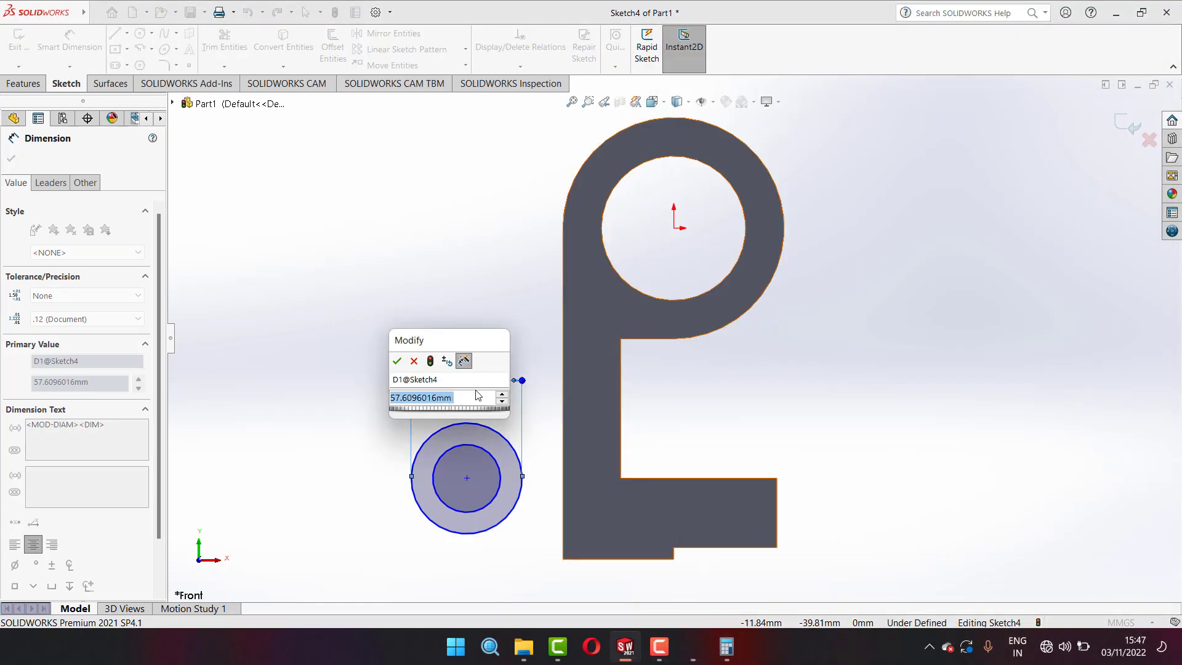
{"action": "type", "text": "75"}
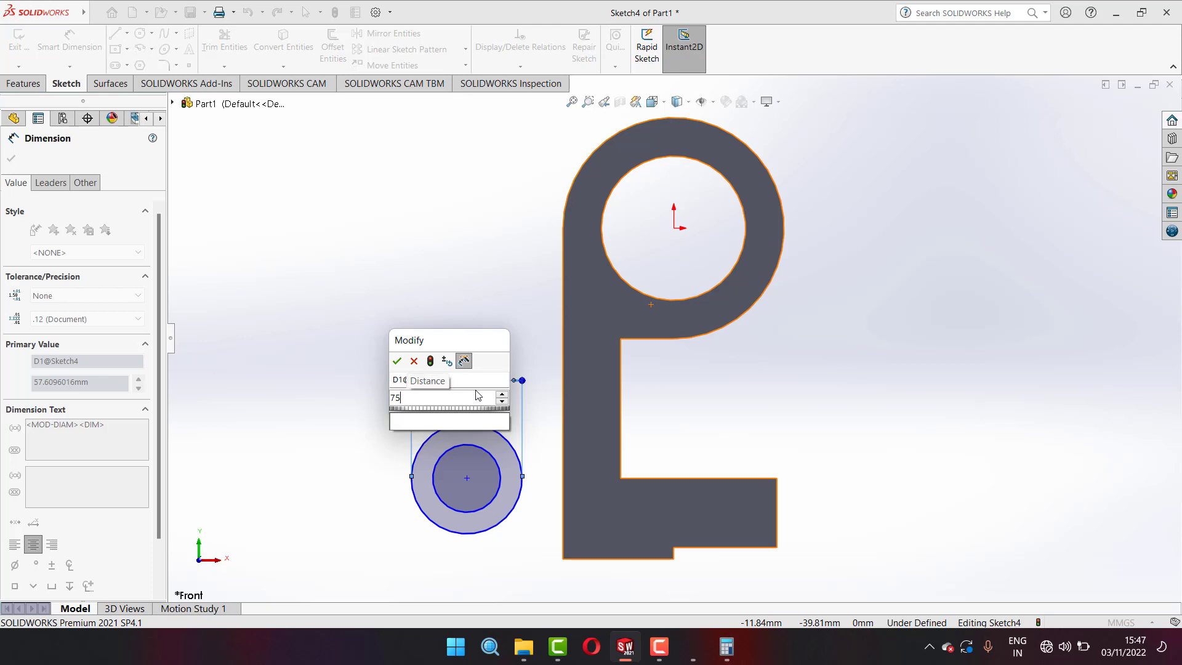
{"action": "key", "text": "Return"}
- Give the inner circle Ø45 and place the circle centre 75 mm above the base
{"action": "left_click", "coordinate": [458, 446]}
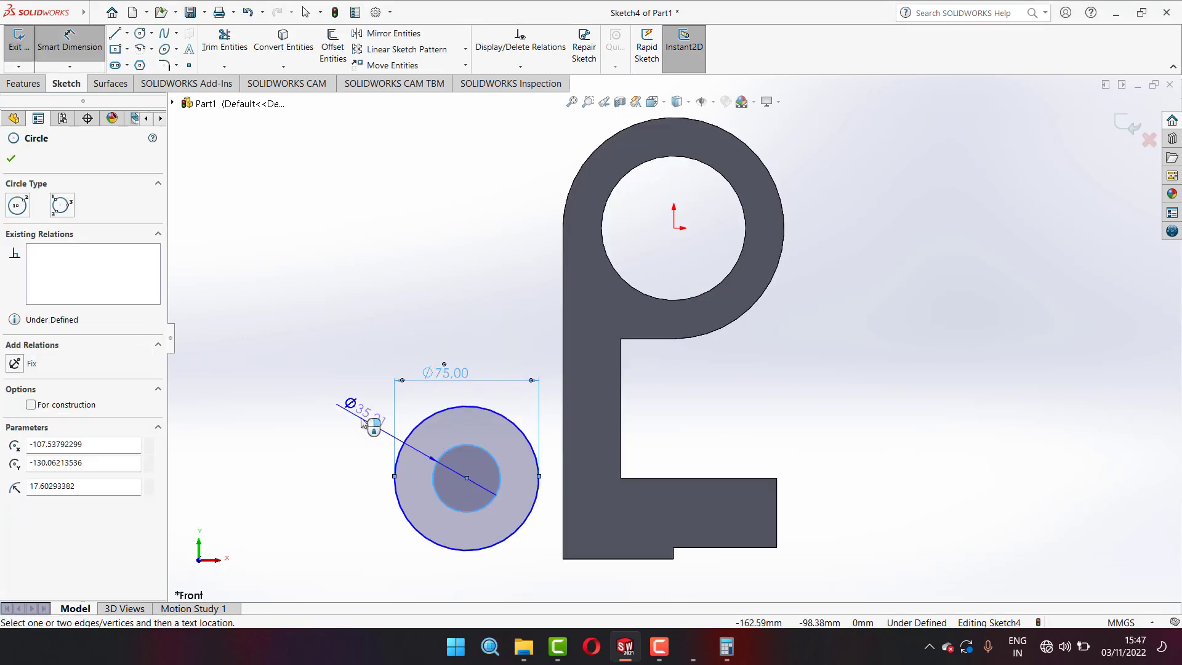
{"action": "left_click", "coordinate": [361, 421]}
{"action": "type", "text": "45"}
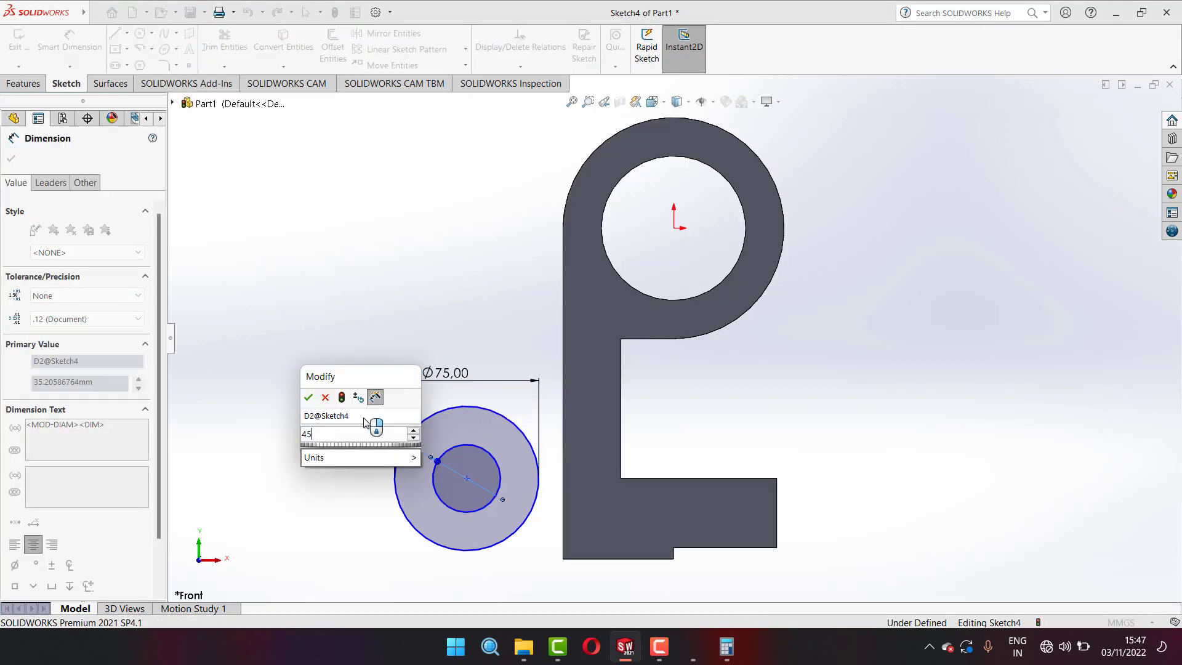
{"action": "key", "text": "Return"}
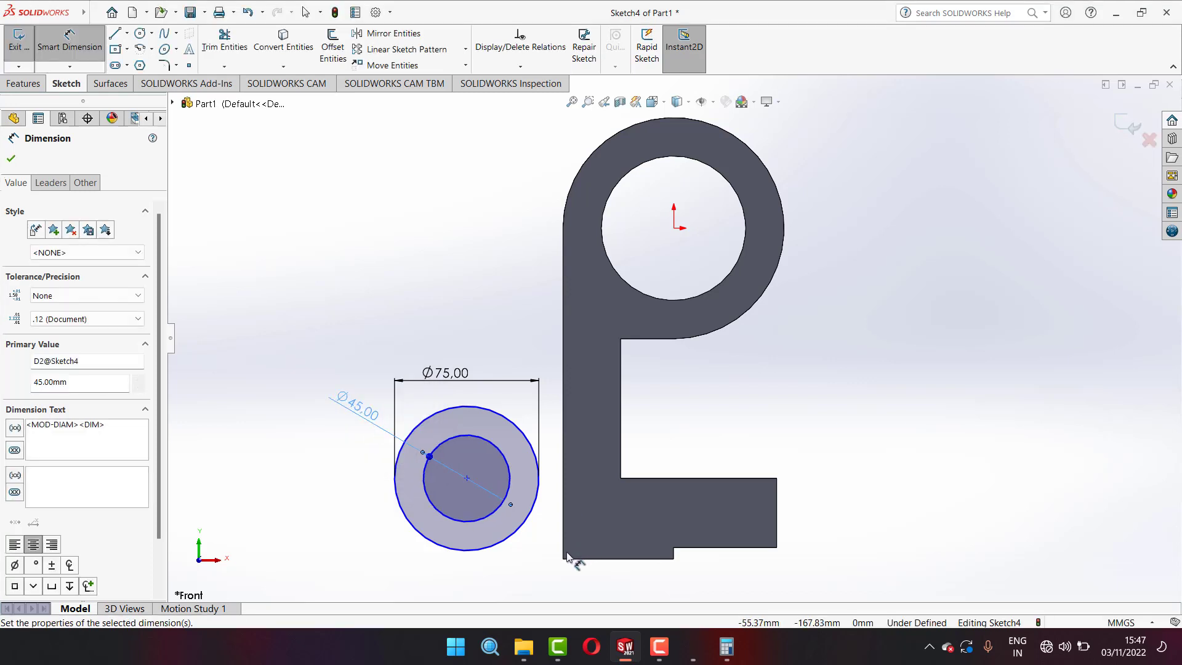
{"action": "left_click", "coordinate": [567, 559]}
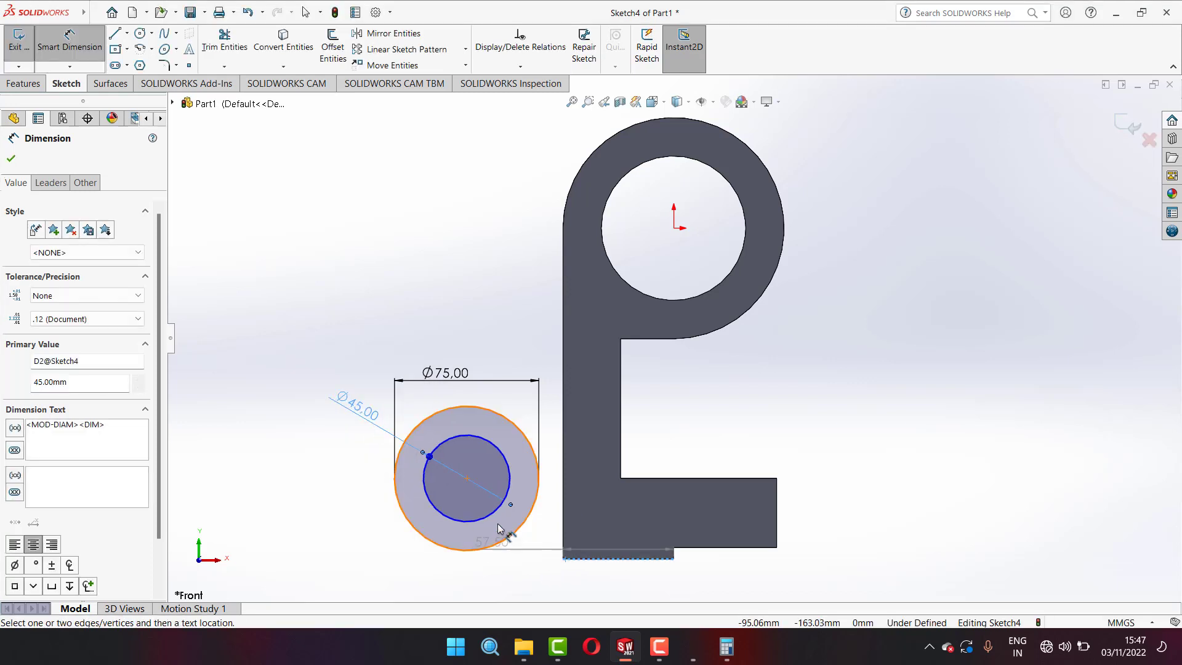
{"action": "left_click", "coordinate": [468, 481]}
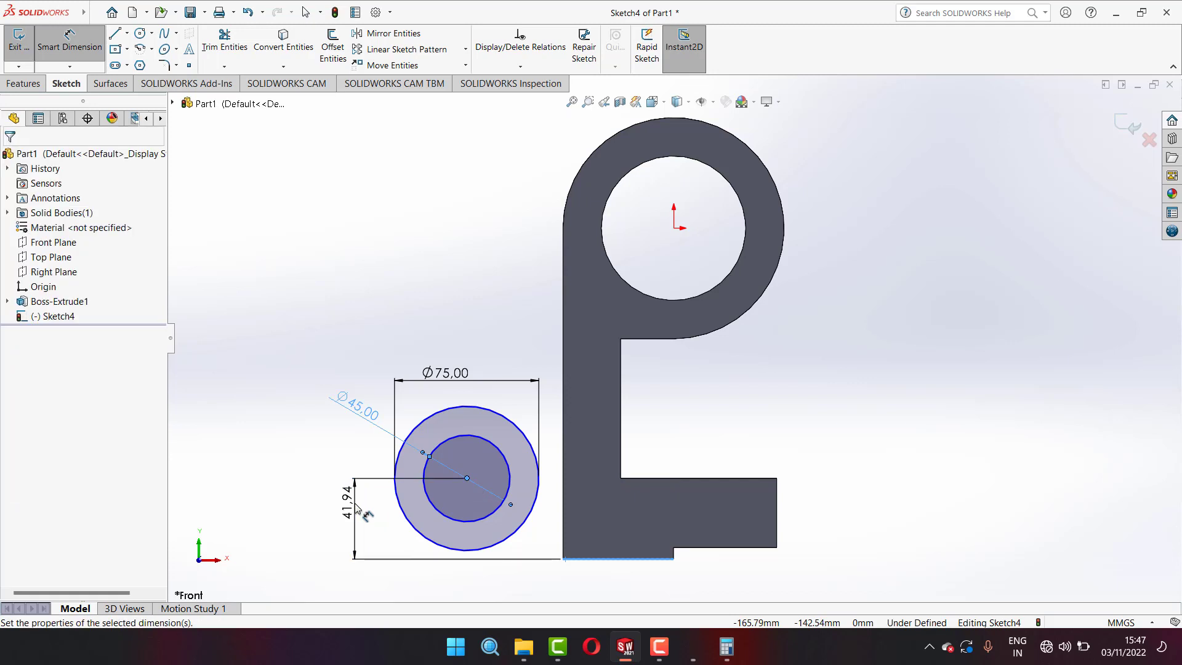
{"action": "left_click", "coordinate": [351, 516]}
{"action": "type", "text": "75"}
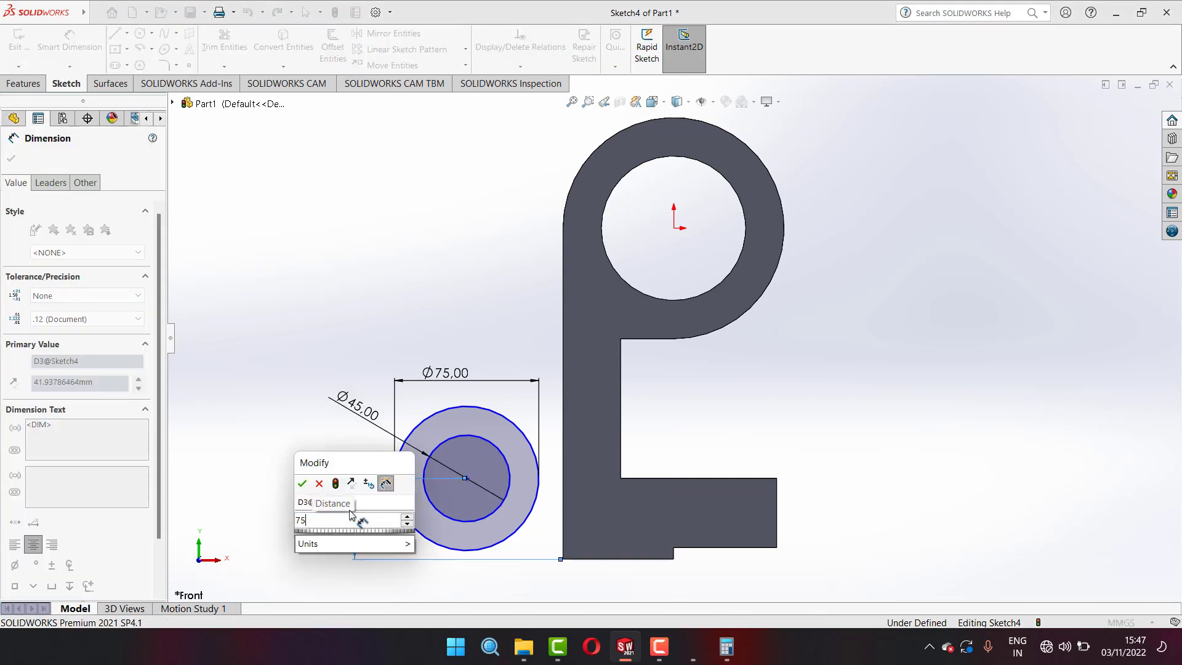
{"action": "key", "text": "Return"}
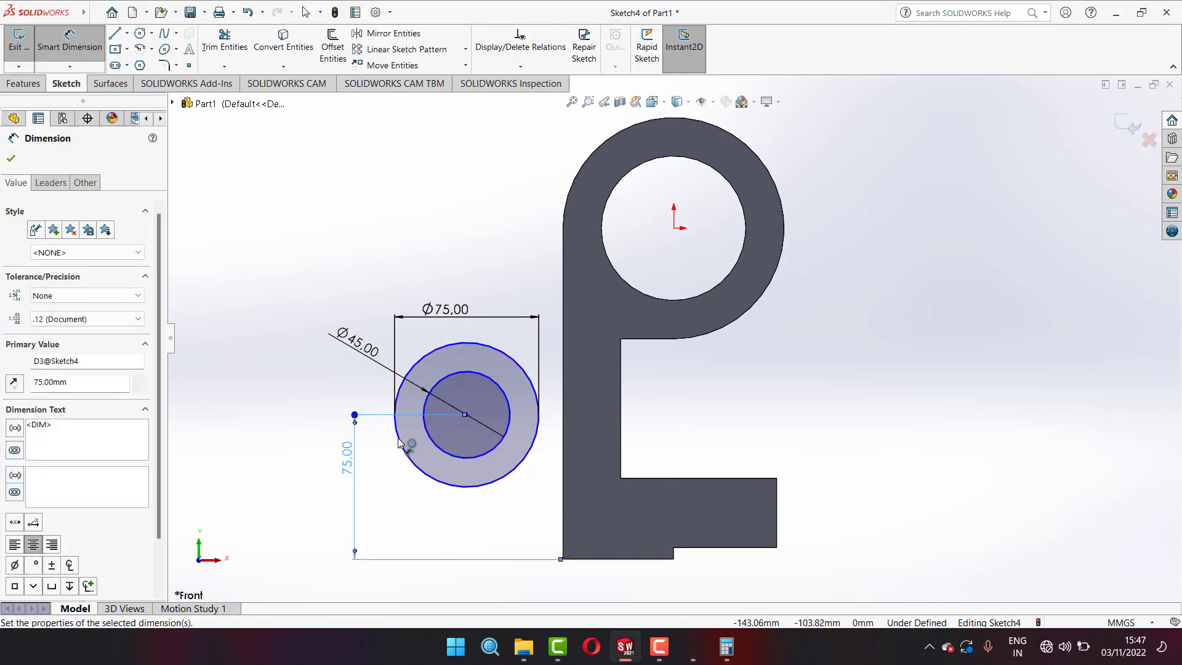
- Dimension the circle centre 110 mm horizontally from the origin to fully define the sketch
{"action": "left_click", "coordinate": [465, 415]}
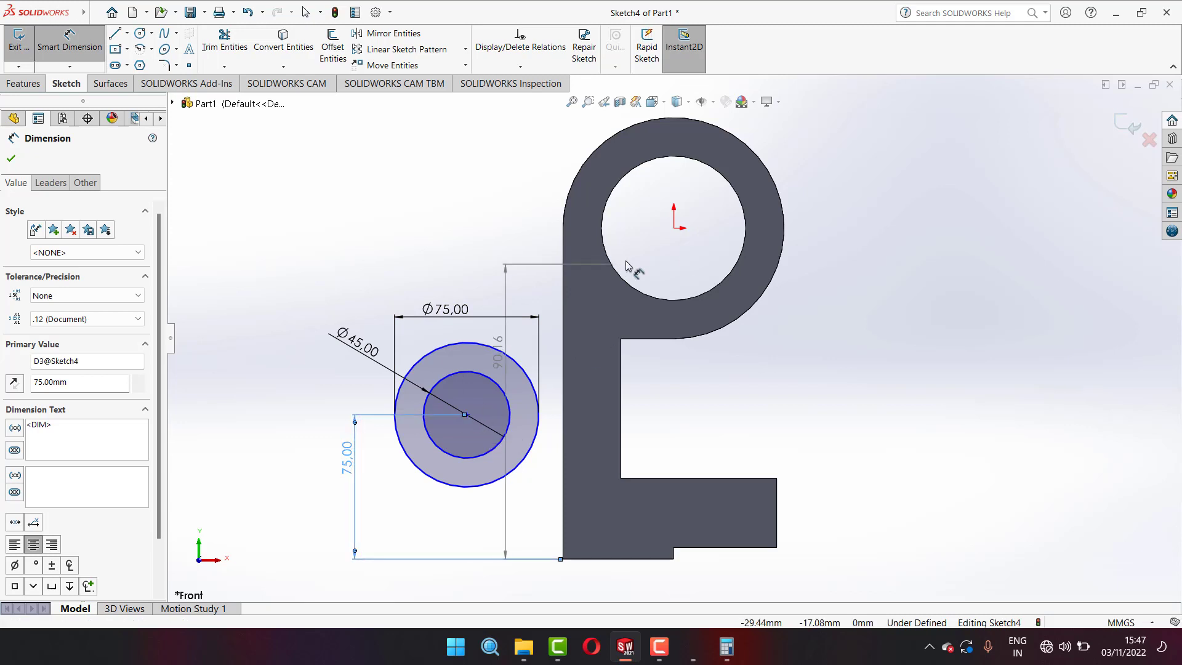
{"action": "left_click", "coordinate": [674, 228]}
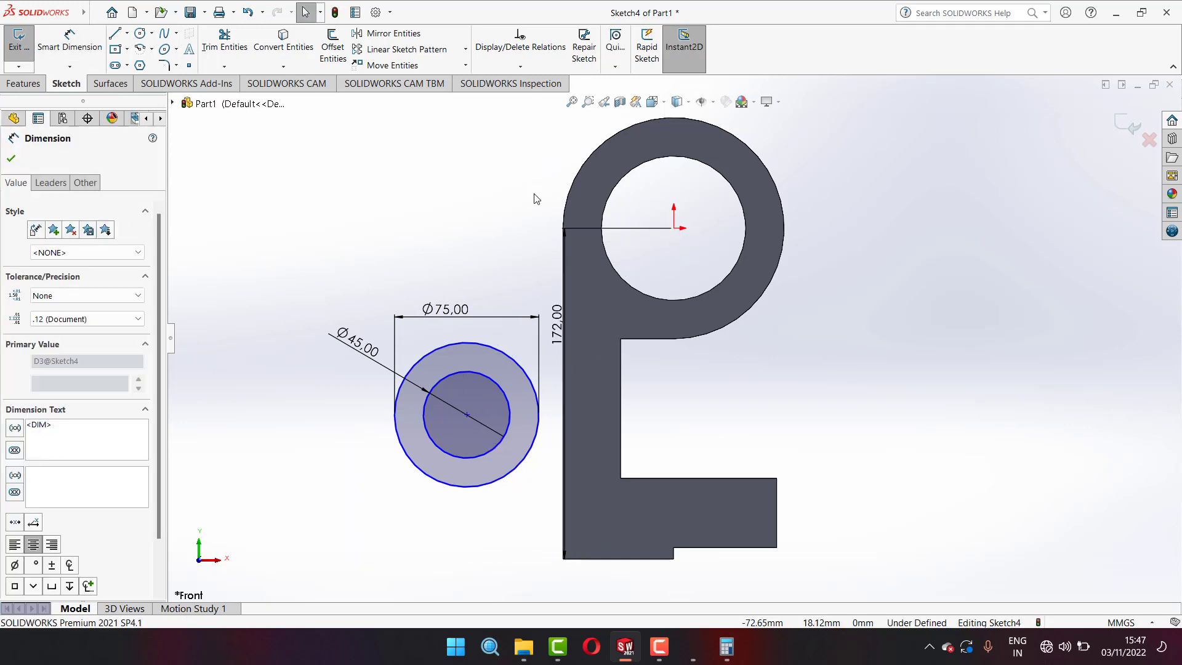
{"action": "key", "text": "ctrl+z"}
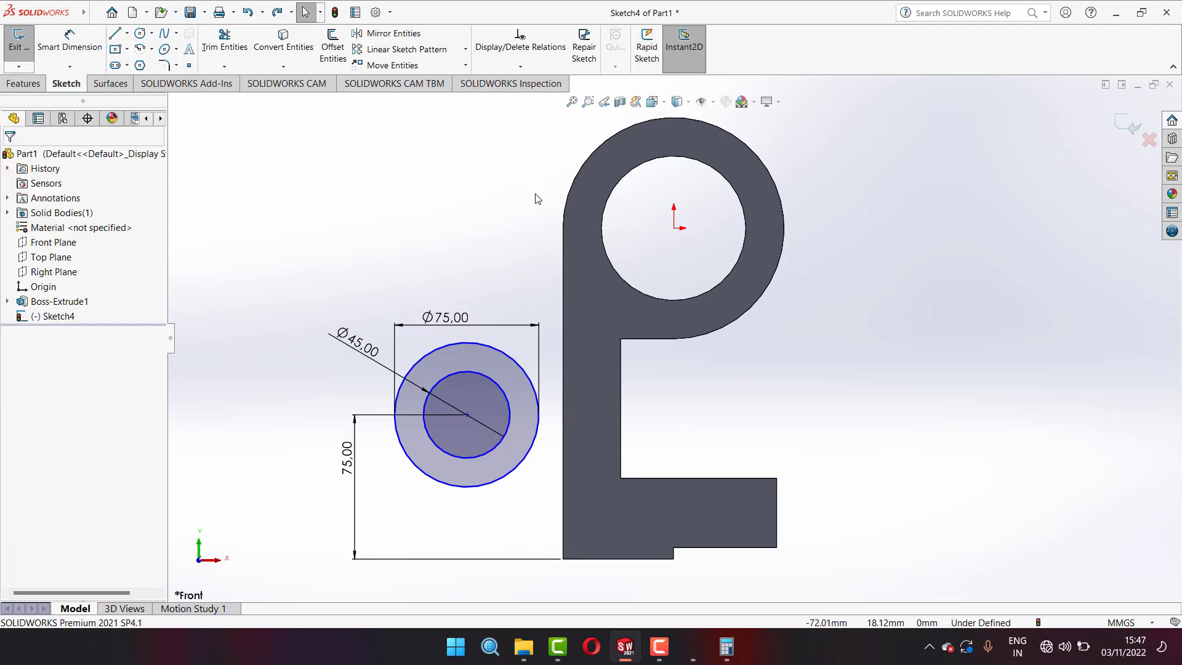
{"action": "left_click", "coordinate": [69, 40]}
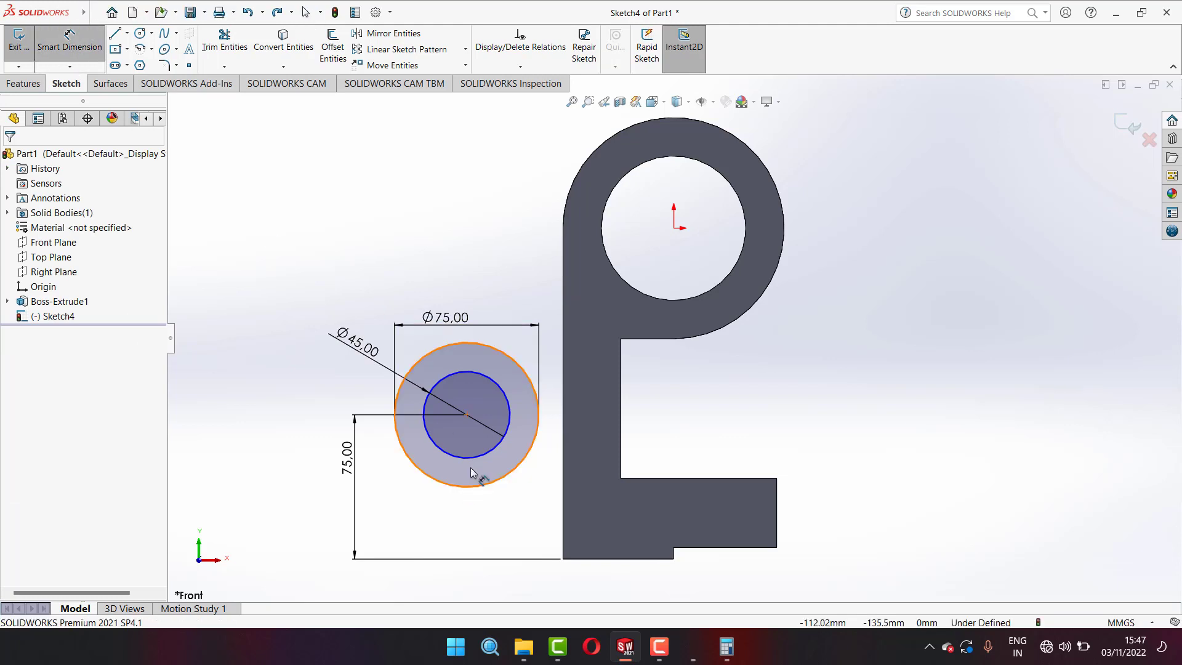
{"action": "left_click", "coordinate": [468, 416]}
{"action": "left_click", "coordinate": [674, 229]}
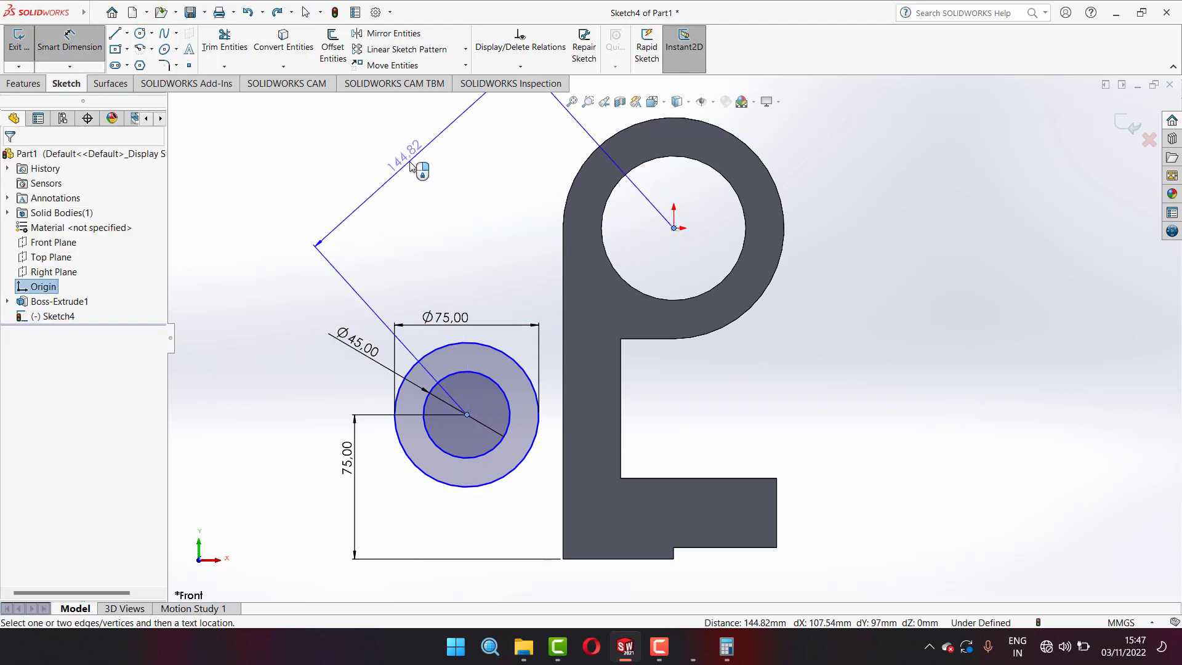
{"action": "left_click", "coordinate": [539, 171]}
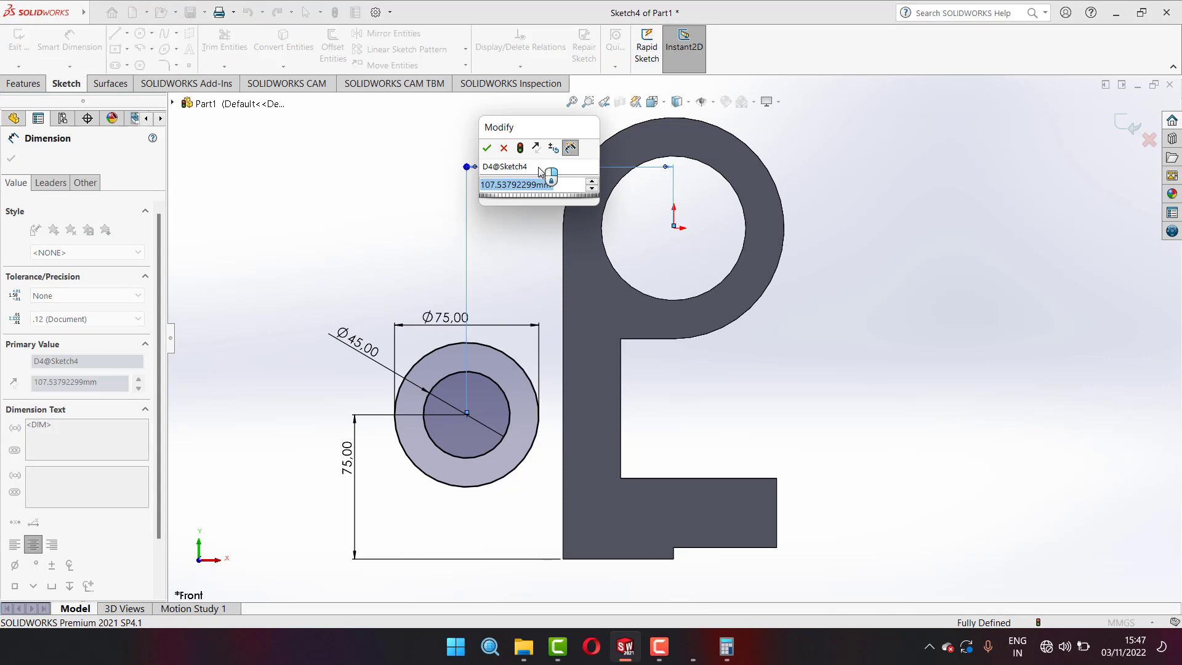
{"action": "type", "text": "110"}
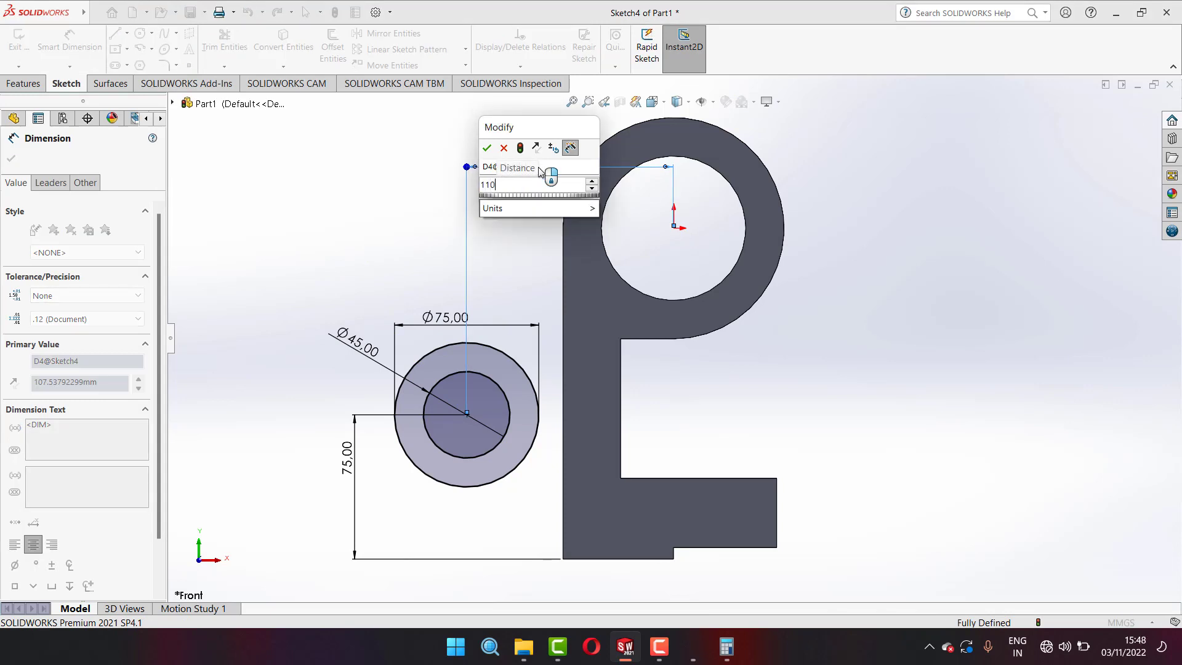
{"action": "key", "text": "Return"}
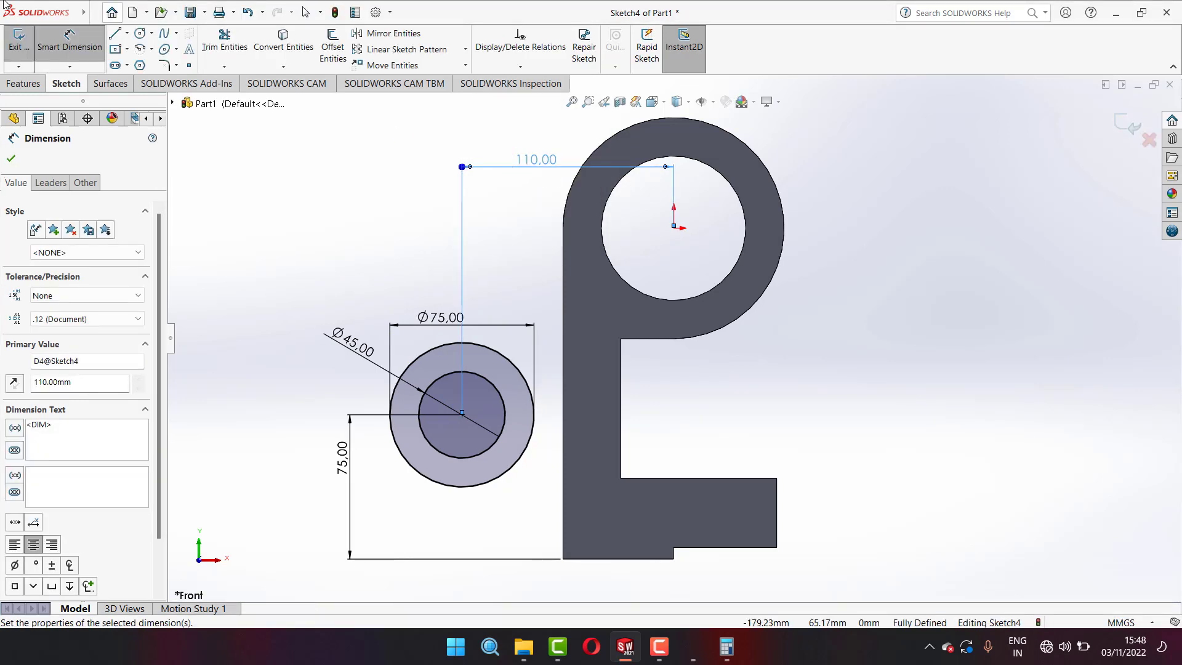
{"action": "left_click", "coordinate": [124, 34]}
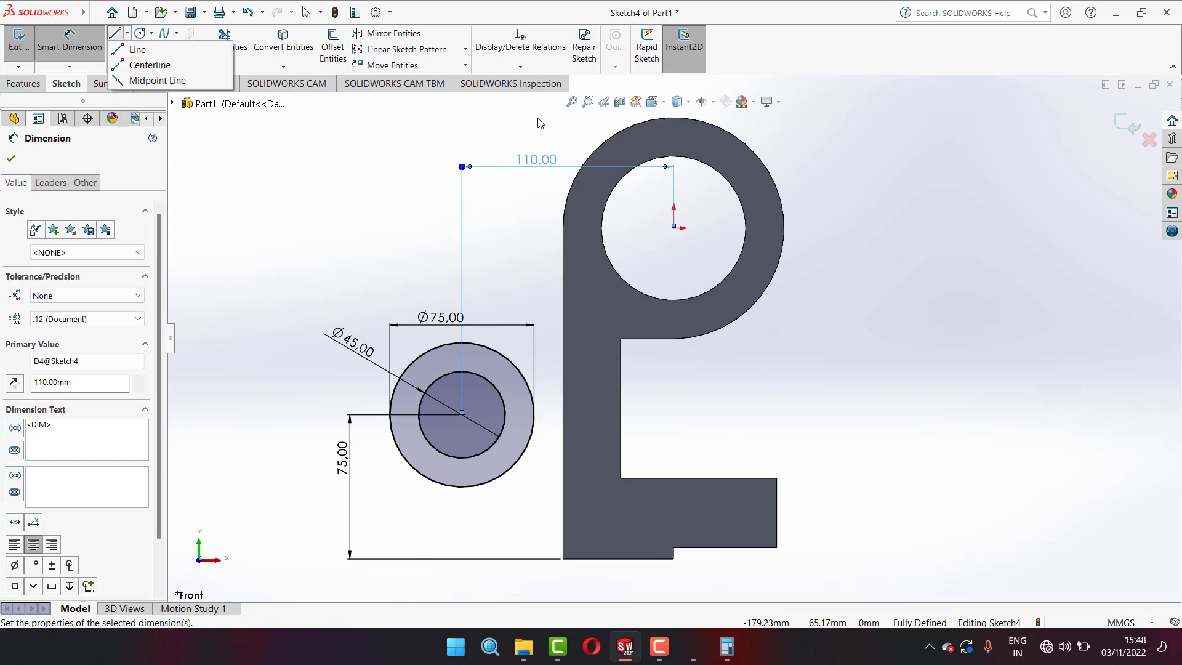
- Draw one line from the ring's outer edge to the Ø75 circle and another from the bottom-left corner to it
{"action": "left_click", "coordinate": [137, 49]}
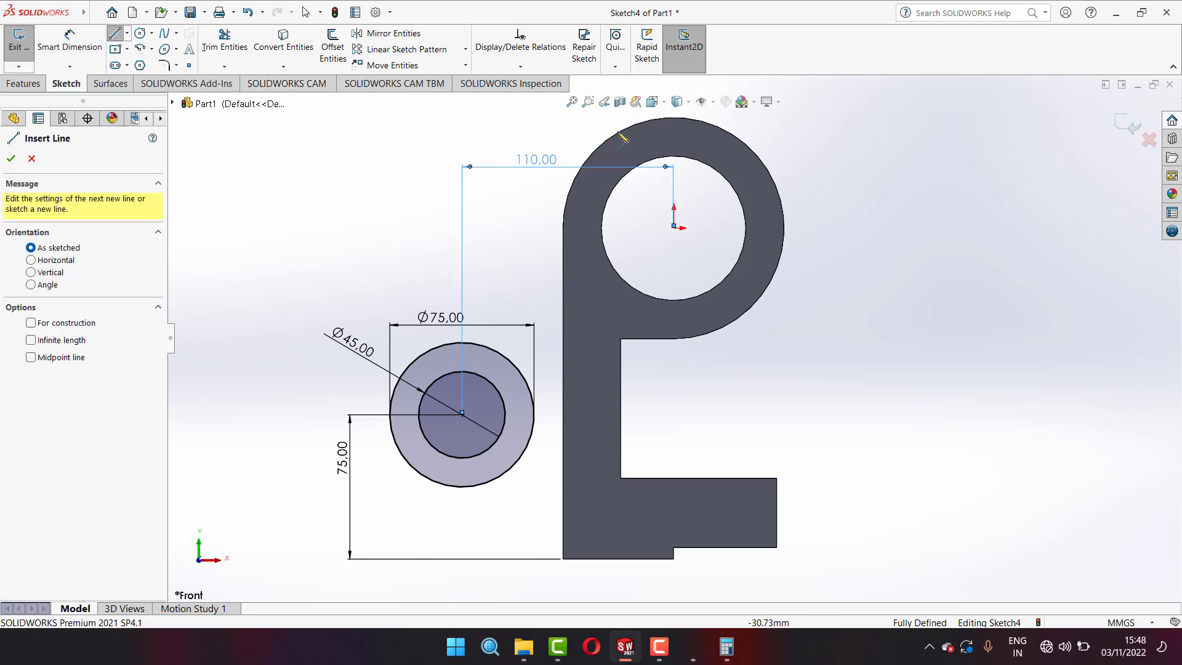
{"action": "left_click", "coordinate": [612, 137]}
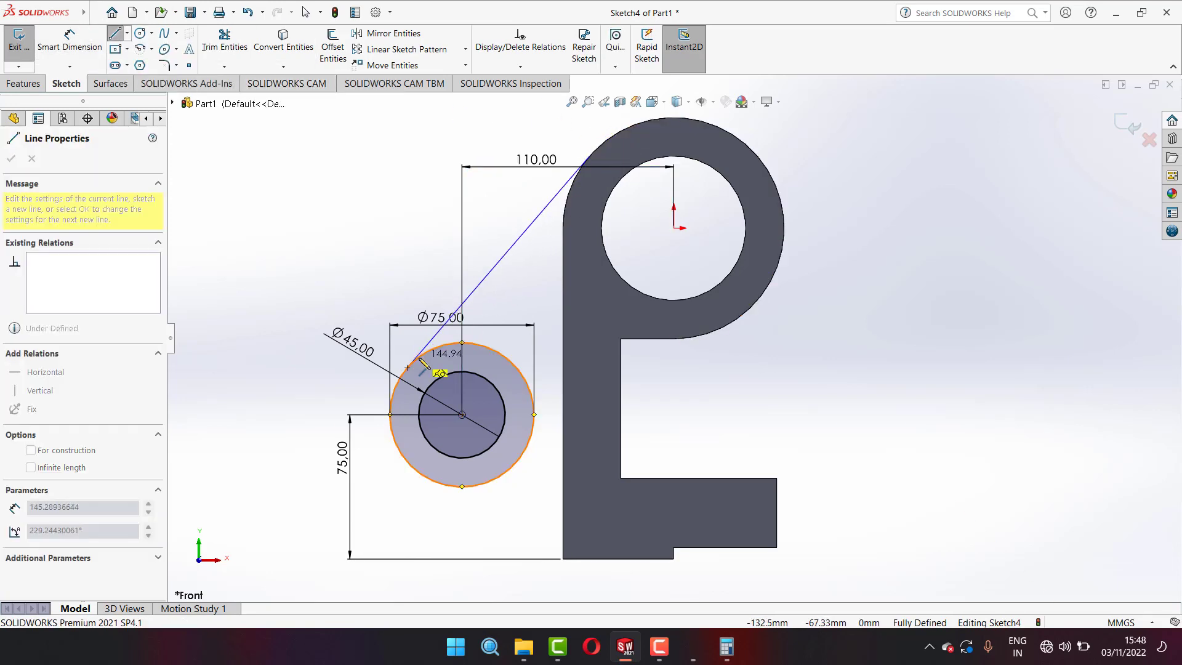
{"action": "left_click", "coordinate": [407, 367]}
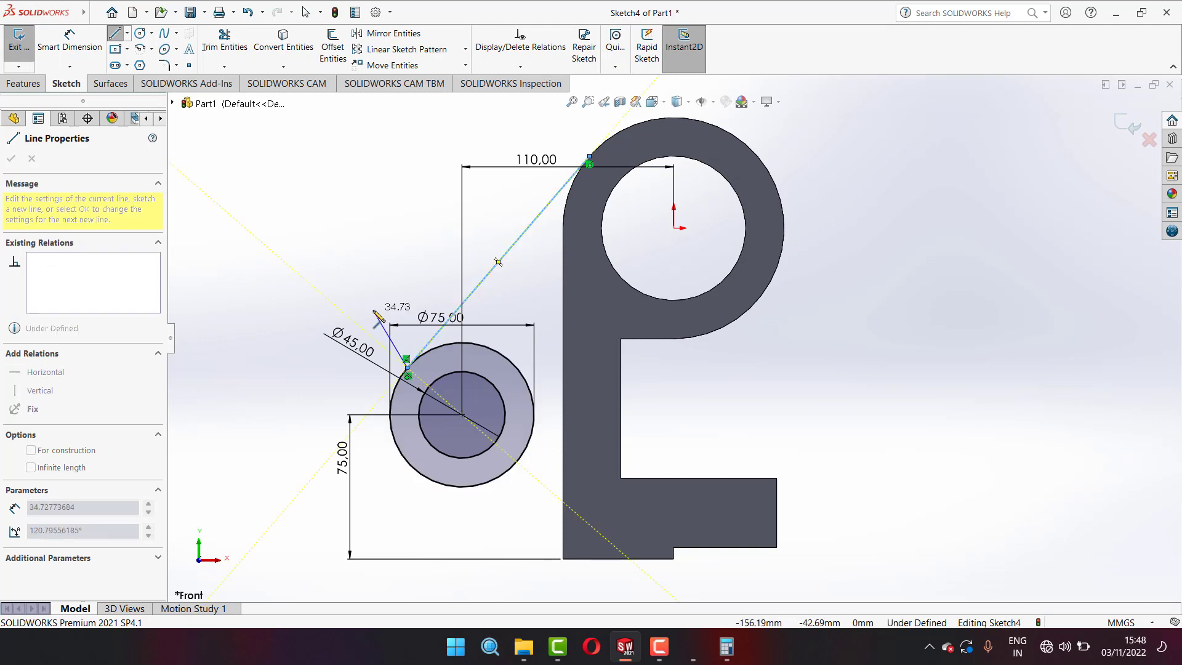
{"action": "key", "text": "Escape"}
{"action": "left_click", "coordinate": [115, 32]}
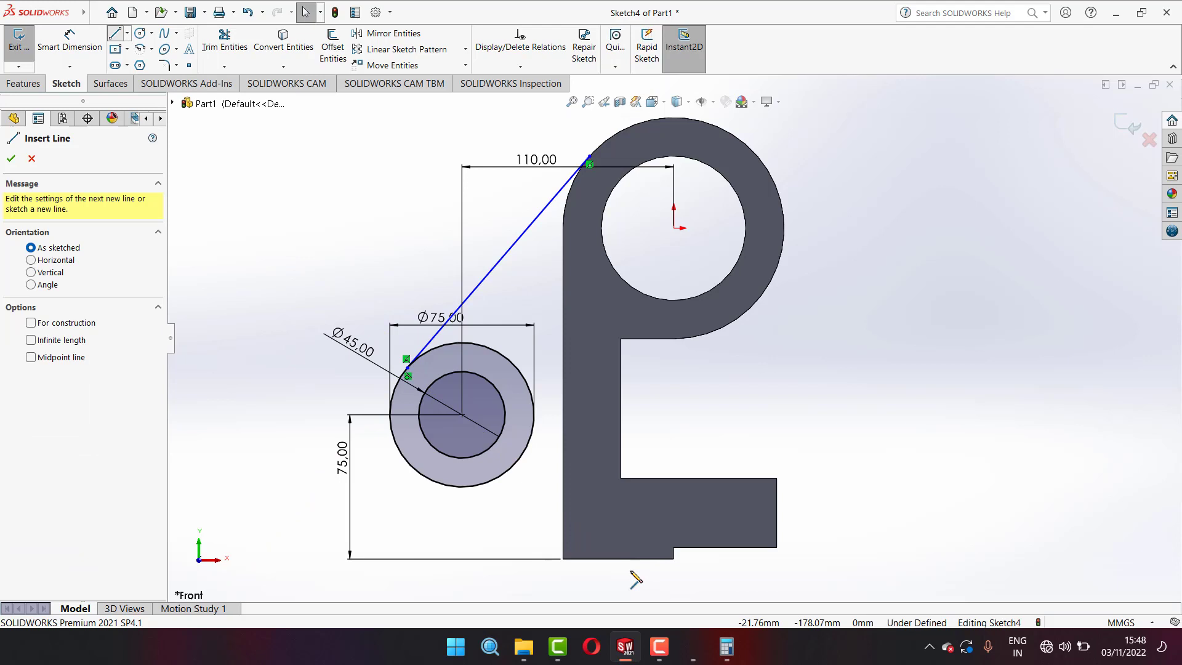
{"action": "left_click", "coordinate": [563, 559]}
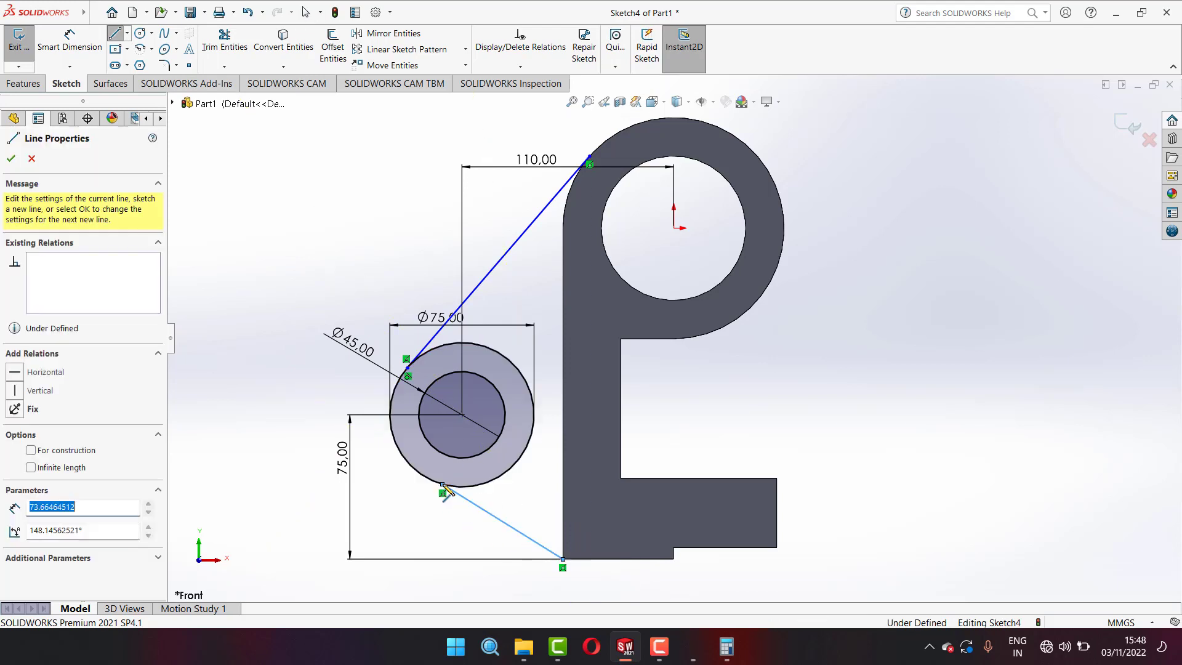
{"action": "key", "text": "Escape"}
{"action": "key", "text": "Escape"}
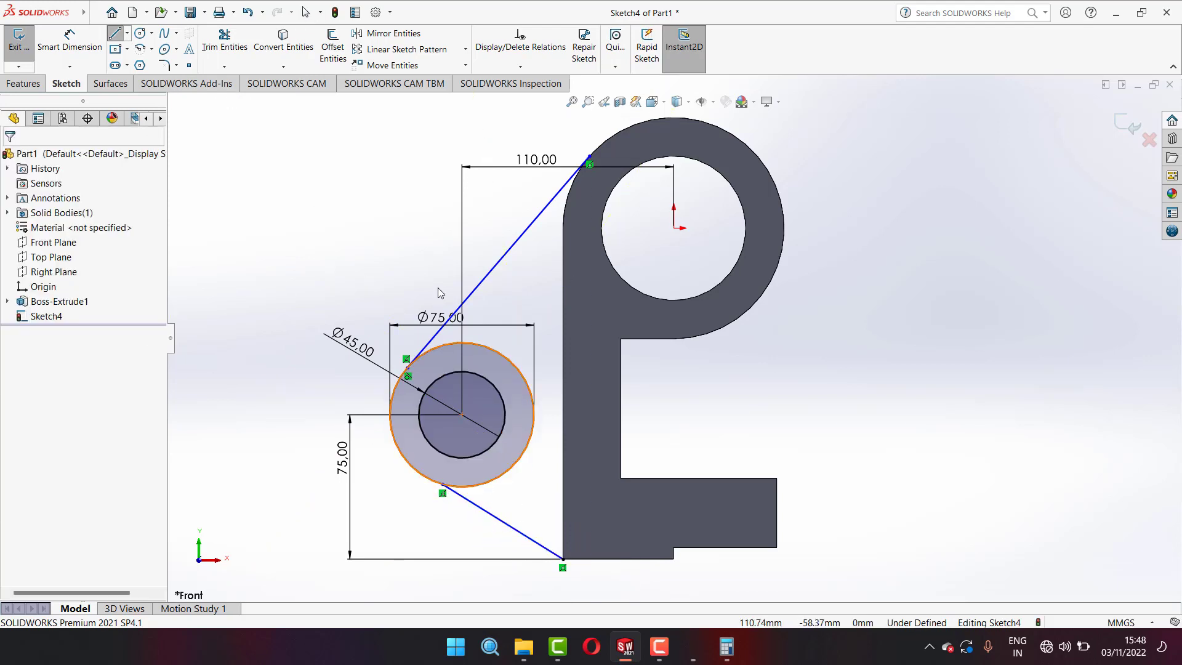
- Trim away the Ø75 circle's right arc between the two lines
{"action": "left_click", "coordinate": [225, 43]}
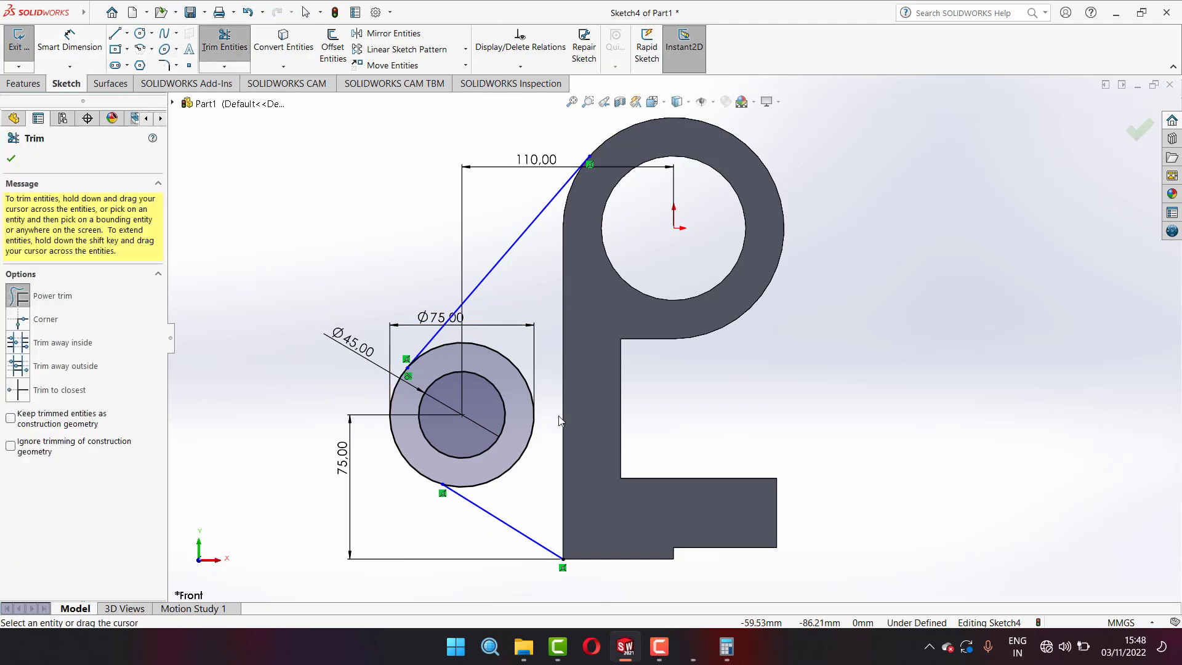
{"action": "left_click", "coordinate": [527, 423]}
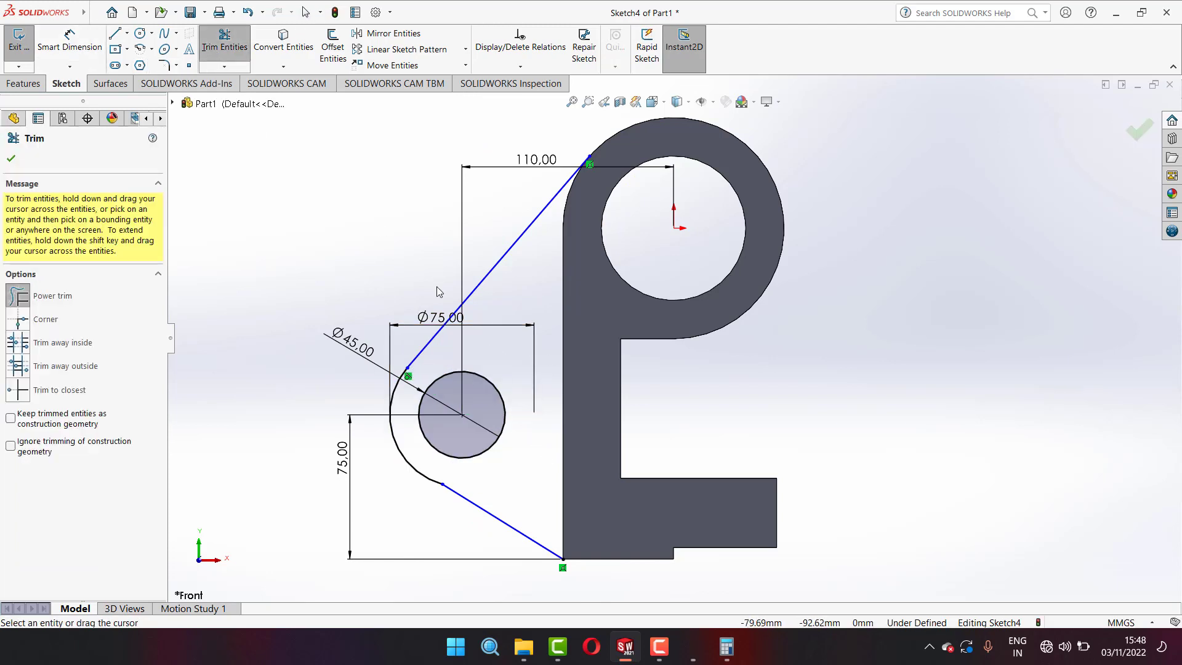
{"action": "left_click", "coordinate": [11, 158]}
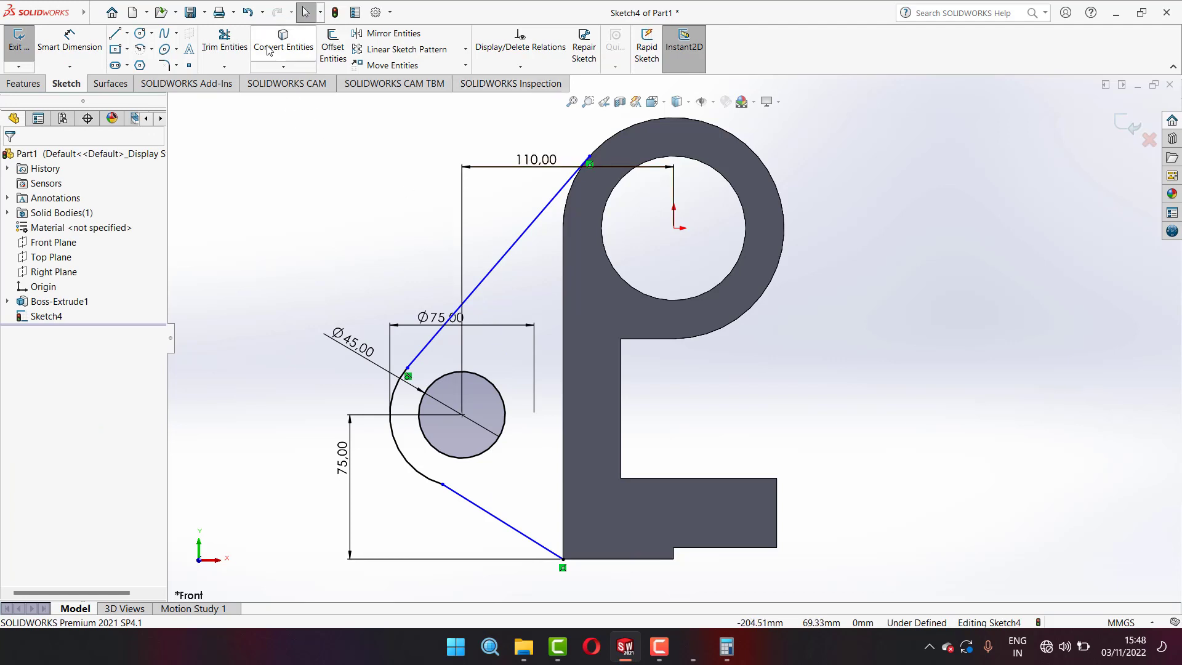
- Convert the part's left edge and ring edge into the sketch and trim them to close the profile
{"action": "left_click", "coordinate": [283, 38]}
{"action": "left_click", "coordinate": [562, 314]}
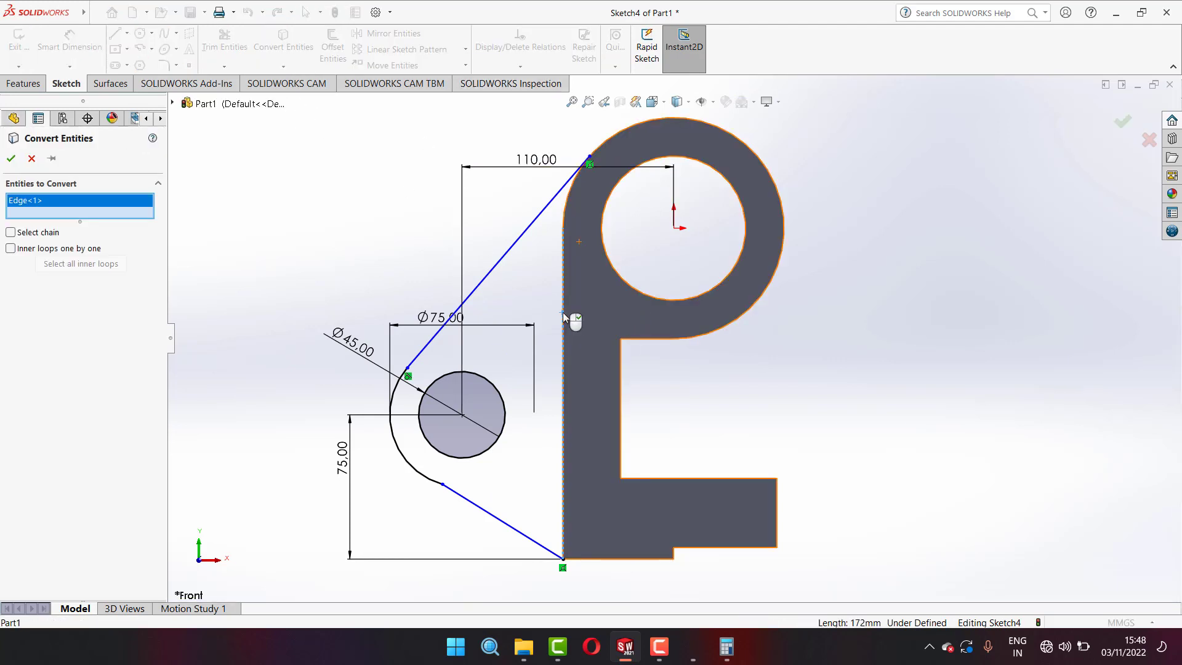
{"action": "left_click", "coordinate": [567, 208]}
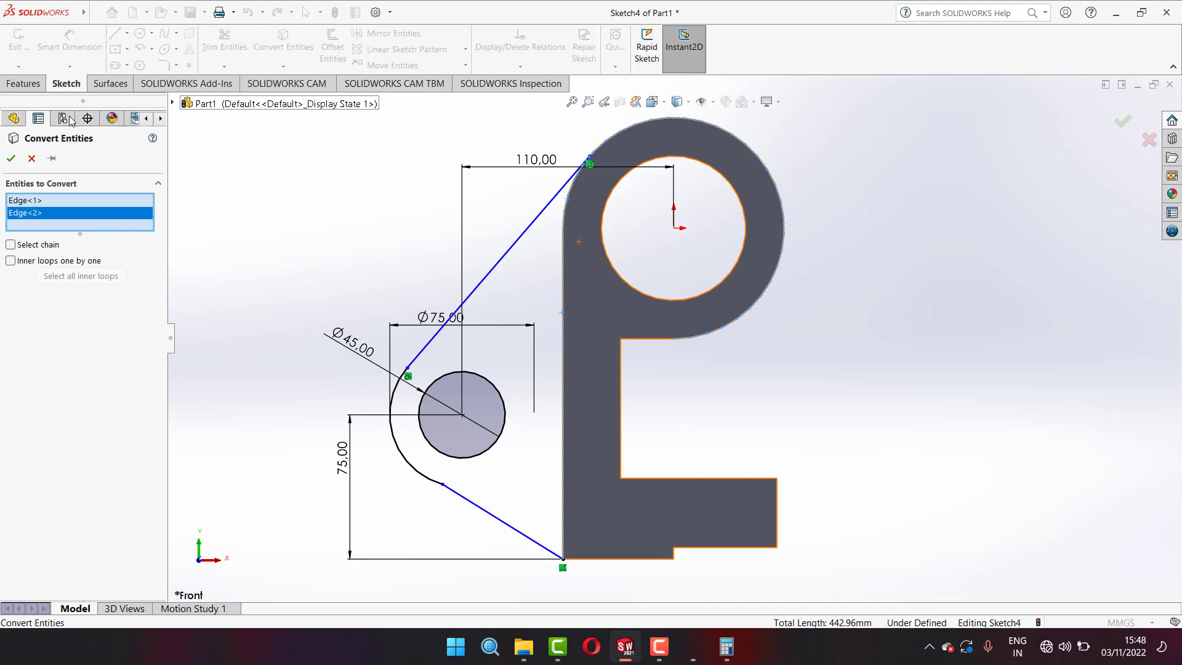
{"action": "left_click", "coordinate": [12, 159]}
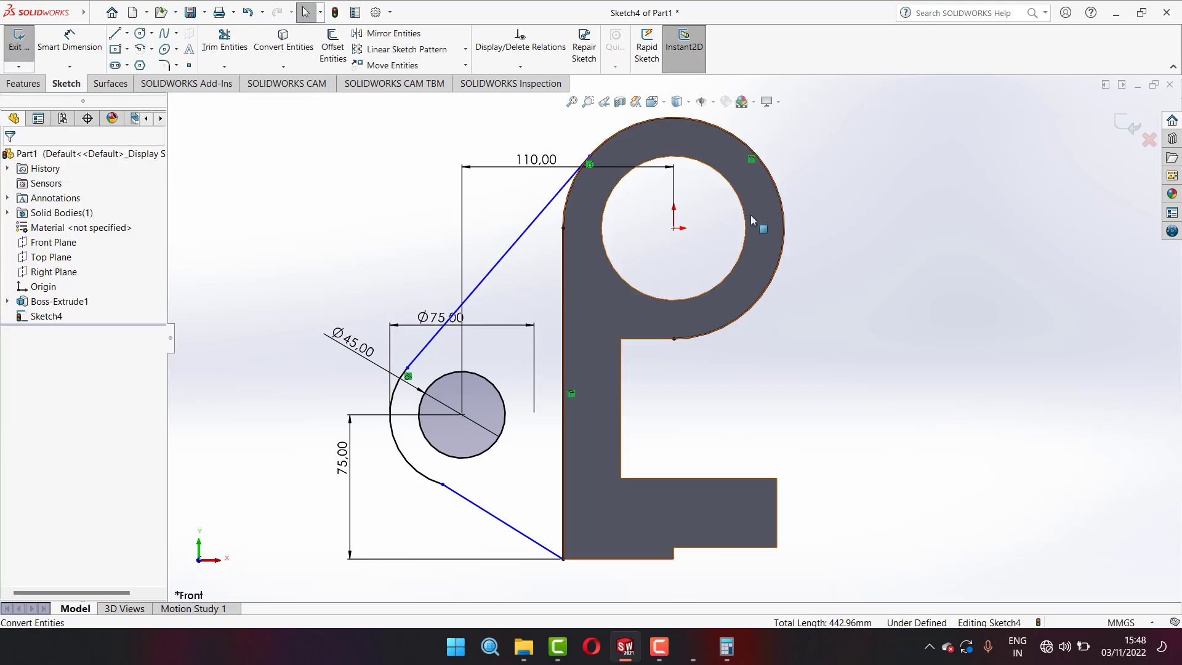
{"action": "left_click", "coordinate": [225, 38]}
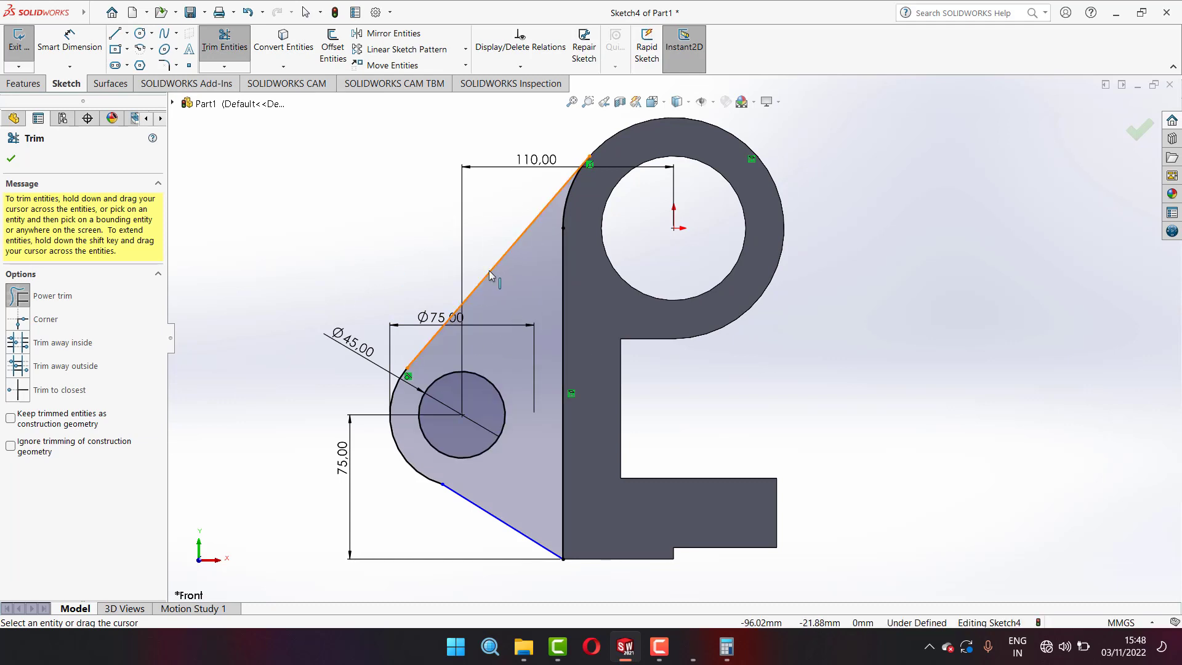
{"action": "left_click", "coordinate": [9, 159]}
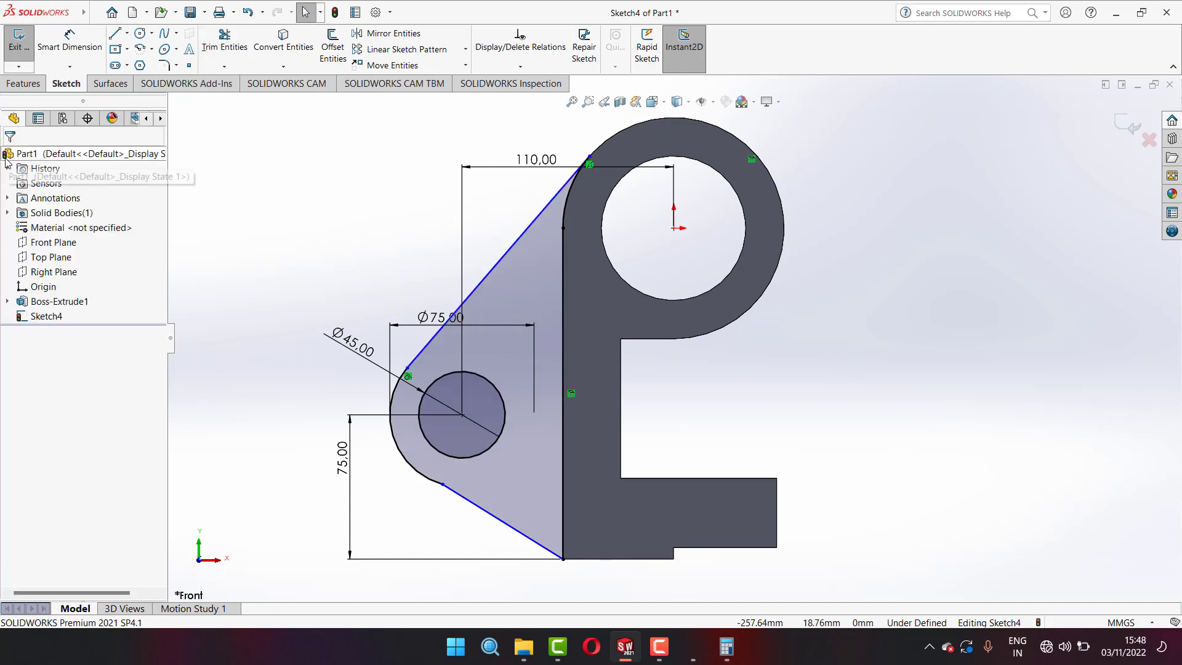
{"action": "left_click", "coordinate": [28, 85]}
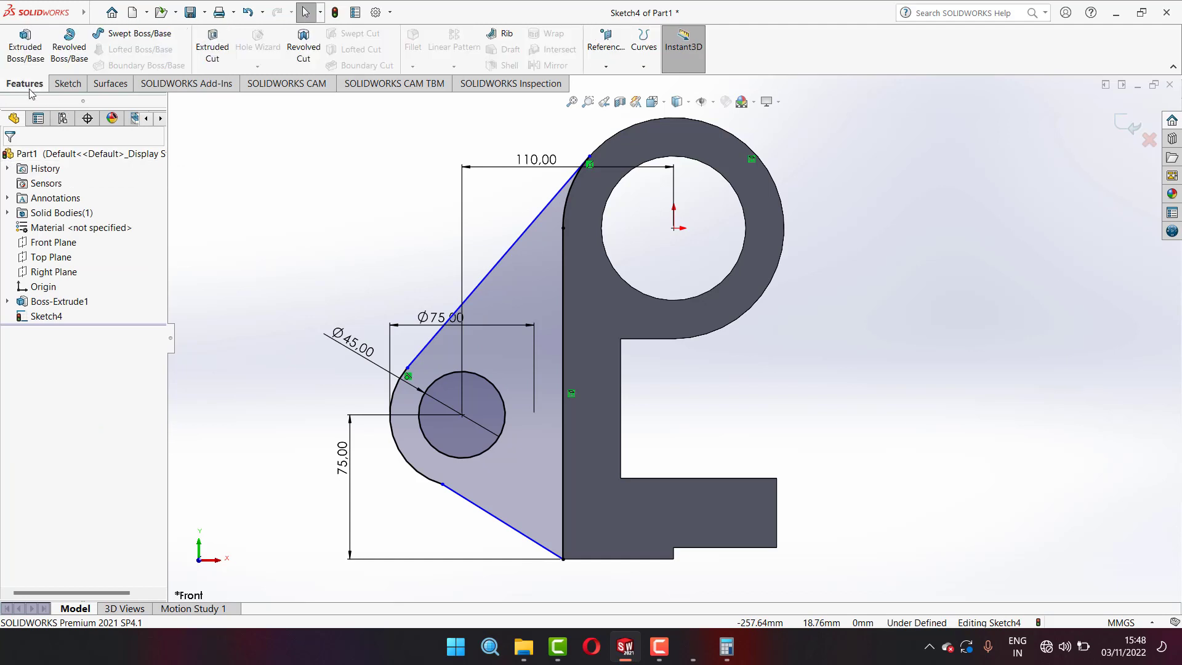
- Extrude the tapered lug profile with Mid Plane to a 26 mm depth as Boss-Extrude2
{"action": "left_click", "coordinate": [18, 49]}
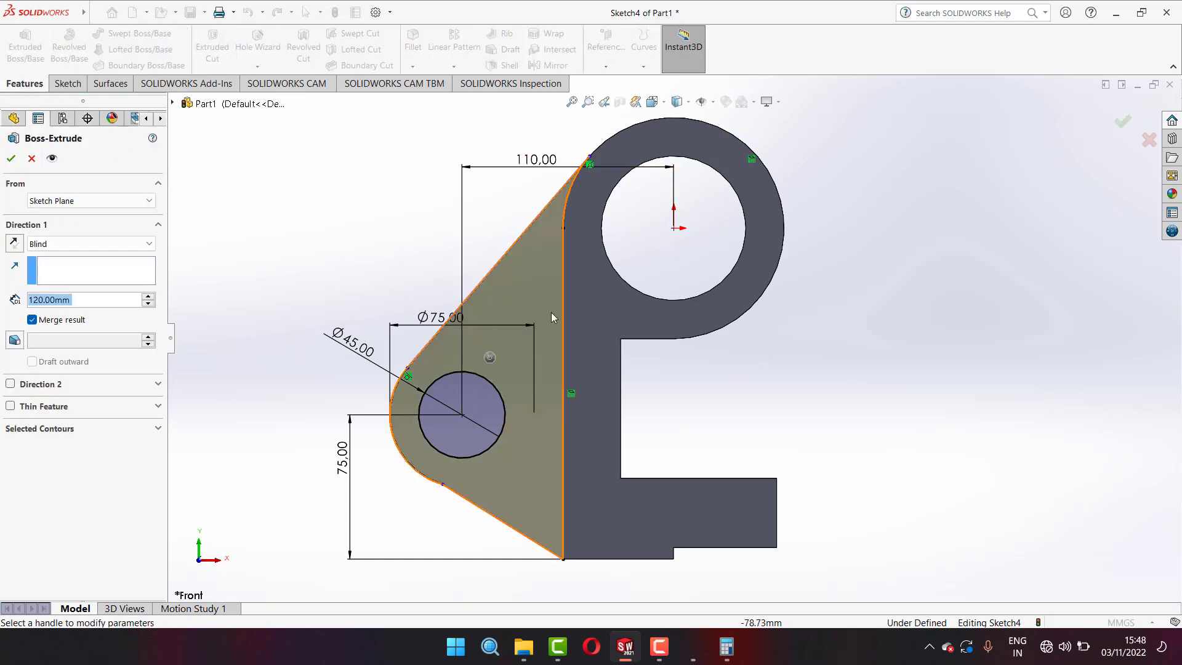
{"action": "scroll", "coordinate": [588, 330], "scroll_direction": "down", "scroll_amount": 2}
{"action": "middle_click_drag", "start_coordinate": [653, 379], "coordinate": [431, 357]}
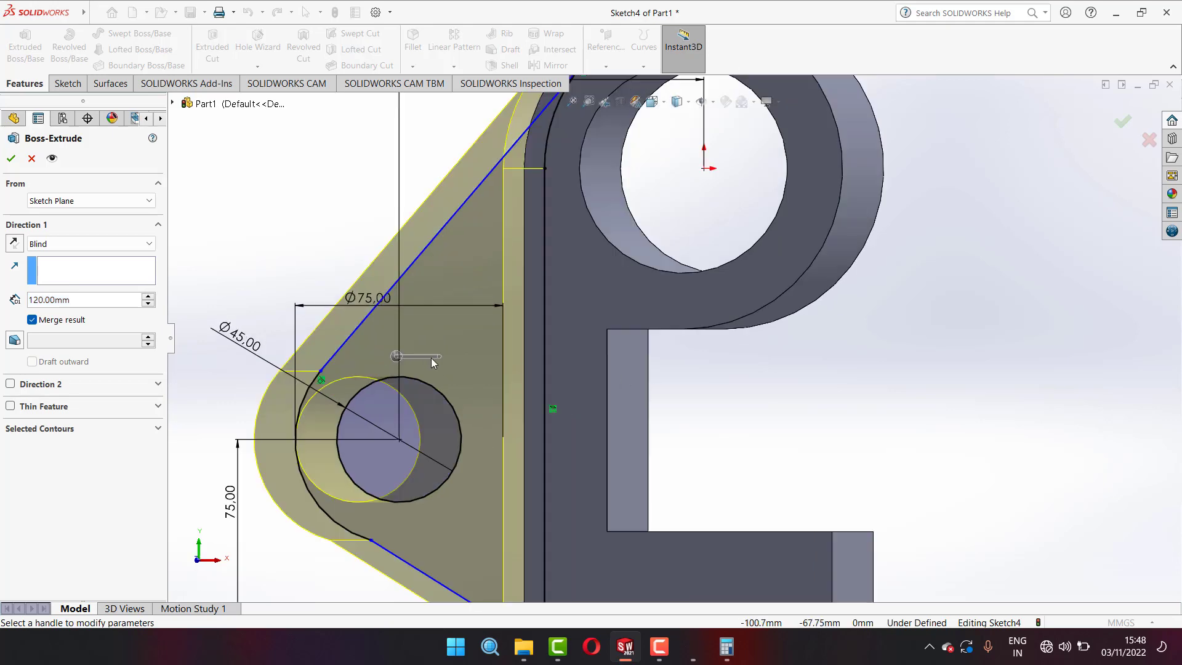
{"action": "scroll", "coordinate": [604, 349], "scroll_direction": "up", "scroll_amount": 5}
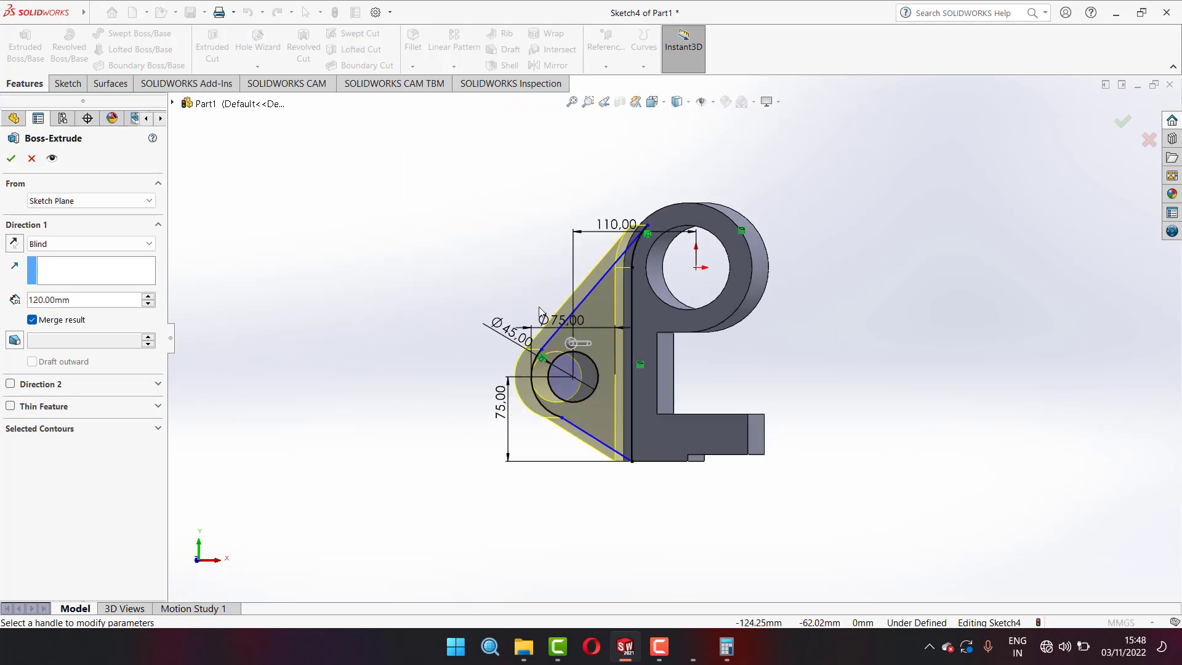
{"action": "mouse_move", "coordinate": [539, 311]}
{"action": "middle_mouse_down"}
{"action": "mouse_move", "coordinate": [627, 340]}
{"action": "mouse_move", "coordinate": [637, 299]}
{"action": "mouse_move", "coordinate": [530, 375]}
{"action": "middle_mouse_up"}
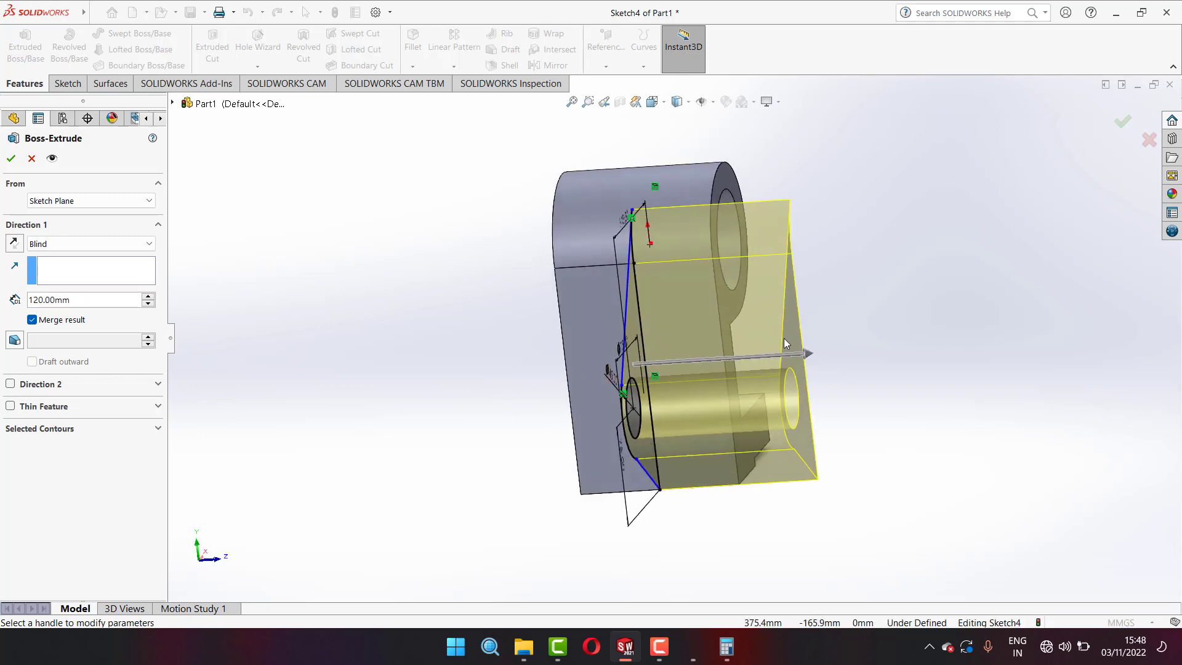
{"action": "scroll", "coordinate": [785, 343], "scroll_direction": "down", "scroll_amount": 2}
{"action": "left_click", "coordinate": [52, 247]}
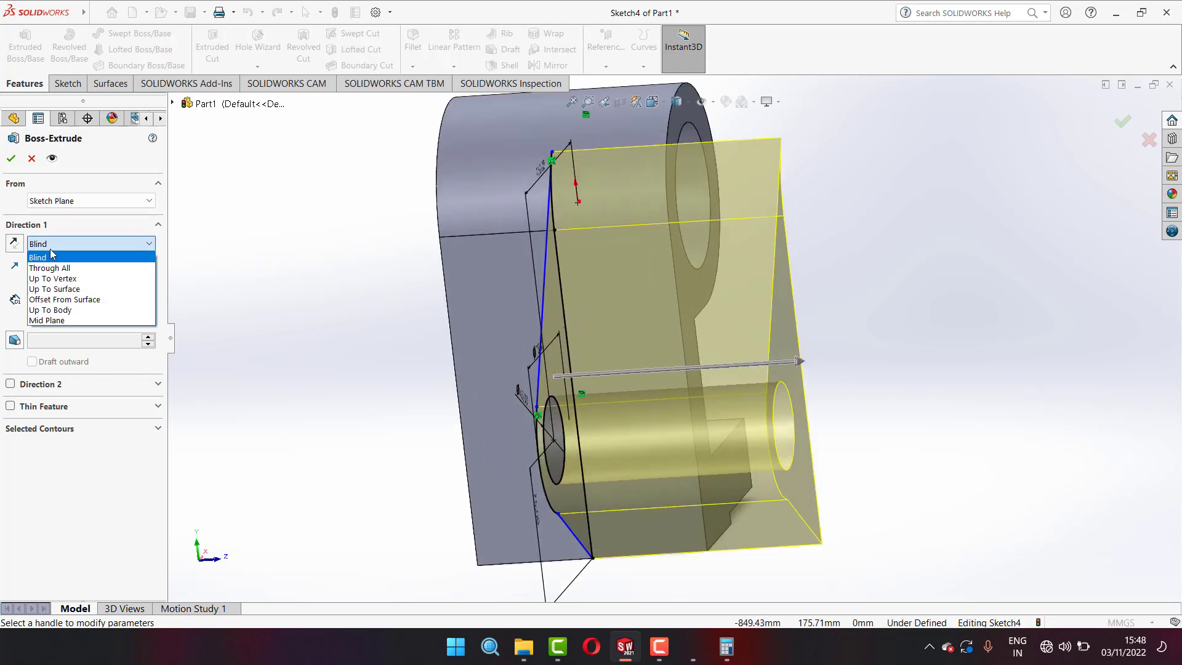
{"action": "left_click", "coordinate": [52, 322]}
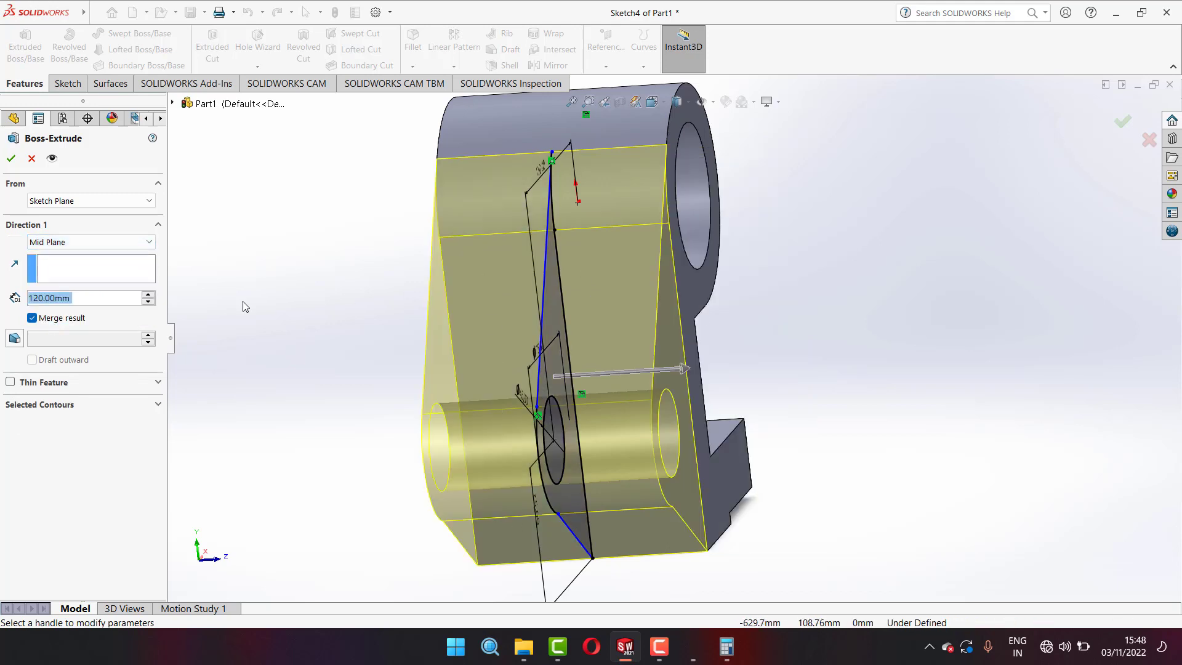
{"action": "double_click", "coordinate": [29, 290]}
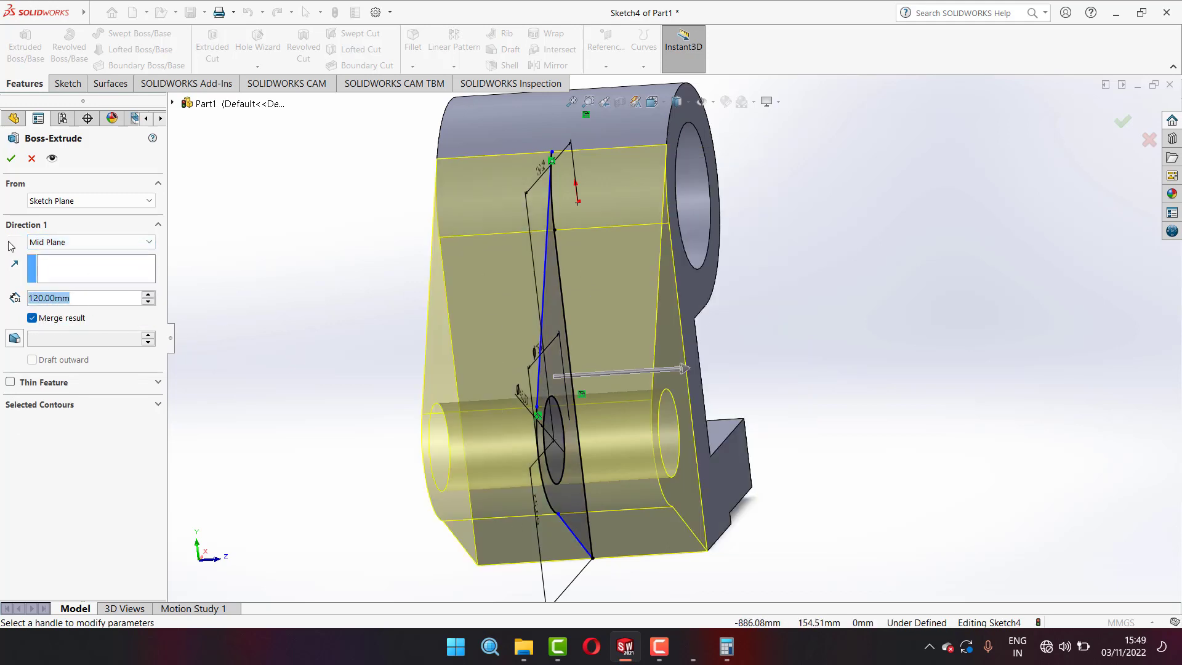
{"action": "type", "text": "26"}
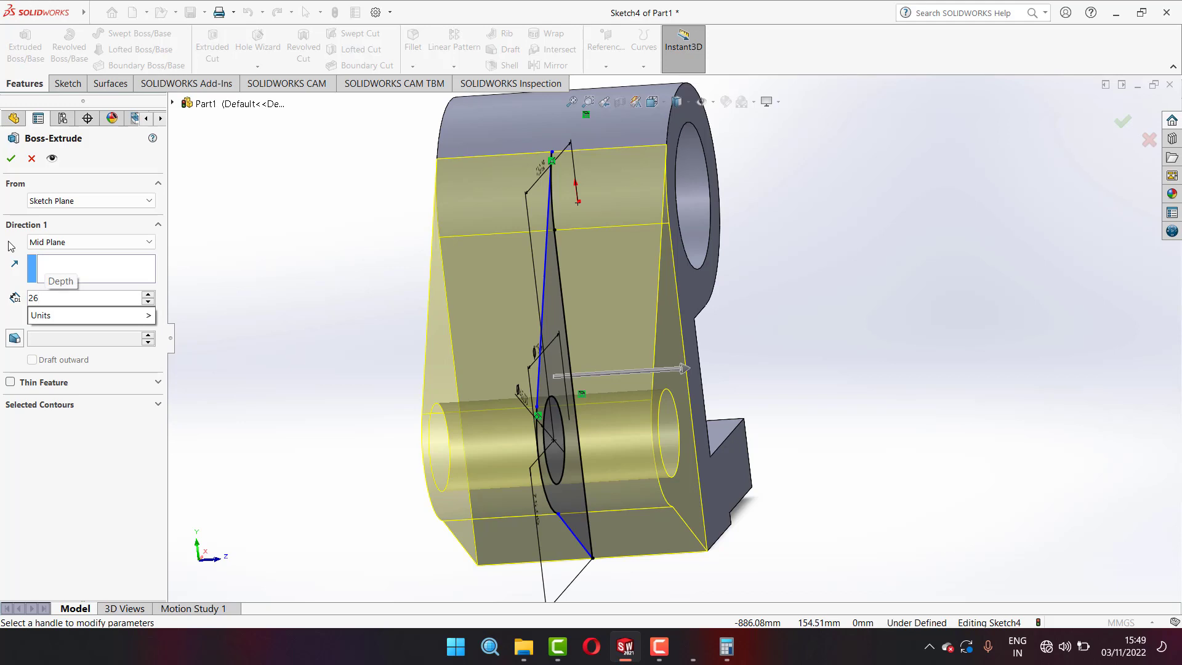
{"action": "left_click", "coordinate": [77, 269]}
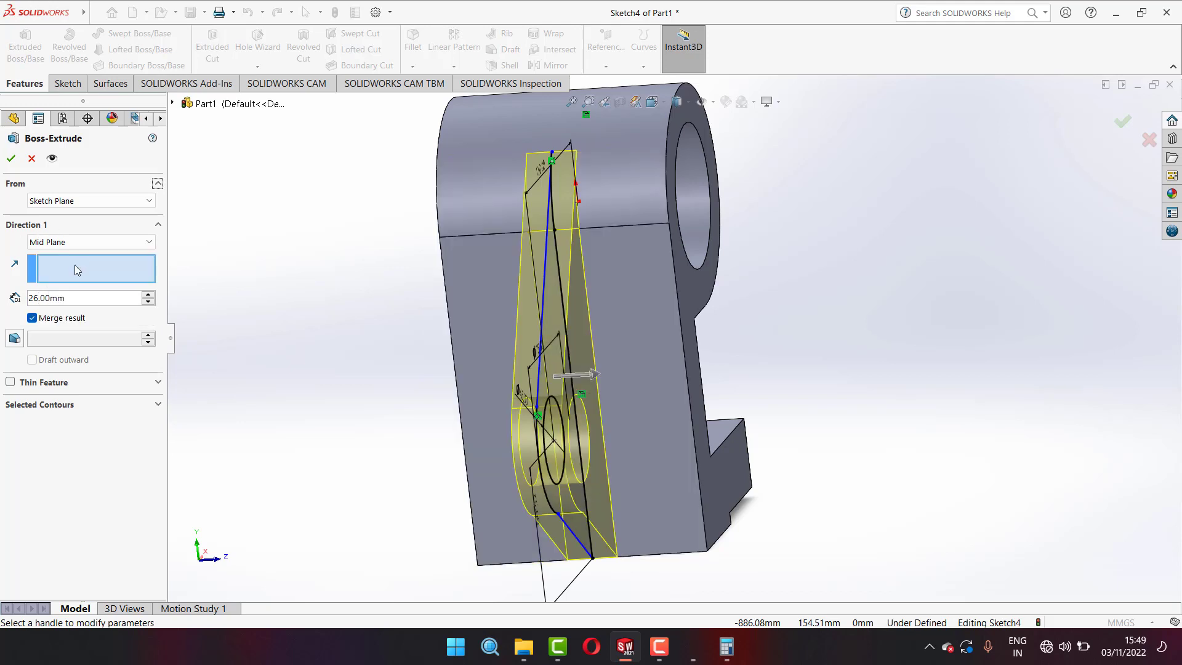
{"action": "left_click", "coordinate": [11, 158]}
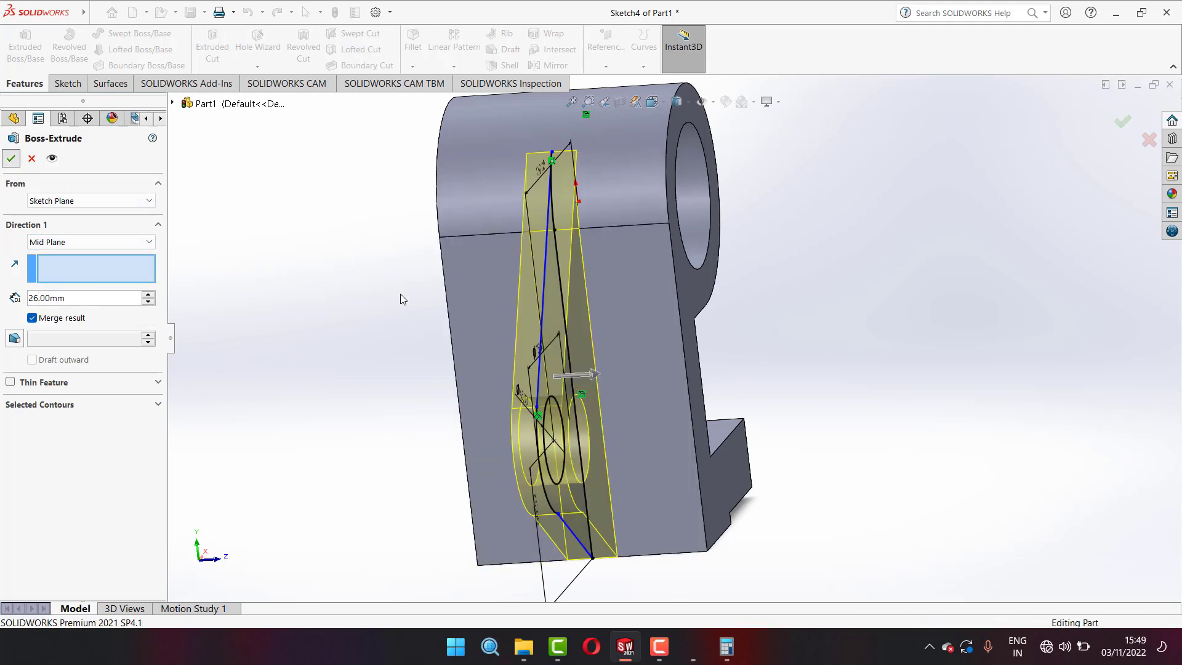
{"action": "left_click", "coordinate": [404, 300]}
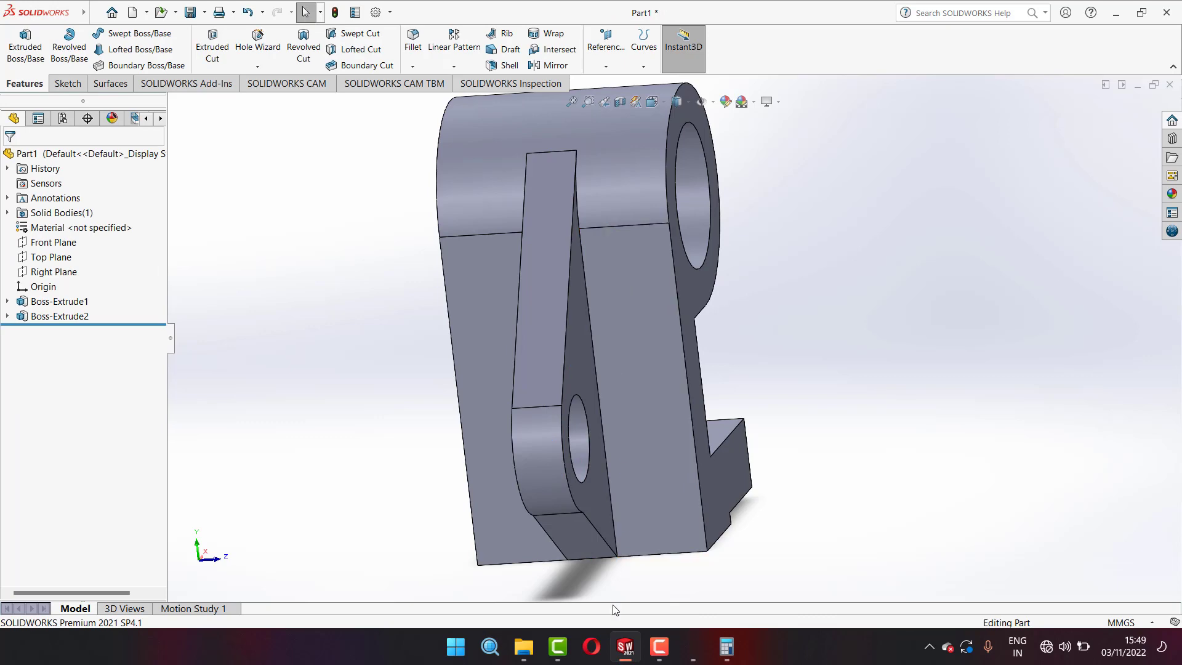
- Start a new sketch on the lug's flat face, viewed normal to it
{"action": "left_click", "coordinate": [589, 377]}
{"action": "left_click", "coordinate": [694, 337]}
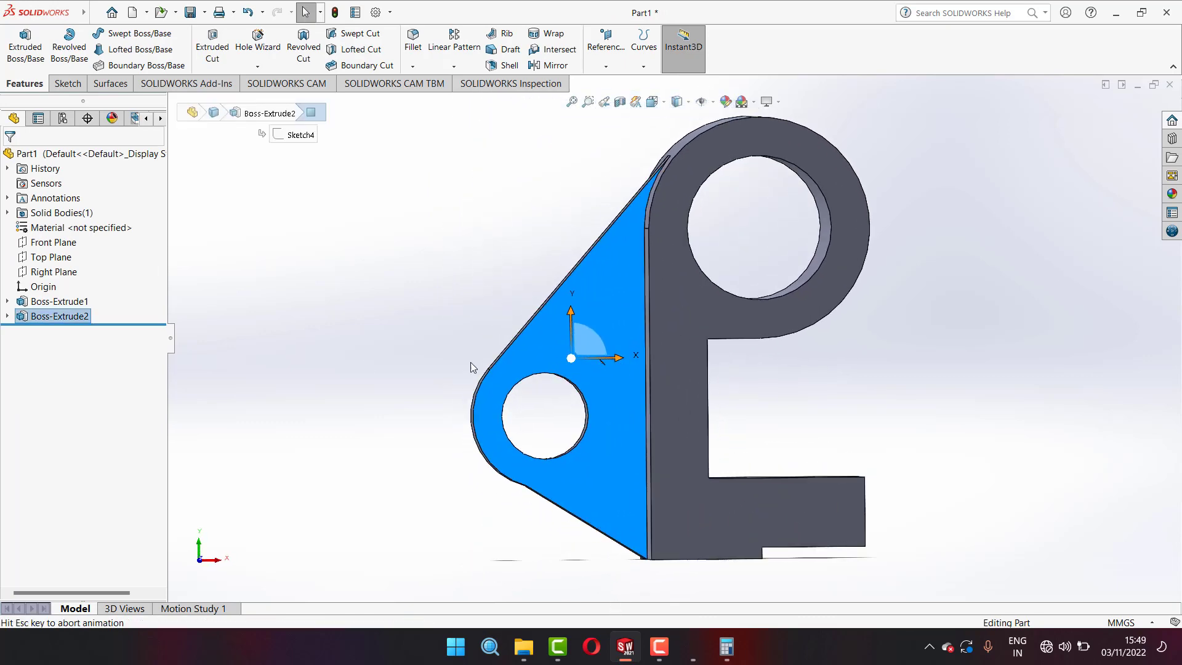
{"action": "left_click", "coordinate": [68, 83]}
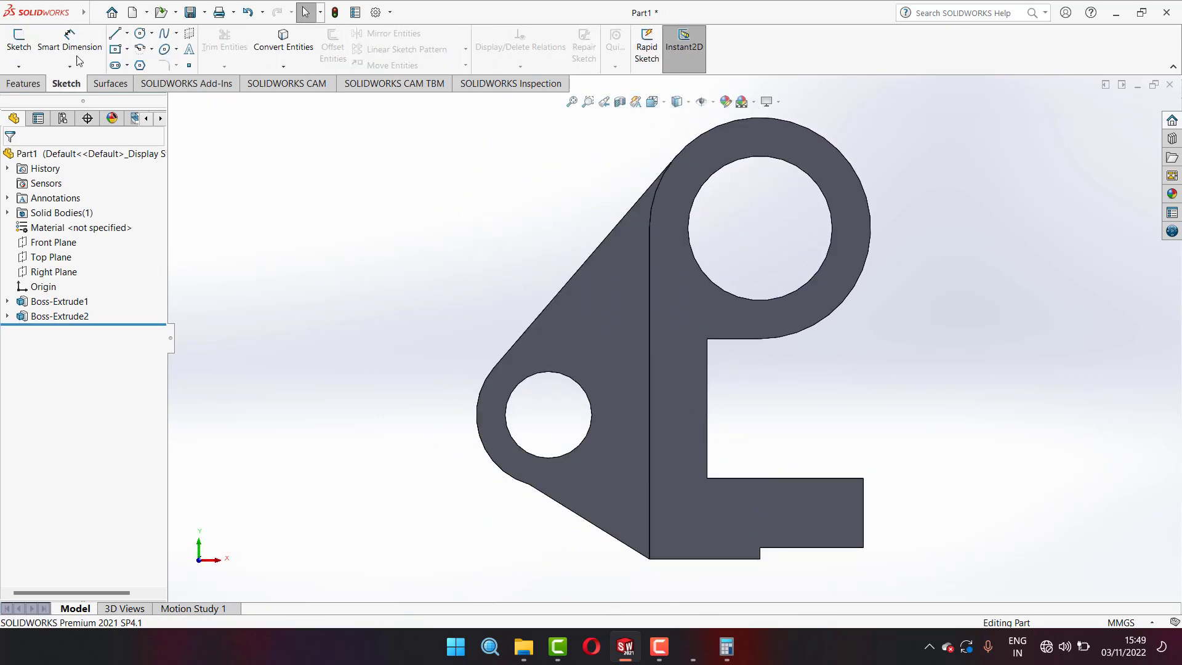
{"action": "left_click", "coordinate": [19, 44]}
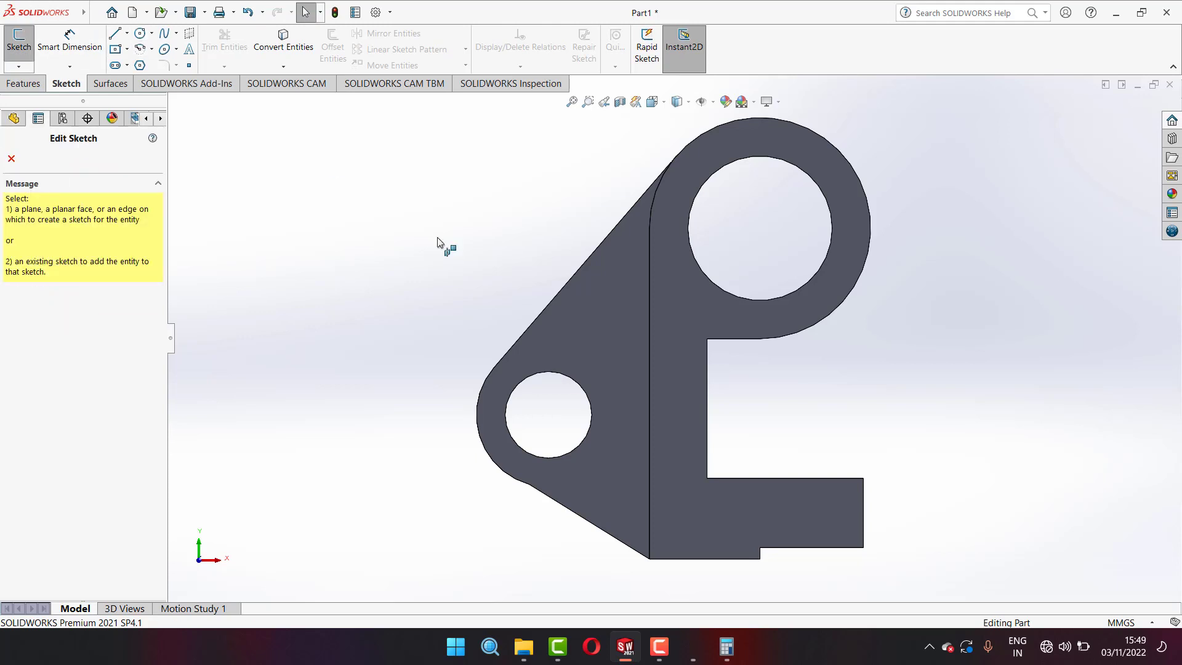
{"action": "left_click", "coordinate": [596, 400]}
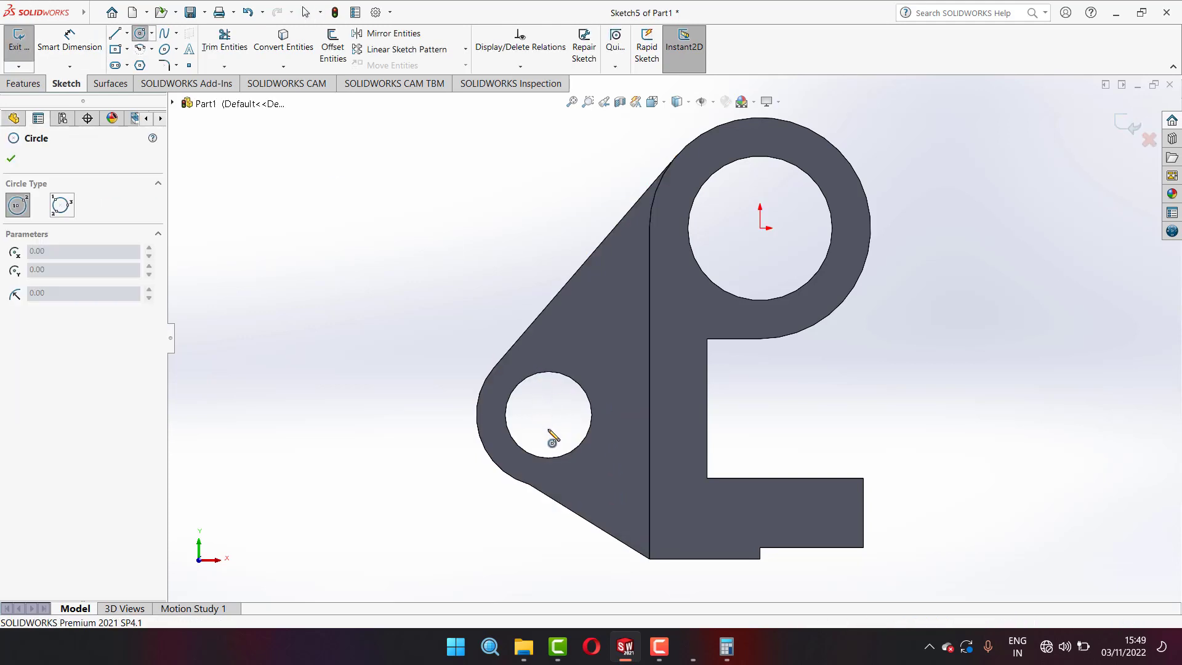
- Convert the small hole's edge and add a concentric circle of radius ≈37.4 mm
{"action": "left_click", "coordinate": [11, 158]}
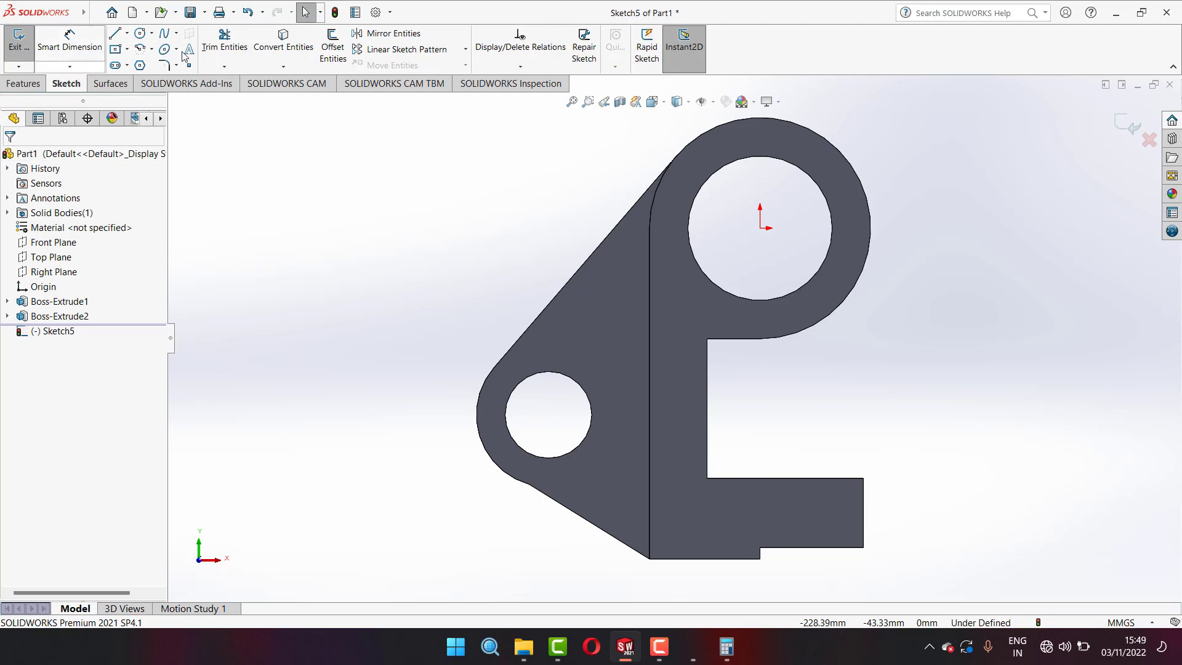
{"action": "left_click", "coordinate": [283, 43]}
{"action": "left_click", "coordinate": [567, 375]}
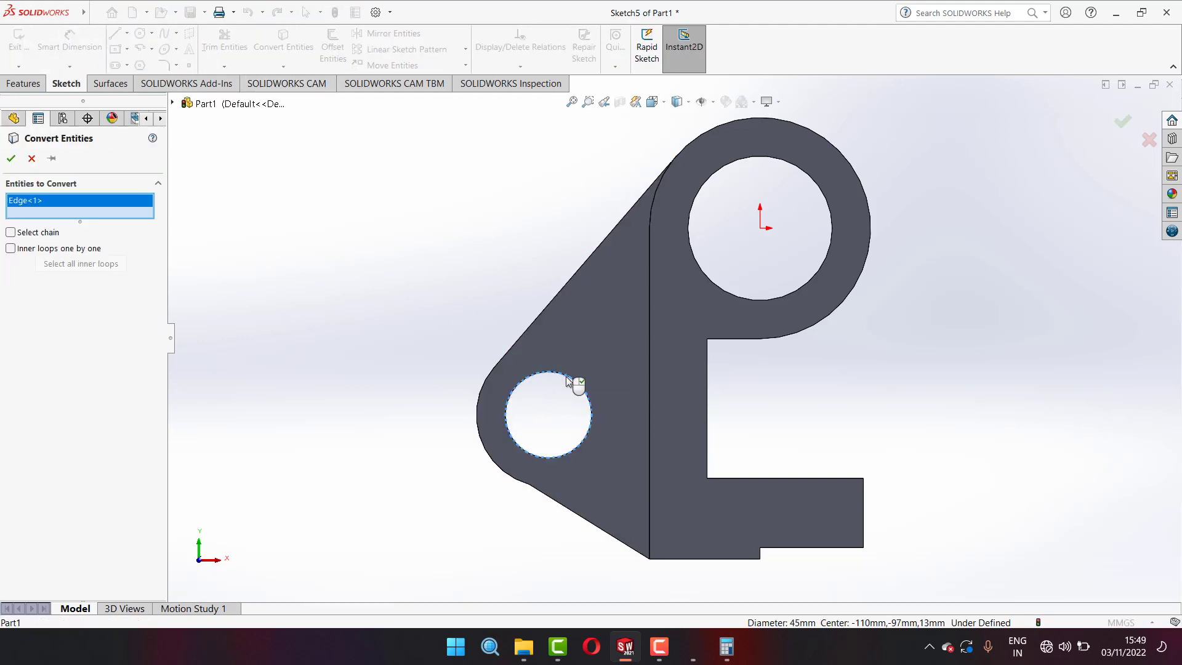
{"action": "left_click", "coordinate": [11, 158]}
{"action": "left_click", "coordinate": [141, 33]}
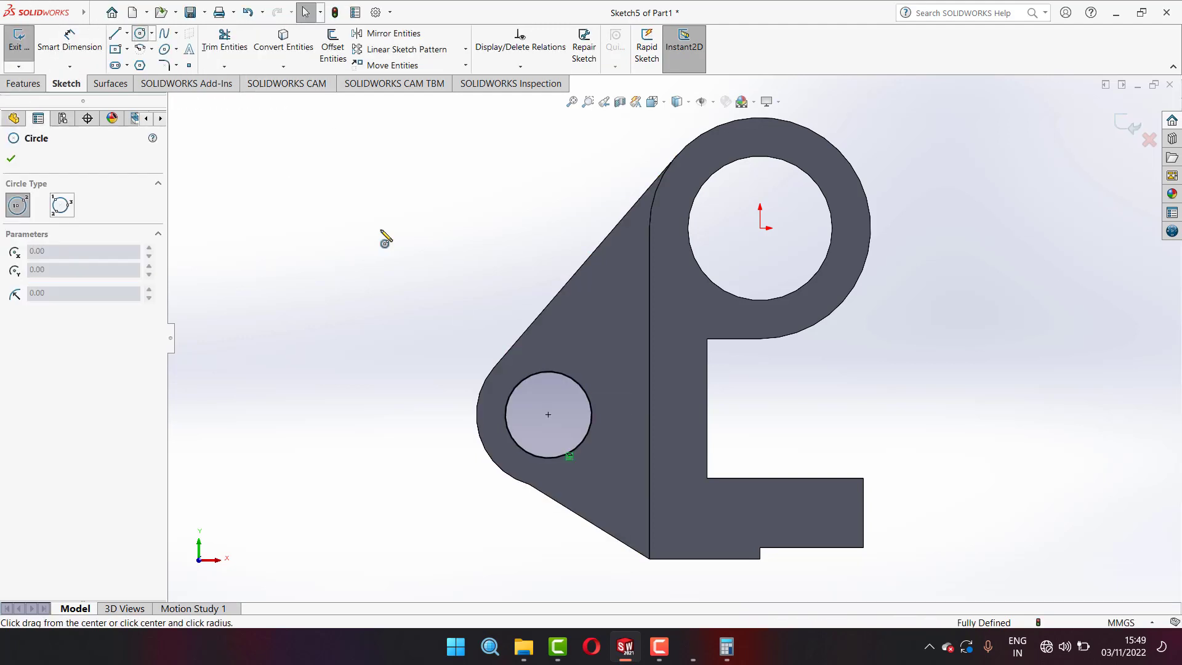
{"action": "left_click", "coordinate": [548, 414]}
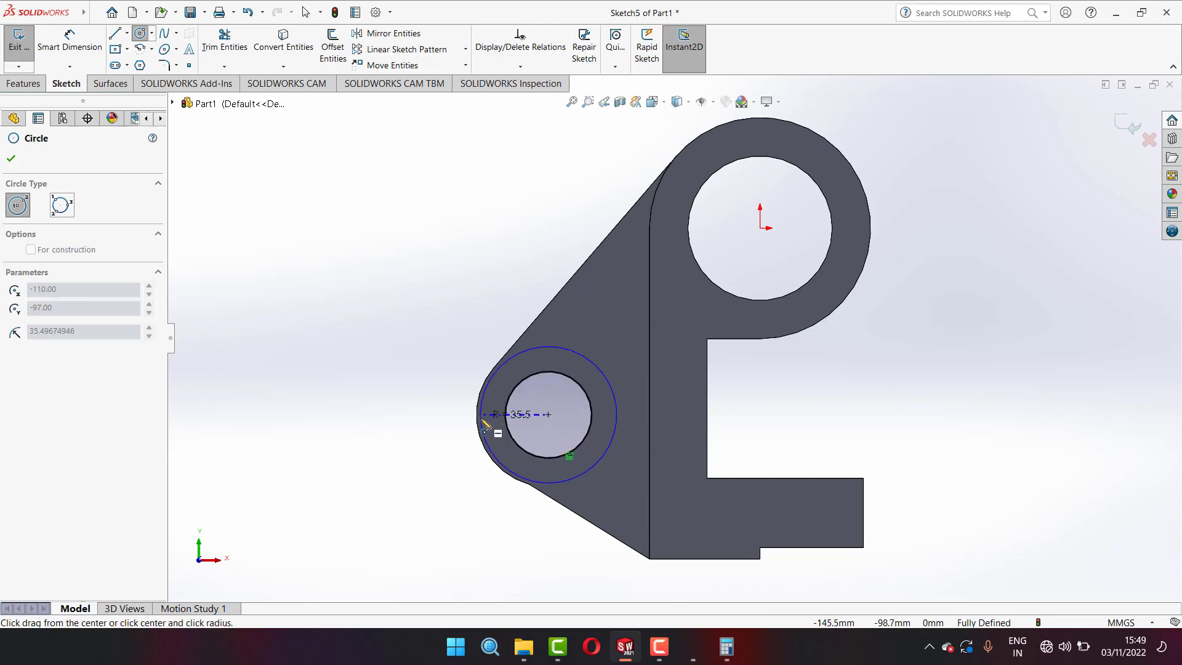
{"action": "left_click", "coordinate": [479, 420]}
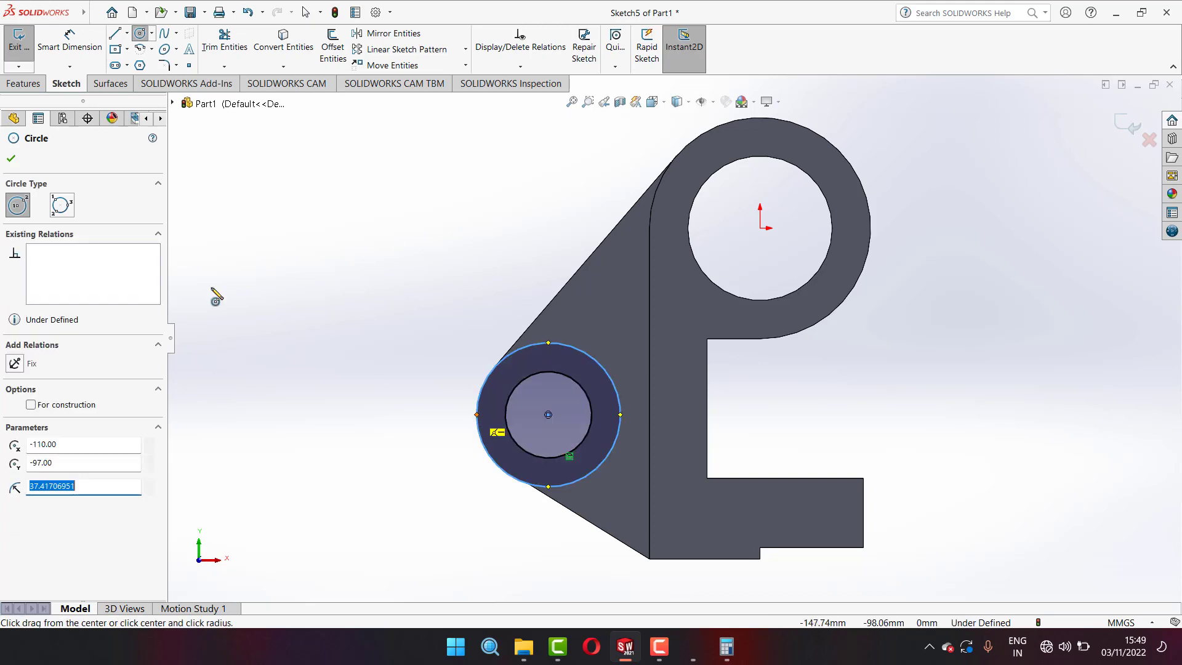
{"action": "key", "text": "Escape"}
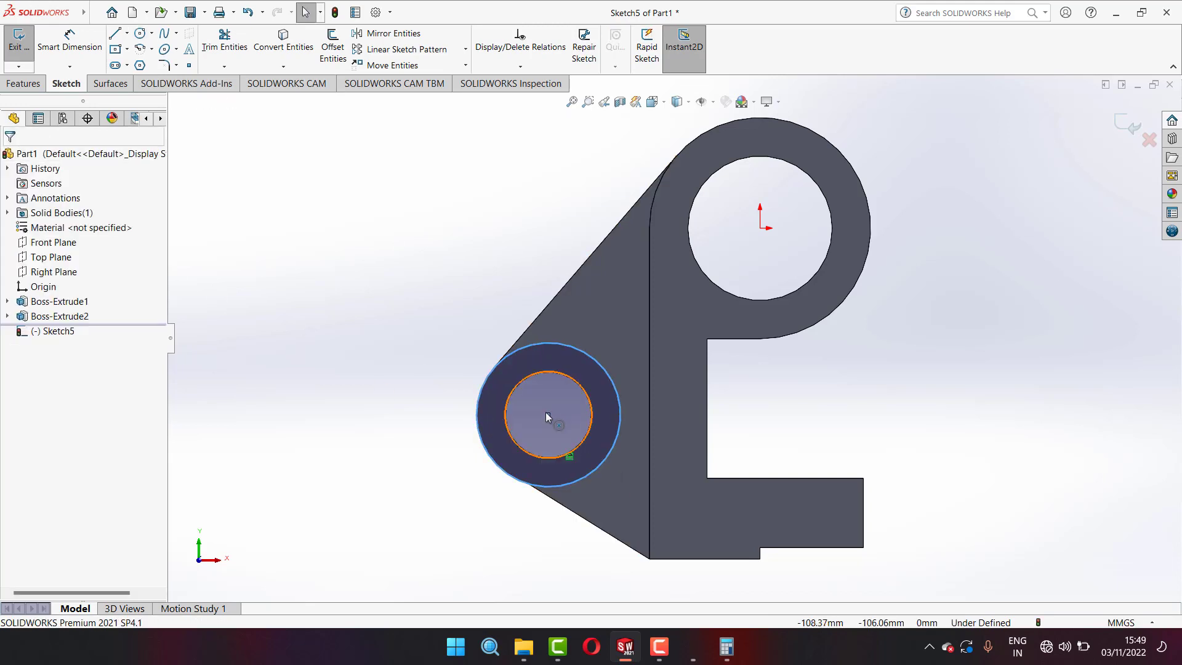
{"action": "left_click", "coordinate": [28, 81]}
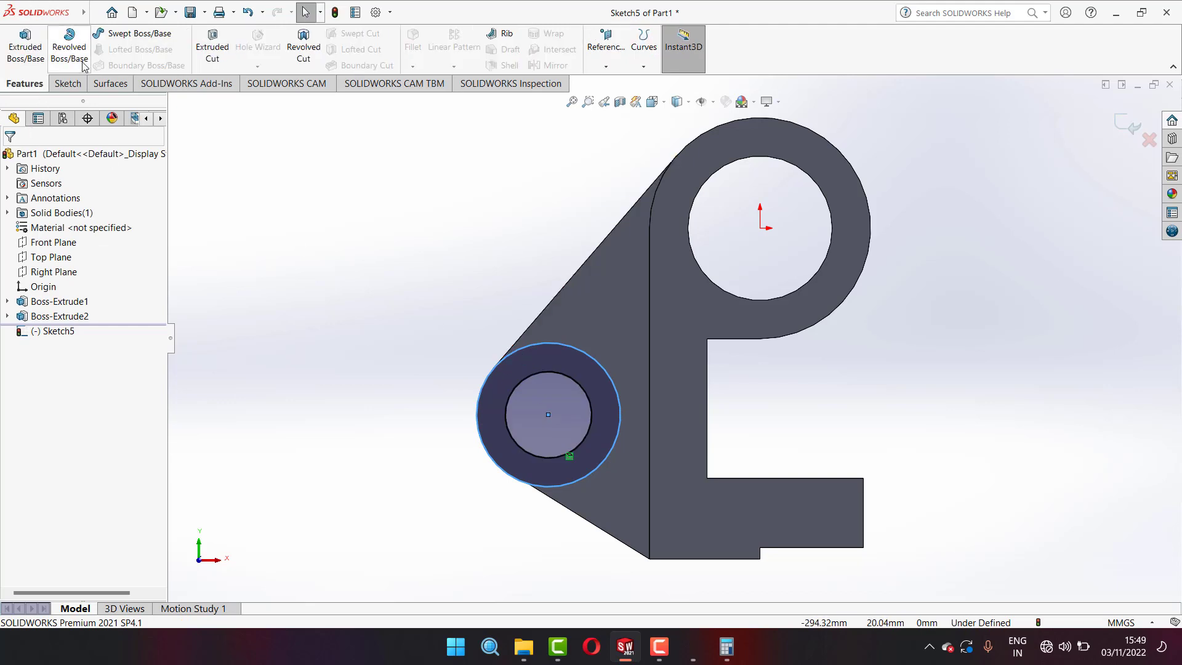
- Preview a boss extrusion of the ring between the outer and inner circles, 26 mm deep
{"action": "left_click", "coordinate": [43, 53]}
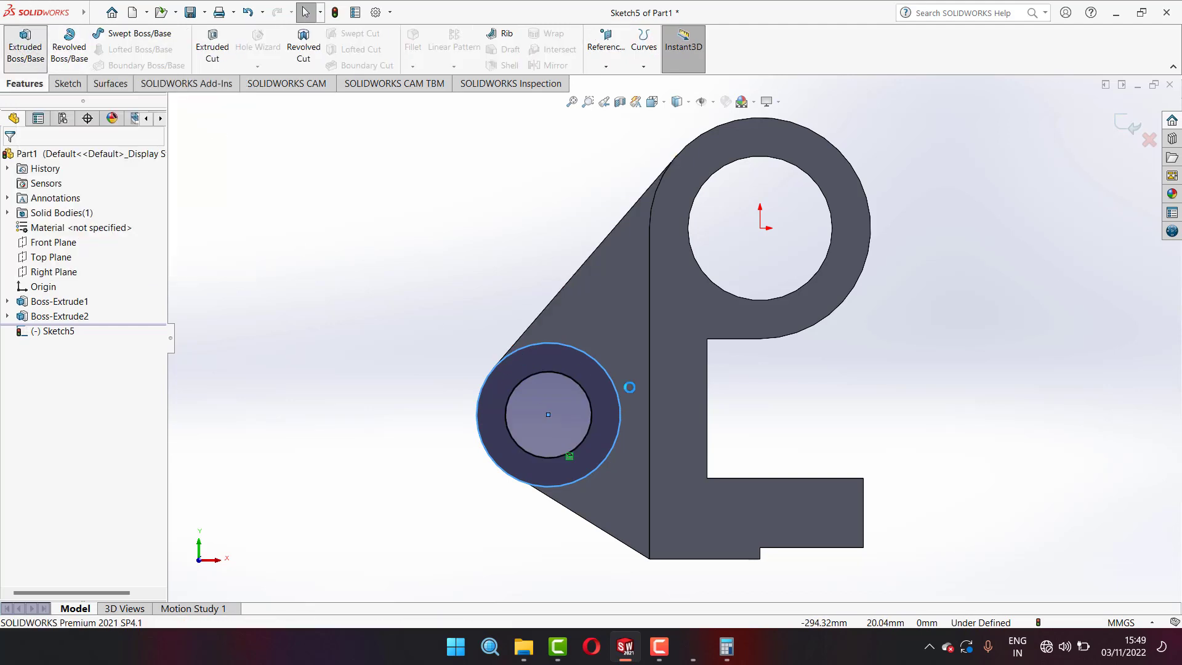
{"action": "left_click", "coordinate": [508, 382]}
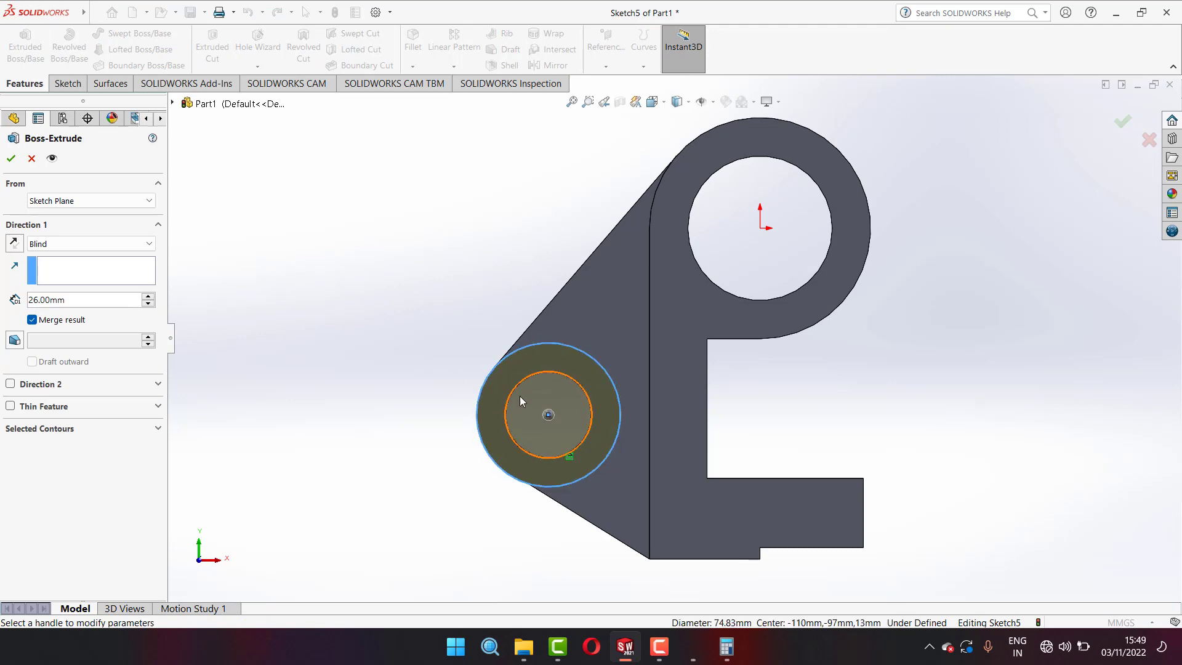
{"action": "middle_click_drag", "start_coordinate": [519, 400], "coordinate": [729, 472]}
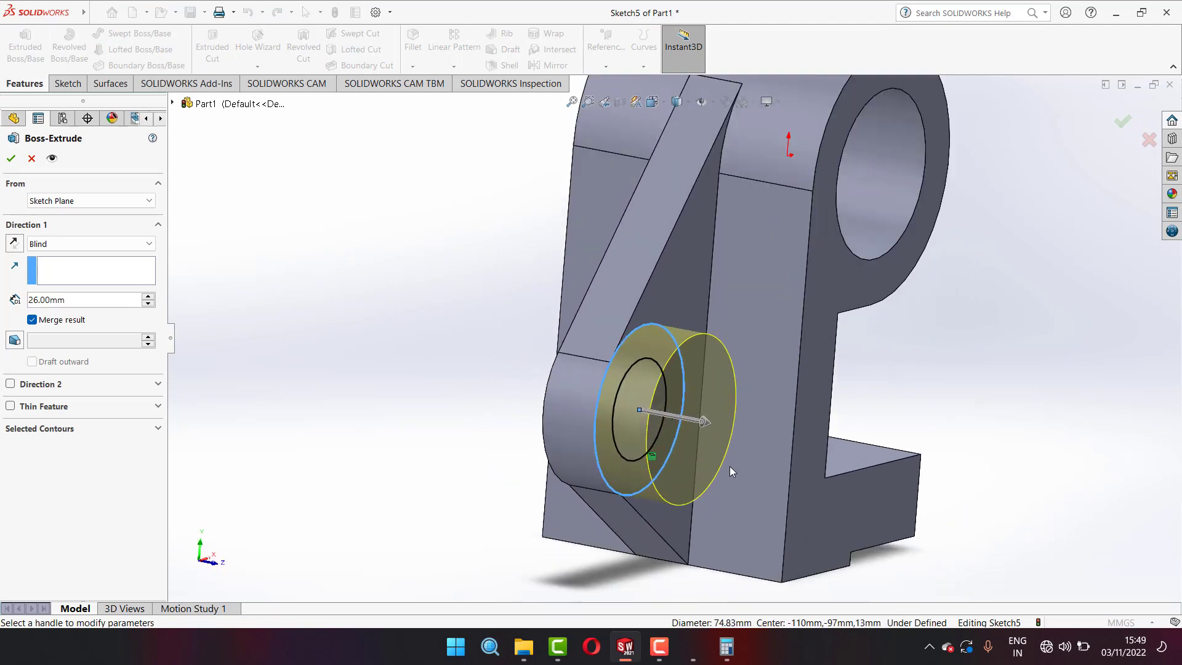
{"action": "scroll", "coordinate": [699, 419], "scroll_direction": "down", "scroll_amount": 2}
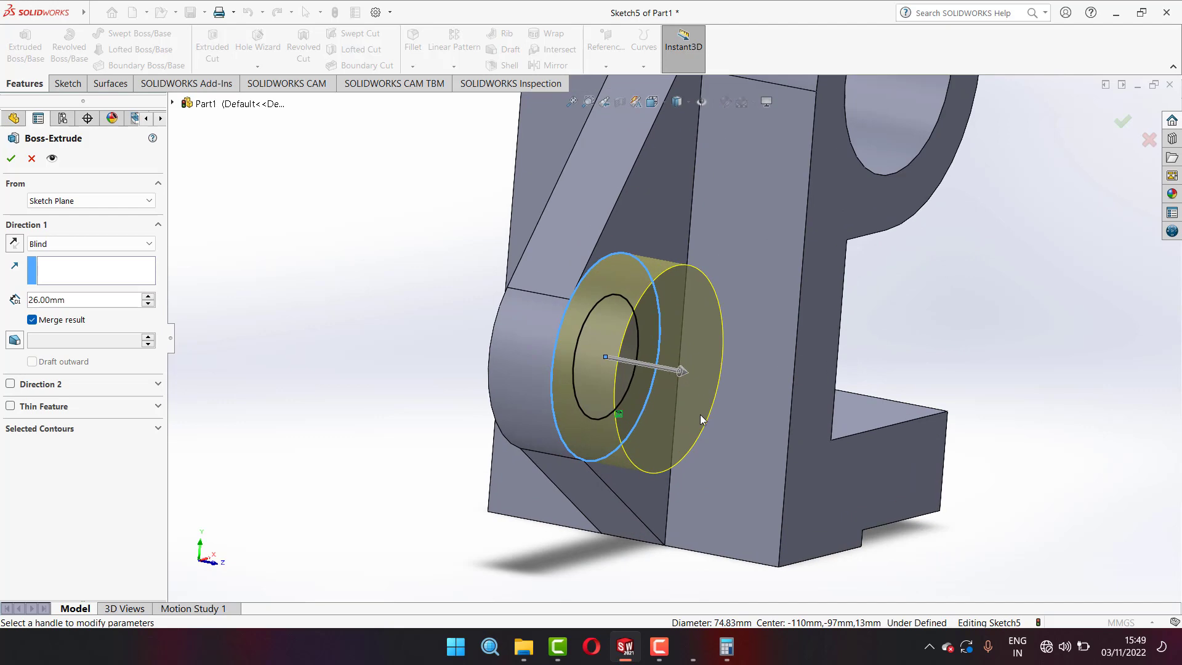
{"action": "left_click", "coordinate": [590, 323]}
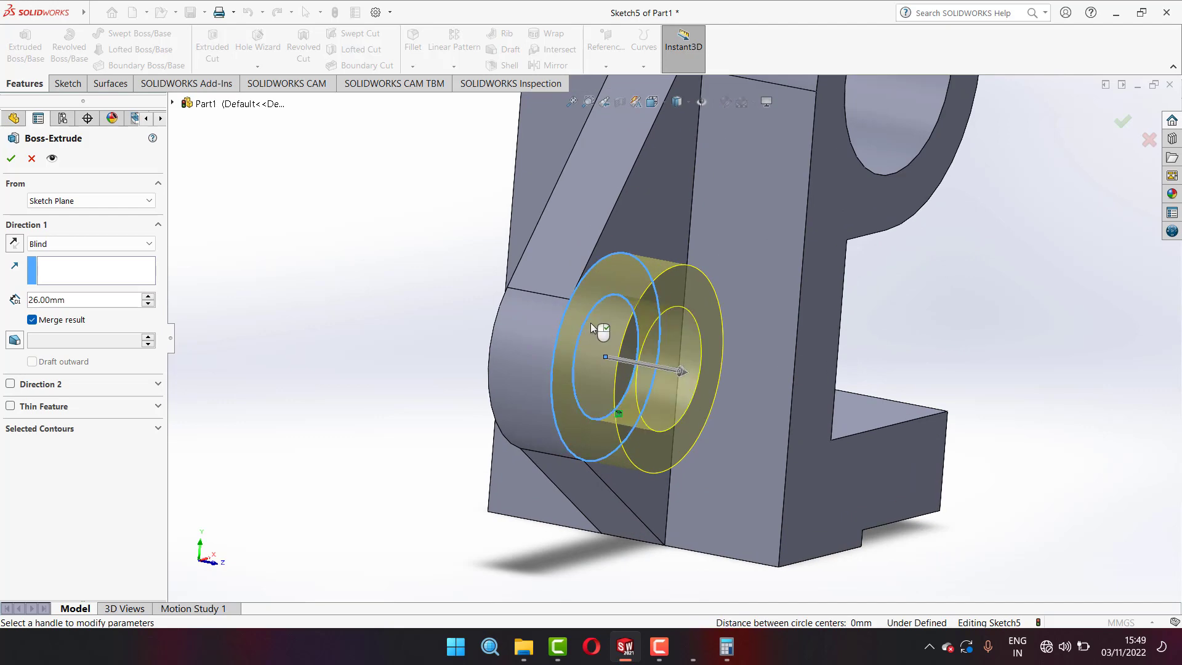
{"action": "left_click", "coordinate": [693, 646]}
{"action": "scroll", "coordinate": [836, 374], "scroll_direction": "down", "scroll_amount": 1}
{"action": "scroll", "coordinate": [836, 374], "scroll_direction": "down", "scroll_amount": 3}
{"action": "scroll", "coordinate": [836, 373], "scroll_direction": "up", "scroll_amount": 1}
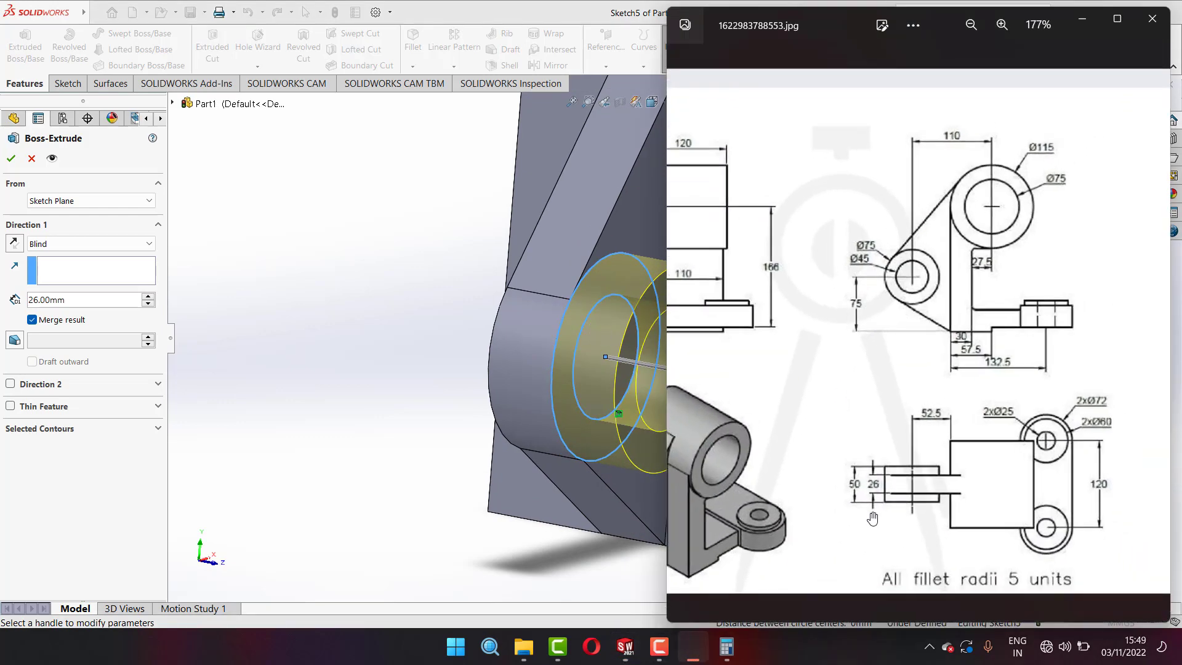
{"action": "scroll", "coordinate": [836, 374], "scroll_direction": "up", "scroll_amount": 2}
{"action": "left_click", "coordinate": [722, 656]}
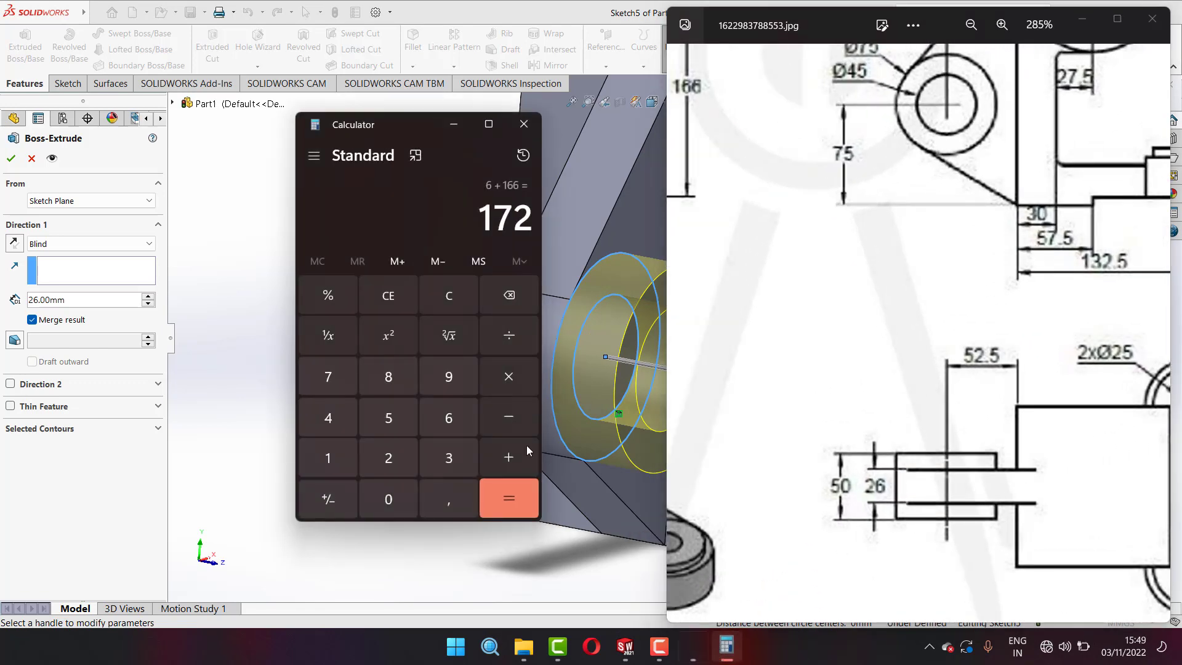
{"action": "left_click", "coordinate": [390, 413]}
{"action": "left_click", "coordinate": [394, 499]}
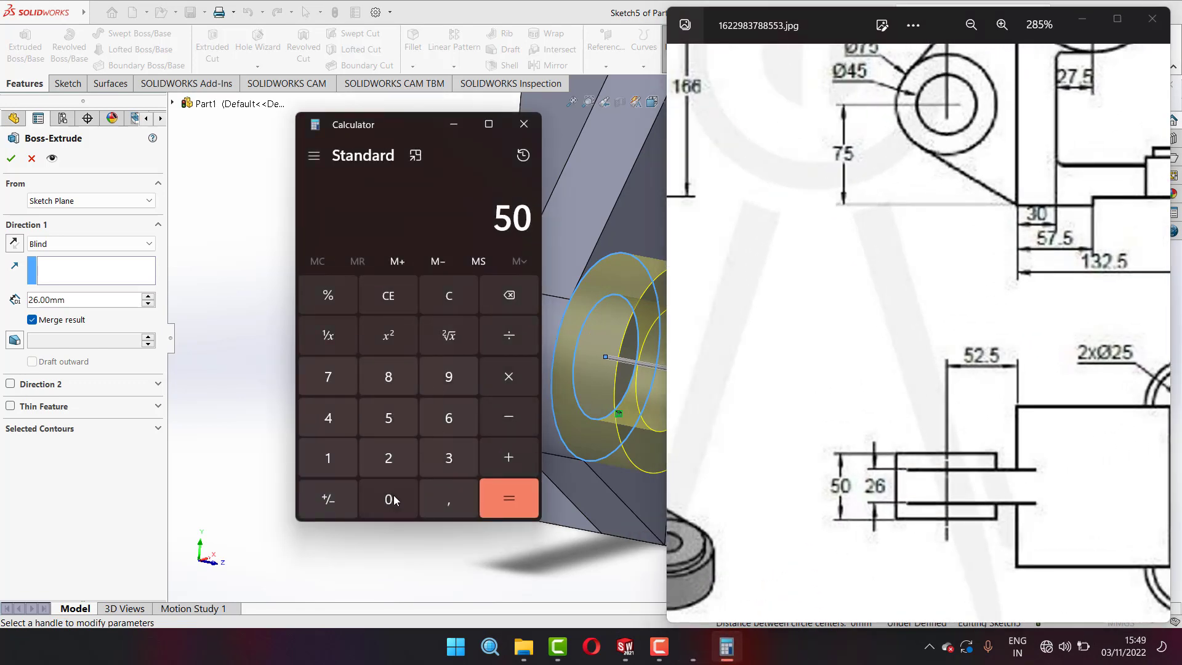
{"action": "left_click", "coordinate": [507, 419]}
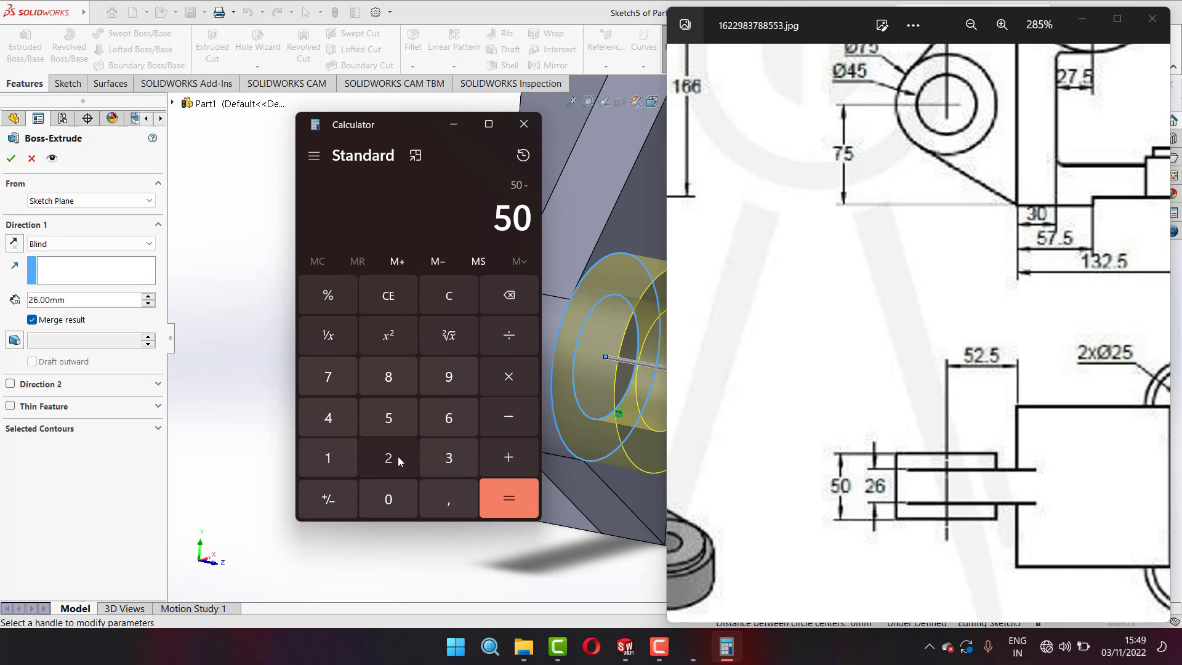
{"action": "left_click", "coordinate": [399, 461]}
{"action": "left_click", "coordinate": [459, 433]}
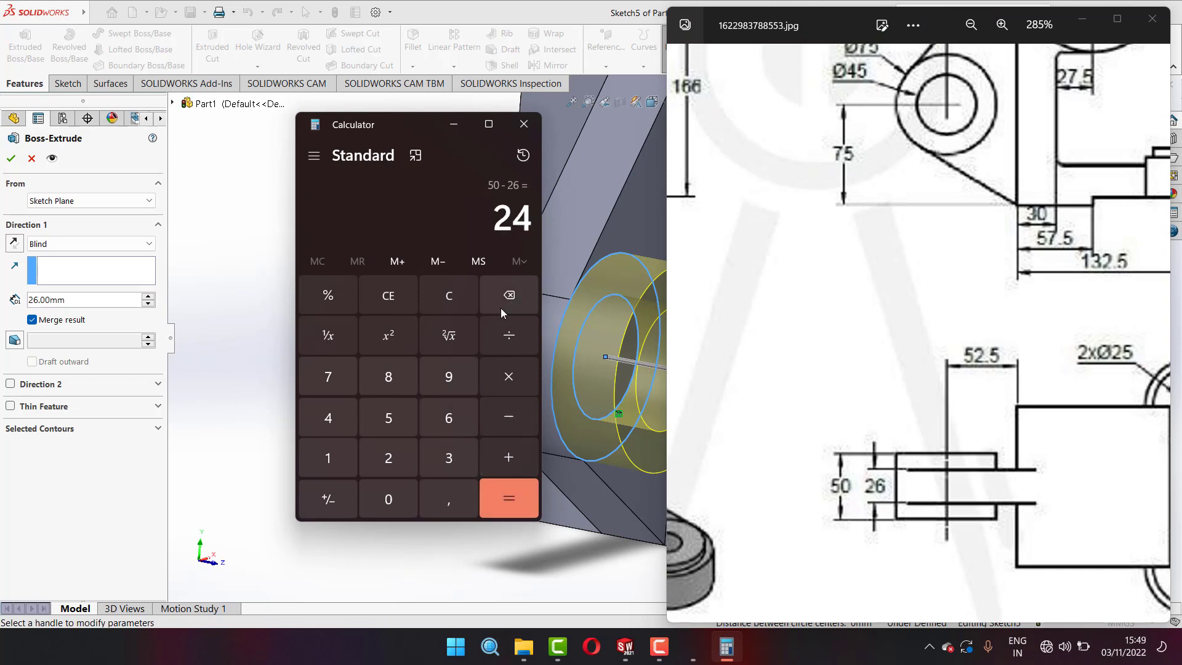
{"action": "left_click", "coordinate": [519, 344]}
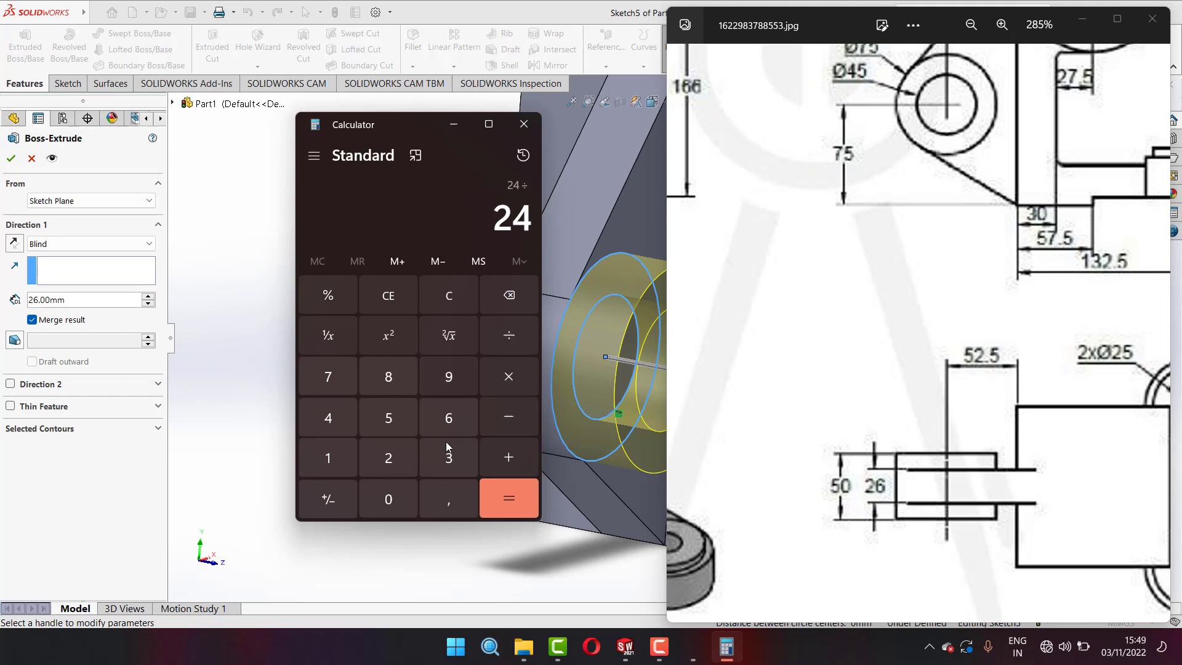
{"action": "left_click", "coordinate": [388, 464]}
{"action": "left_click", "coordinate": [534, 494]}
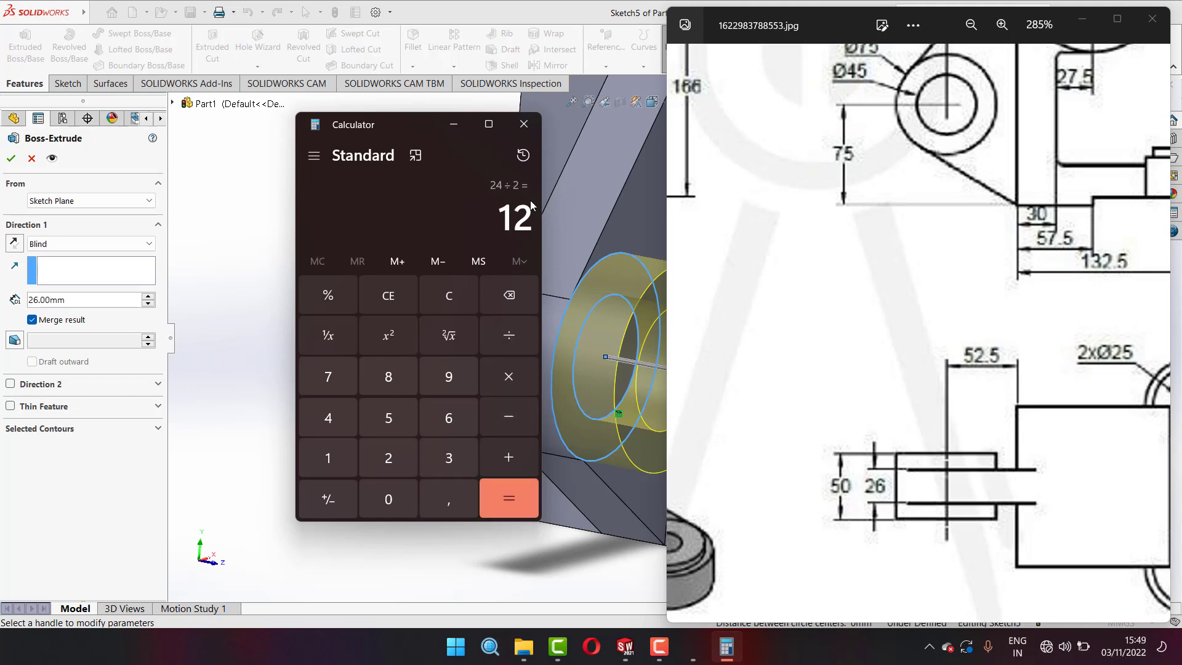
{"action": "left_click", "coordinate": [453, 130]}
{"action": "left_click", "coordinate": [20, 296]}
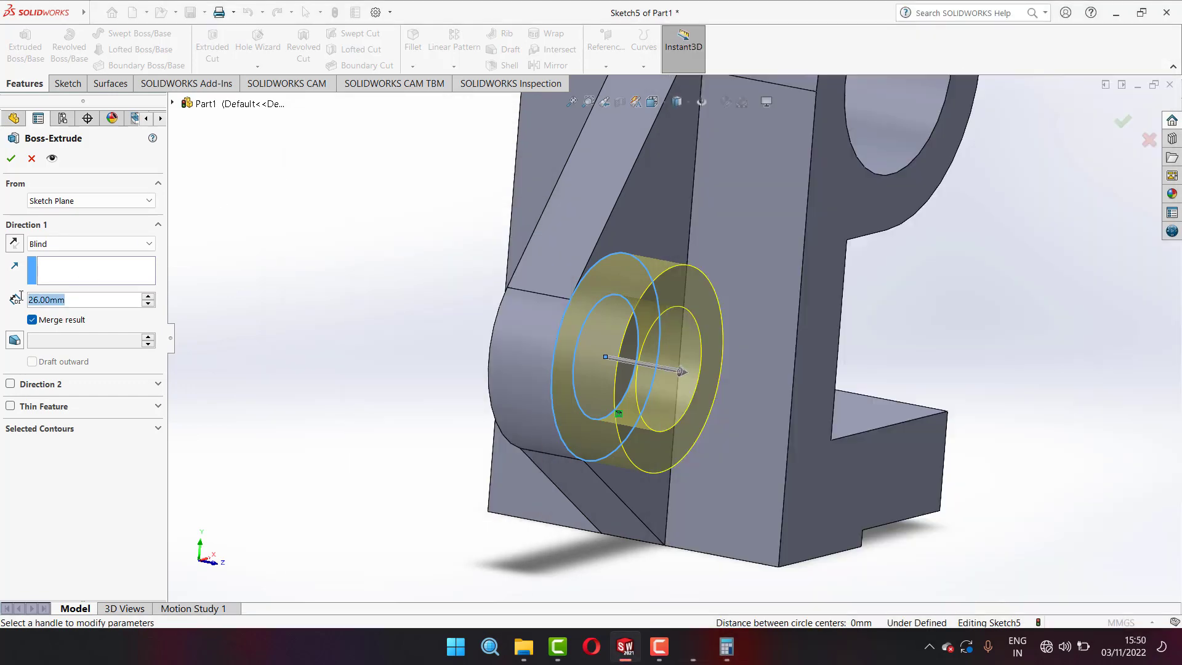
- Set the ring depth to 12 mm to create Boss-Extrude3, then fit the part in view
{"action": "type", "text": "12"}
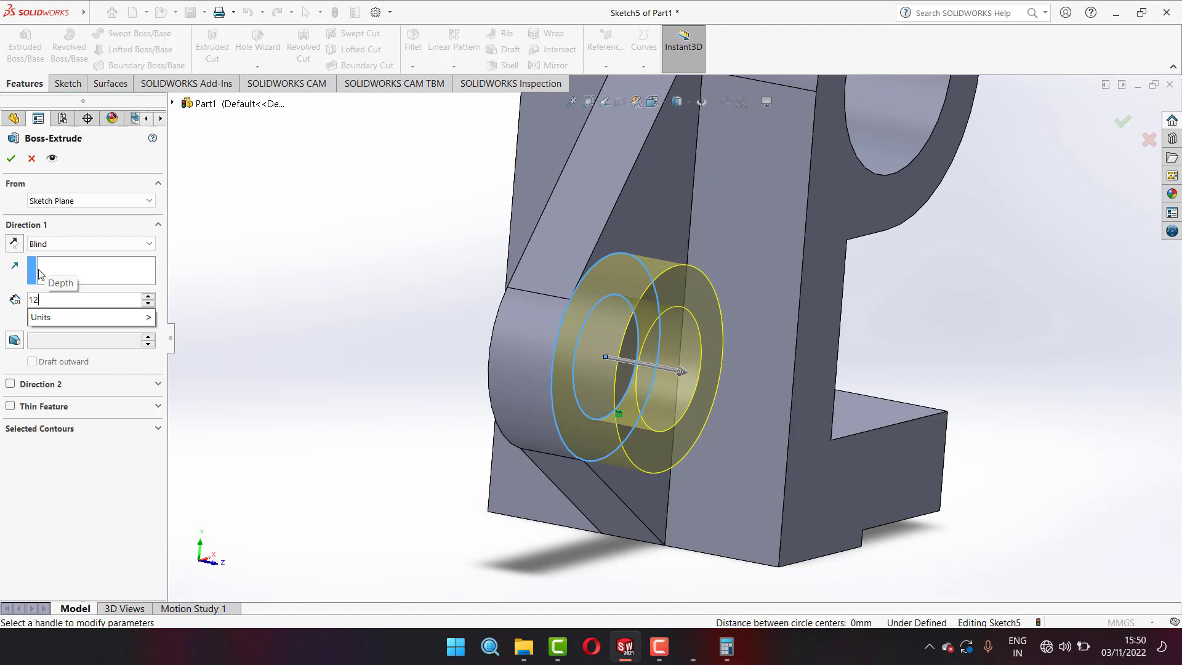
{"action": "key", "text": "Return"}
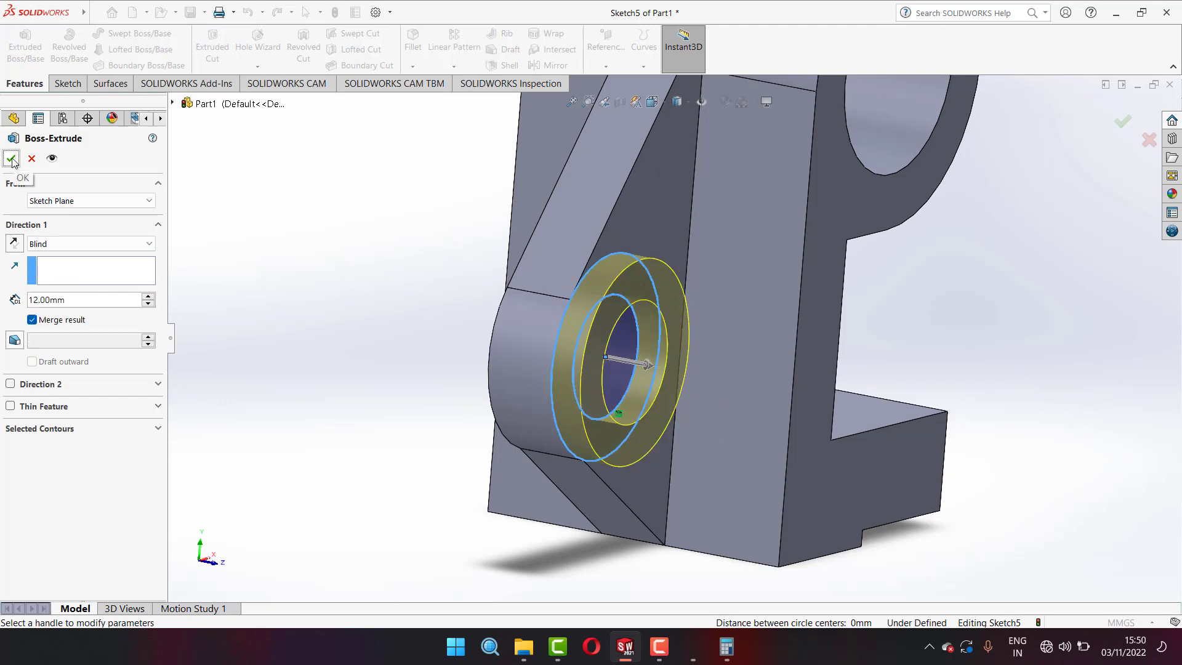
{"action": "left_click", "coordinate": [12, 160]}
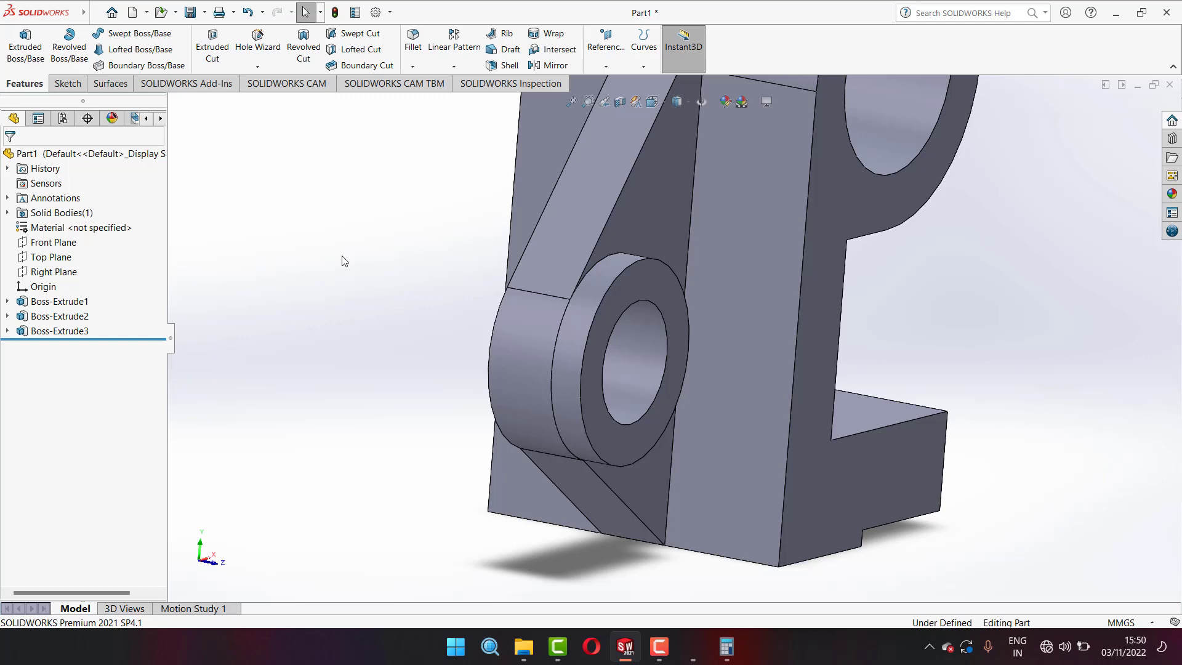
{"action": "key", "text": "z"}
{"action": "key", "text": "z"}
{"action": "scroll", "coordinate": [828, 224], "scroll_direction": "down", "scroll_amount": 2}
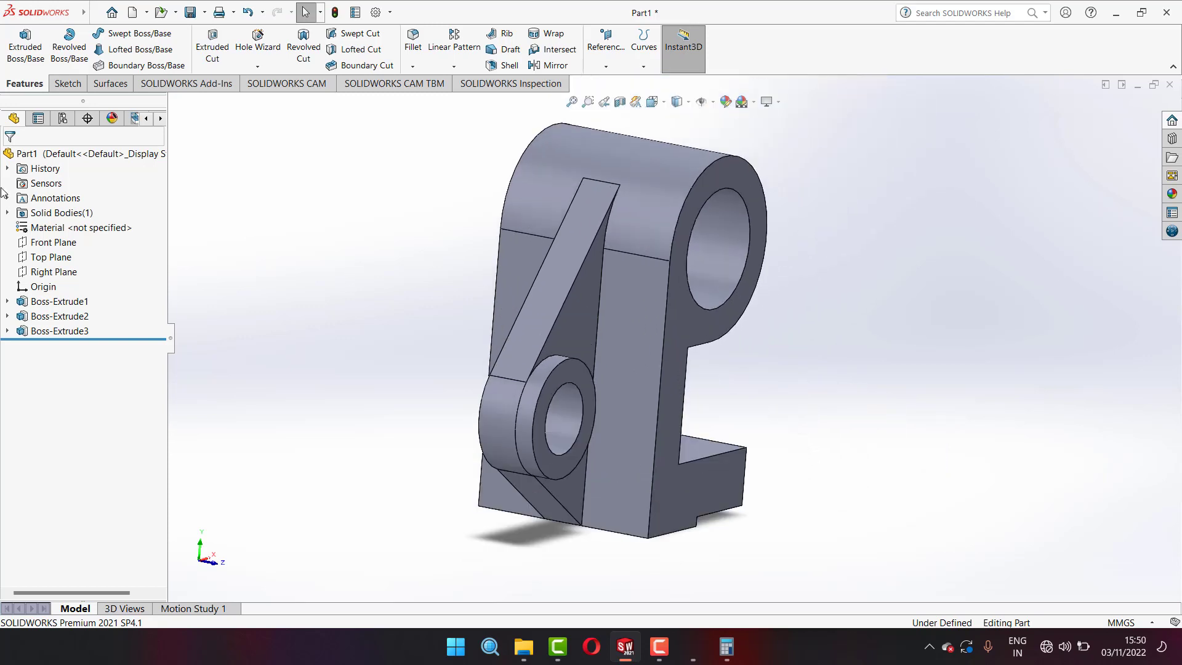
- Try the Mirror tool, cancel it, and browse the fillet and chamfer options
{"action": "left_click", "coordinate": [43, 243]}
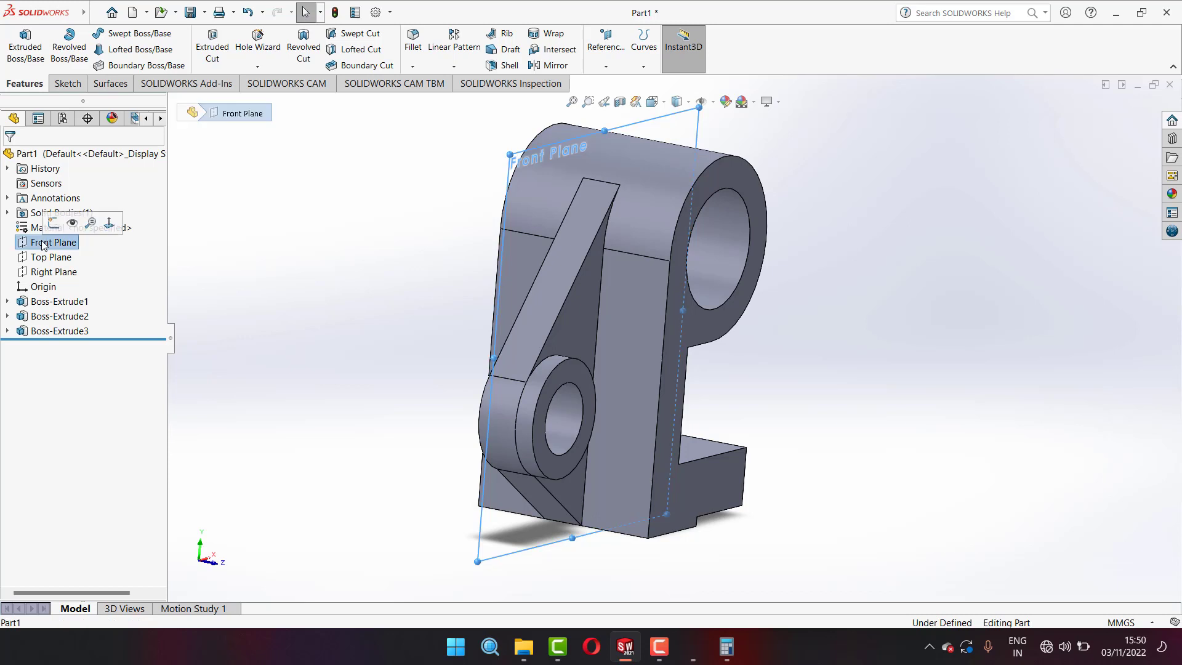
{"action": "left_click", "coordinate": [329, 258]}
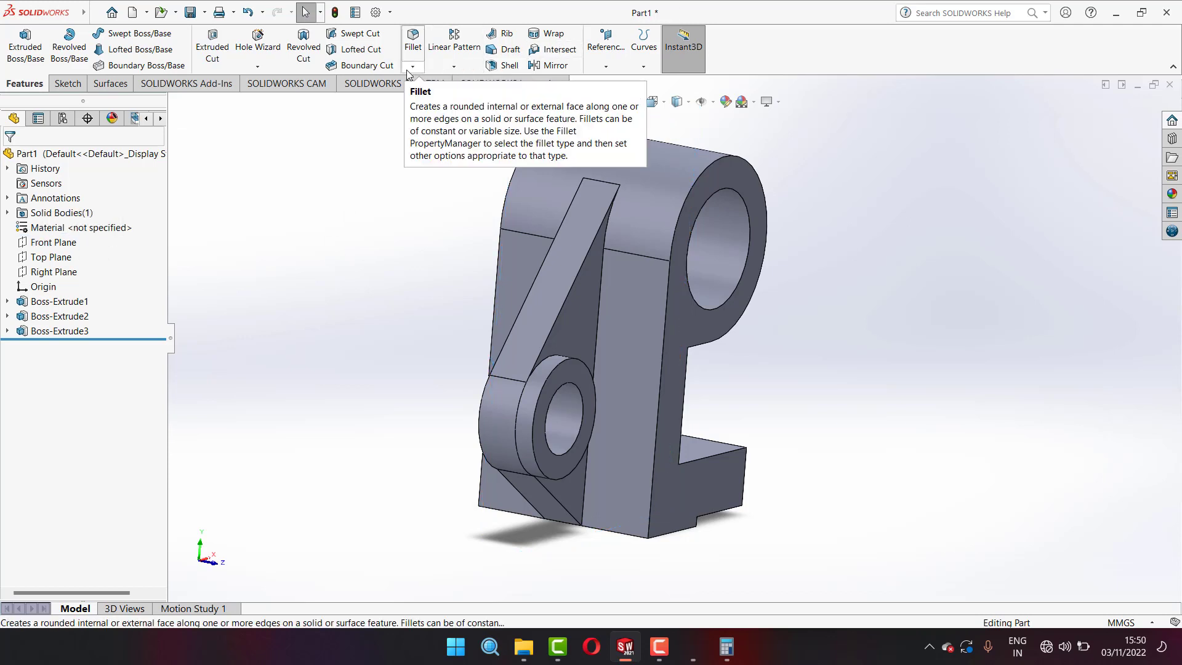
{"action": "left_click", "coordinate": [545, 65]}
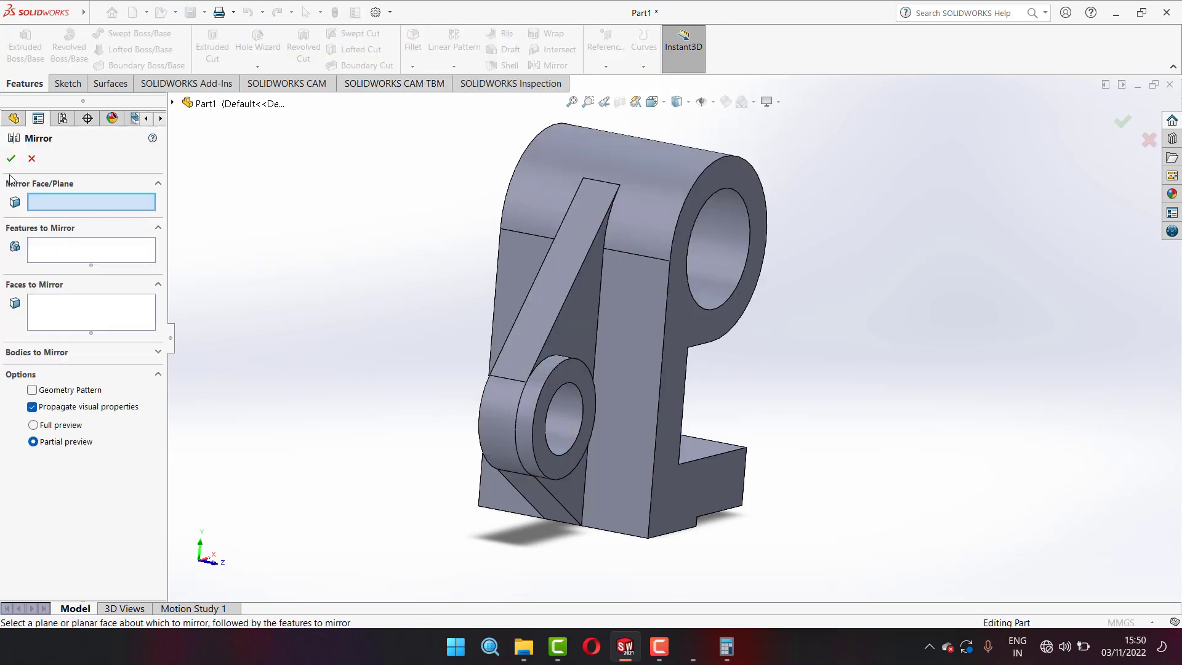
{"action": "left_click", "coordinate": [31, 159]}
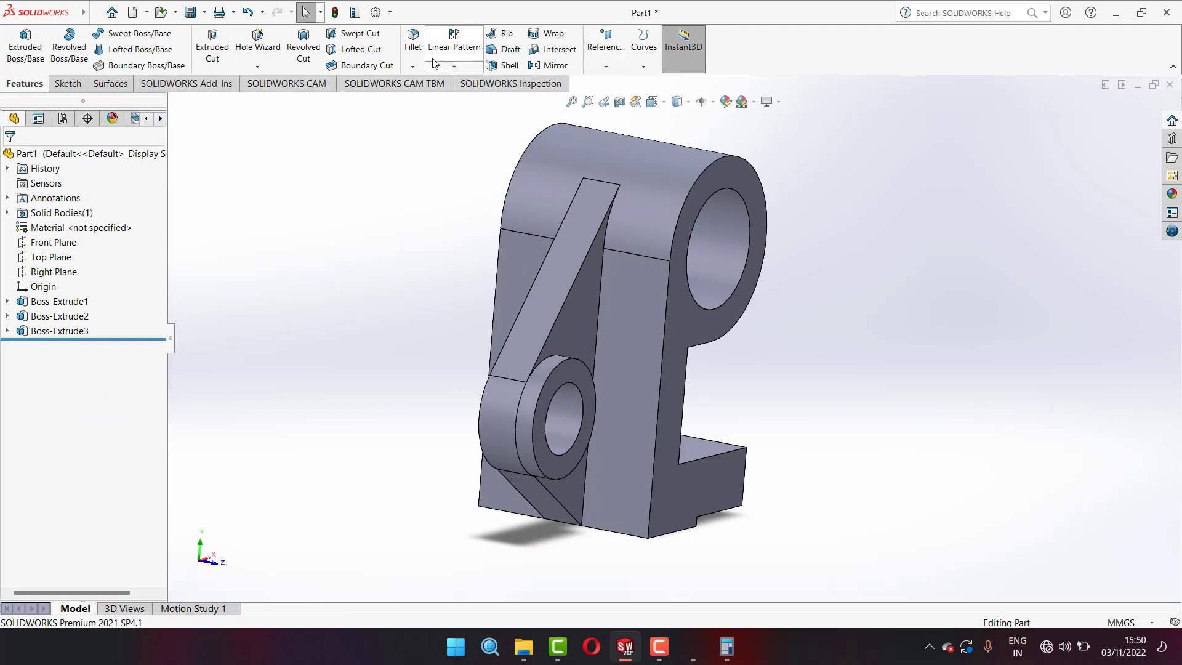
{"action": "left_click", "coordinate": [413, 66]}
- Mirror Boss-Extrude3 about the Front Plane to create Mirror1
{"action": "left_click", "coordinate": [550, 65]}
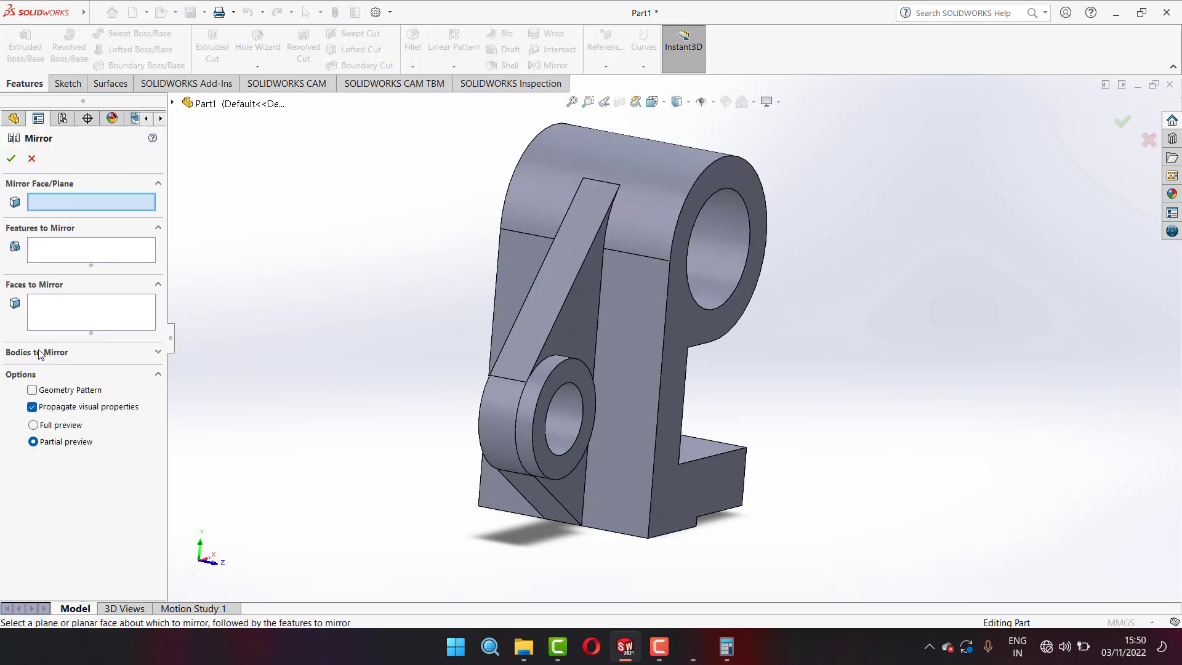
{"action": "left_click", "coordinate": [563, 371]}
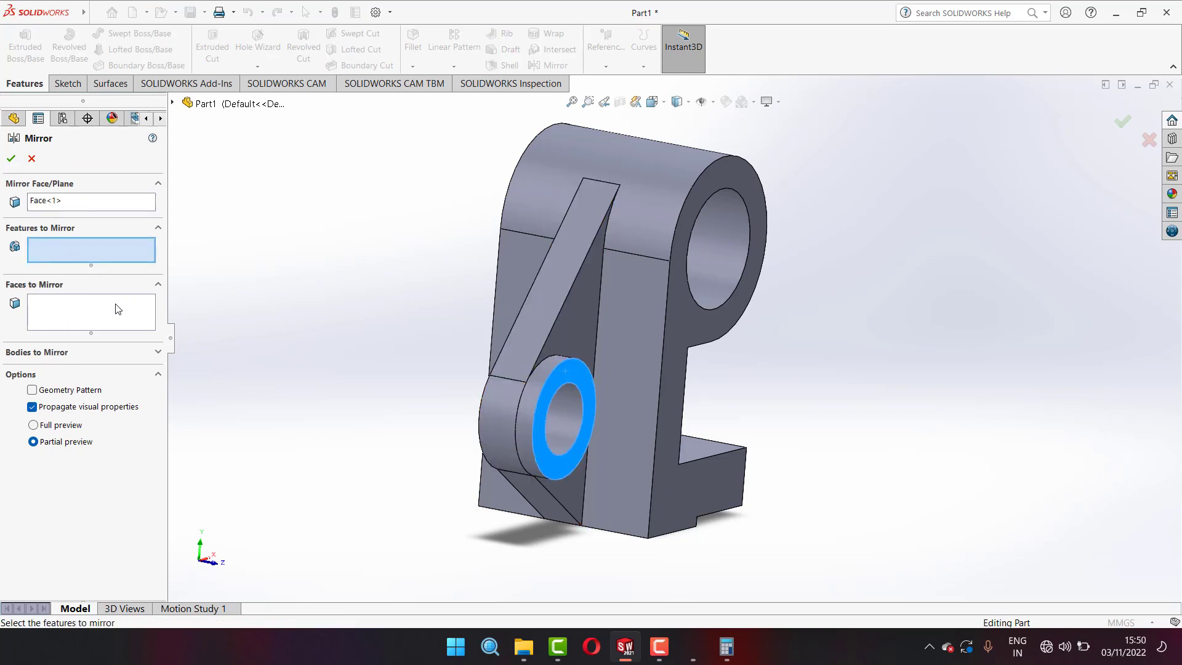
{"action": "left_click", "coordinate": [173, 103]}
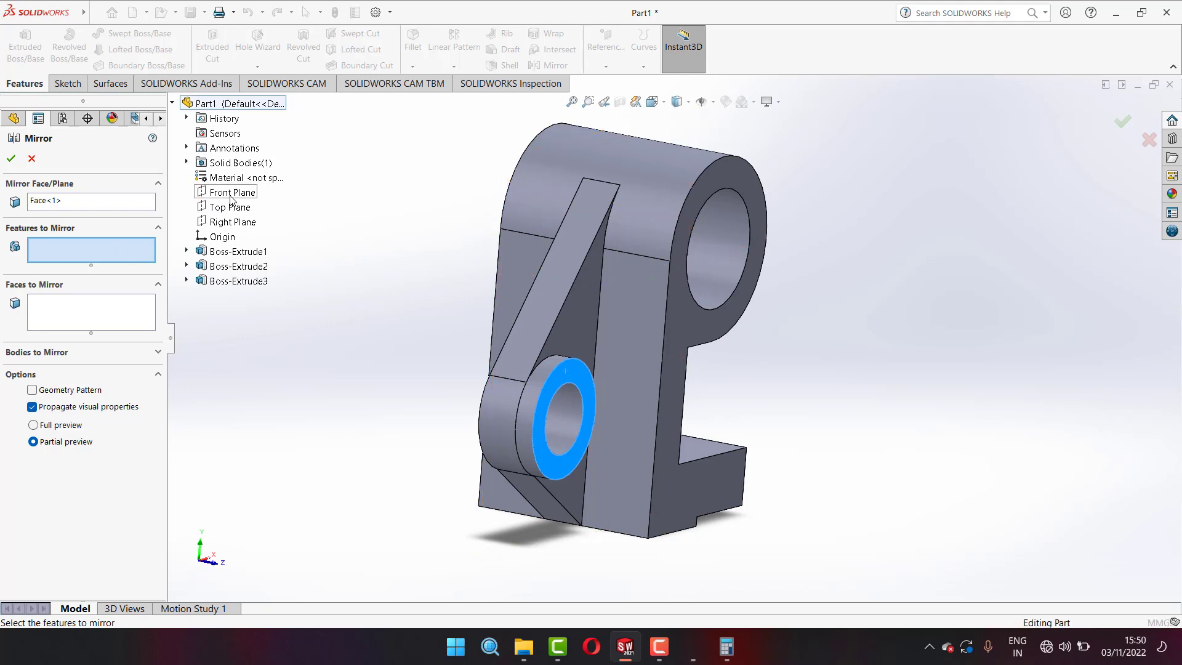
{"action": "left_click", "coordinate": [87, 324]}
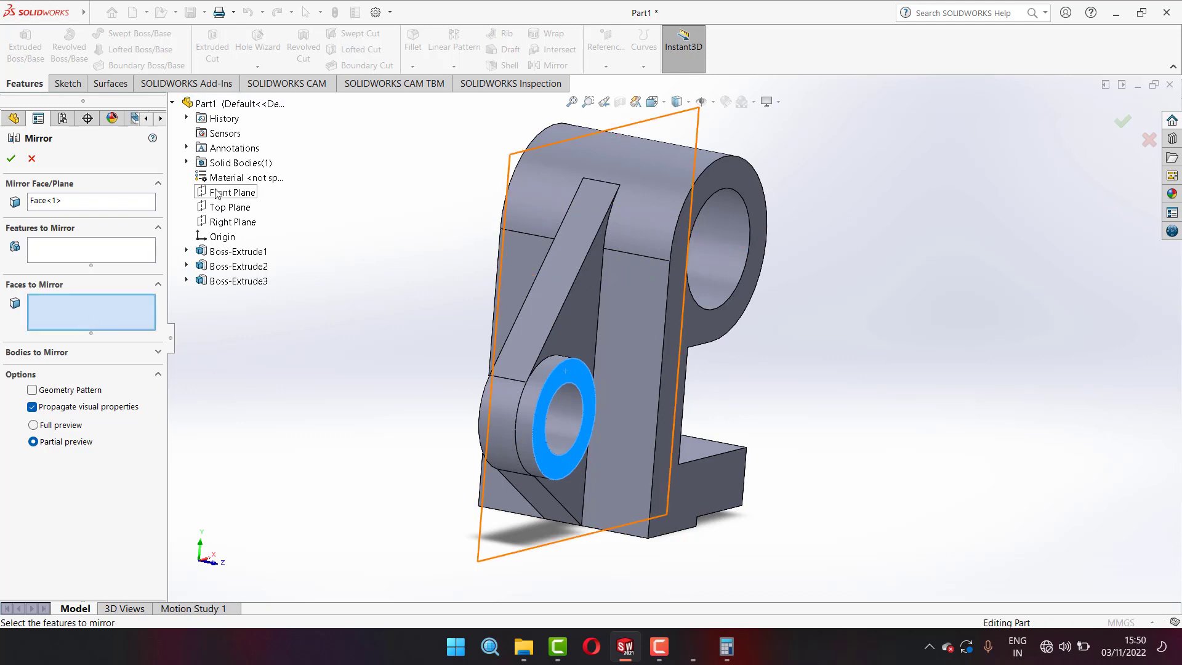
{"action": "left_click", "coordinate": [114, 252]}
{"action": "left_click", "coordinate": [100, 207]}
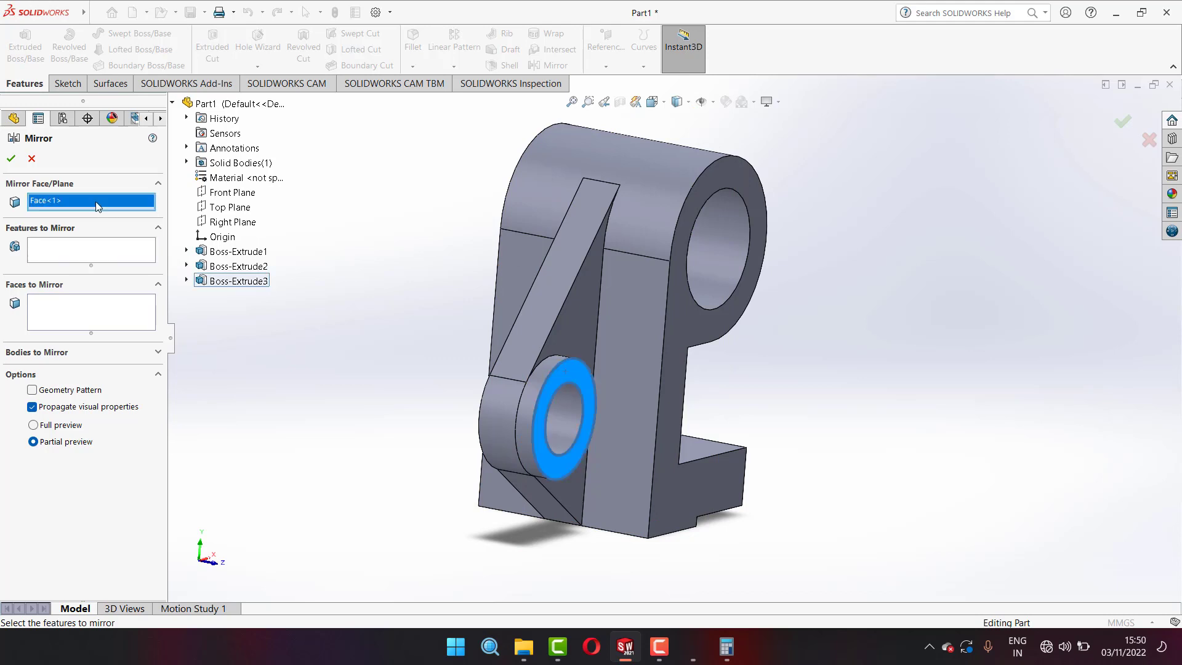
{"action": "left_click", "coordinate": [247, 197]}
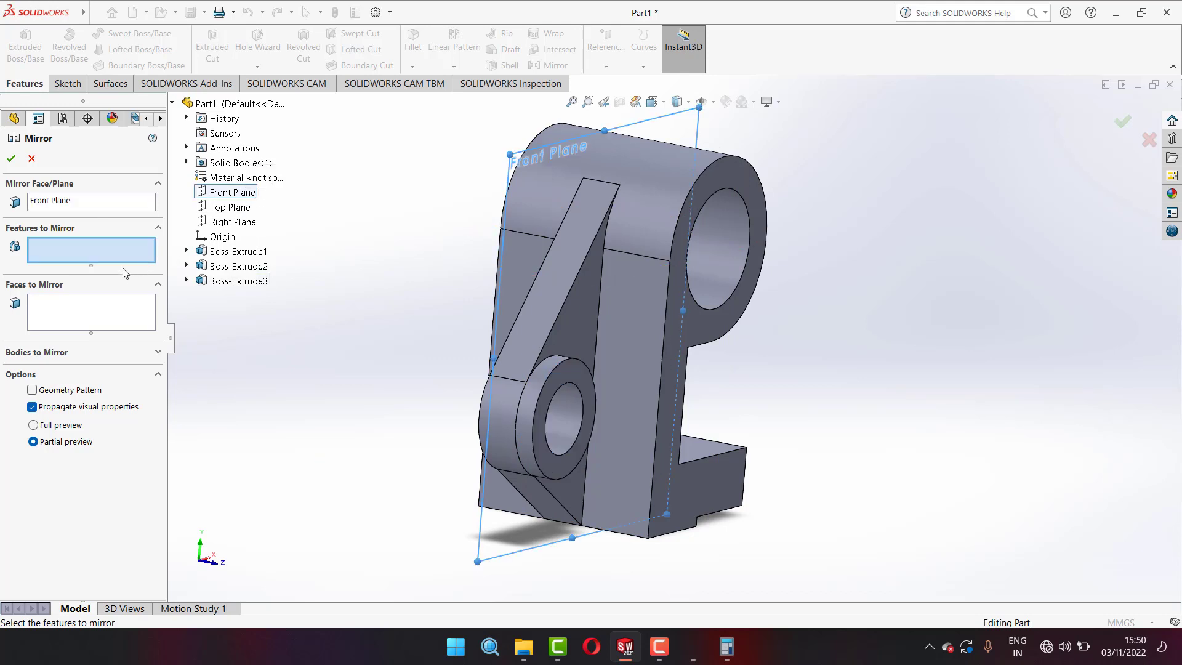
{"action": "left_click", "coordinate": [550, 389]}
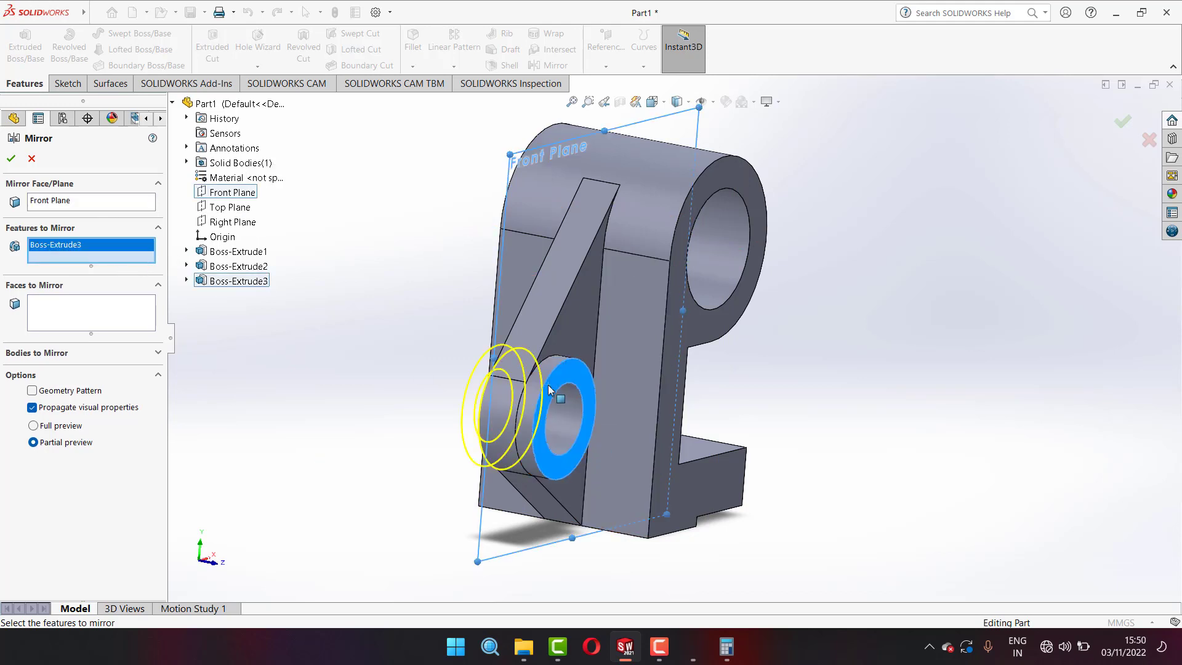
{"action": "left_click", "coordinate": [12, 159]}
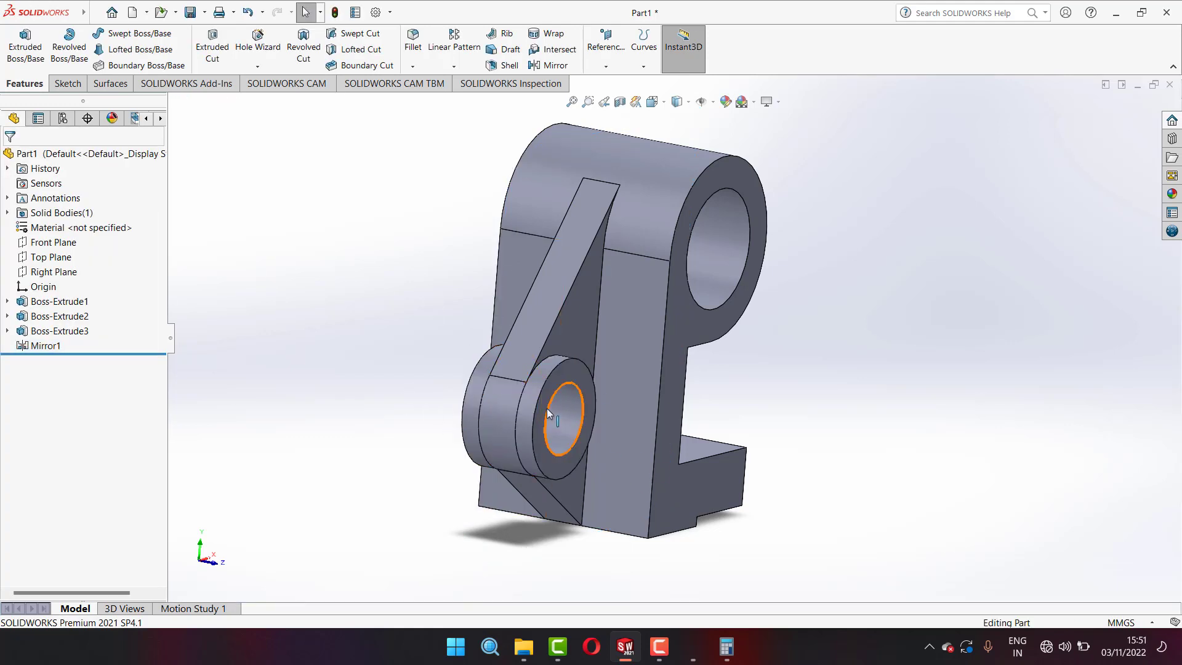
- Orbit and fit the mirrored bracket to inspect it from the other side
{"action": "mouse_move", "coordinate": [526, 337]}
{"action": "middle_mouse_down"}
{"action": "mouse_move", "coordinate": [646, 371]}
{"action": "mouse_move", "coordinate": [516, 484]}
{"action": "middle_mouse_up"}
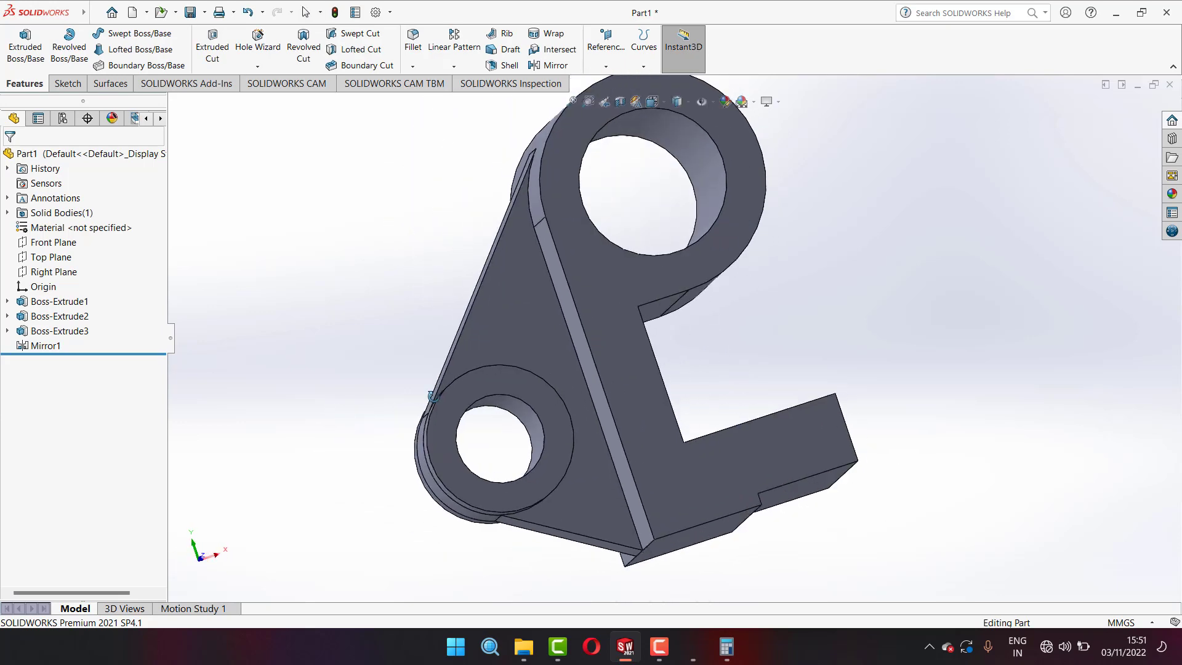
{"action": "key", "text": "f"}
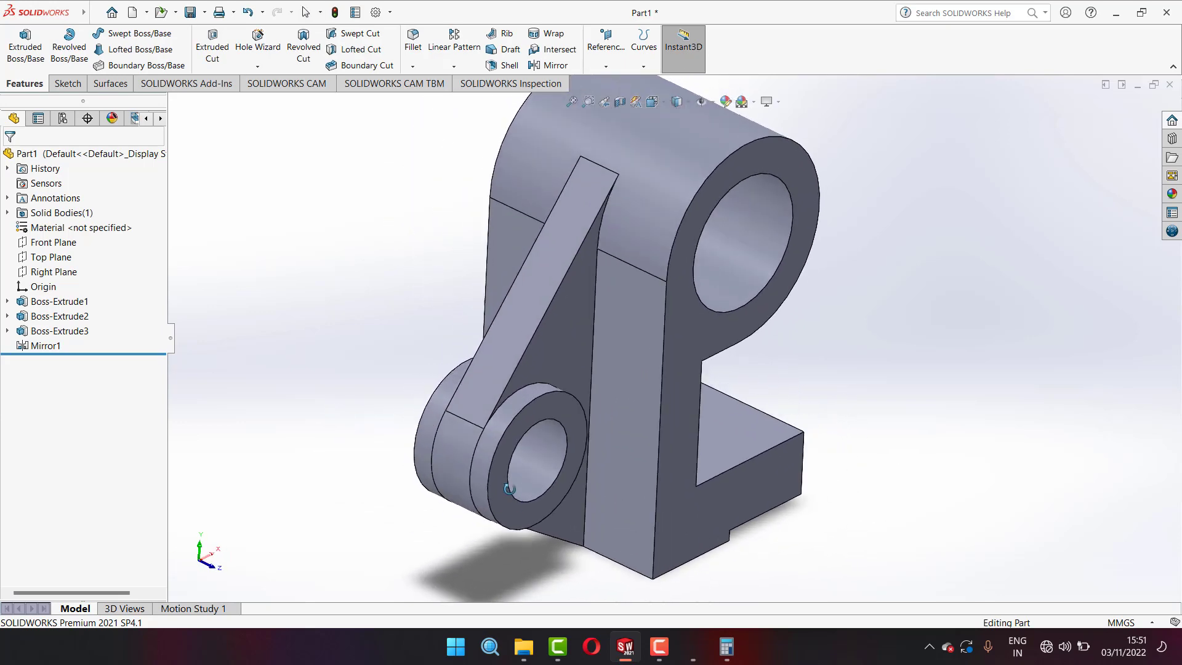
{"action": "scroll", "coordinate": [634, 361], "scroll_direction": "down", "scroll_amount": 3}
{"action": "scroll", "coordinate": [634, 361], "scroll_direction": "down", "scroll_amount": 1}
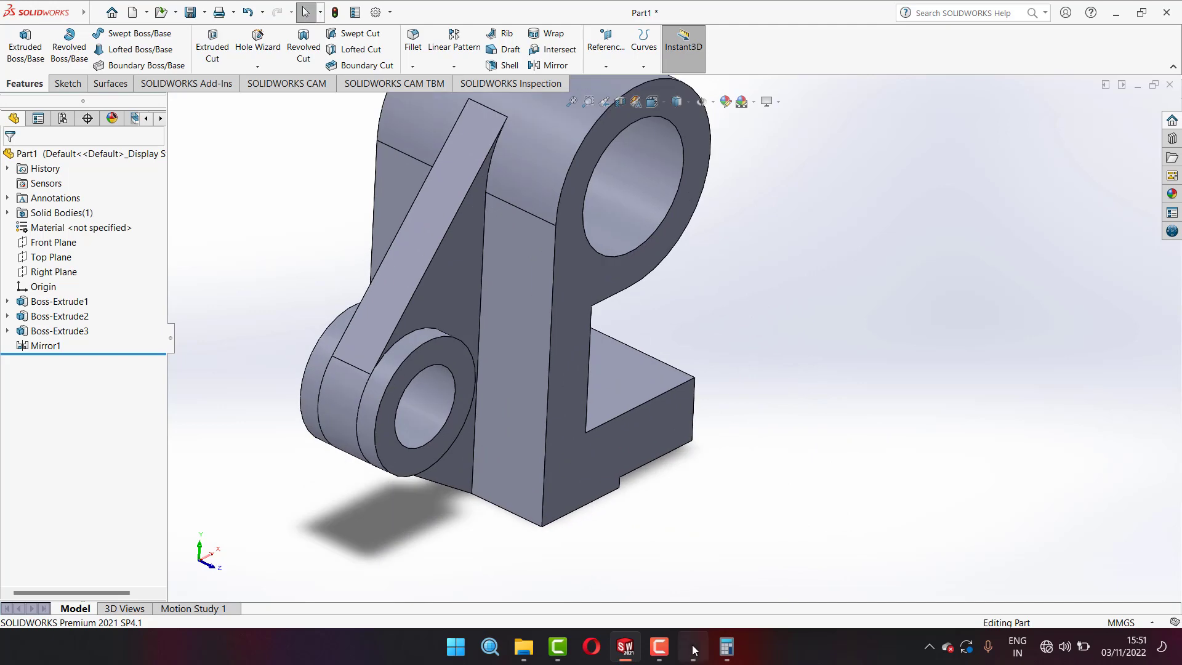
{"action": "left_click", "coordinate": [693, 646]}
{"action": "scroll", "coordinate": [890, 360], "scroll_direction": "down", "scroll_amount": 2}
{"action": "scroll", "coordinate": [1025, 437], "scroll_direction": "up", "scroll_amount": 2}
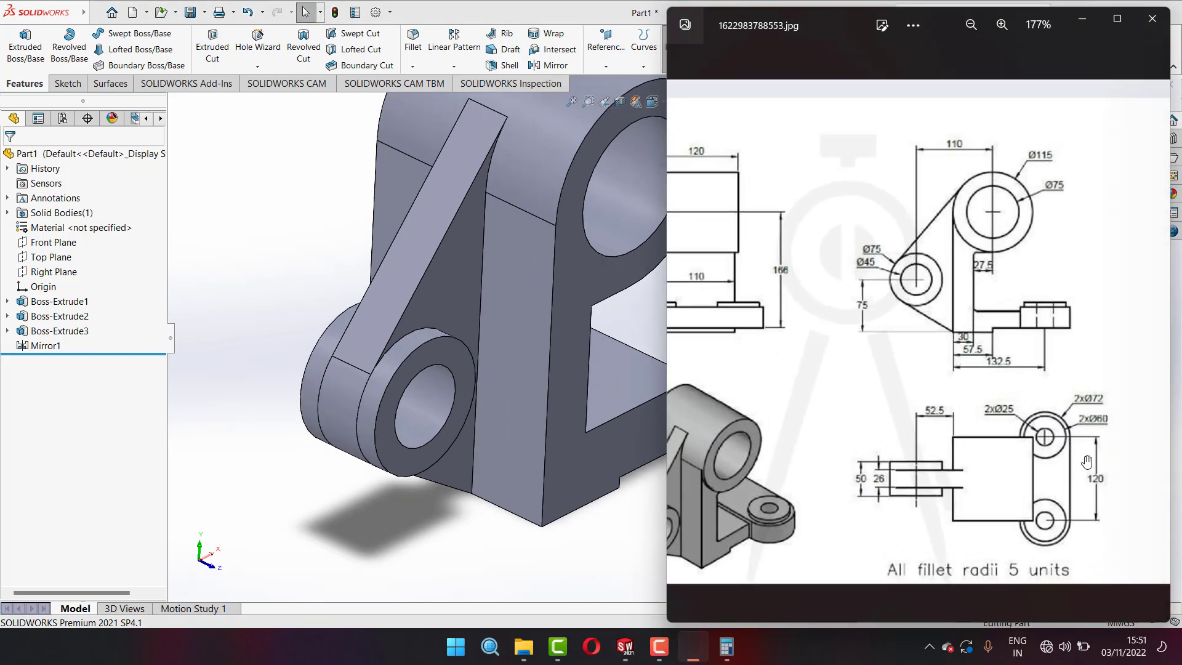
{"action": "scroll", "coordinate": [1025, 437], "scroll_direction": "up", "scroll_amount": 2}
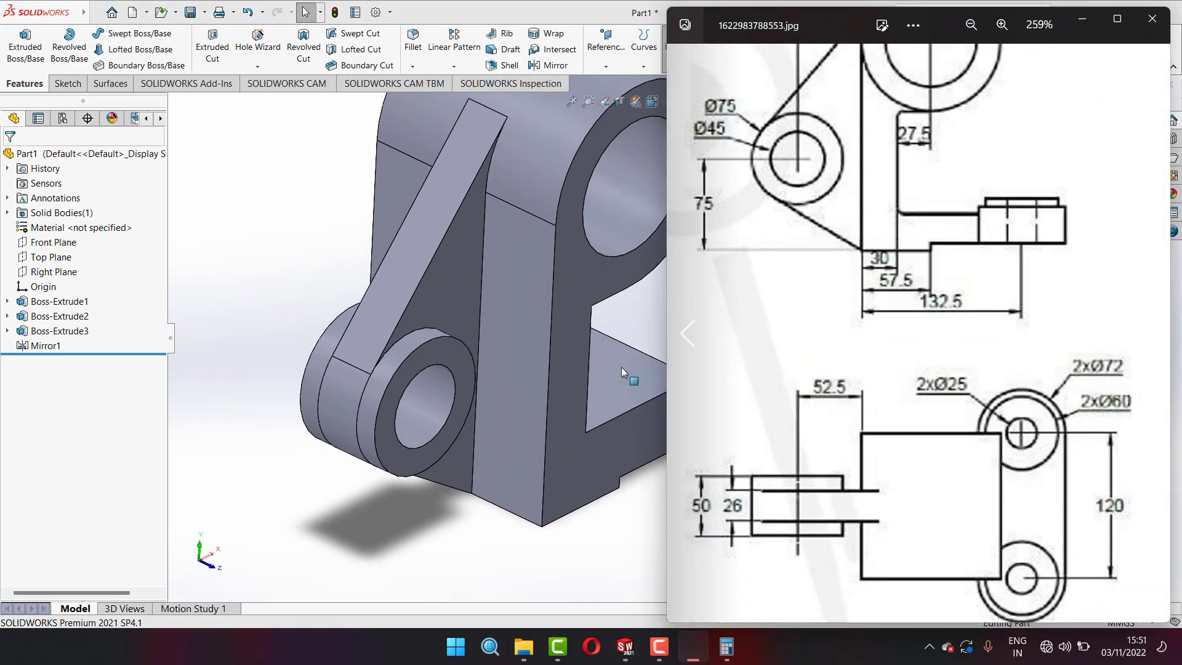
- View the base block's top face straight on, then orbit back to 3D
{"action": "left_click", "coordinate": [641, 315]}
{"action": "left_click", "coordinate": [644, 359]}
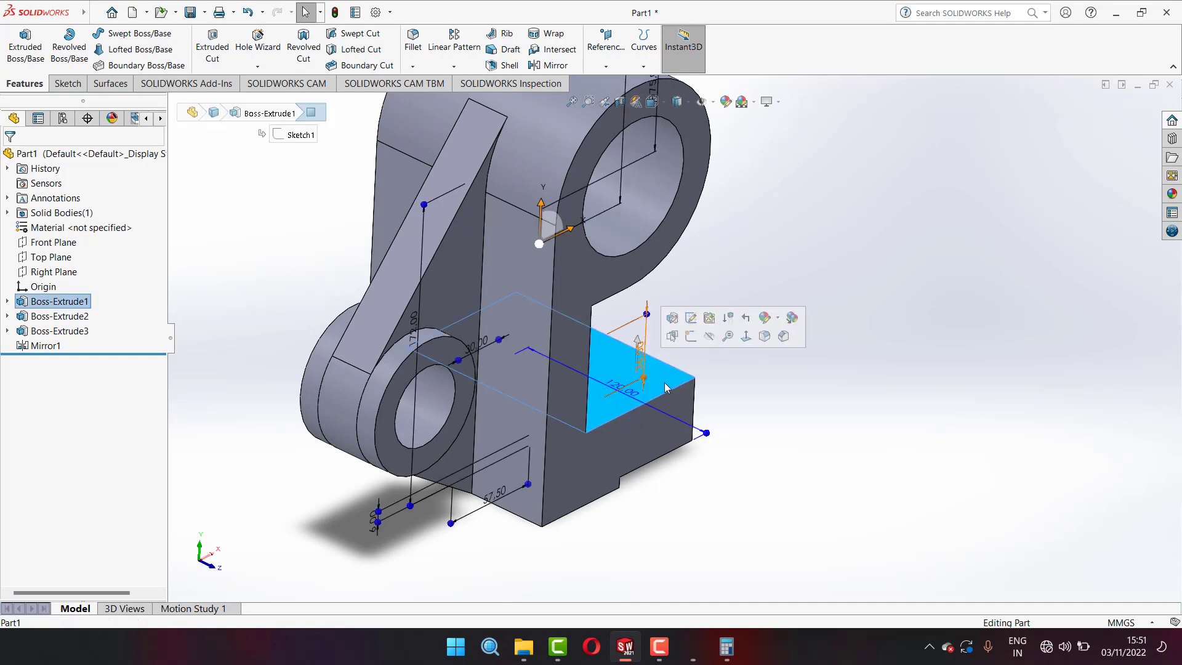
{"action": "left_click", "coordinate": [746, 336]}
{"action": "scroll", "coordinate": [654, 315], "scroll_direction": "up", "scroll_amount": 3}
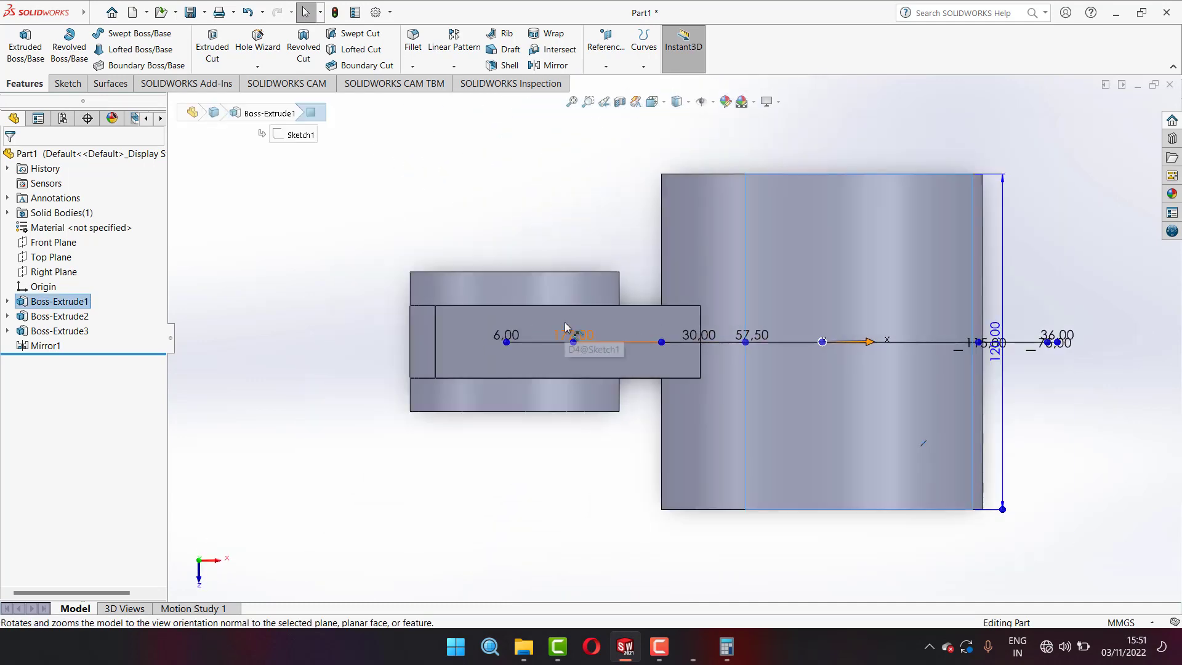
{"action": "scroll", "coordinate": [719, 207], "scroll_direction": "down", "scroll_amount": 3}
{"action": "scroll", "coordinate": [673, 338], "scroll_direction": "up", "scroll_amount": 3}
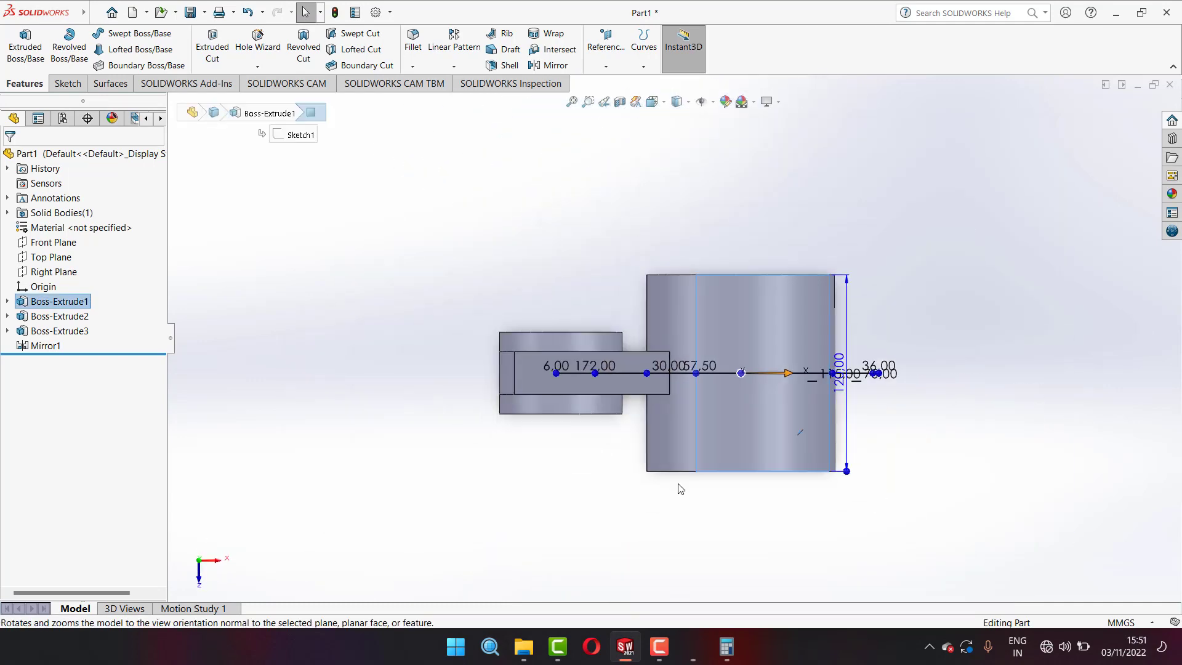
{"action": "middle_click_drag", "start_coordinate": [762, 406], "coordinate": [729, 312]}
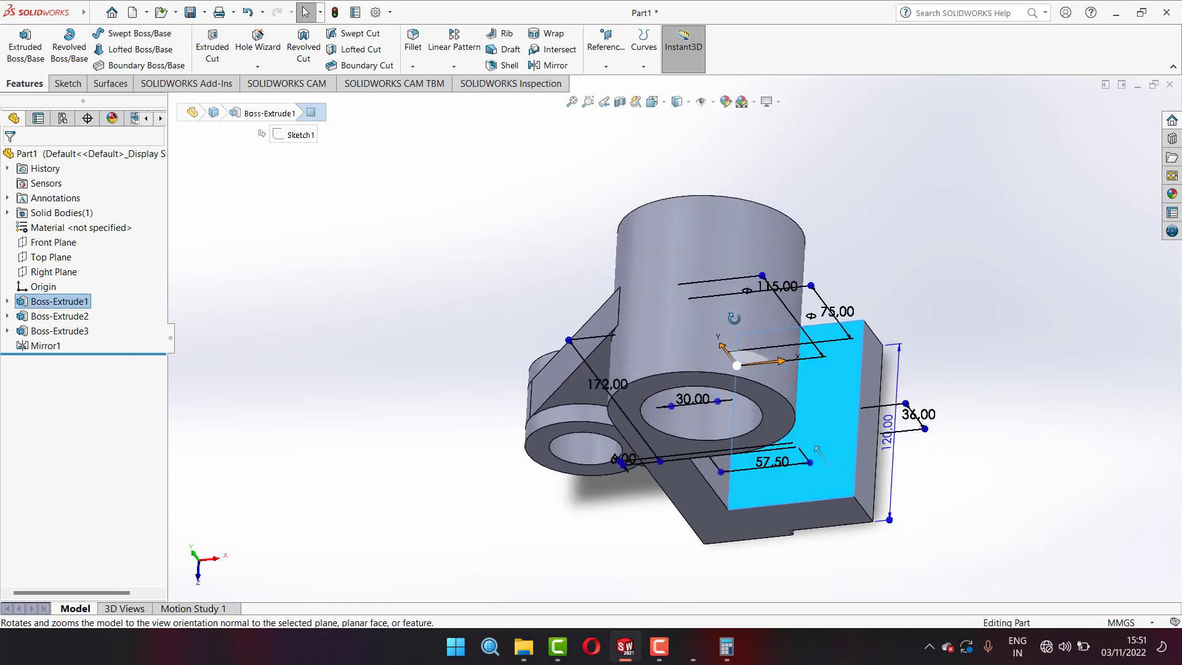
{"action": "scroll", "coordinate": [714, 259], "scroll_direction": "down", "scroll_amount": 3}
- Clear the face selections and bring the reference drawing up beside the model
{"action": "left_click", "coordinate": [897, 465]}
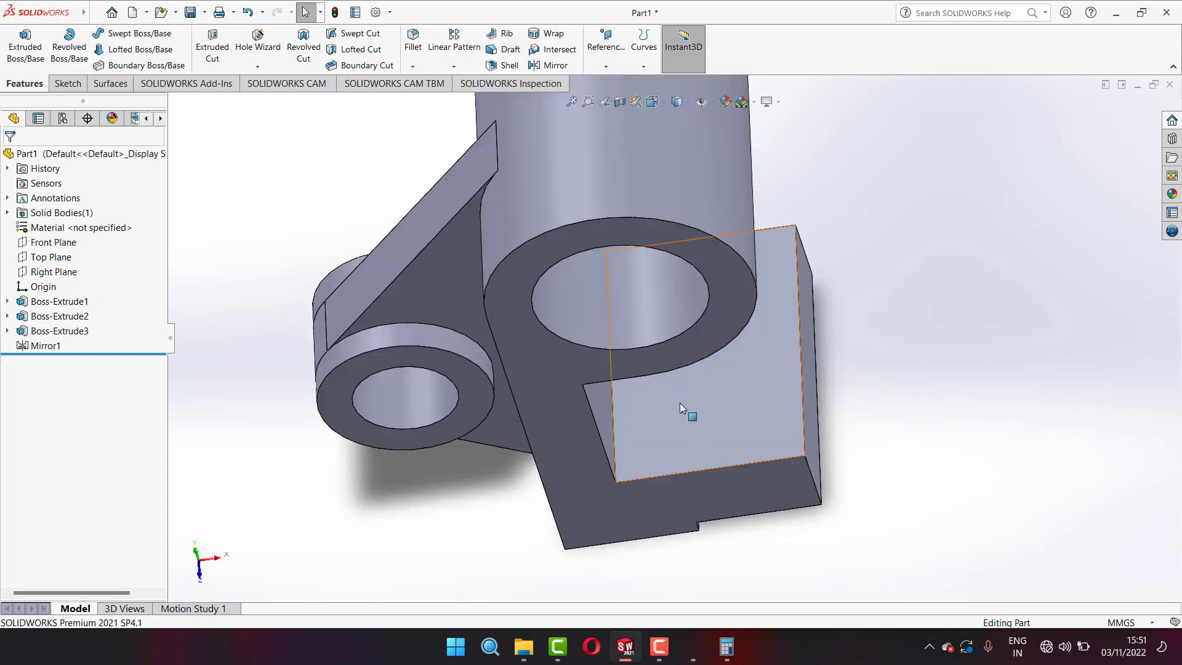
{"action": "left_click", "coordinate": [708, 425]}
{"action": "left_click", "coordinate": [1001, 427]}
{"action": "left_click", "coordinate": [775, 406]}
{"action": "left_click", "coordinate": [933, 462]}
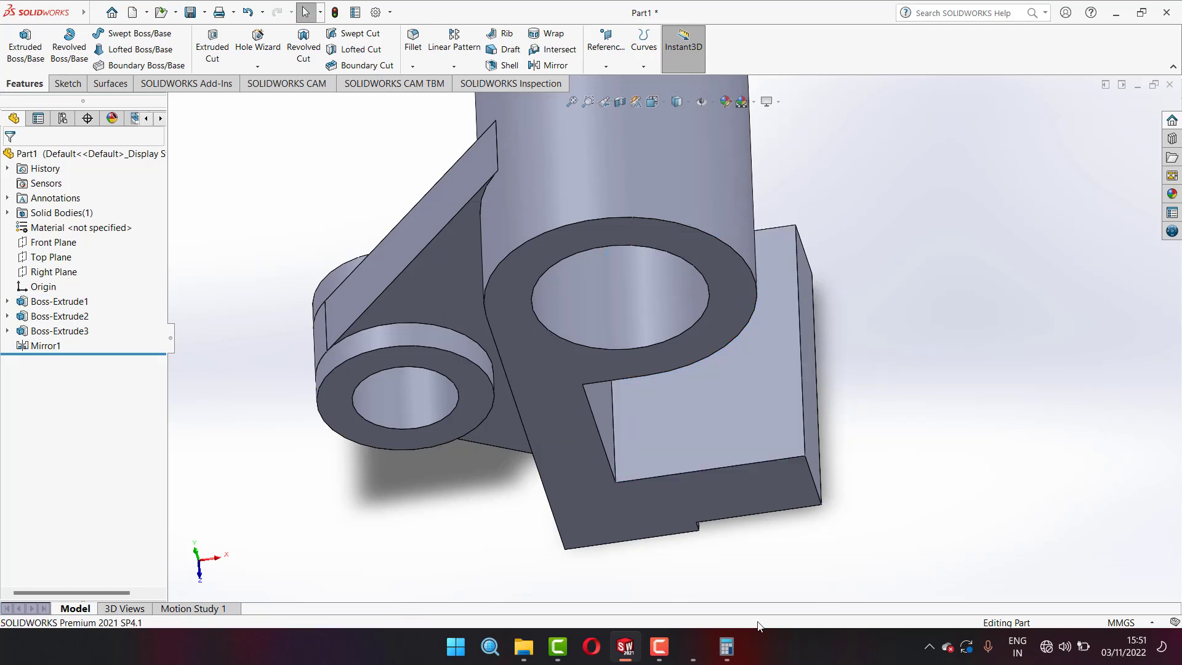
{"action": "left_click", "coordinate": [696, 646]}
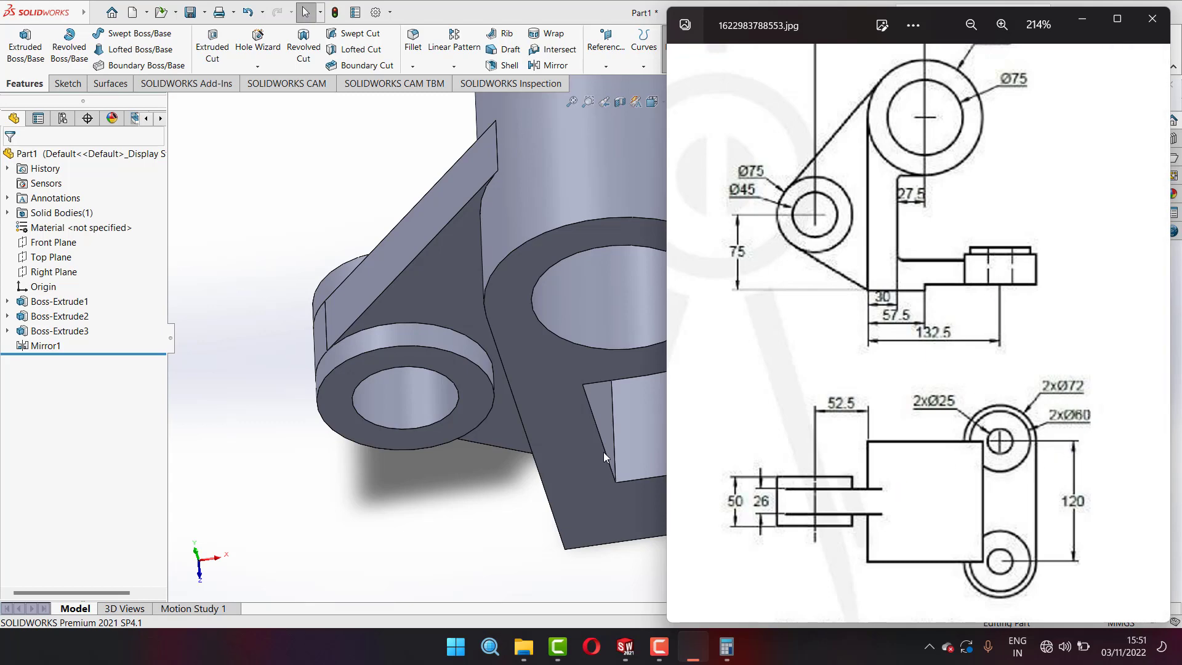
- Select the base block's side face to sketch on
{"action": "left_click", "coordinate": [65, 83]}
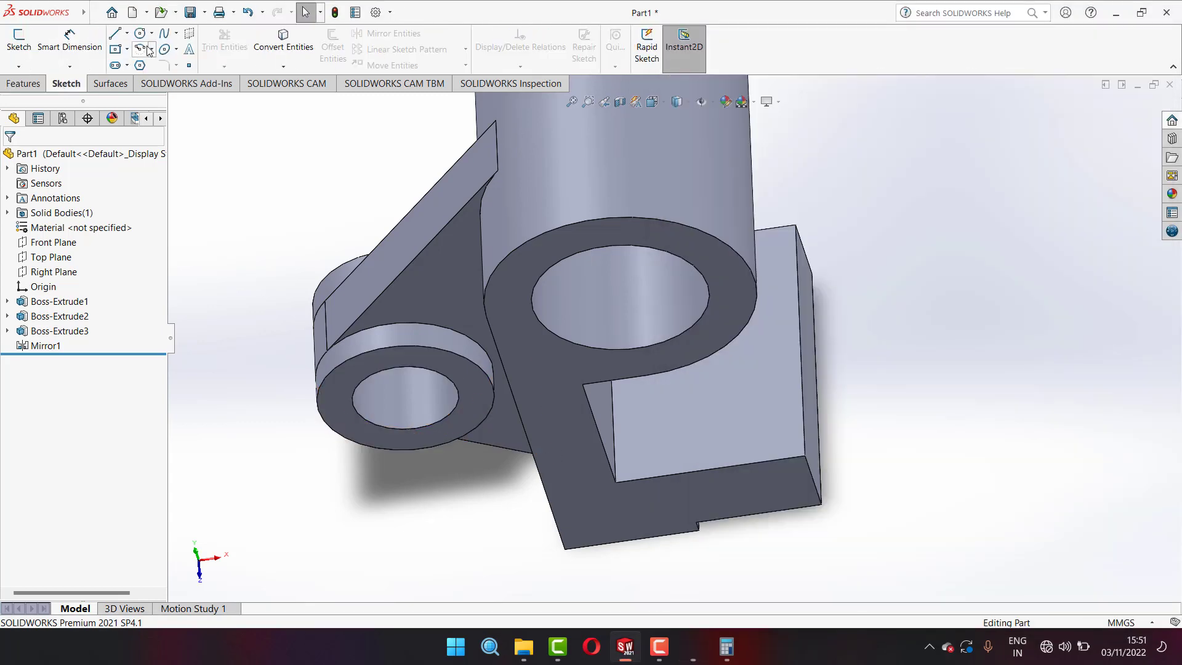
{"action": "left_click", "coordinate": [148, 48]}
{"action": "left_click", "coordinate": [126, 32]}
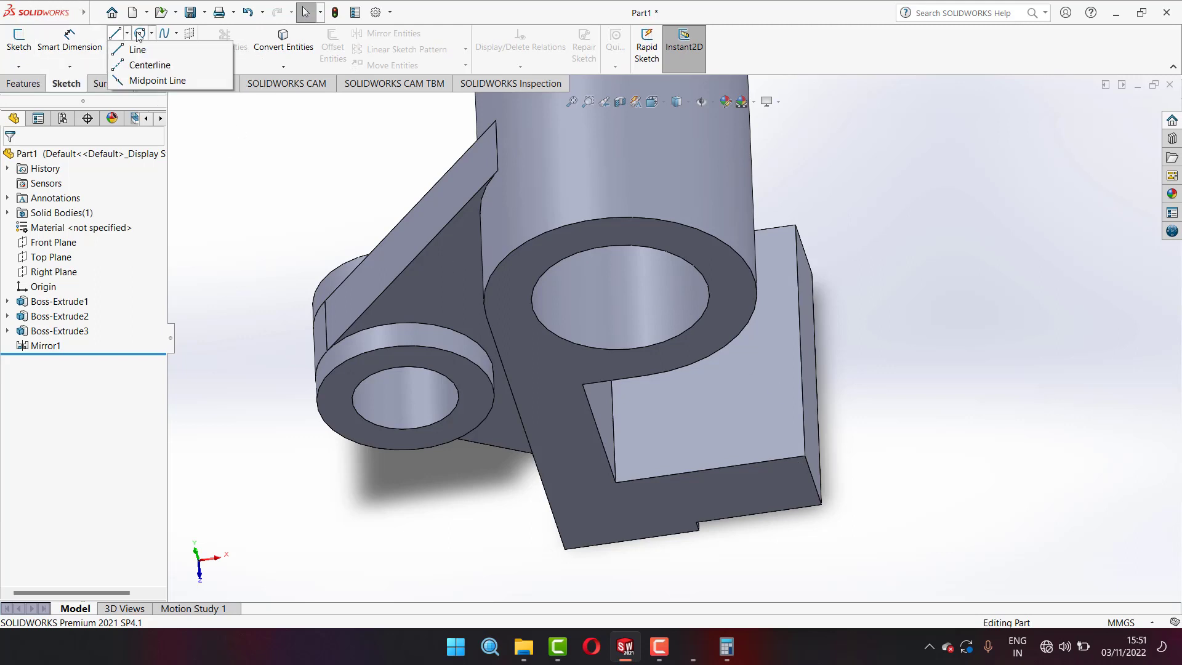
{"action": "left_click", "coordinate": [154, 49]}
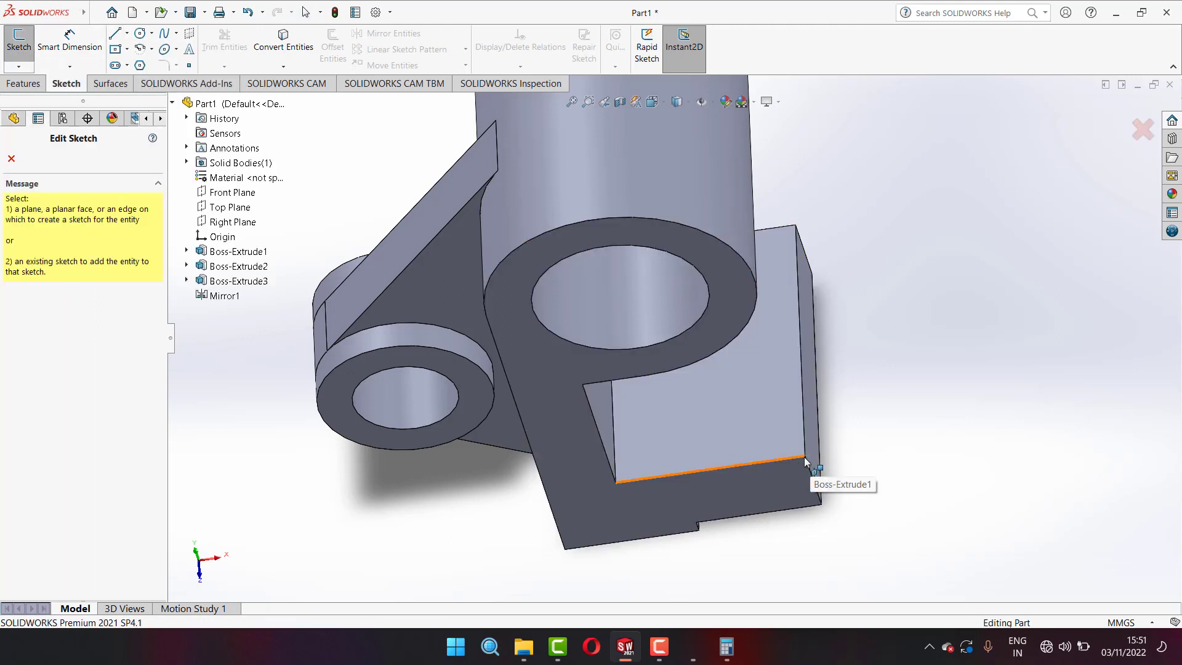
{"action": "key", "text": "Escape"}
{"action": "left_click", "coordinate": [781, 420]}
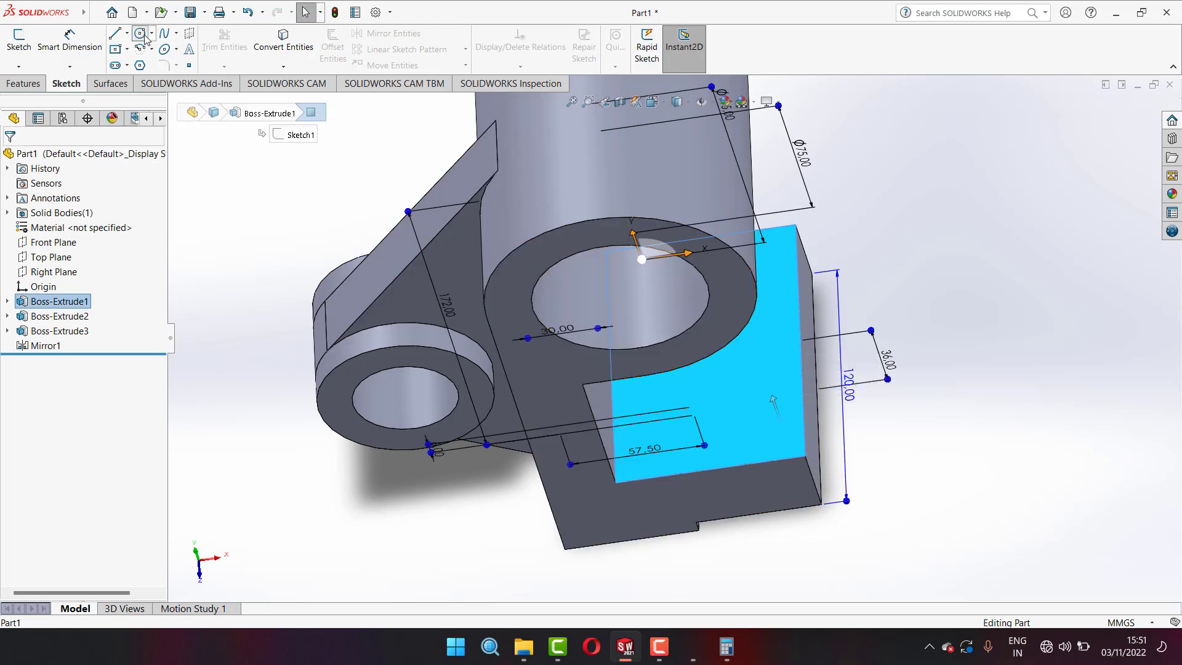
- Draw a circle centred on the face's lower corner, deleting the extra inner concentric circle
{"action": "left_click", "coordinate": [139, 33]}
{"action": "left_click", "coordinate": [805, 456]}
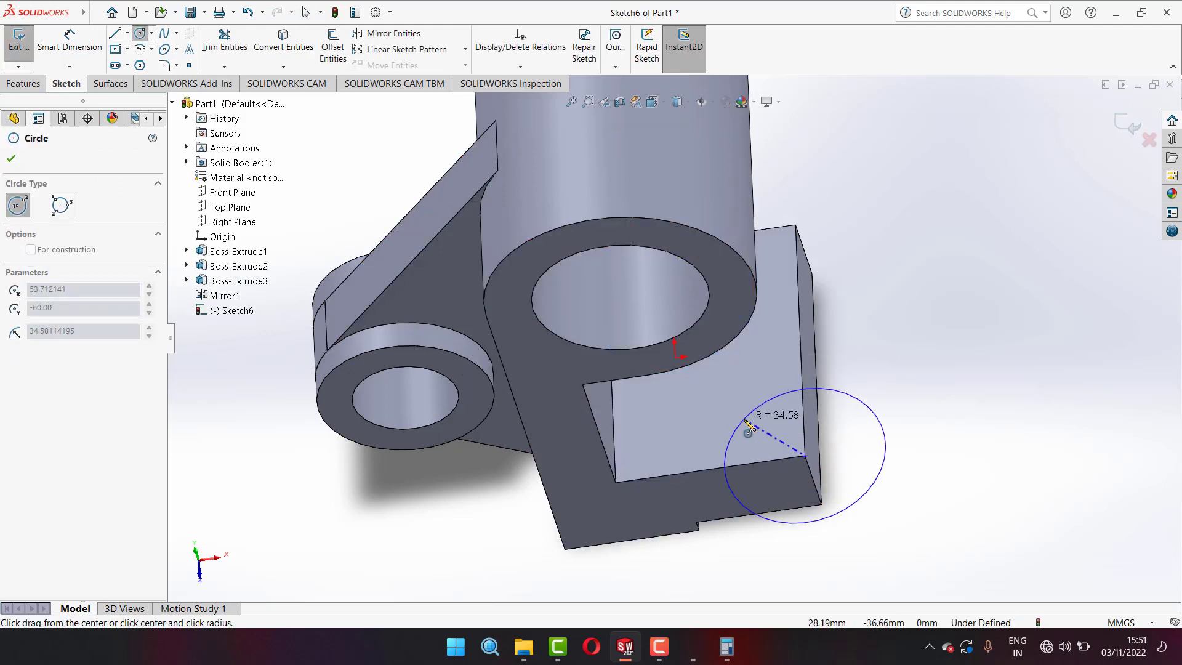
{"action": "left_click", "coordinate": [752, 436]}
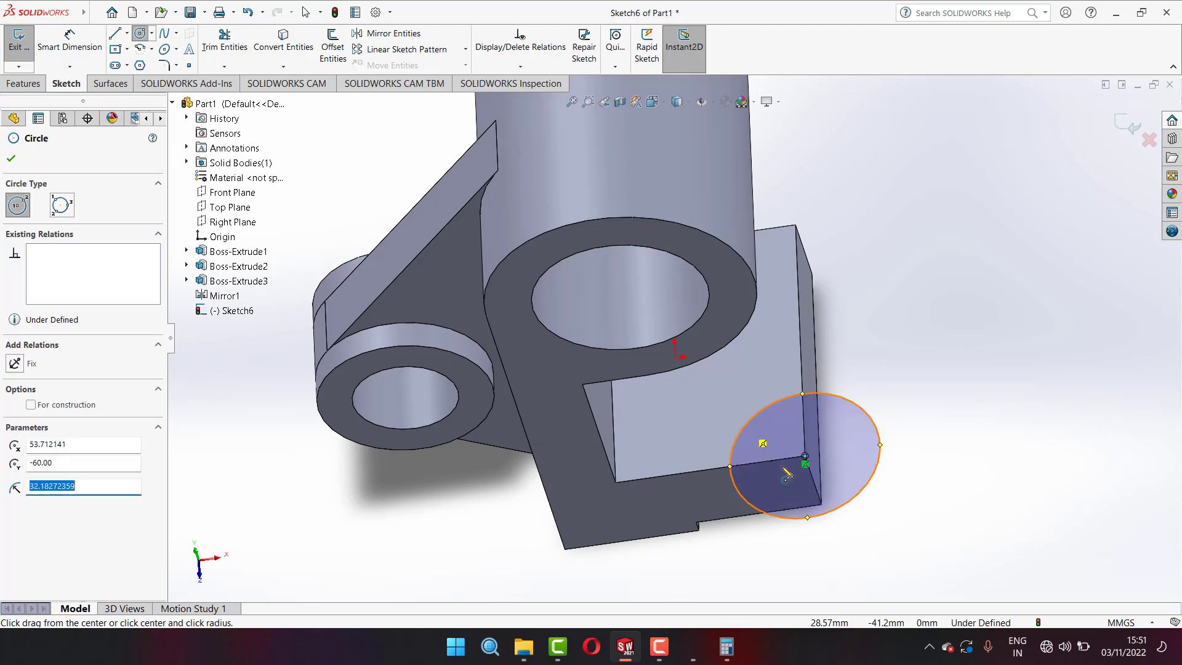
{"action": "left_click", "coordinate": [805, 457]}
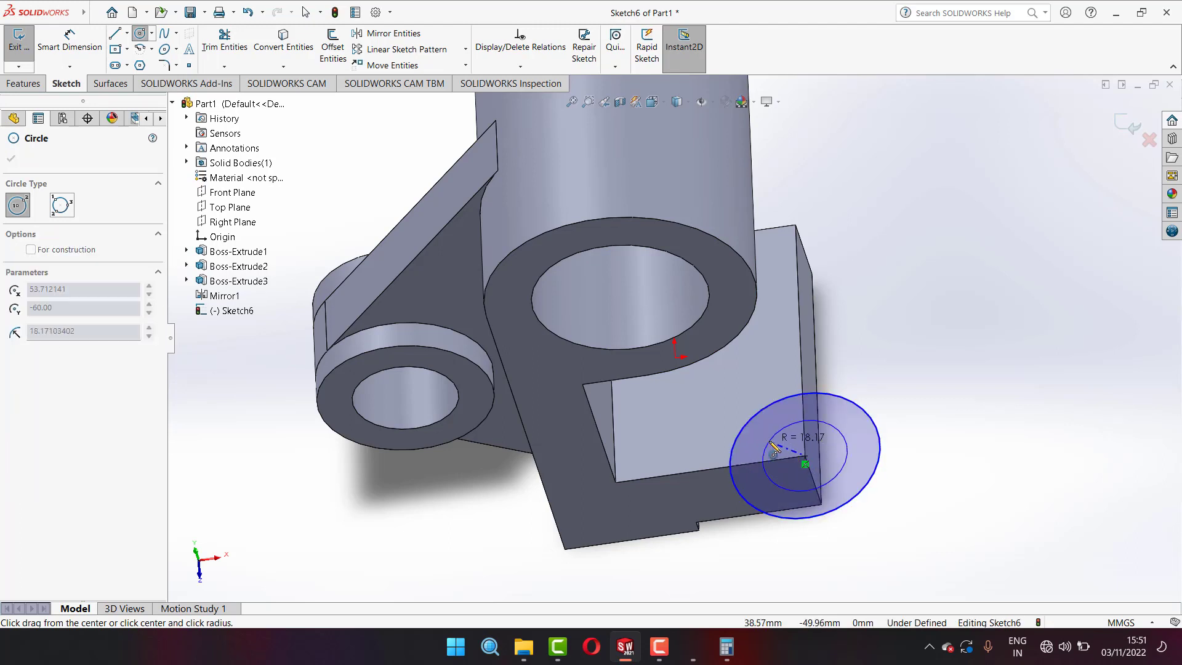
{"action": "left_click", "coordinate": [758, 463]}
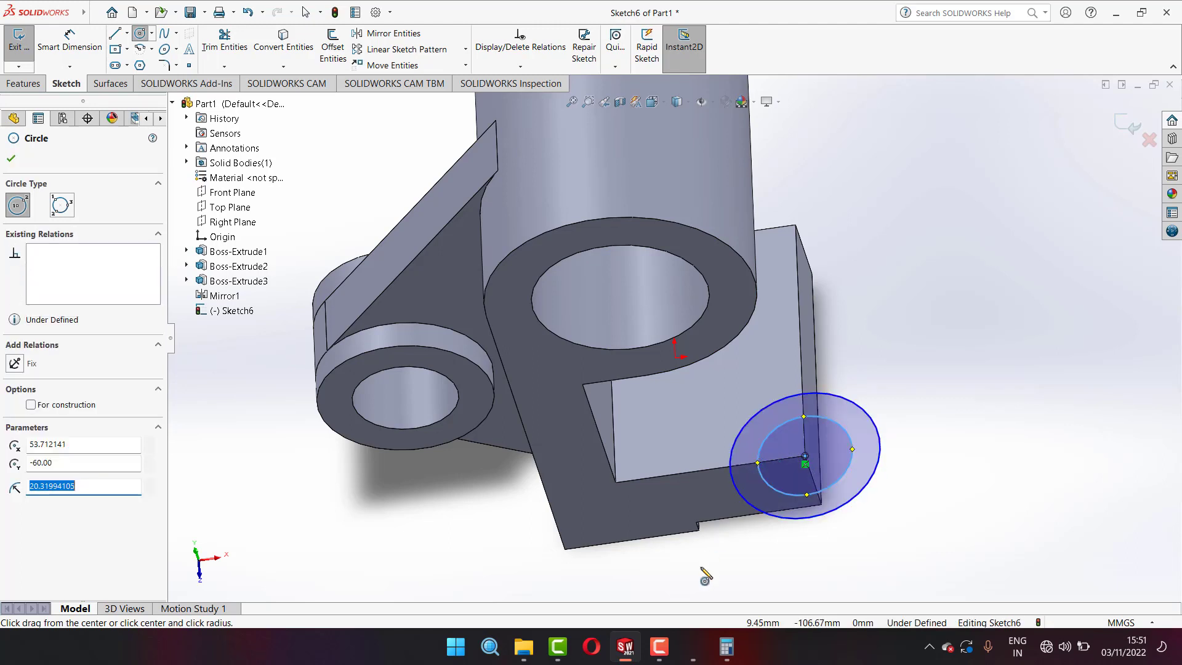
{"action": "left_click", "coordinate": [696, 651]}
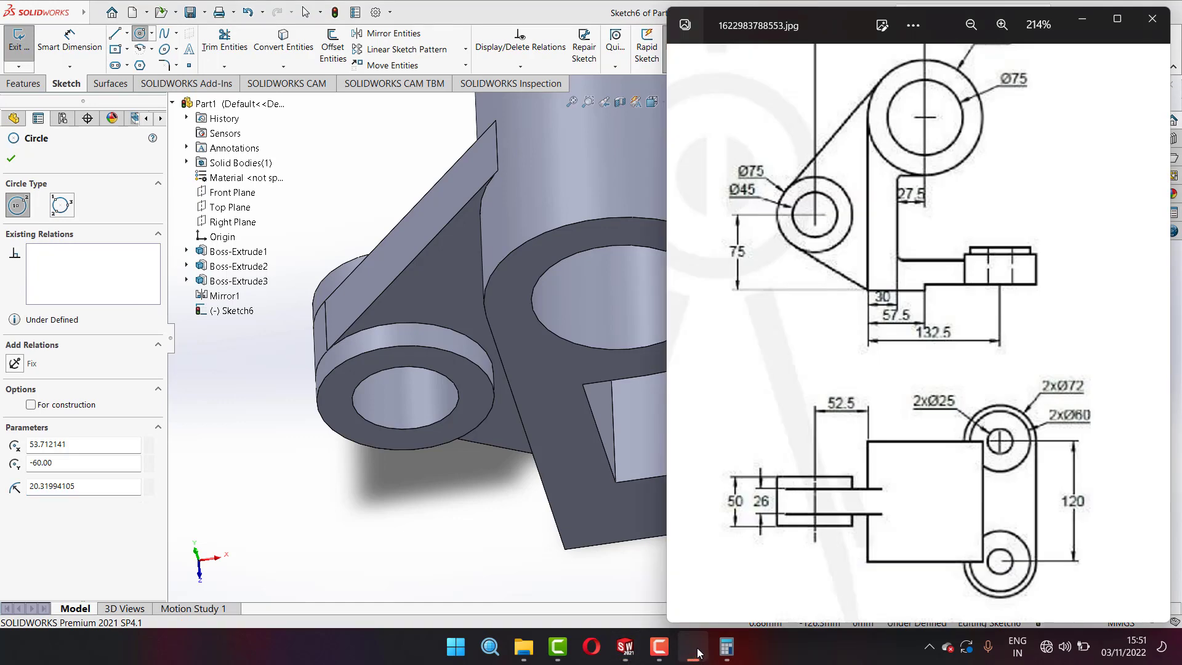
{"action": "left_click", "coordinate": [698, 652]}
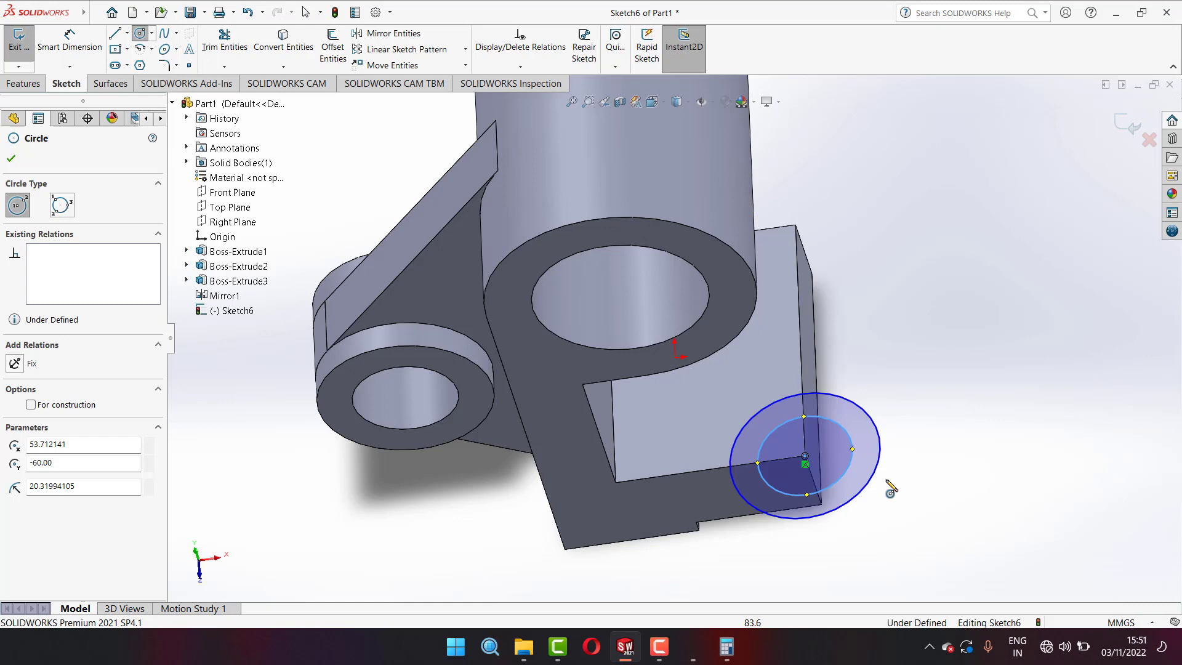
{"action": "right_click", "coordinate": [853, 447]}
{"action": "left_click", "coordinate": [880, 529]}
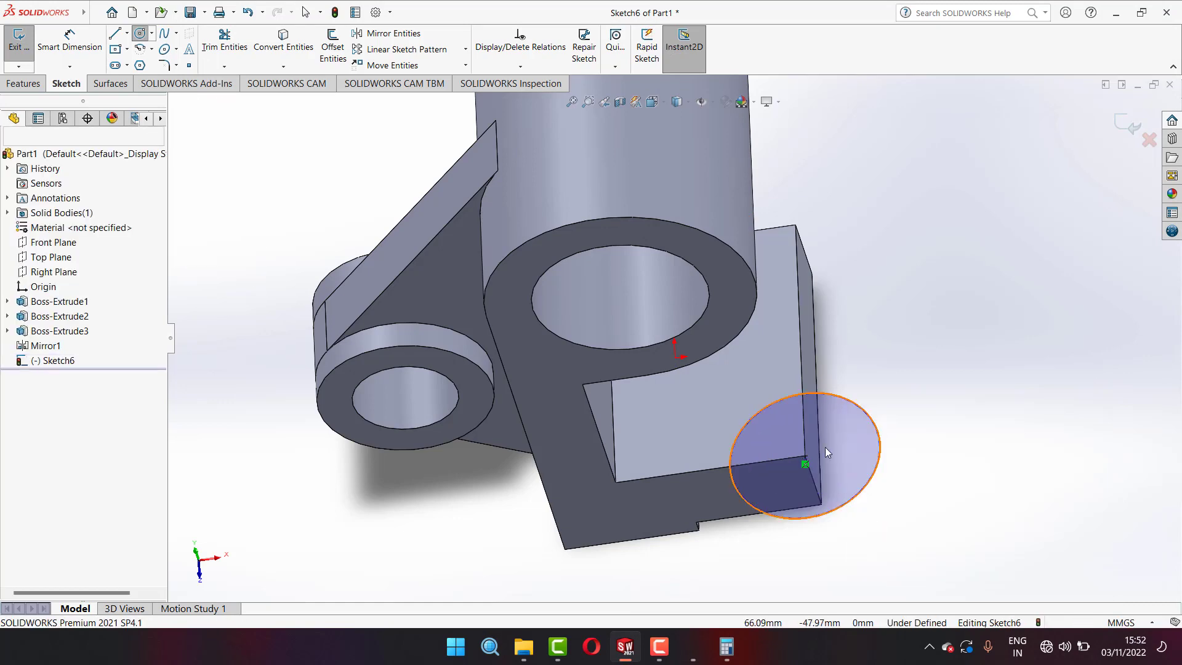
- Zoom around the reference drawing to check it, then hide it
{"action": "left_click", "coordinate": [692, 651]}
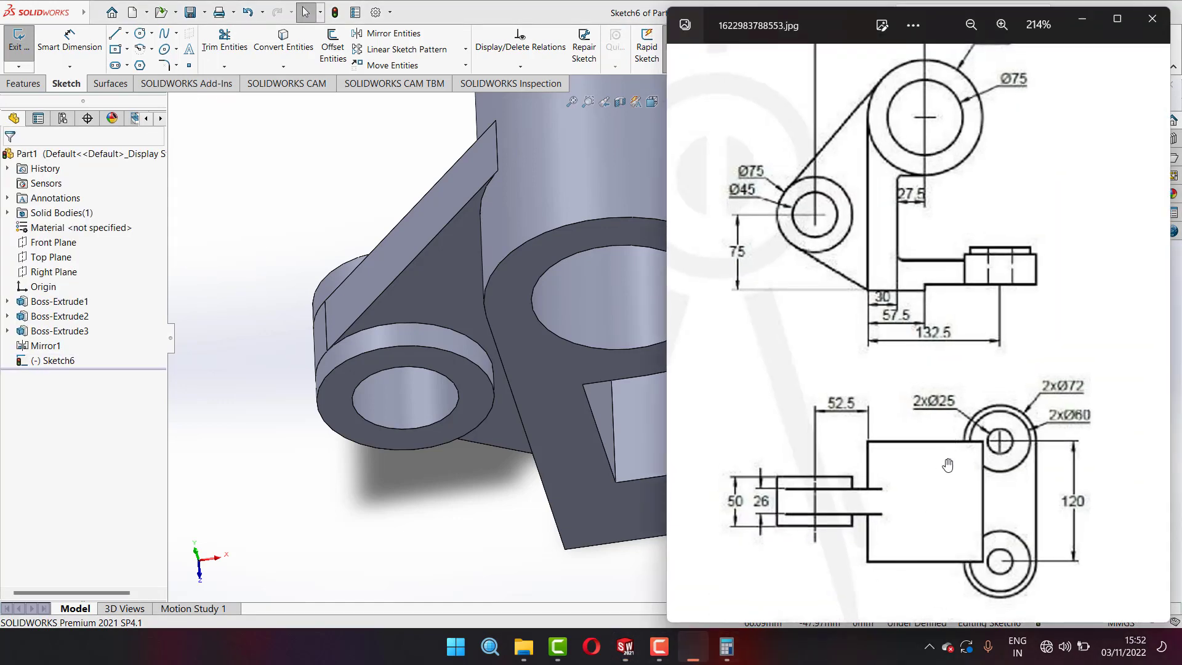
{"action": "scroll", "coordinate": [1066, 435], "scroll_direction": "up", "scroll_amount": 3}
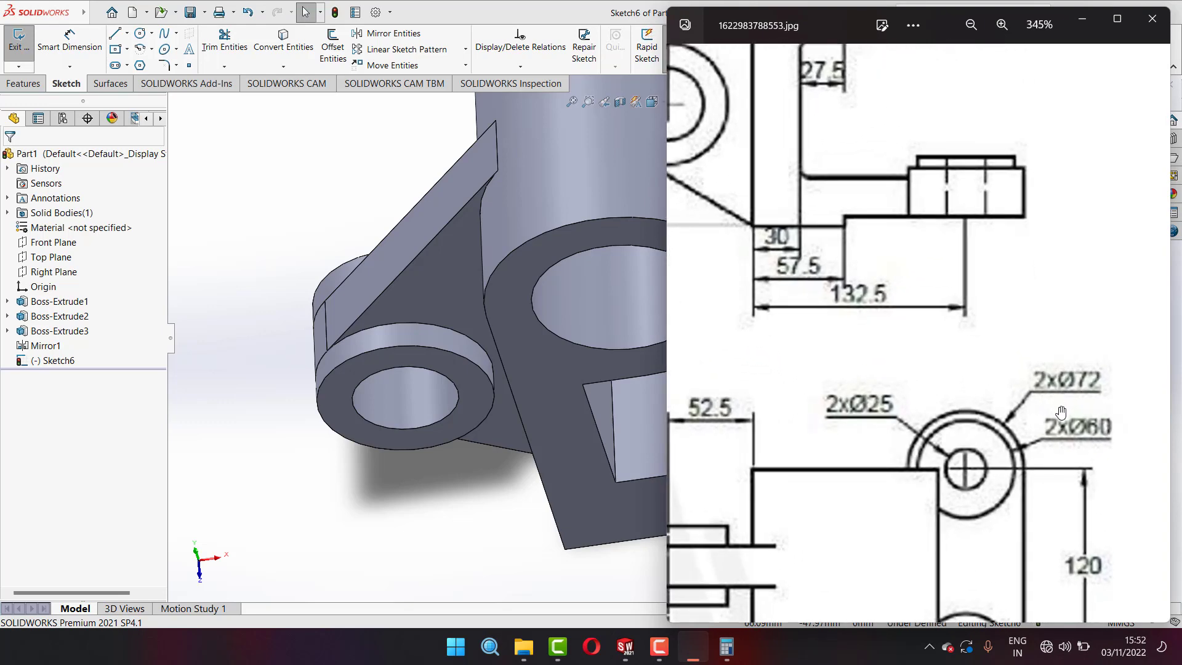
{"action": "scroll", "coordinate": [1042, 408], "scroll_direction": "down", "scroll_amount": 2}
{"action": "scroll", "coordinate": [1058, 400], "scroll_direction": "up", "scroll_amount": 2}
{"action": "scroll", "coordinate": [1071, 394], "scroll_direction": "up", "scroll_amount": 1}
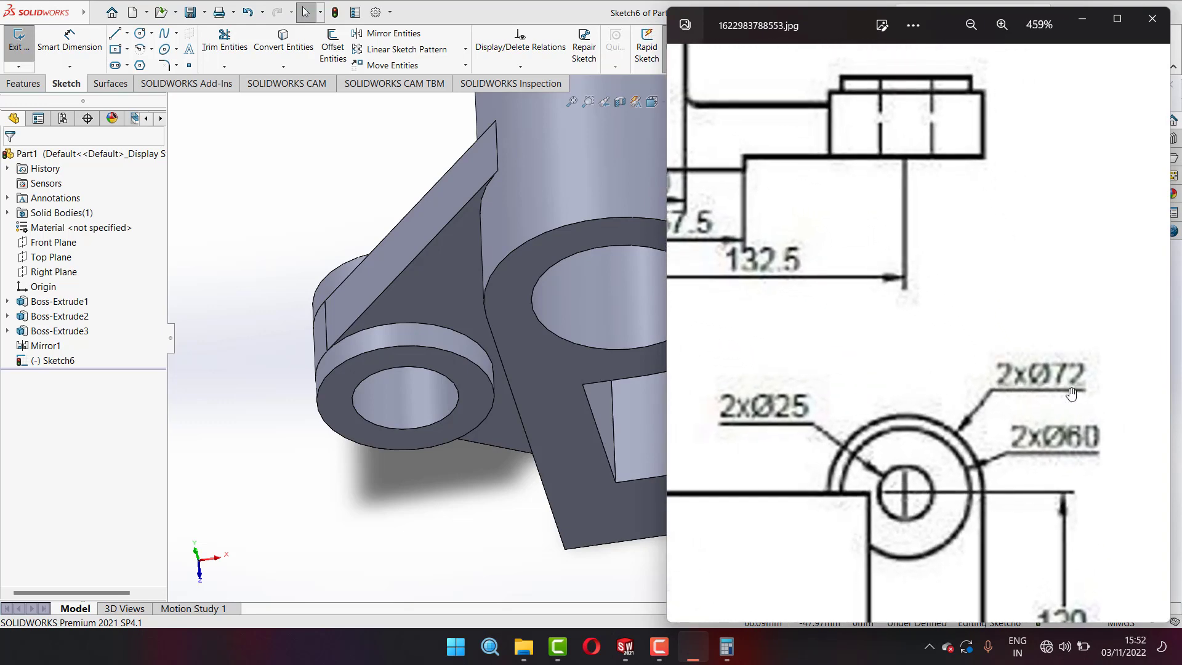
{"action": "left_click", "coordinate": [1082, 14]}
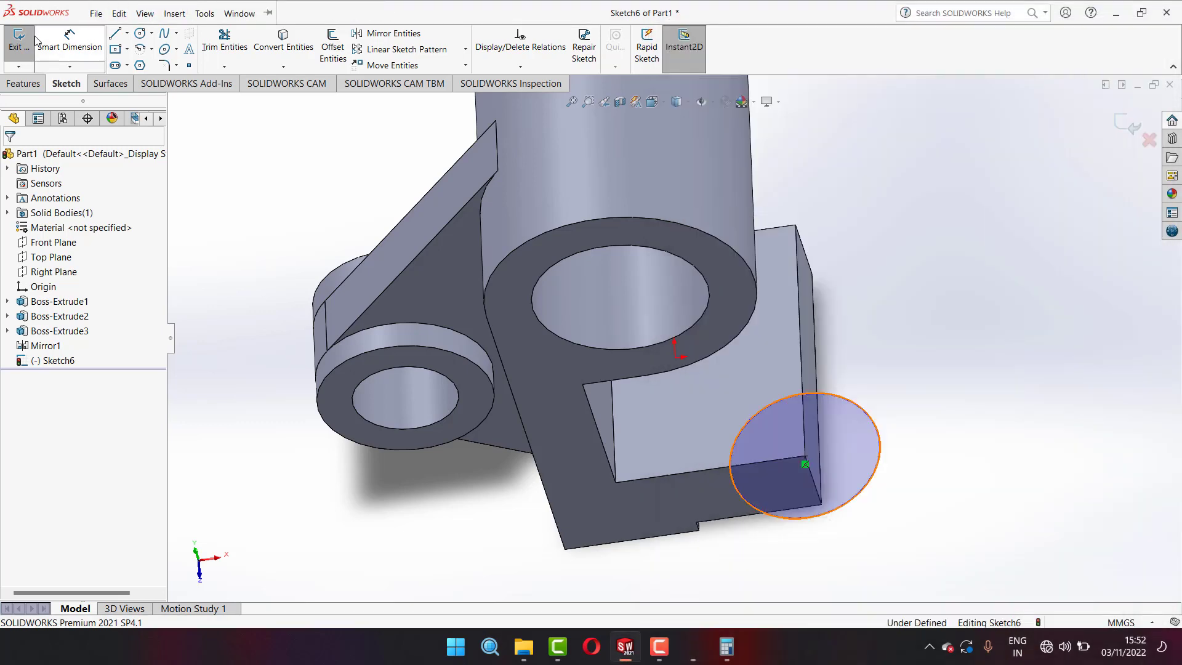
- Dimension the lower corner circle to a 72 mm diameter
{"action": "left_click", "coordinate": [879, 423]}
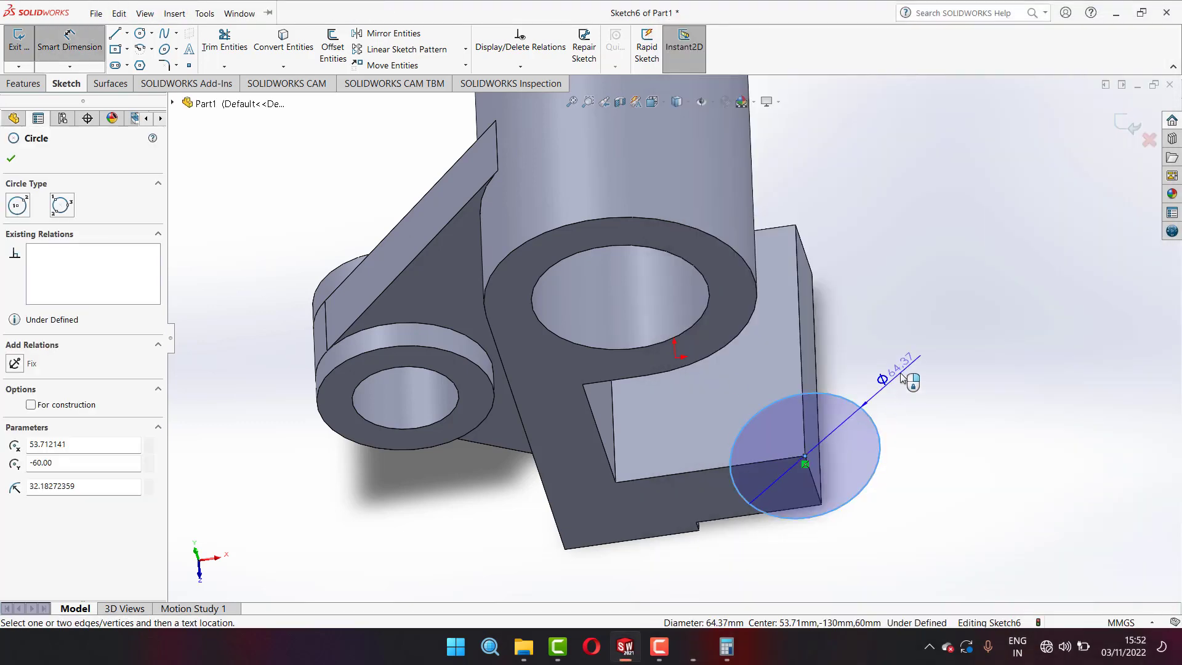
{"action": "left_click", "coordinate": [906, 389]}
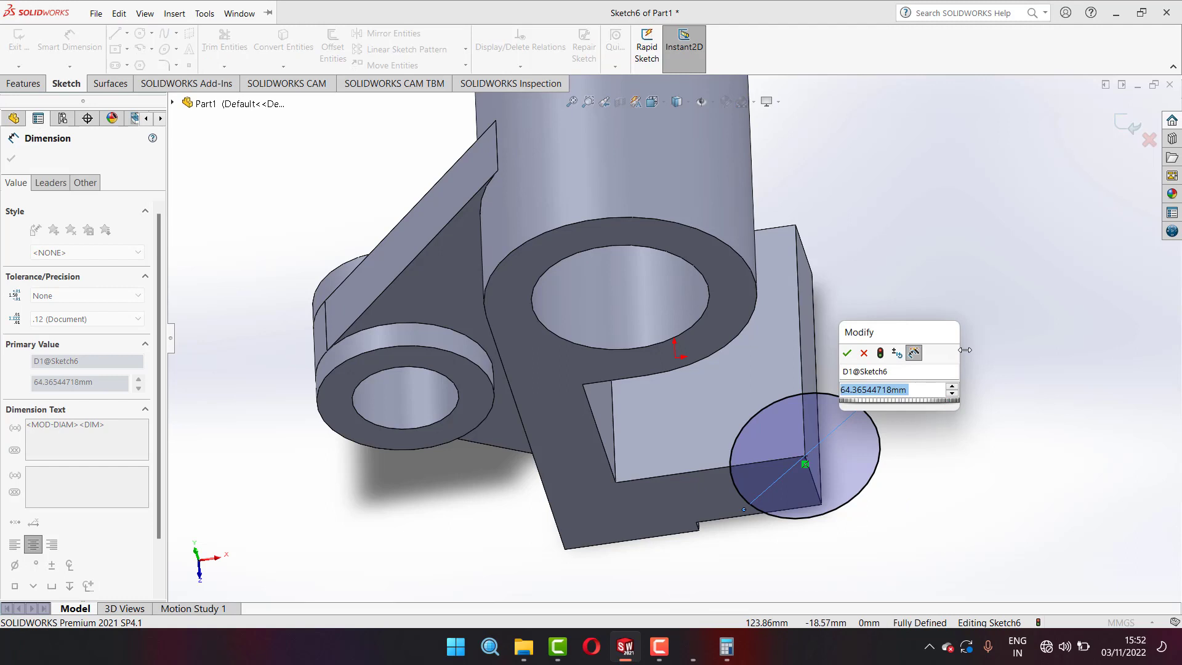
{"action": "type", "text": "72"}
{"action": "key", "text": "Return"}
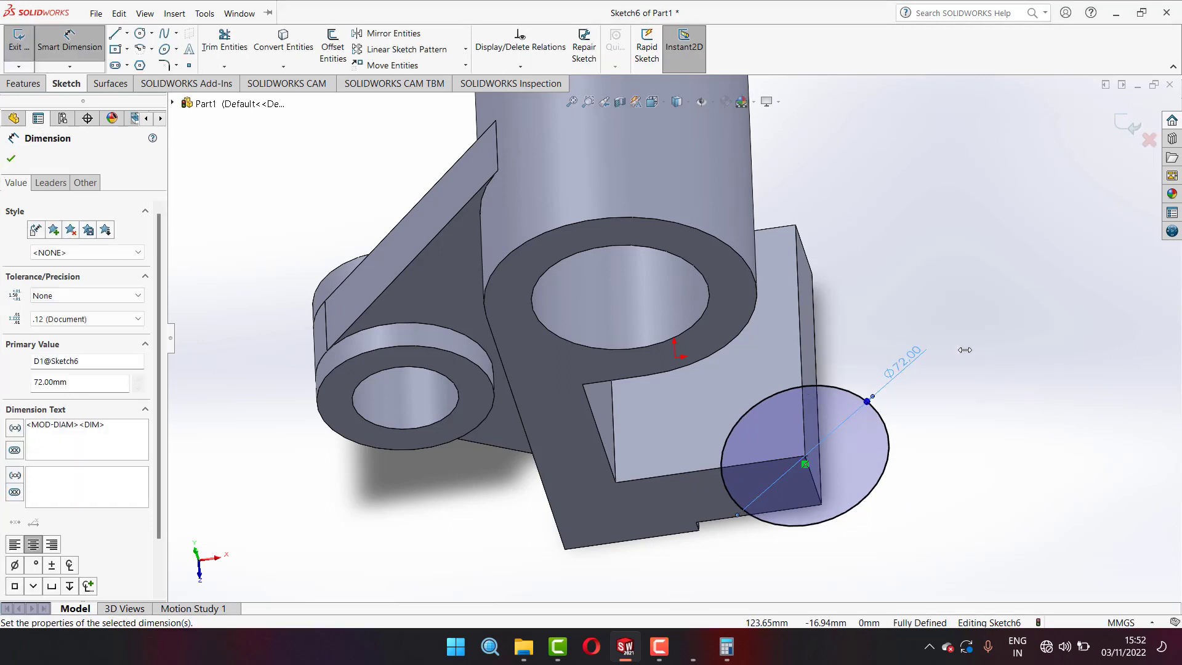
- Draw a second circle on the upper corner and dimension it to 72 mm
{"action": "left_click", "coordinate": [141, 34]}
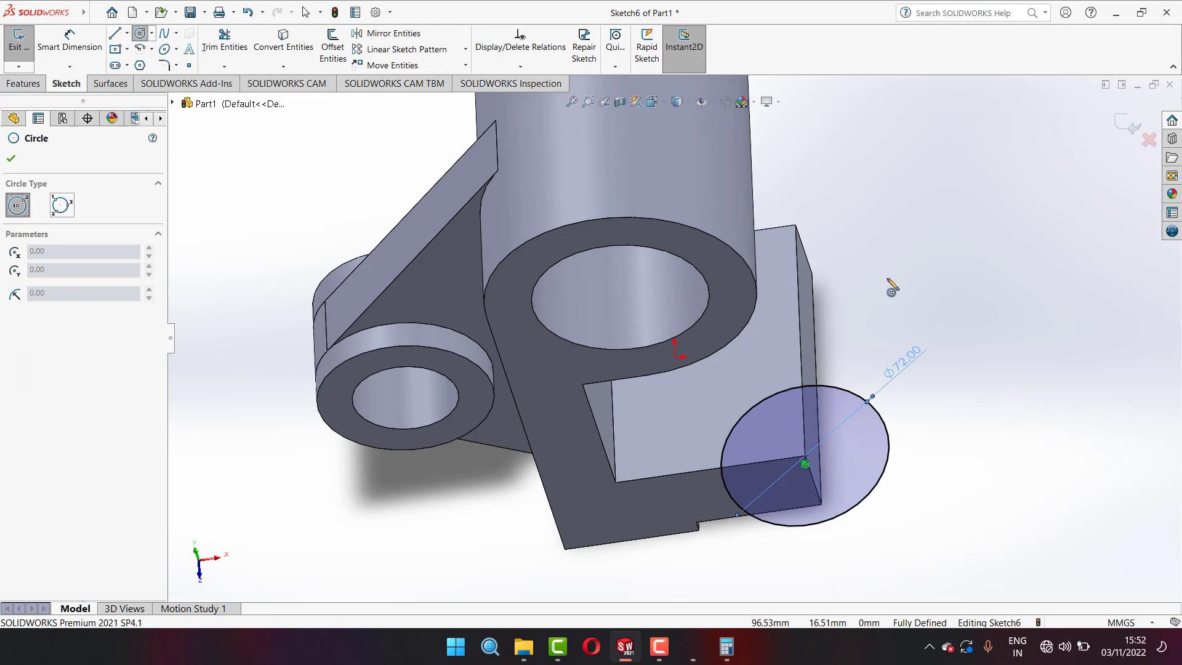
{"action": "left_click", "coordinate": [796, 226]}
{"action": "left_click", "coordinate": [794, 181]}
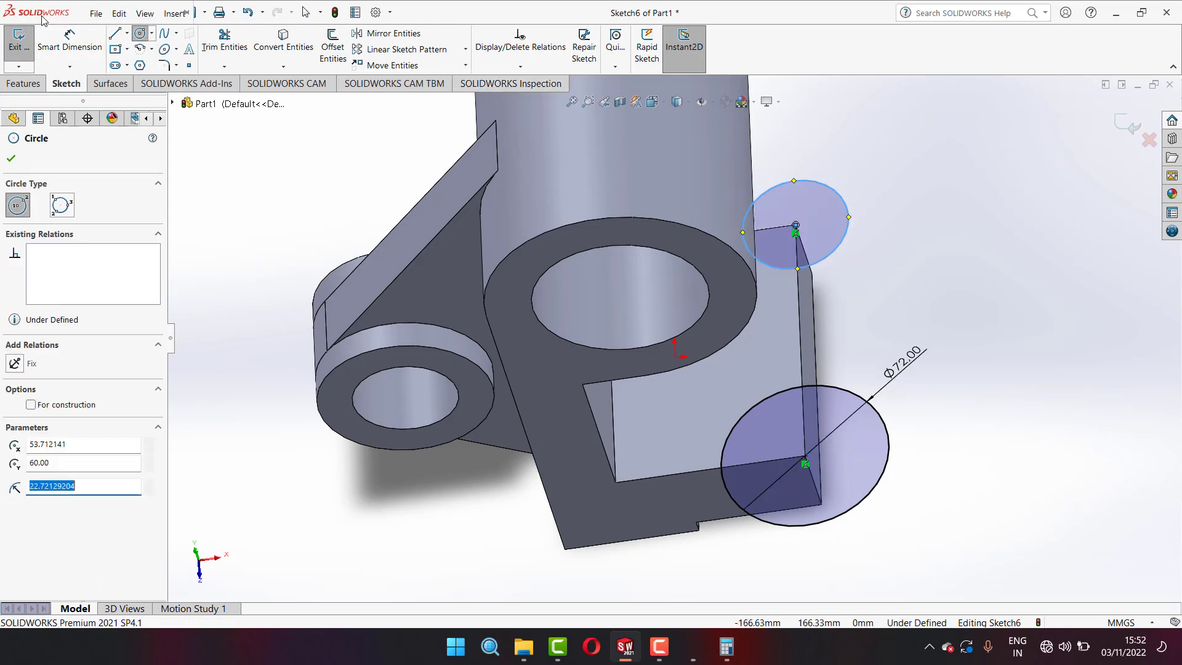
{"action": "left_click", "coordinate": [69, 40]}
{"action": "left_click", "coordinate": [843, 196]}
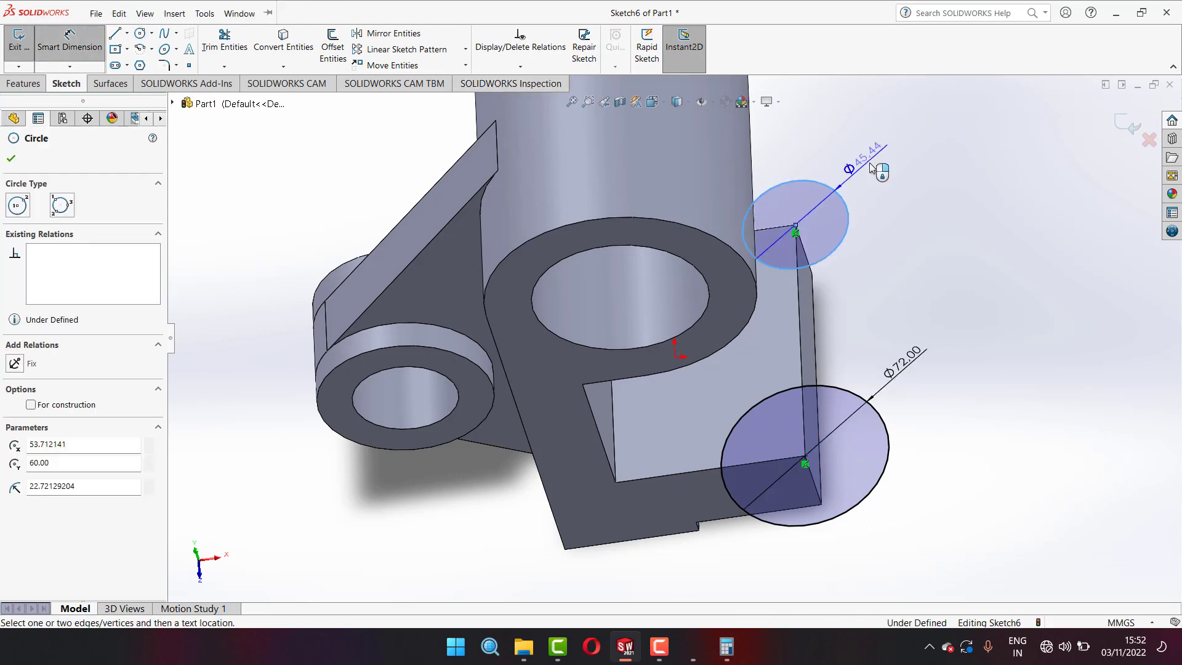
{"action": "left_click", "coordinate": [871, 167]}
{"action": "type", "text": "7"}
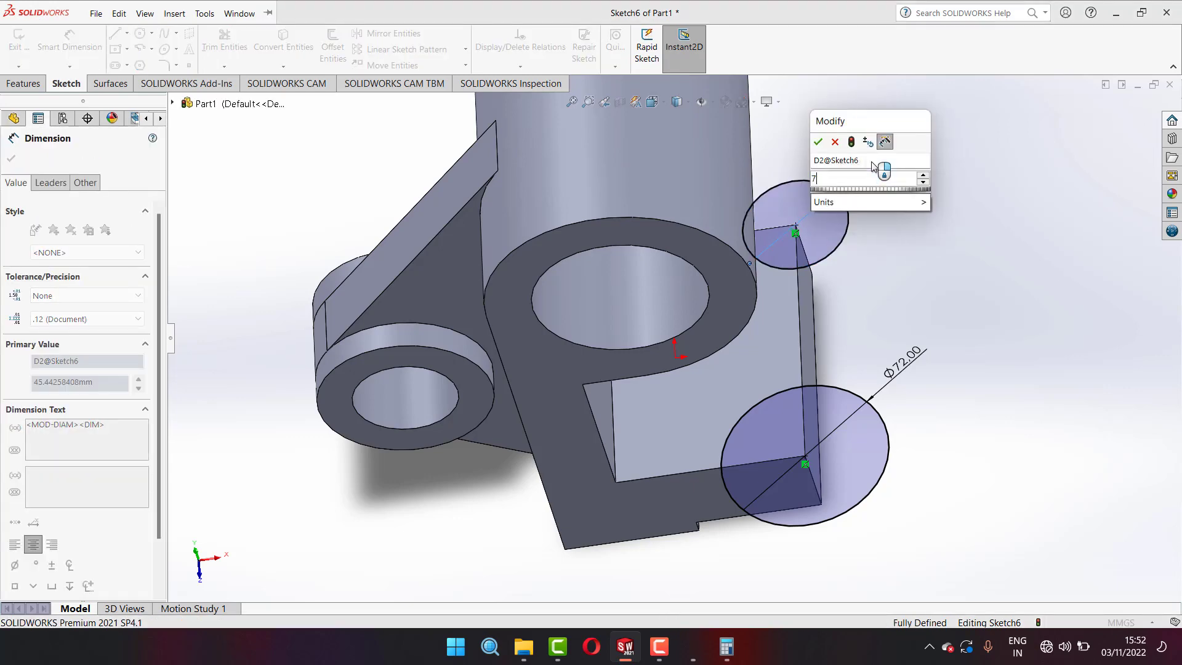
{"action": "type", "text": "2"}
{"action": "key", "text": "Return"}
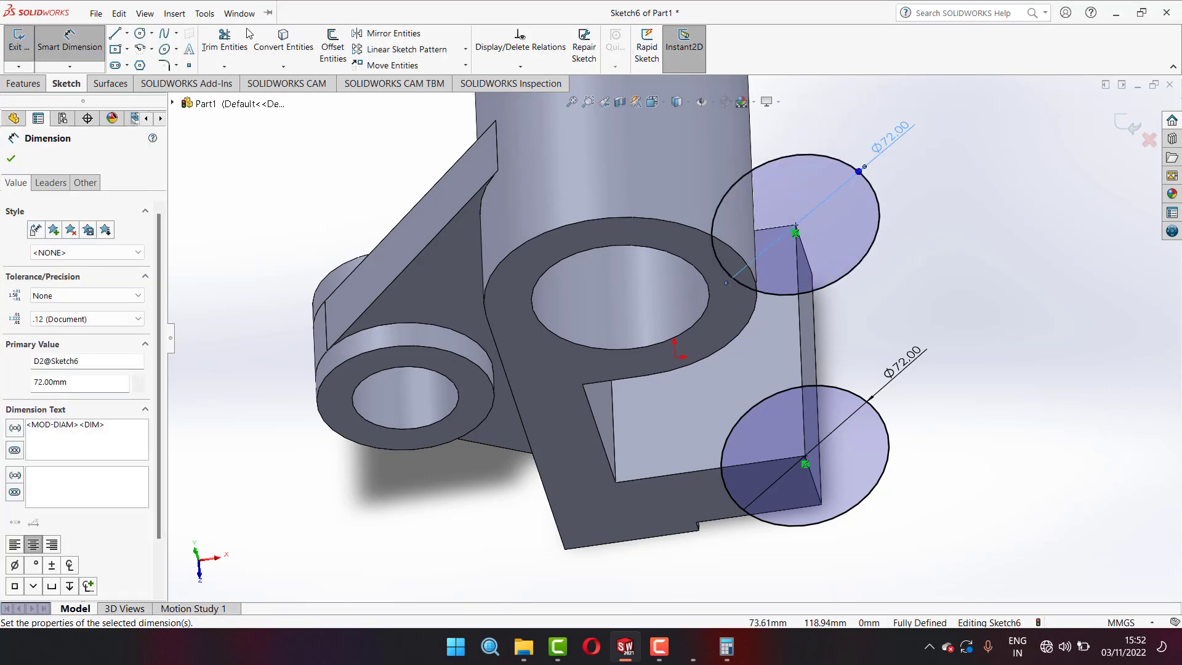
{"action": "left_click", "coordinate": [96, 13]}
- Draw two lines joining the right and left edges of the two Ø72 circles
{"action": "left_click", "coordinate": [115, 34]}
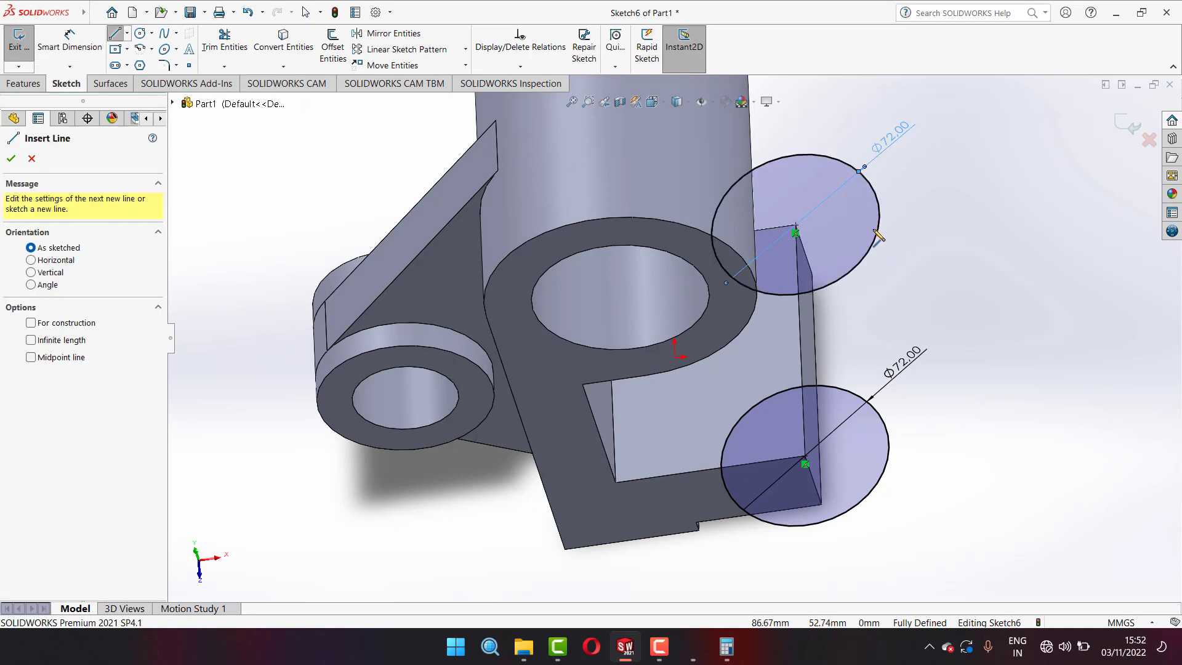
{"action": "left_click", "coordinate": [880, 213]}
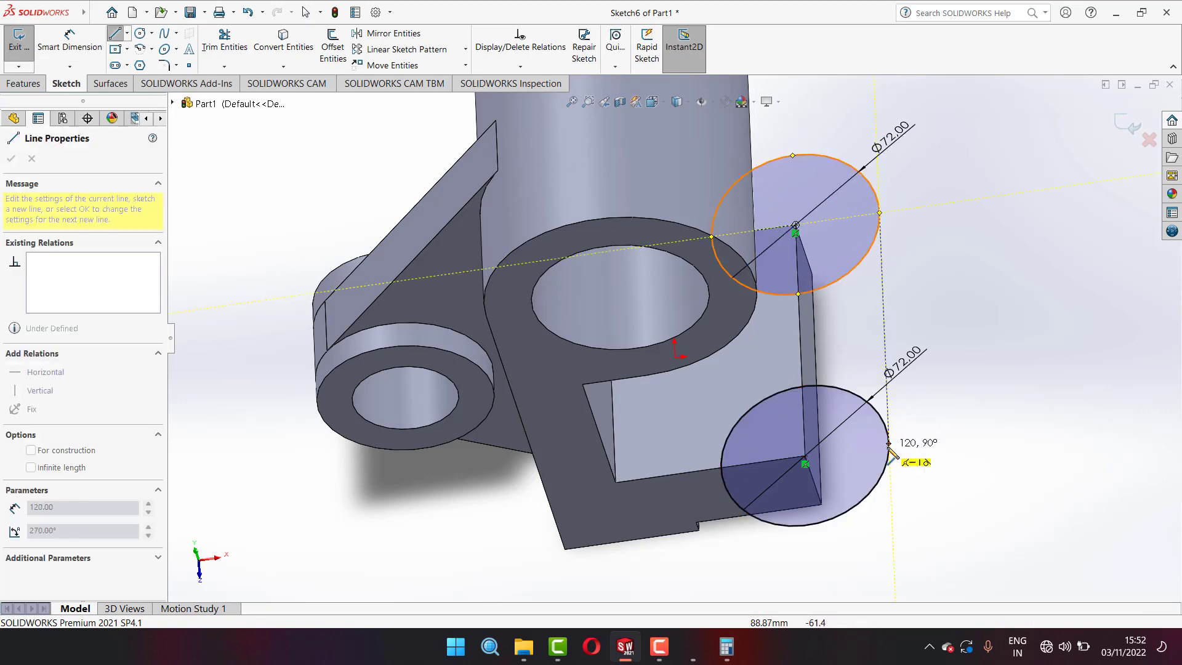
{"action": "left_click", "coordinate": [889, 443]}
{"action": "right_click", "coordinate": [891, 448]}
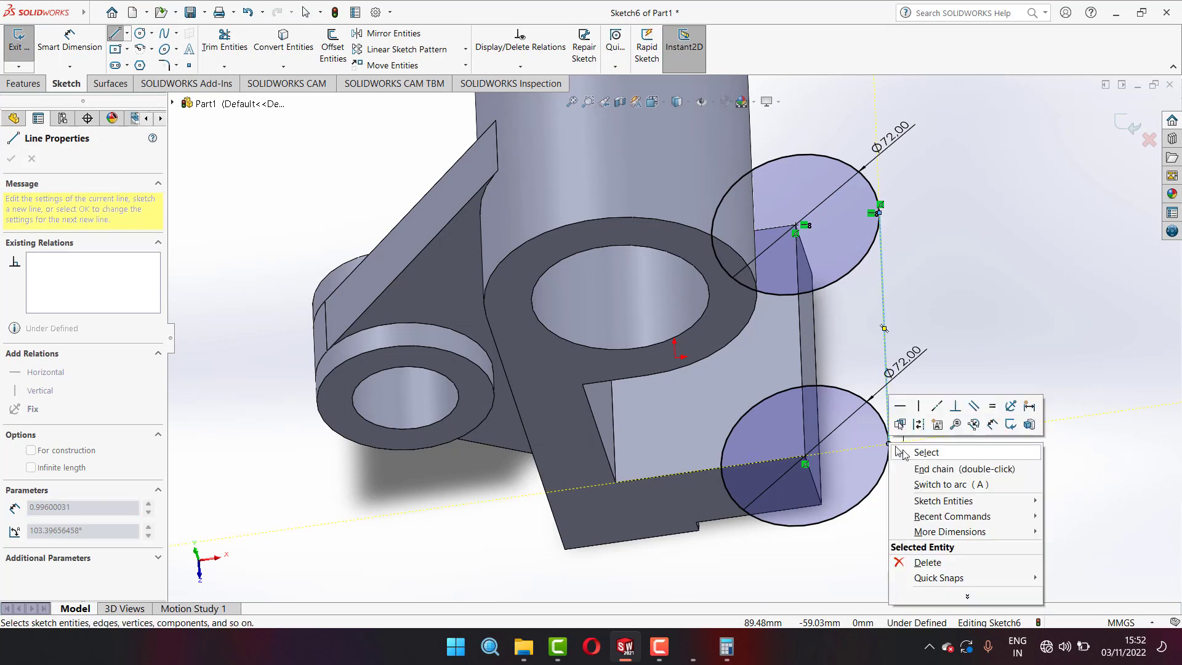
{"action": "left_click", "coordinate": [928, 452]}
{"action": "left_click", "coordinate": [115, 34]}
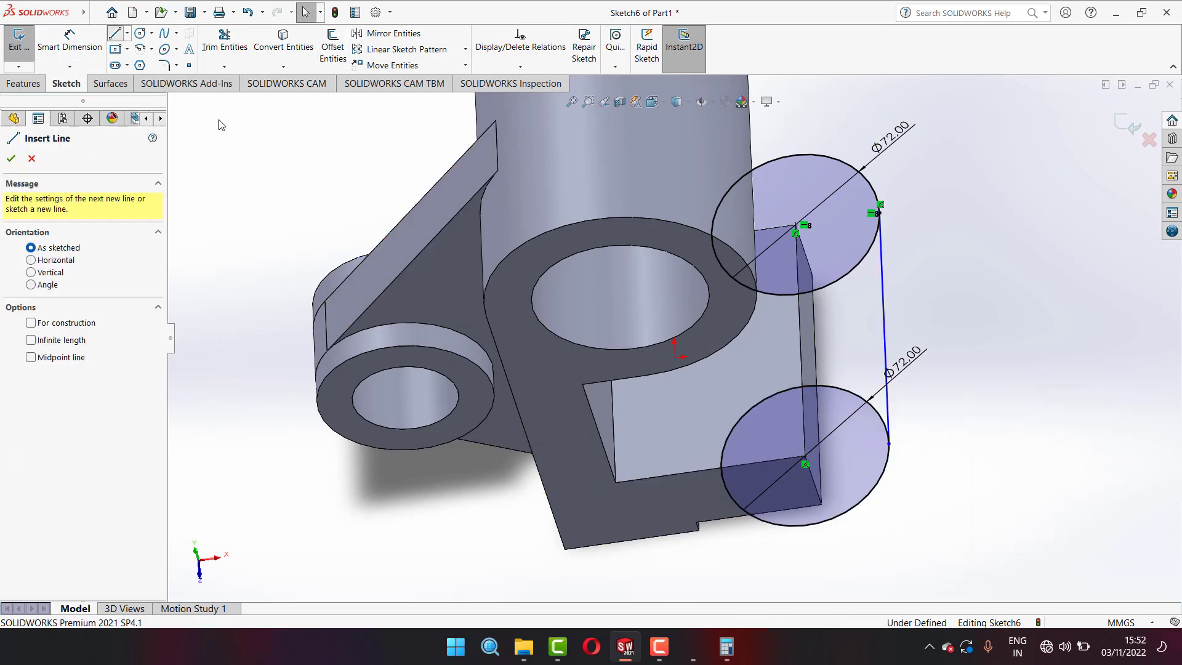
{"action": "left_click", "coordinate": [722, 469]}
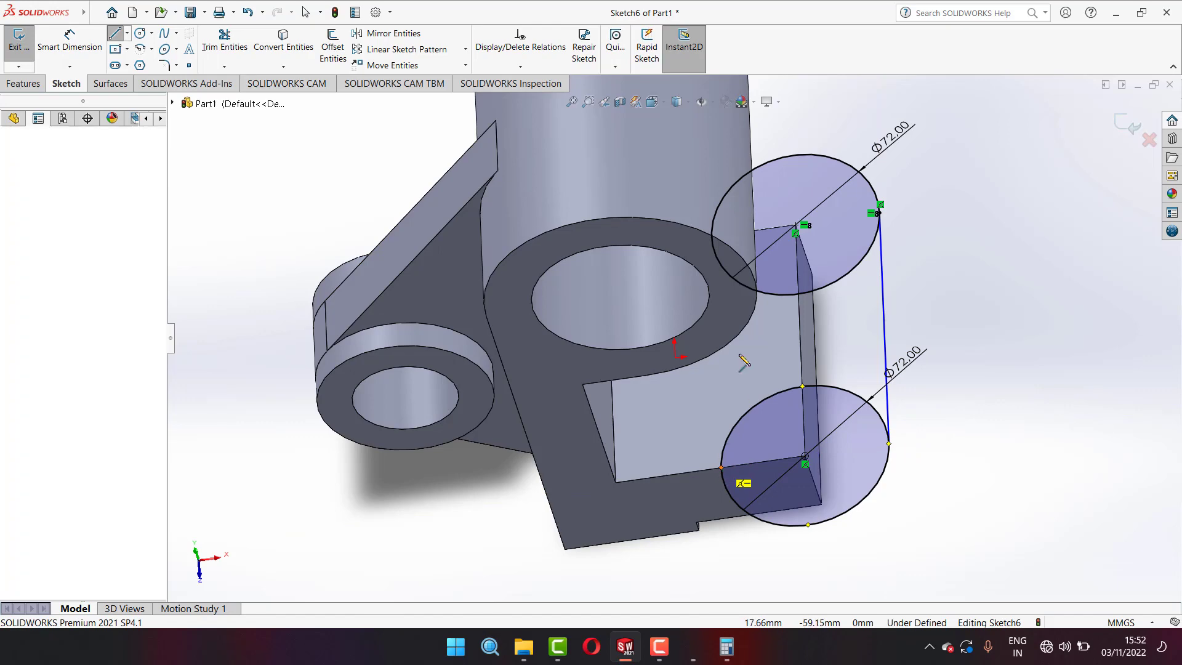
{"action": "left_click", "coordinate": [712, 237]}
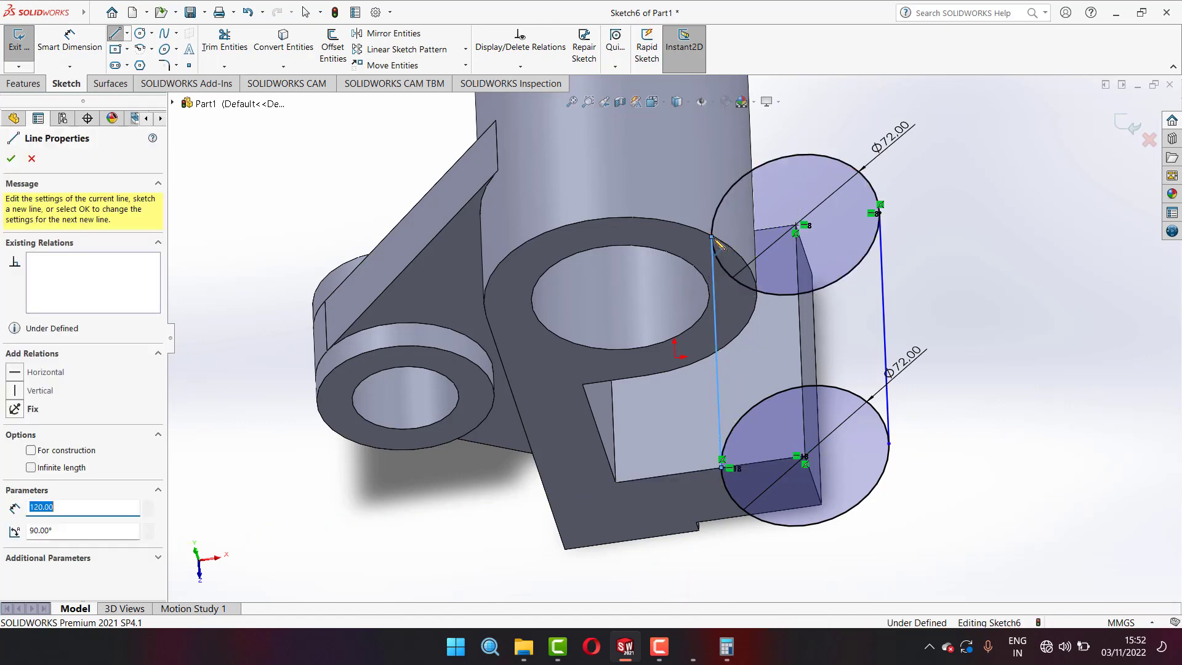
{"action": "right_click", "coordinate": [718, 244]}
{"action": "left_click", "coordinate": [742, 253]}
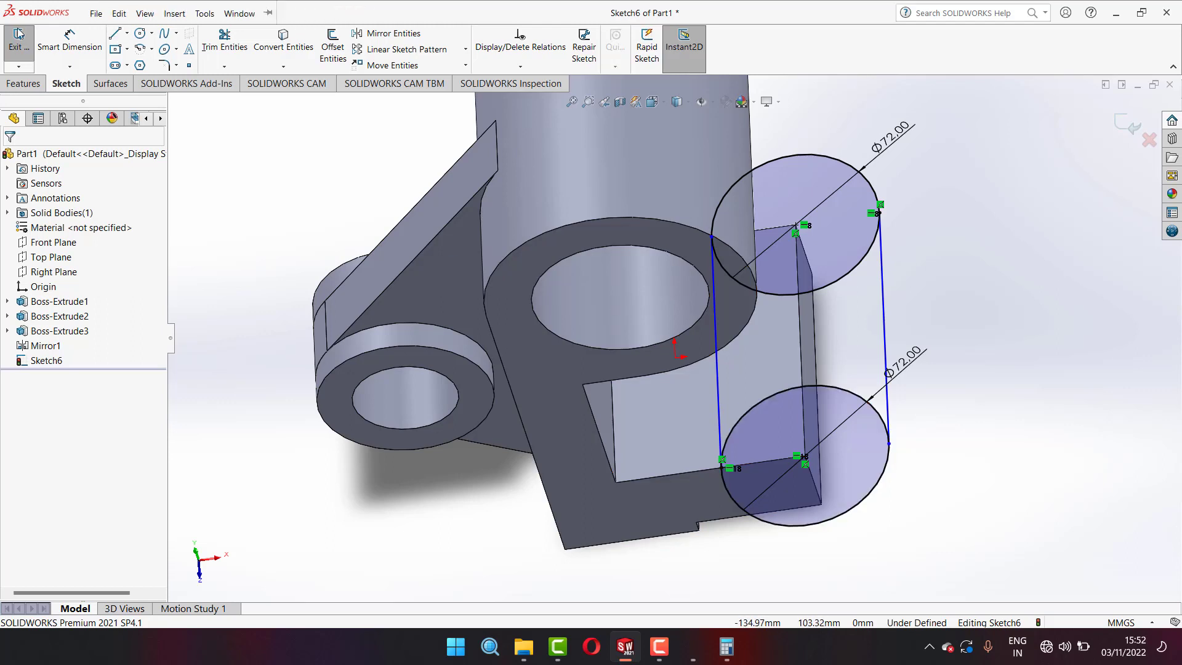
- Power-trim the inner arcs of both Ø72 circles, leaving a slot outline
{"action": "left_click", "coordinate": [216, 42]}
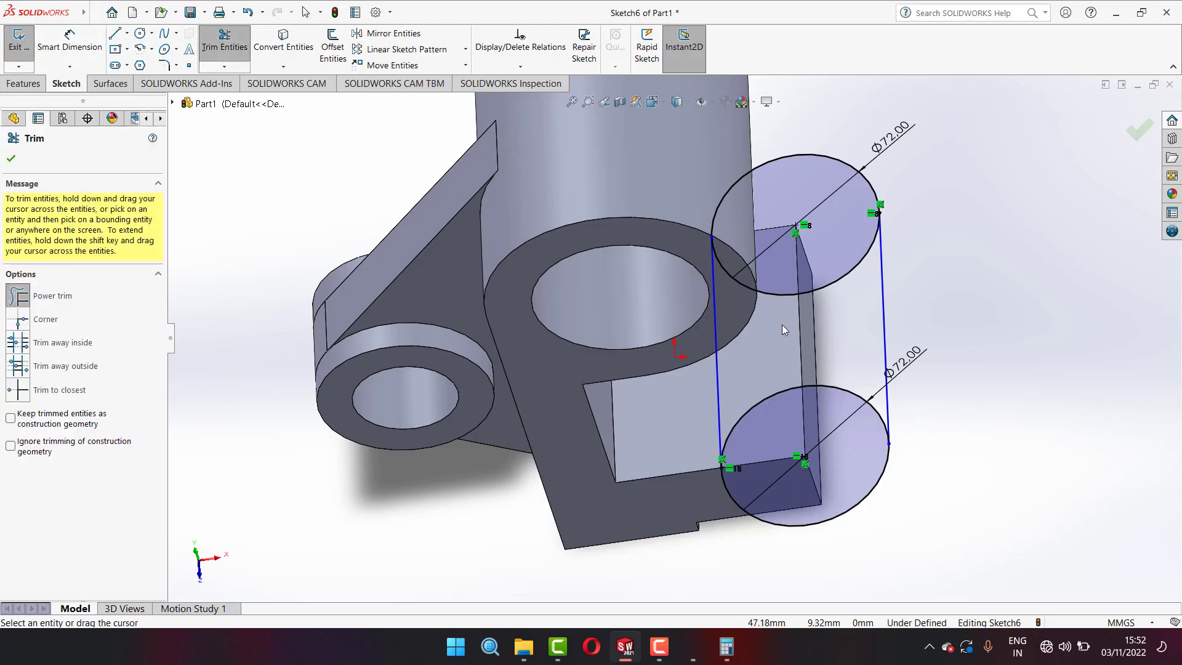
{"action": "left_click_drag", "start_coordinate": [782, 324], "coordinate": [782, 274]}
{"action": "left_click_drag", "start_coordinate": [783, 392], "coordinate": [781, 360]}
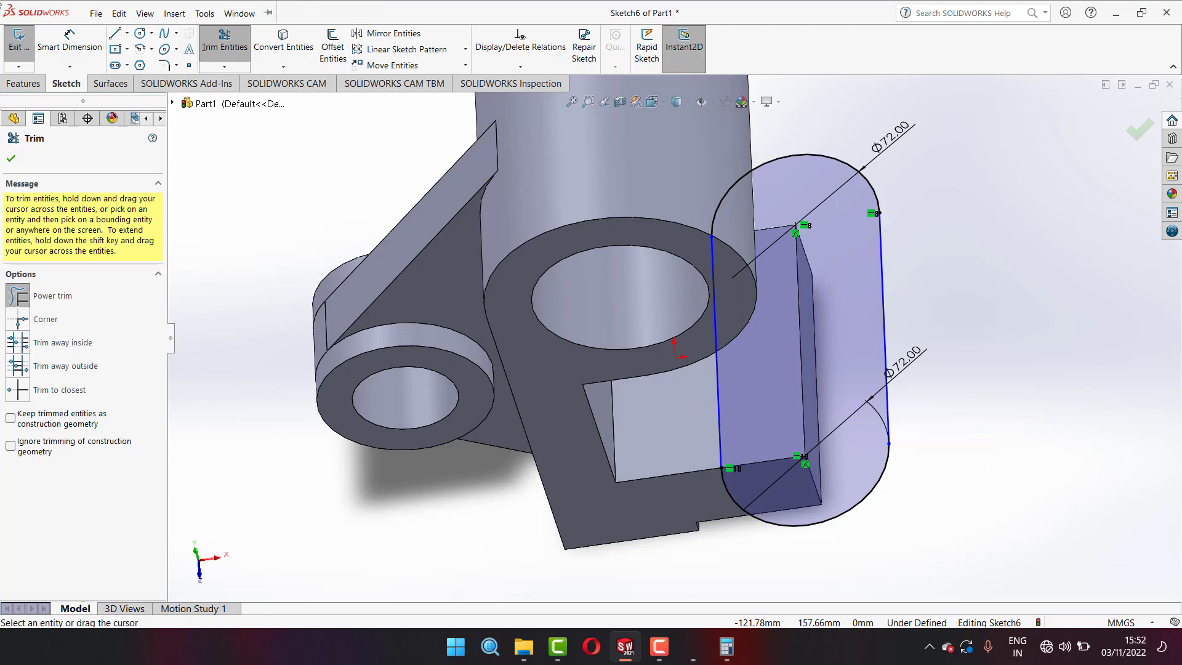
{"action": "left_click", "coordinate": [24, 83]}
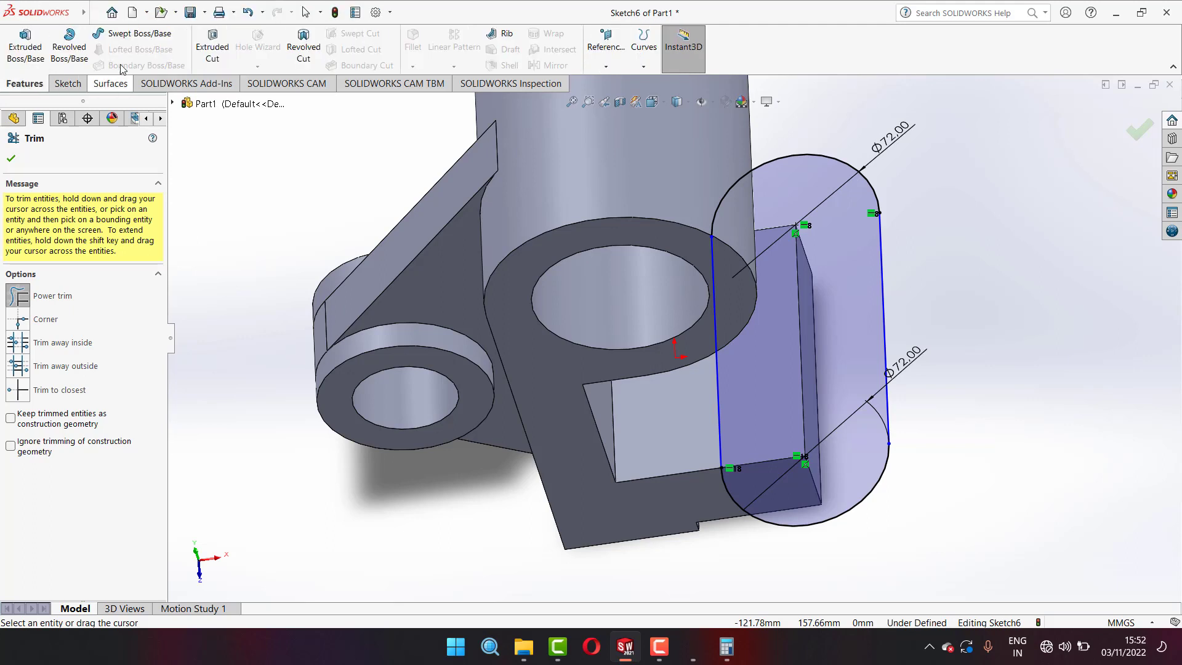
- Start a boss extrusion of the slot sketch, dragging its depth and orbiting to preview
{"action": "left_click", "coordinate": [23, 59]}
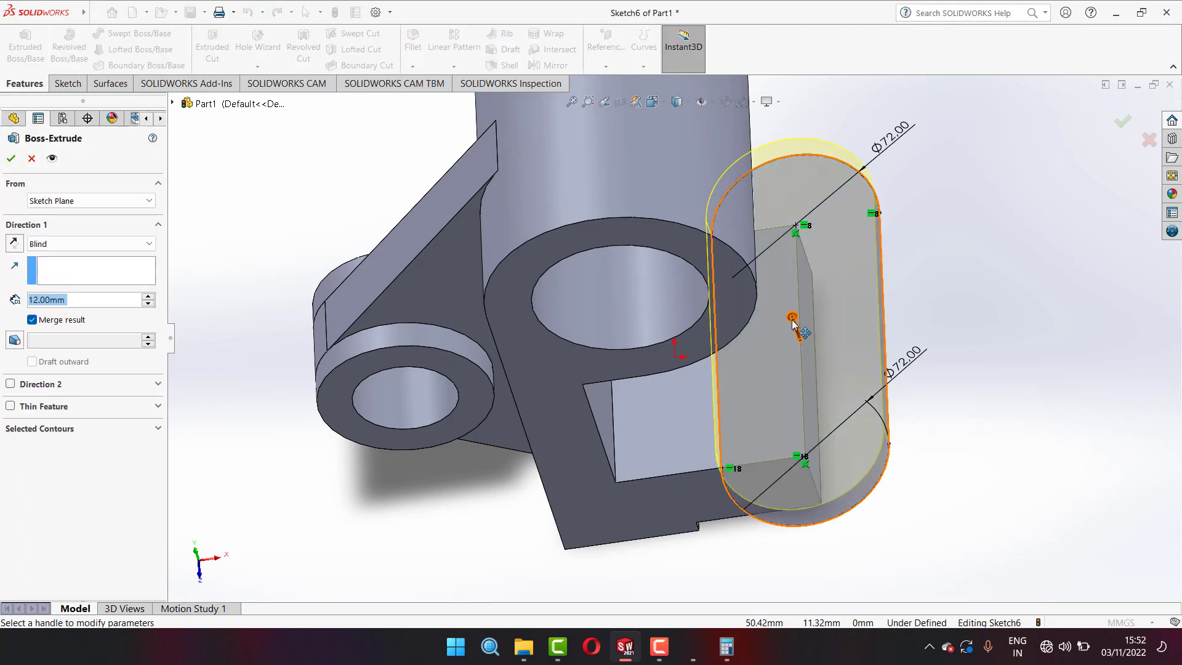
{"action": "left_click_drag", "start_coordinate": [793, 321], "coordinate": [674, 496]}
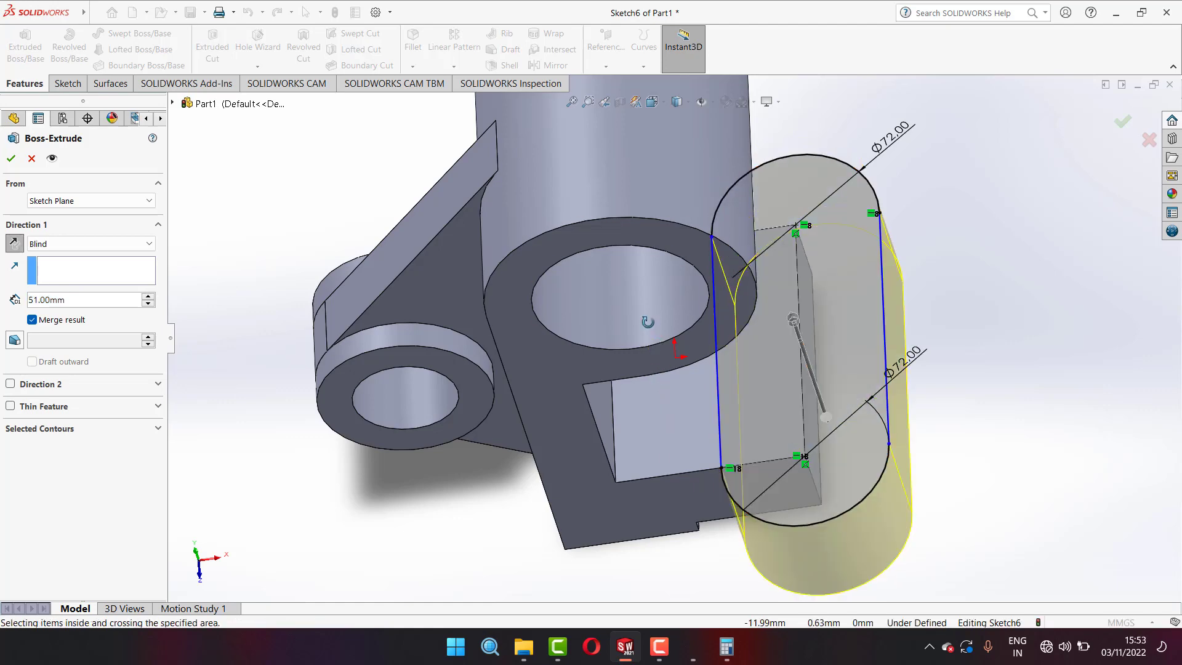
{"action": "middle_click_drag", "start_coordinate": [653, 342], "coordinate": [810, 600]}
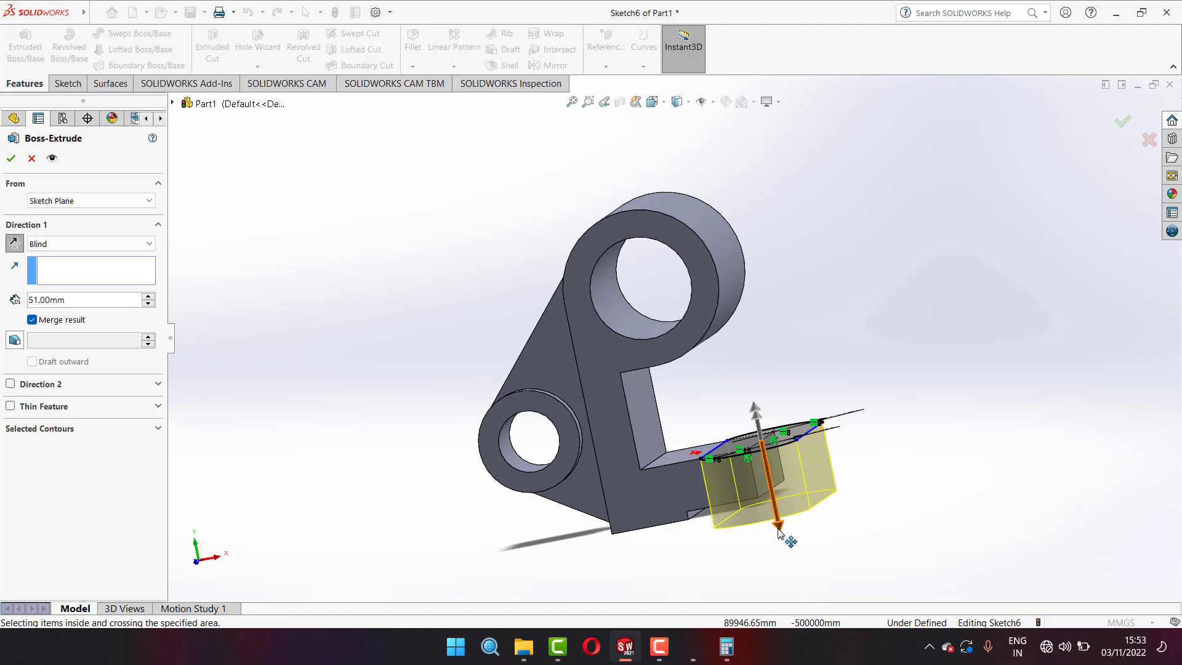
{"action": "scroll", "coordinate": [802, 569], "scroll_direction": "down", "scroll_amount": 2}
{"action": "mouse_move", "coordinate": [765, 494]}
{"action": "left_mouse_down"}
{"action": "mouse_move", "coordinate": [761, 472]}
{"action": "mouse_move", "coordinate": [758, 494]}
{"action": "left_mouse_up"}
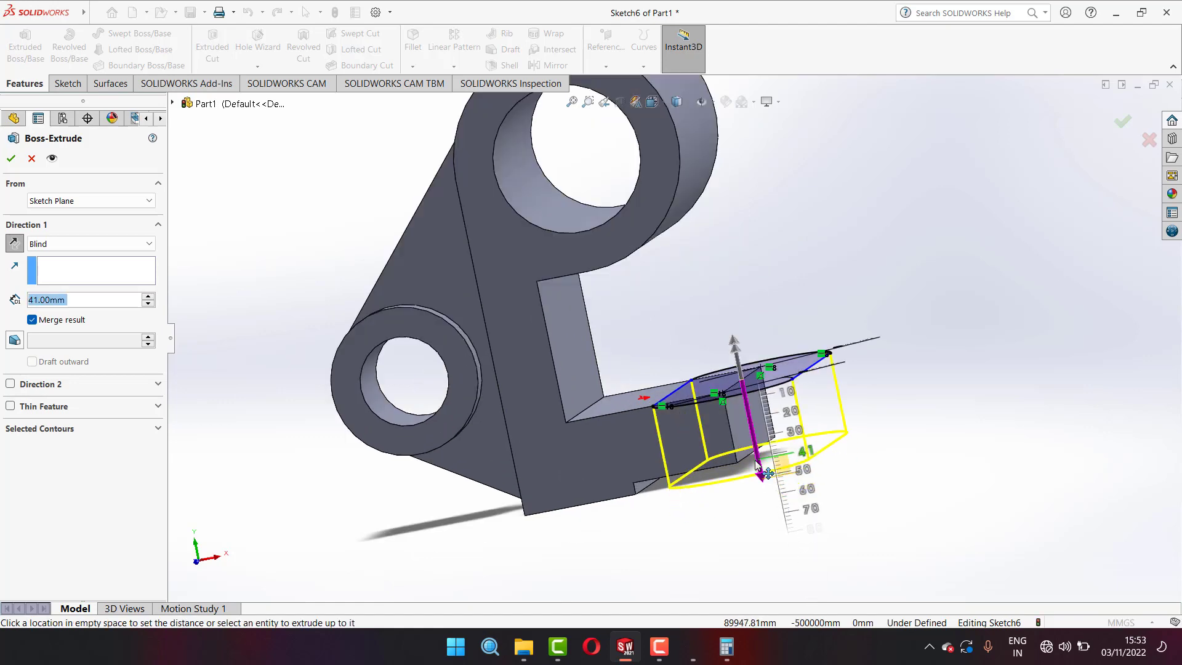
{"action": "scroll", "coordinate": [761, 557], "scroll_direction": "down", "scroll_amount": 2}
- Check the reference drawing, then set the boss depth to 36 mm and confirm
{"action": "left_click", "coordinate": [692, 657]}
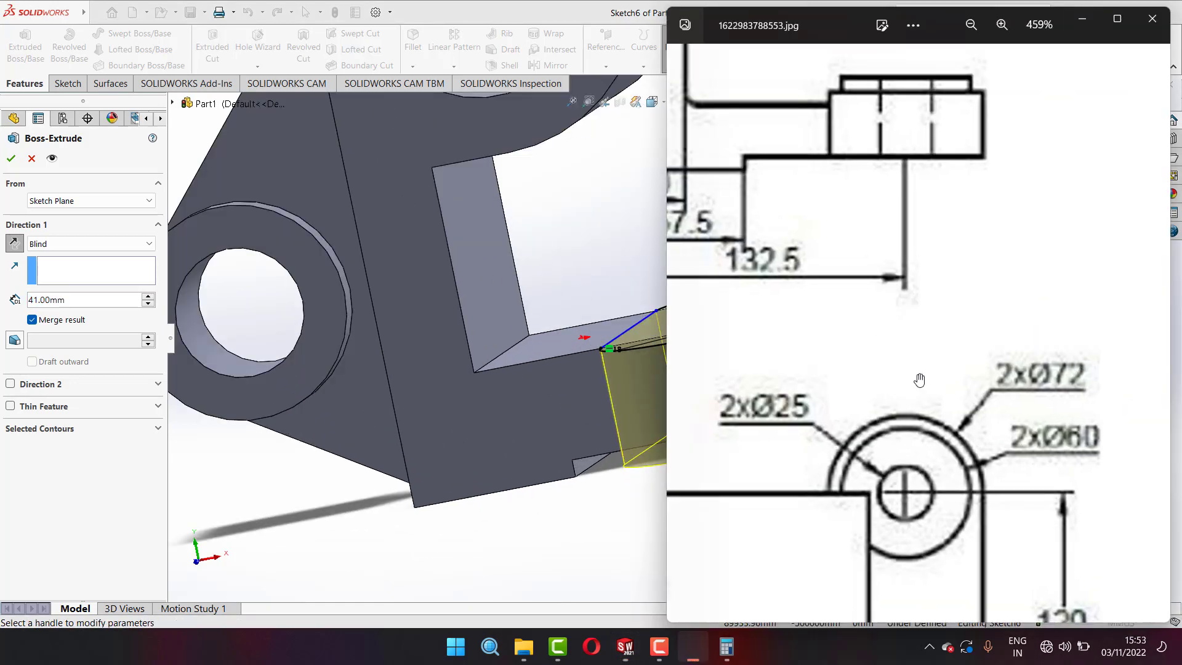
{"action": "scroll", "coordinate": [926, 351], "scroll_direction": "down", "scroll_amount": 2}
{"action": "scroll", "coordinate": [933, 328], "scroll_direction": "down", "scroll_amount": 2}
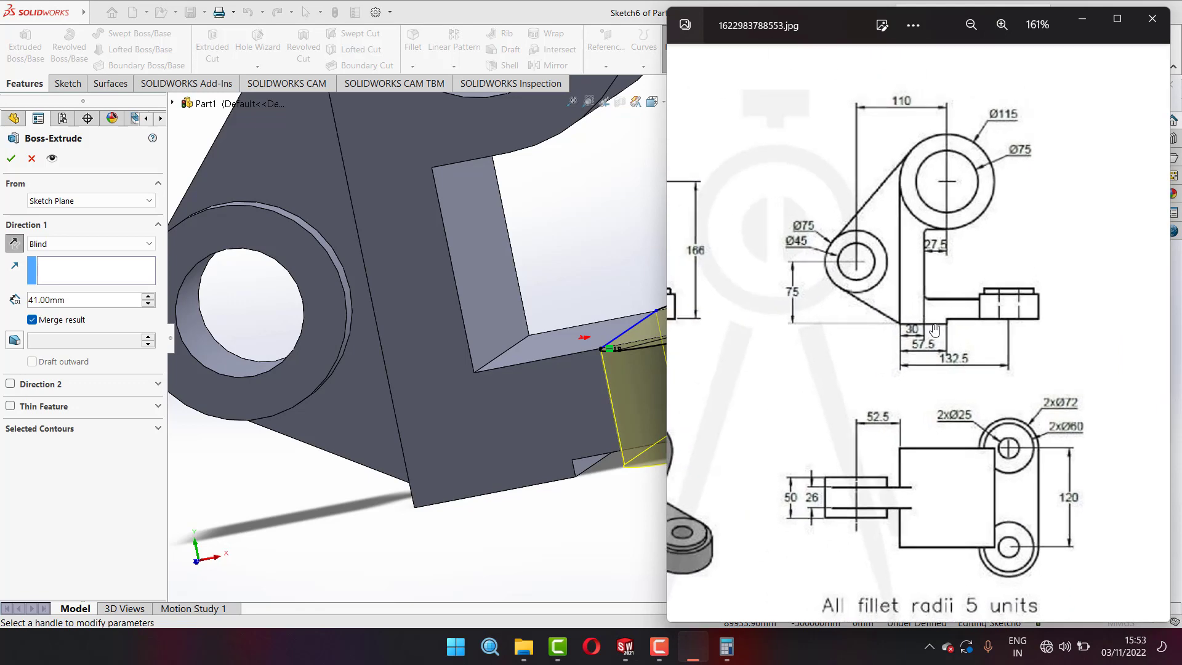
{"action": "scroll", "coordinate": [933, 328], "scroll_direction": "down", "scroll_amount": 2}
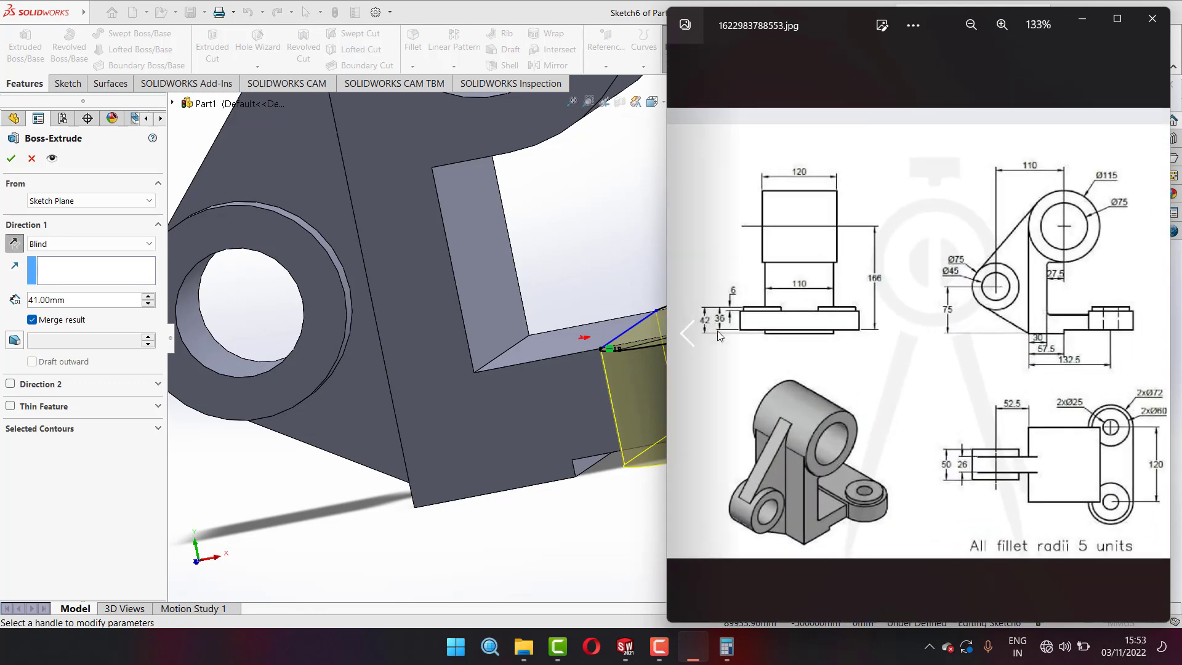
{"action": "left_click", "coordinate": [1083, 19]}
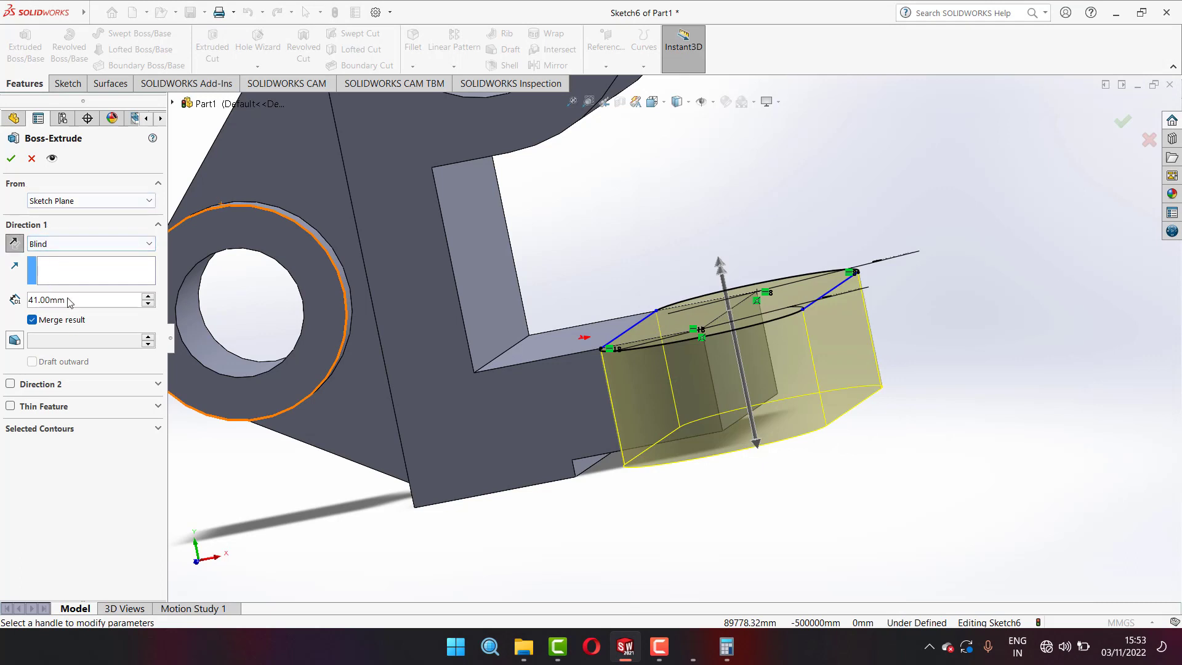
{"action": "type", "text": "3"}
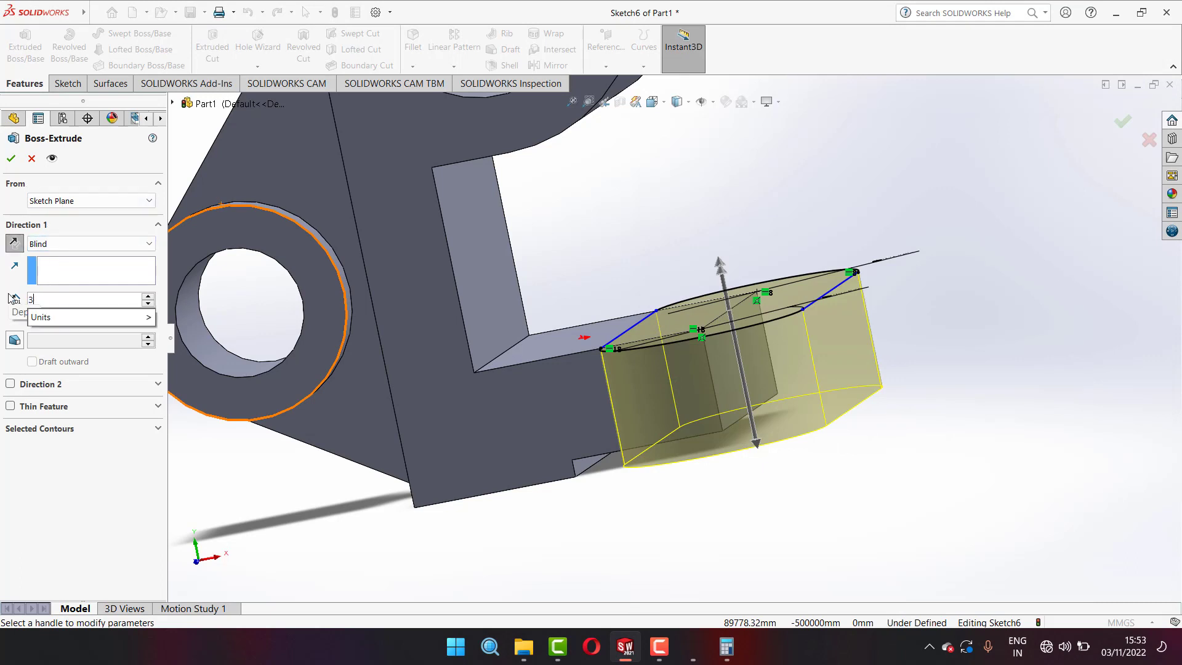
{"action": "type", "text": "6"}
{"action": "left_click", "coordinate": [70, 277]}
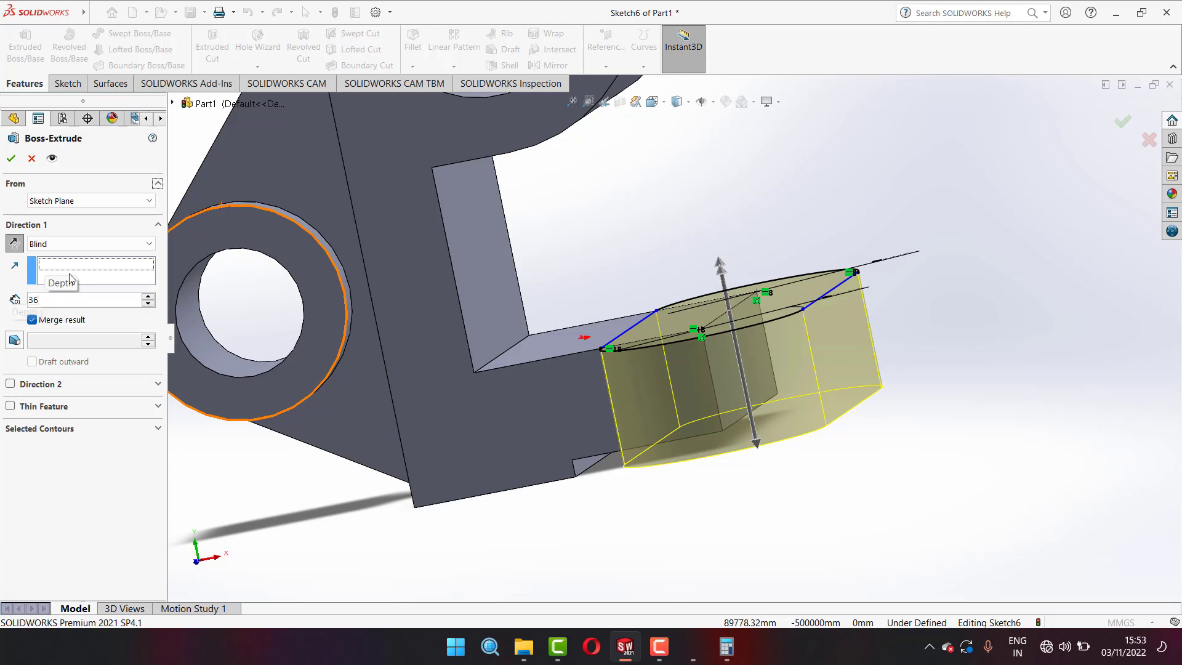
{"action": "left_click", "coordinate": [10, 160]}
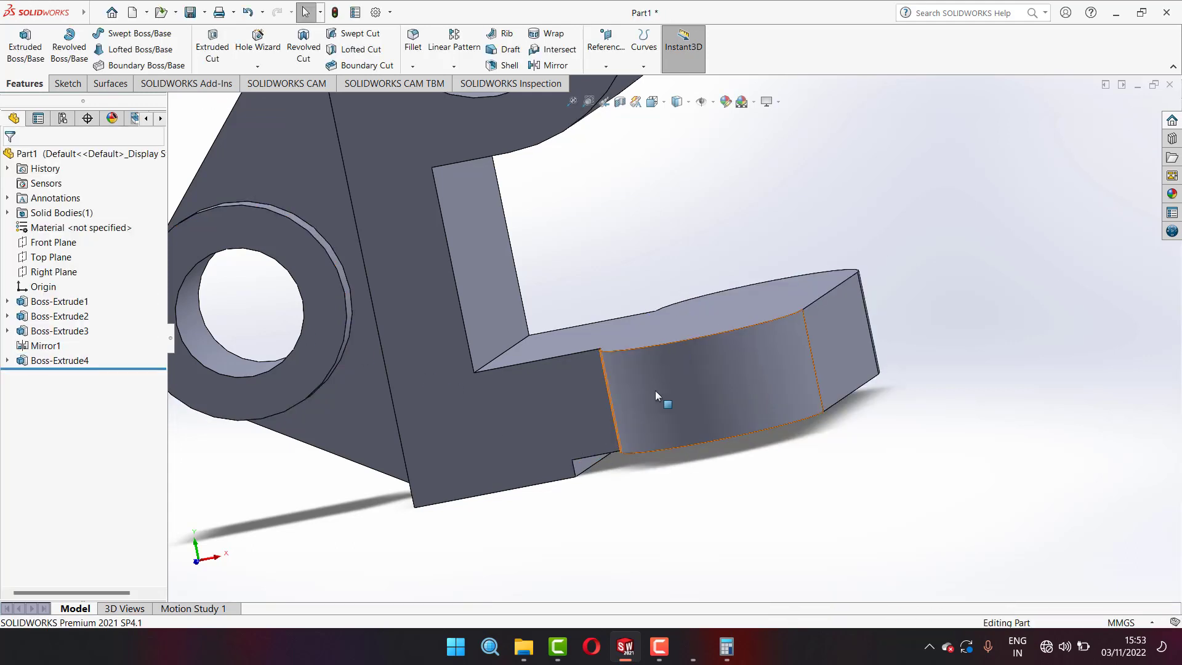
- Orbit to the top face, view it Normal To, and begin a new sketch
{"action": "middle_click_drag", "start_coordinate": [630, 382], "coordinate": [695, 425]}
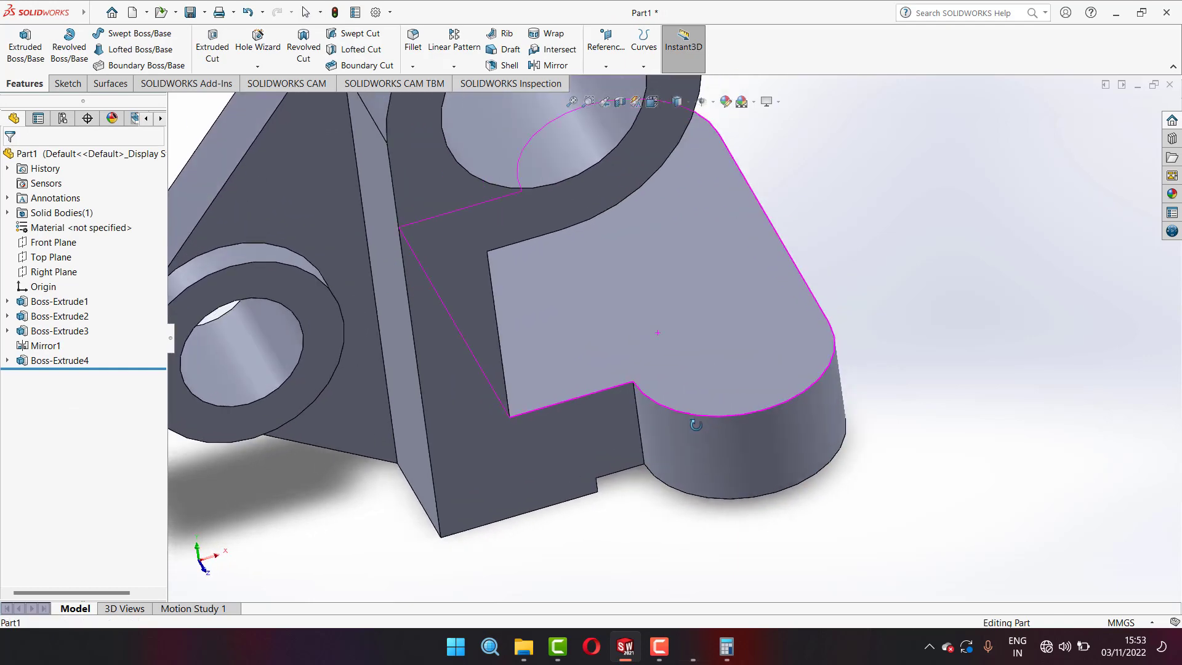
{"action": "left_click", "coordinate": [758, 279]}
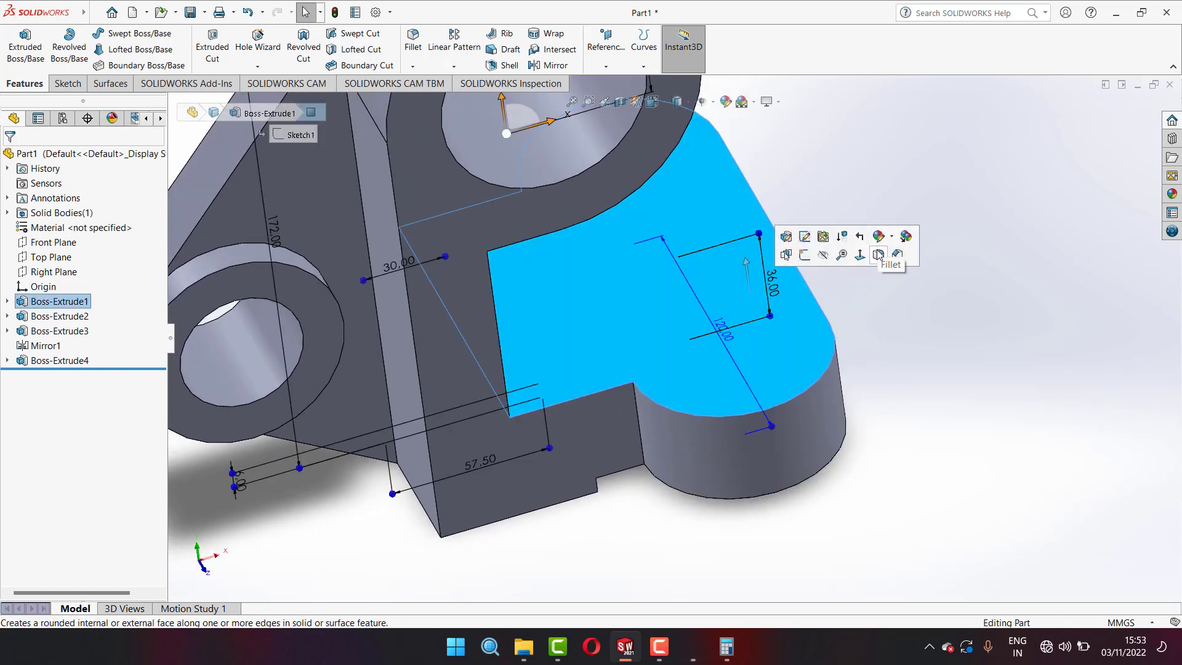
{"action": "left_click", "coordinate": [897, 253]}
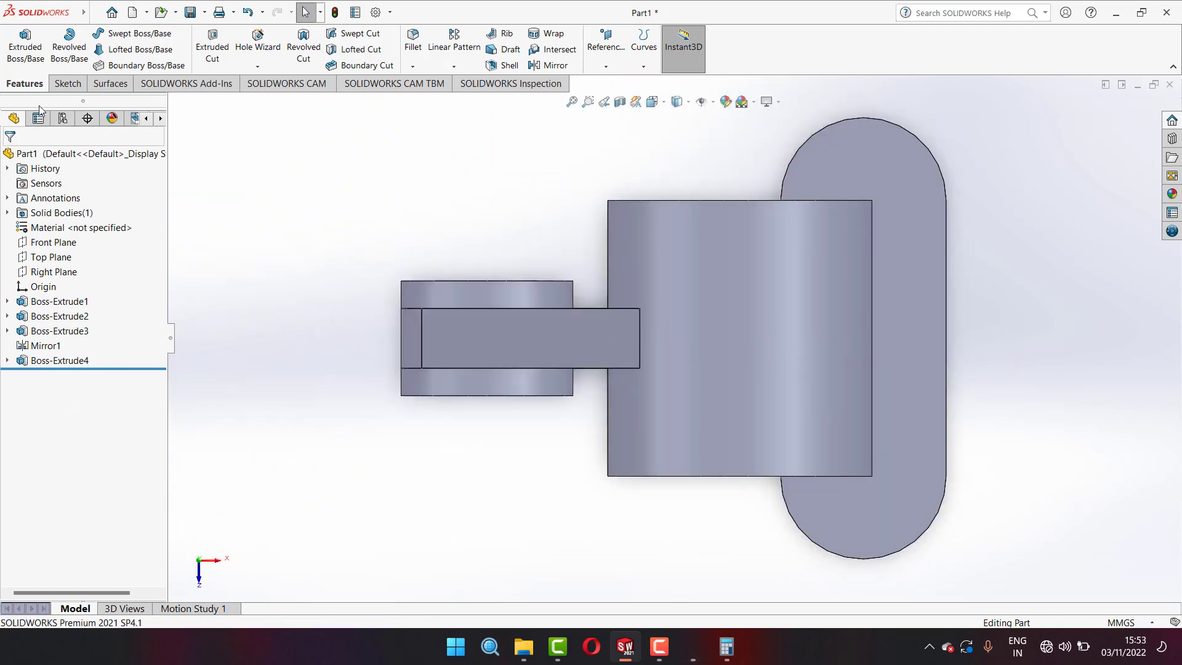
{"action": "left_click", "coordinate": [861, 559]}
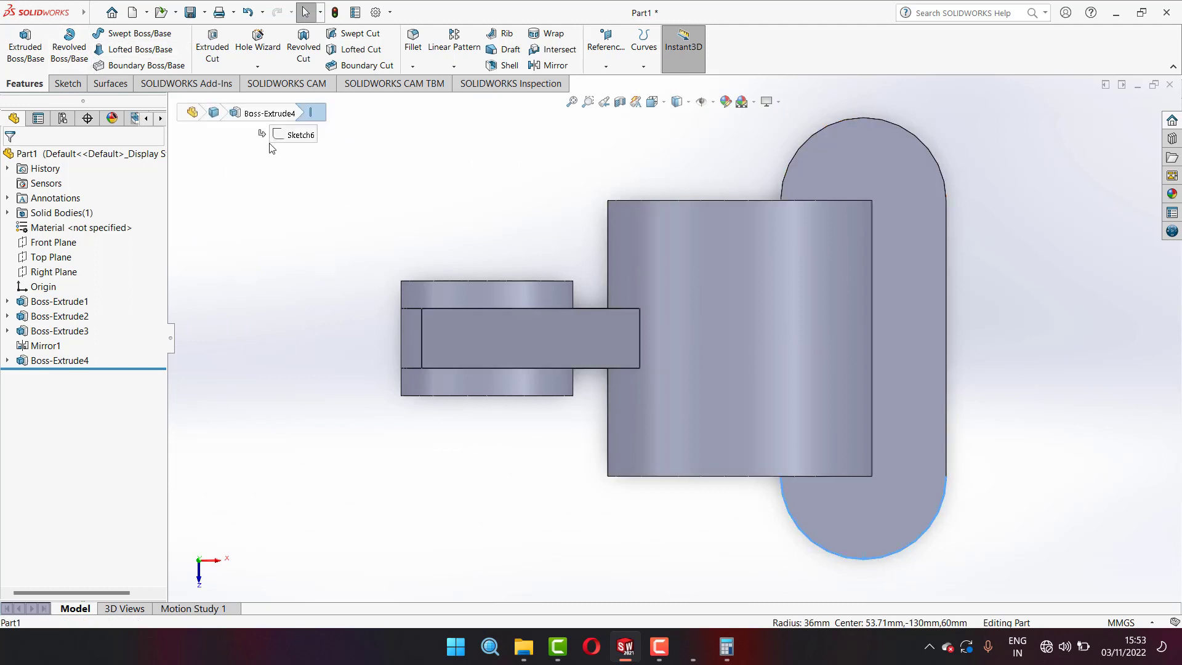
{"action": "left_click", "coordinate": [68, 85]}
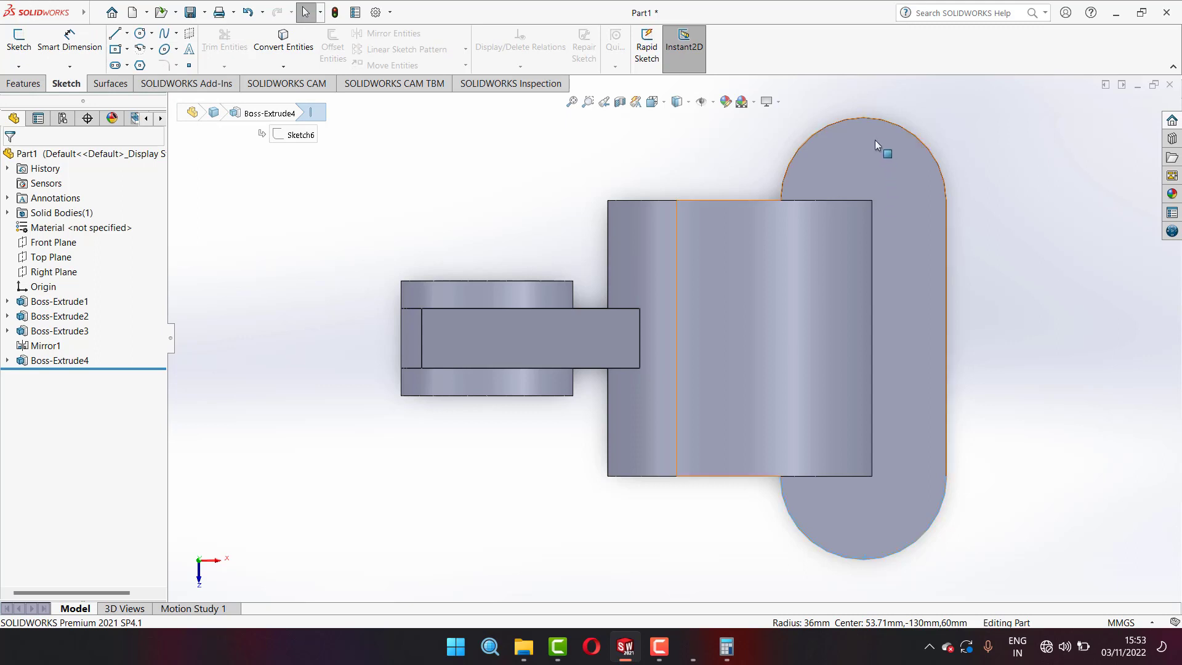
{"action": "left_click", "coordinate": [851, 118]}
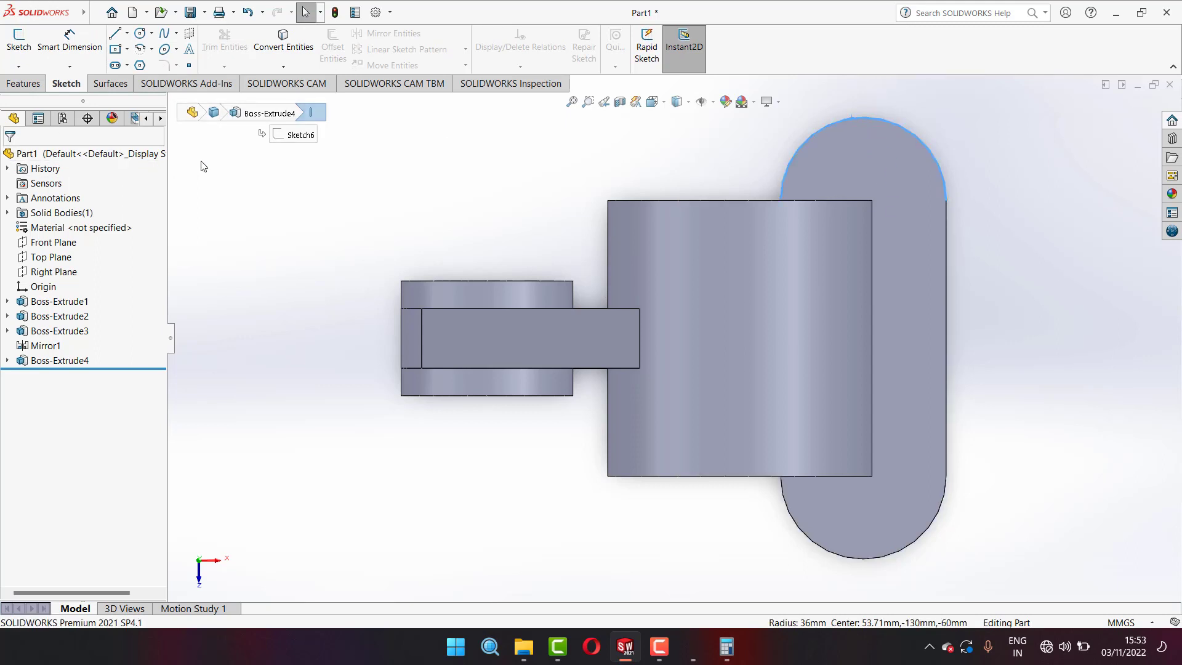
{"action": "left_click", "coordinate": [273, 196]}
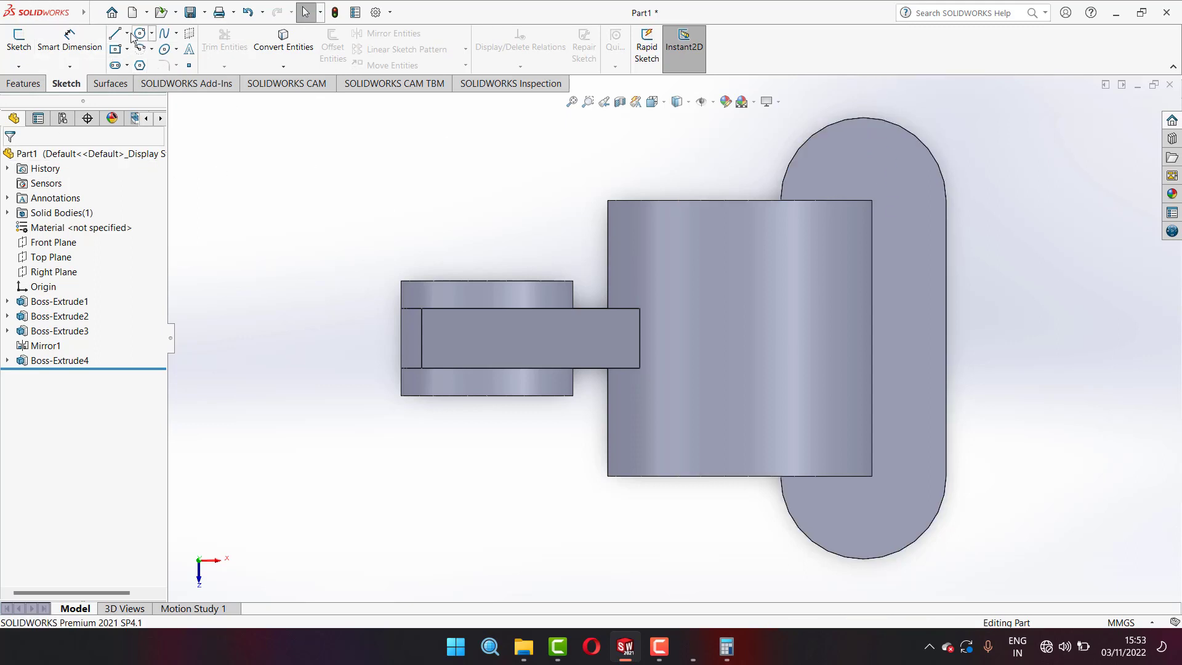
{"action": "left_click", "coordinate": [151, 32]}
- Place the sketch on the top face and convert the upper and lower rounded boss edges into it
{"action": "left_click", "coordinate": [869, 171]}
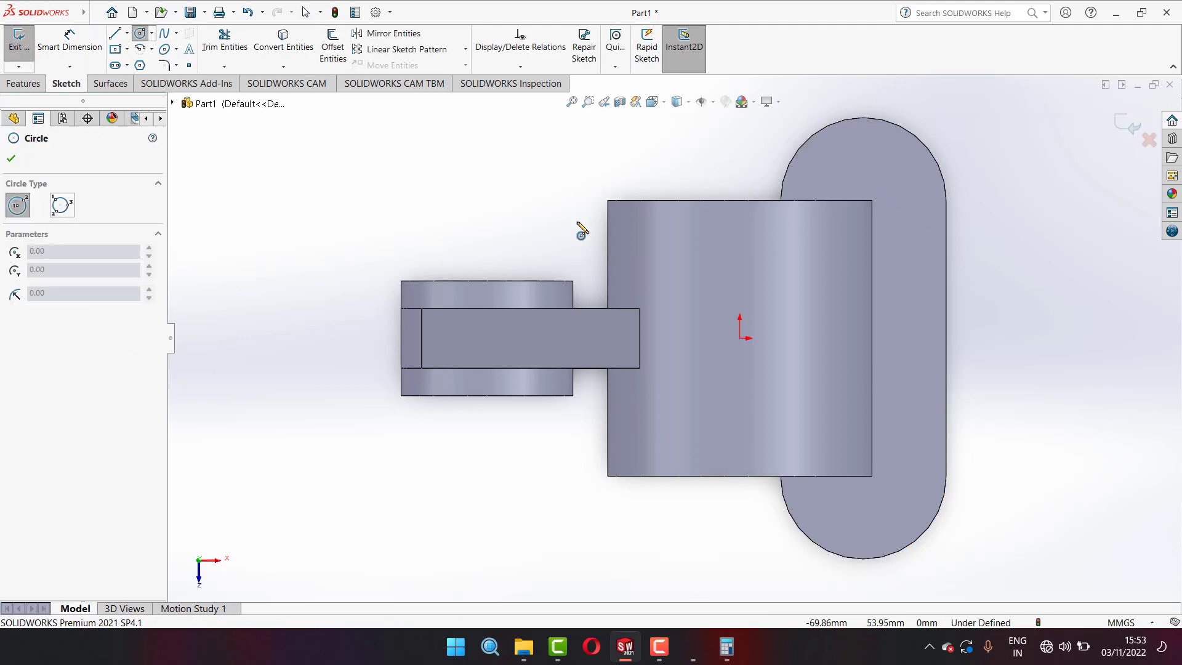
{"action": "left_click", "coordinate": [283, 40]}
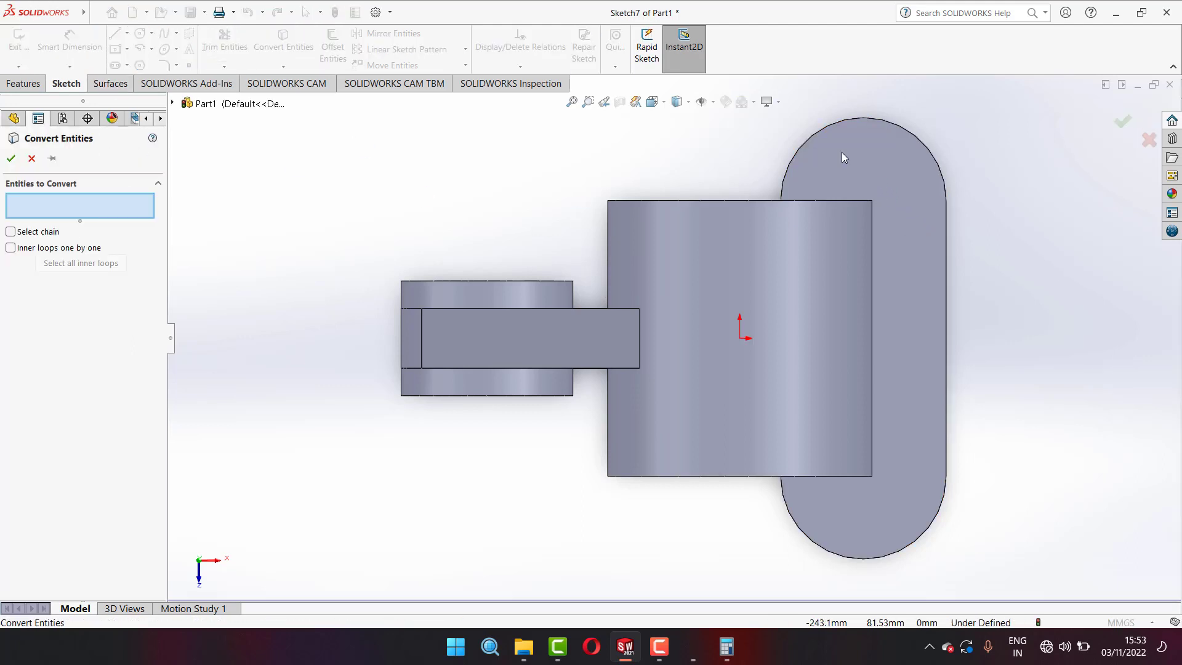
{"action": "left_click", "coordinate": [876, 119]}
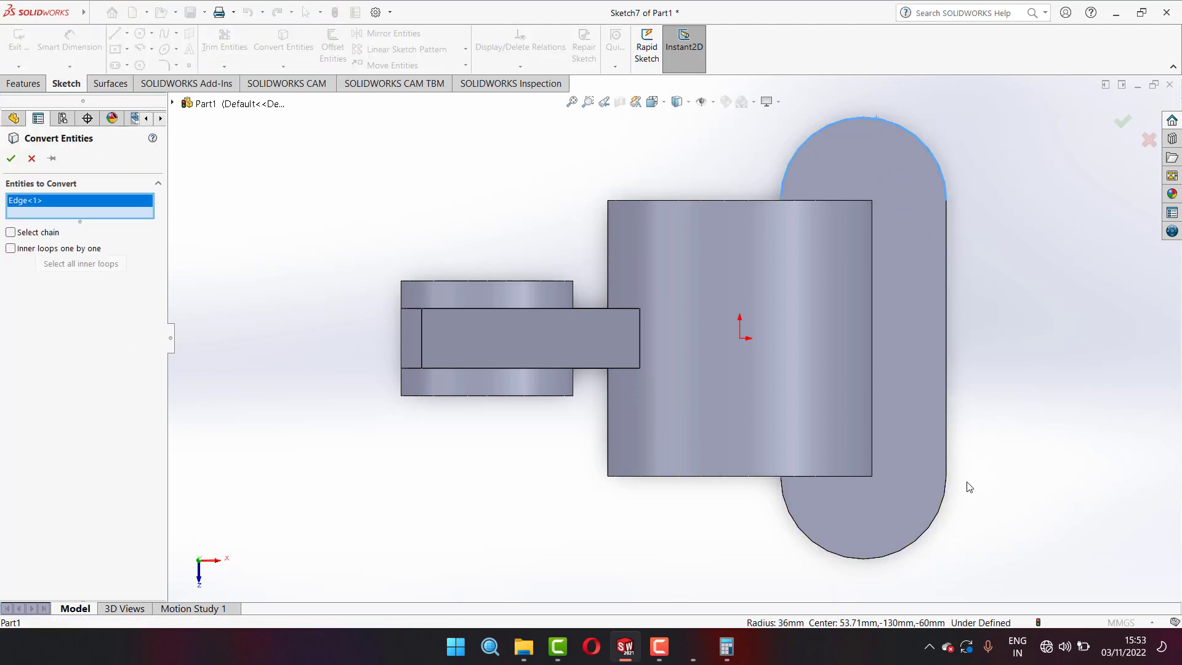
{"action": "left_click", "coordinate": [896, 556]}
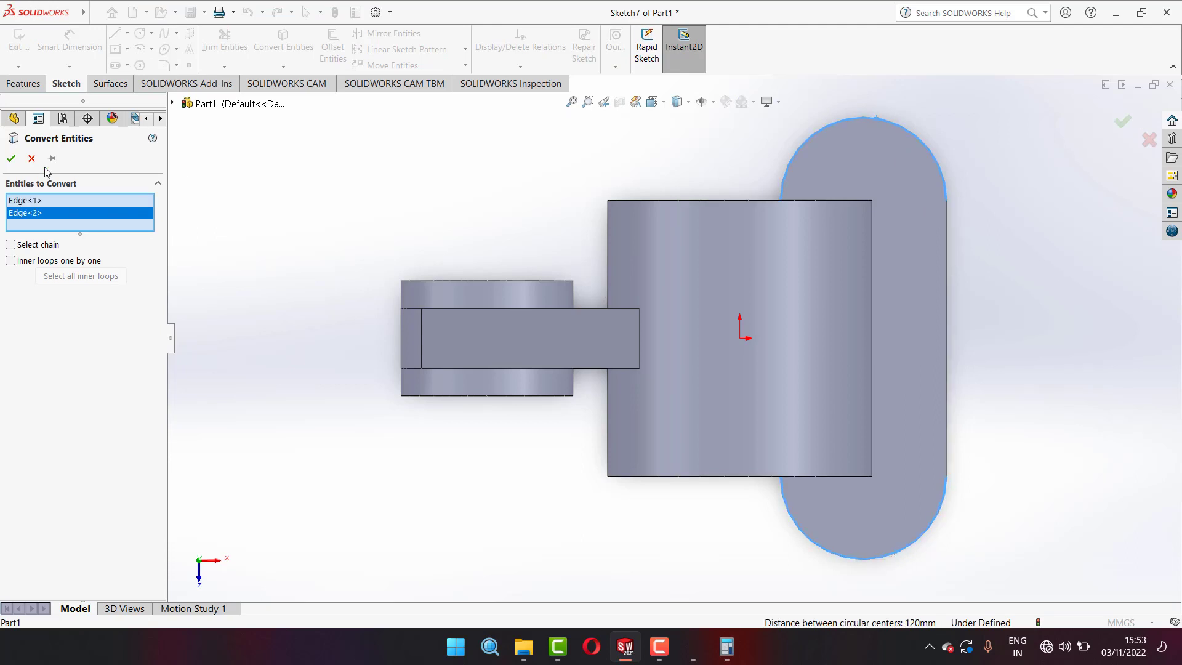
{"action": "left_click", "coordinate": [10, 159]}
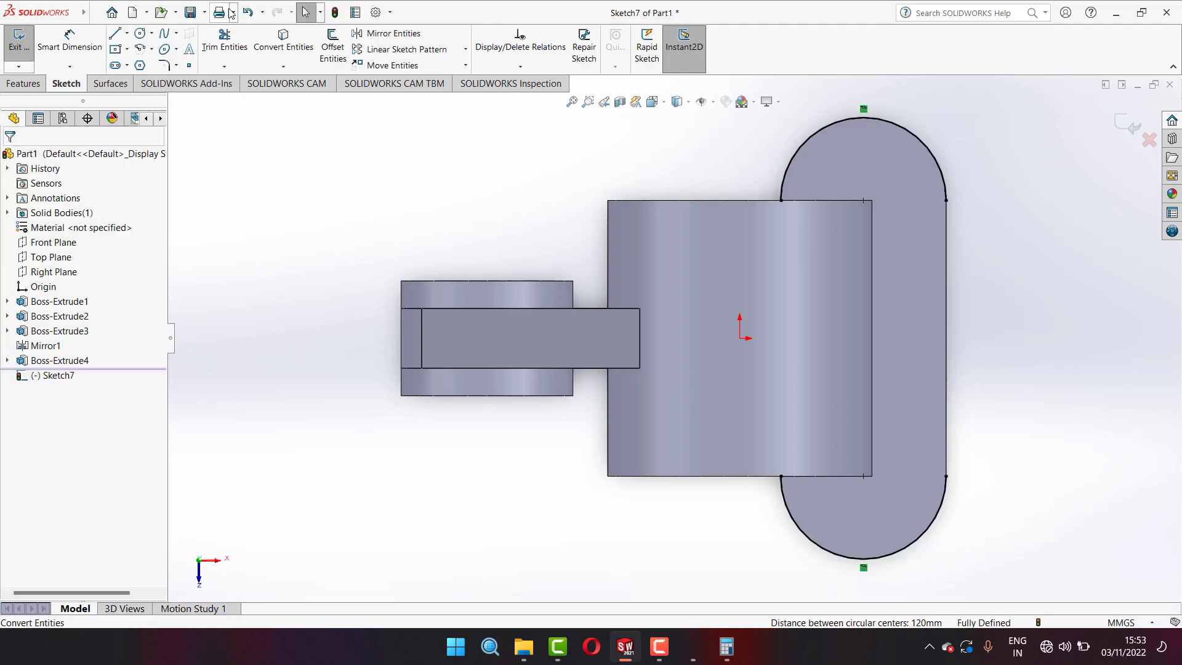
{"action": "left_click", "coordinate": [141, 35]}
{"action": "left_click", "coordinate": [690, 645]}
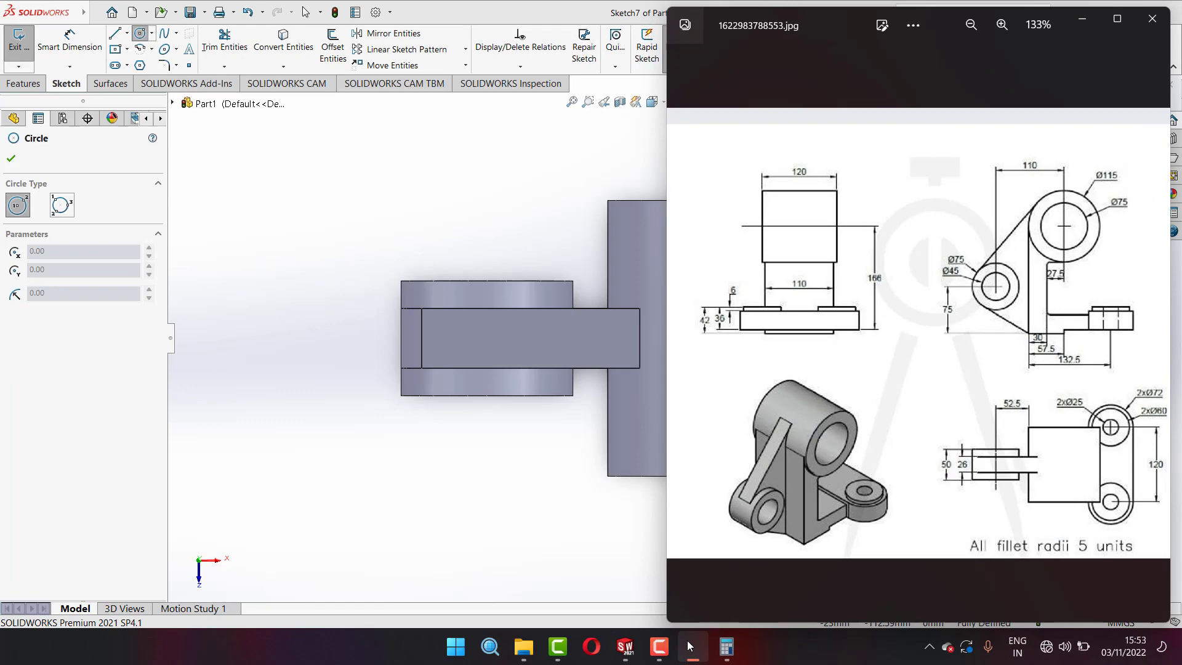
- Zoom the reference drawing to read the 2xØ25 hole callout, then minimize Photos
{"action": "scroll", "coordinate": [1059, 376], "scroll_direction": "up", "scroll_amount": 3}
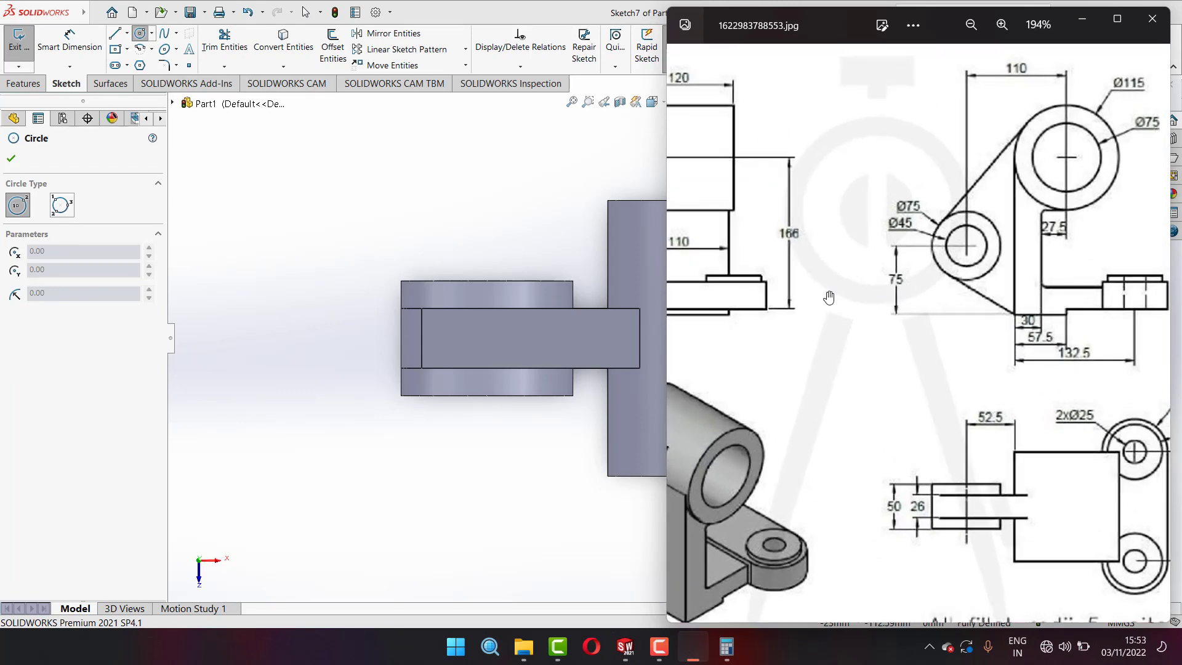
{"action": "scroll", "coordinate": [828, 297], "scroll_direction": "down", "scroll_amount": 3}
{"action": "scroll", "coordinate": [1040, 451], "scroll_direction": "up", "scroll_amount": 2}
{"action": "scroll", "coordinate": [1047, 452], "scroll_direction": "up", "scroll_amount": 2}
{"action": "scroll", "coordinate": [1054, 452], "scroll_direction": "up", "scroll_amount": 1}
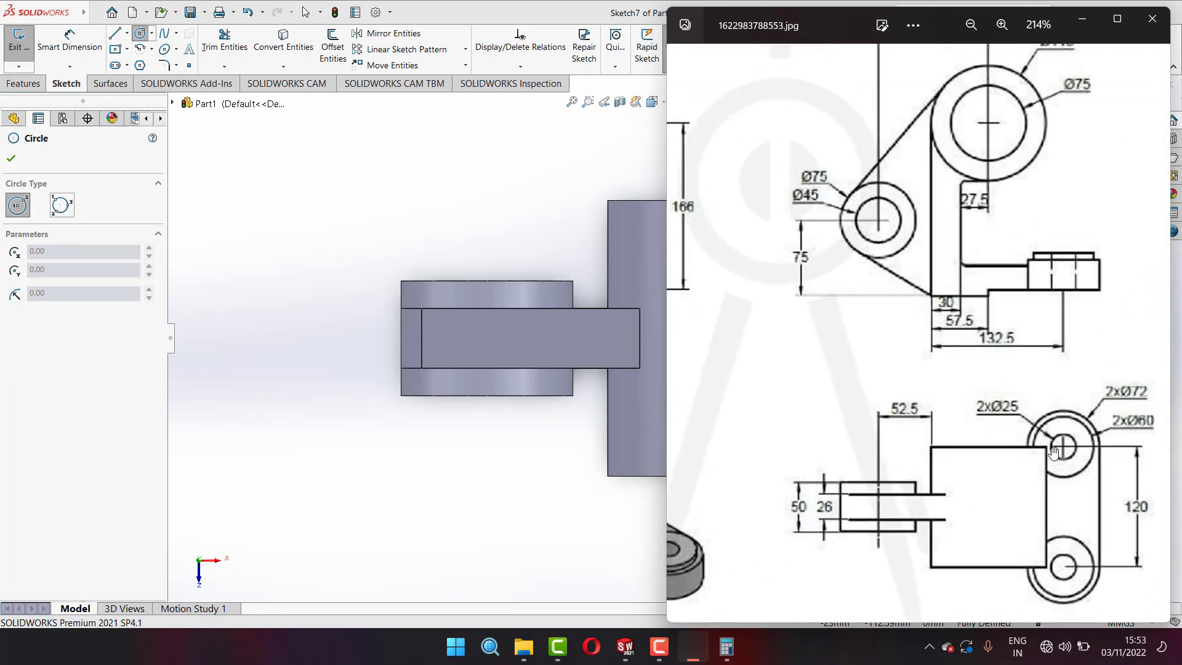
{"action": "scroll", "coordinate": [1053, 450], "scroll_direction": "up", "scroll_amount": 2}
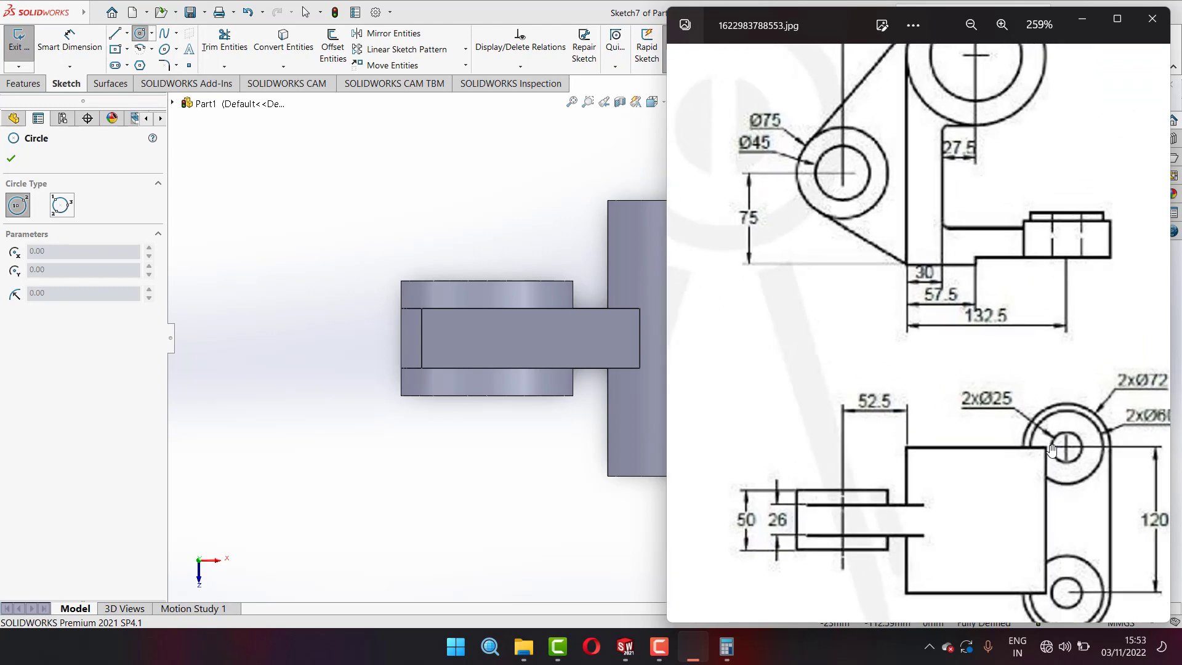
{"action": "scroll", "coordinate": [1052, 449], "scroll_direction": "down", "scroll_amount": 2}
{"action": "scroll", "coordinate": [1090, 488], "scroll_direction": "up", "scroll_amount": 3}
{"action": "scroll", "coordinate": [984, 419], "scroll_direction": "down", "scroll_amount": 2}
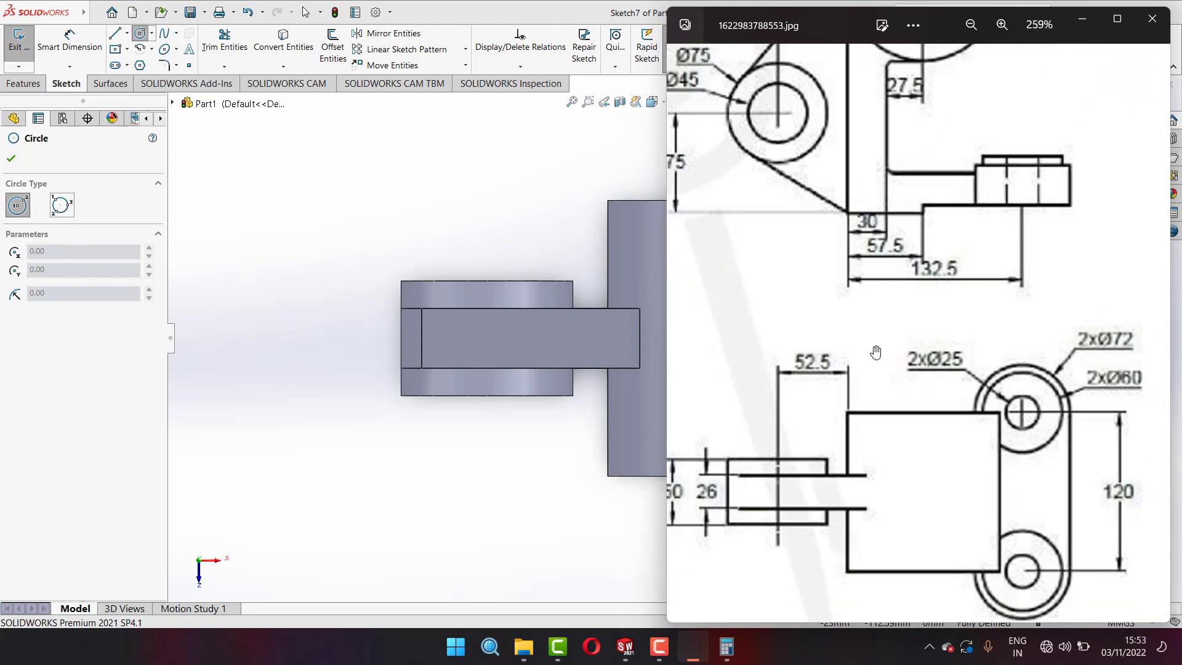
{"action": "scroll", "coordinate": [1089, 425], "scroll_direction": "up", "scroll_amount": 1}
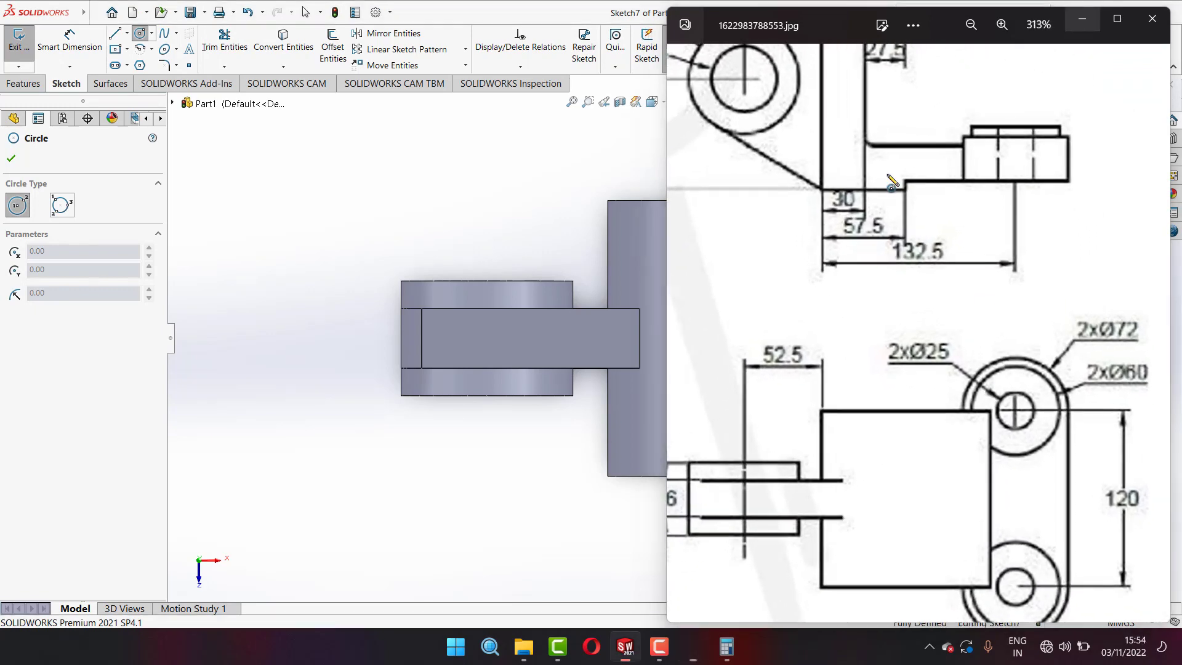
{"action": "left_click", "coordinate": [1084, 26]}
- Draw a circle on the top arc centre and dimension it to Ø25 mm
{"action": "left_click", "coordinate": [869, 208]}
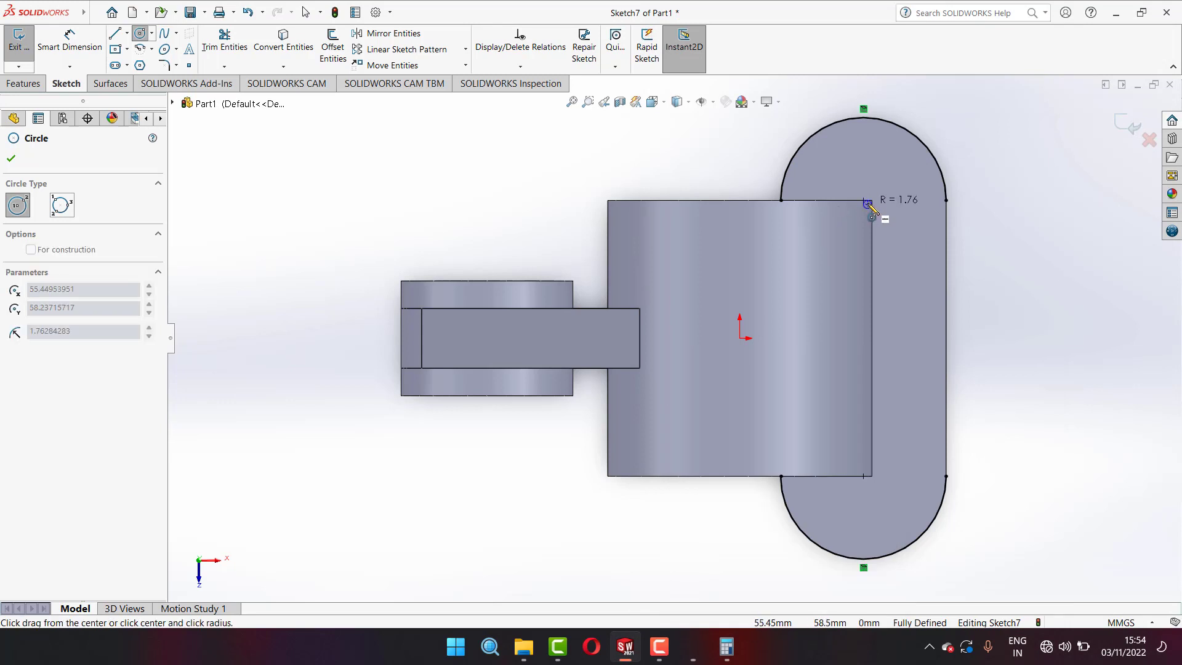
{"action": "right_click", "coordinate": [873, 213]}
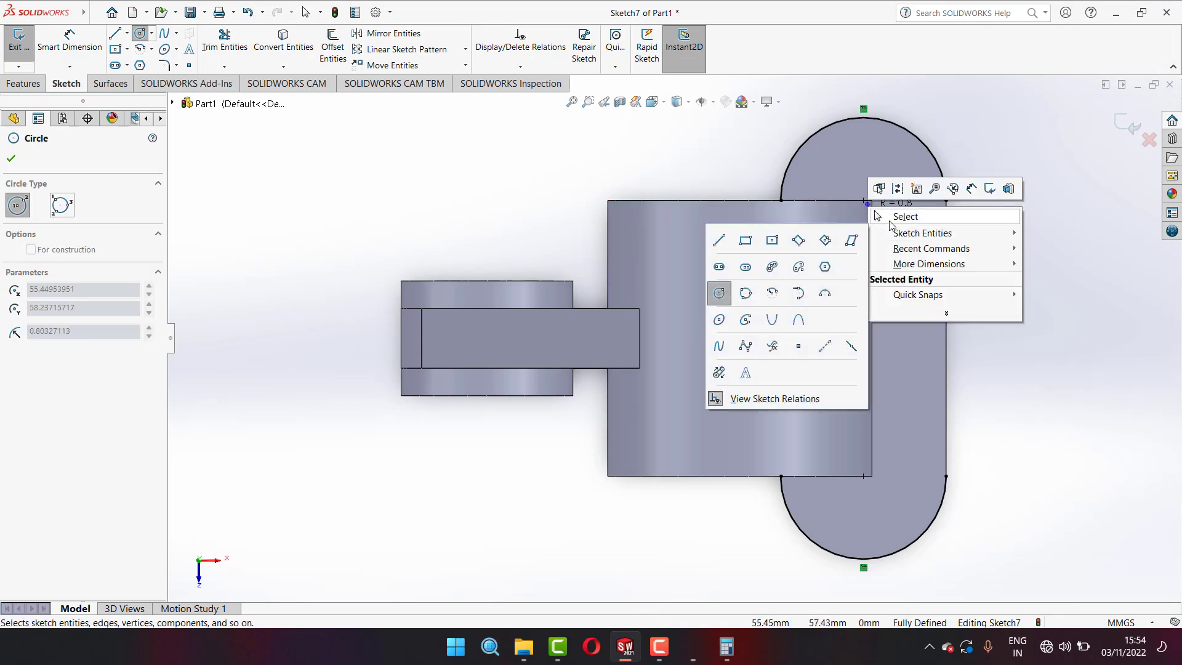
{"action": "left_click", "coordinate": [884, 219]}
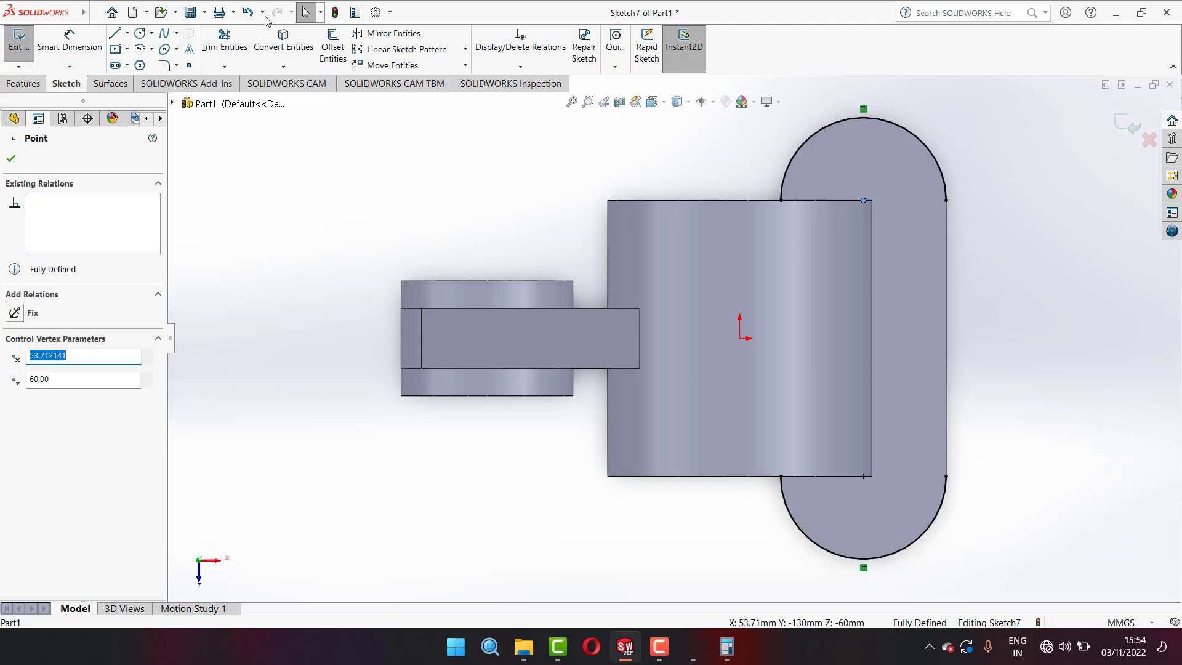
{"action": "left_click", "coordinate": [140, 34]}
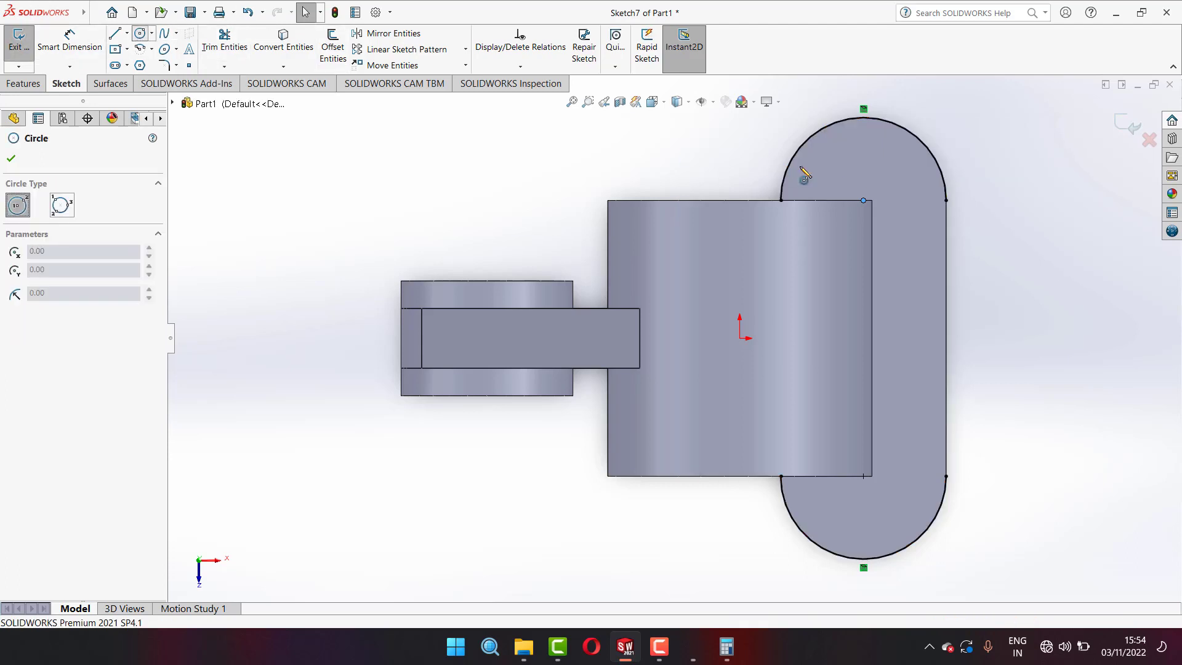
{"action": "left_click", "coordinate": [864, 200]}
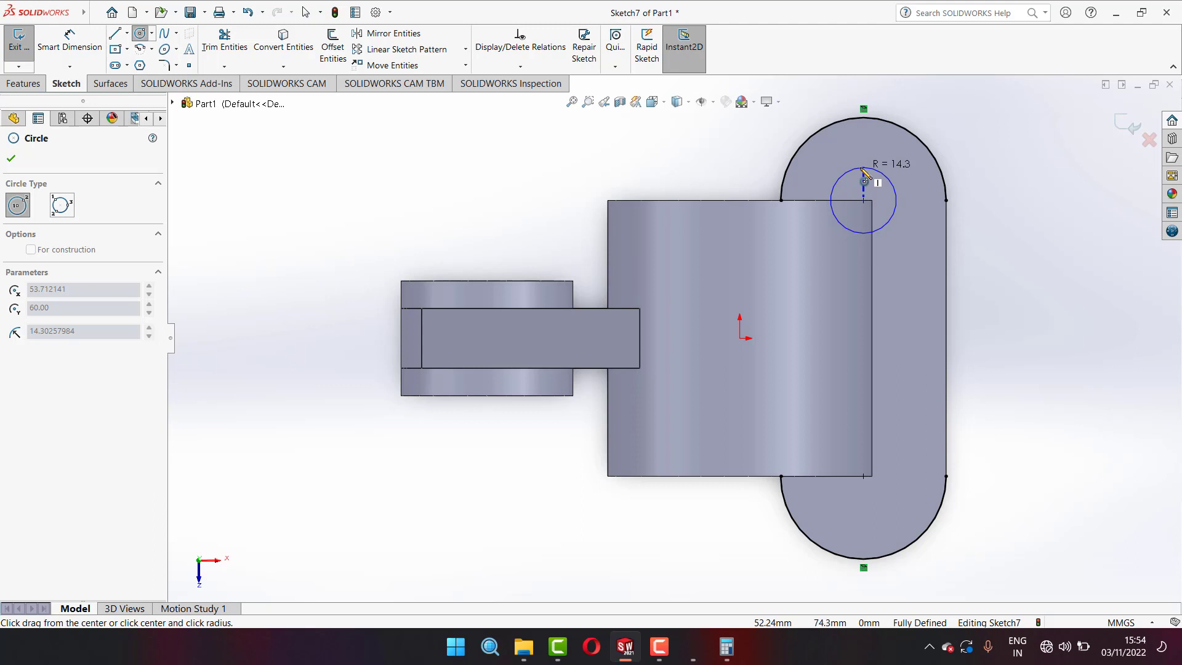
{"action": "left_click", "coordinate": [865, 156]}
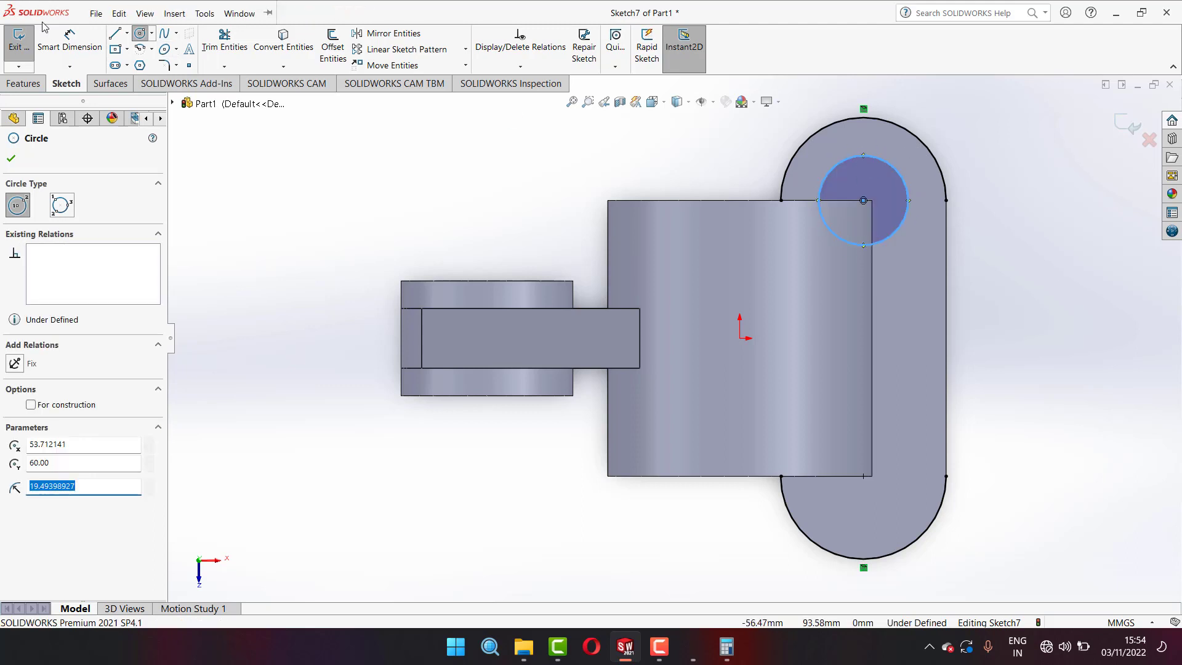
{"action": "left_click", "coordinate": [70, 40]}
{"action": "left_click", "coordinate": [904, 181]}
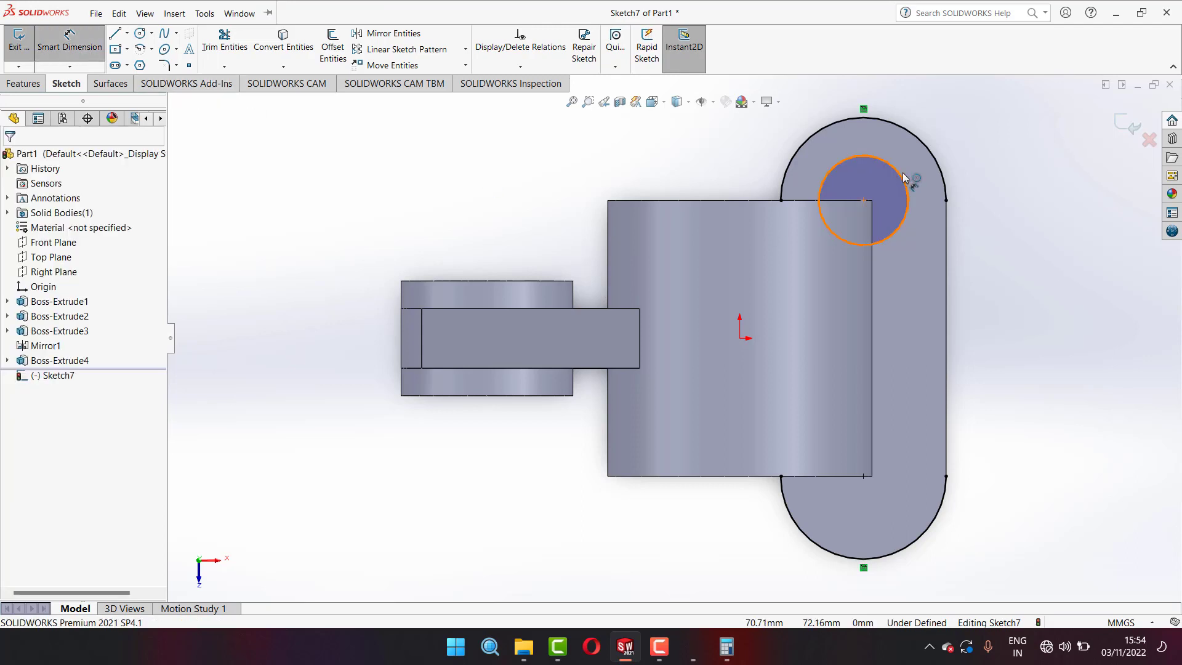
{"action": "left_click", "coordinate": [969, 151]}
{"action": "type", "text": "25"}
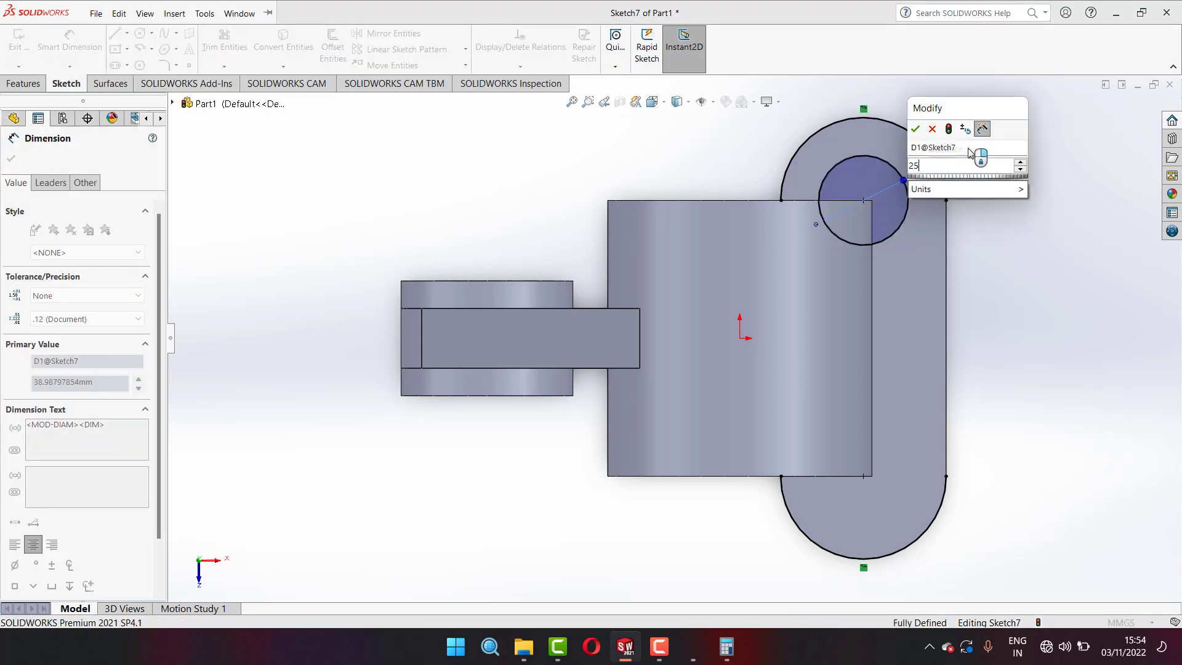
{"action": "key", "text": "Return"}
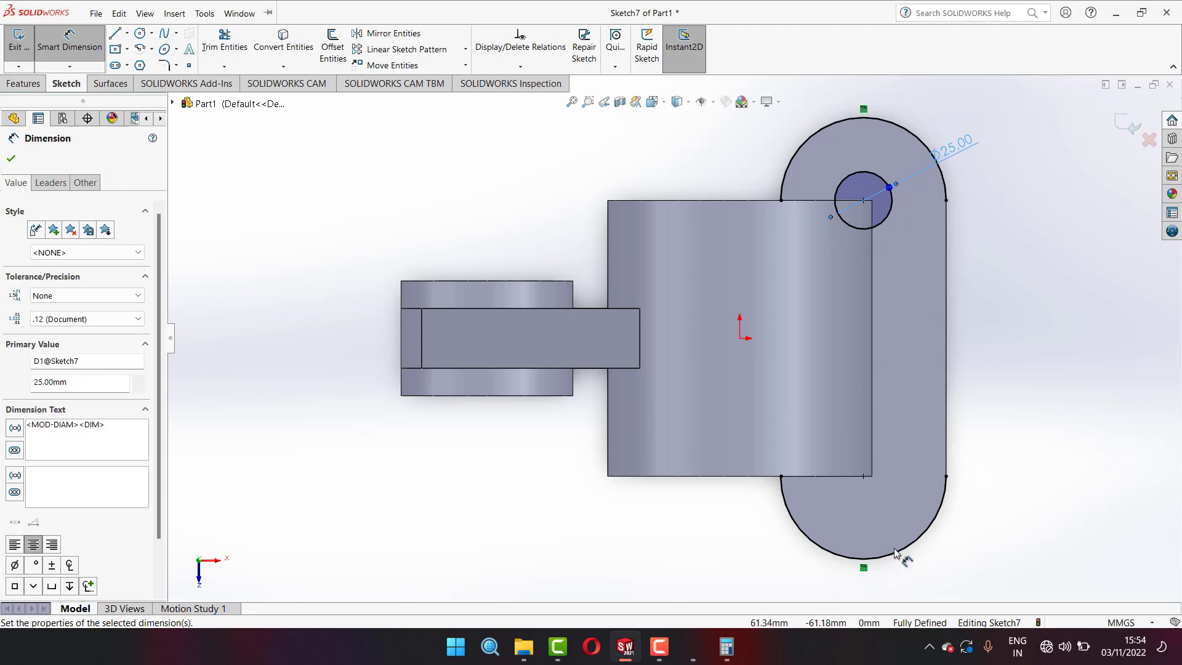
- Draw a circle on the bottom arc centre and dimension it to Ø25 mm
{"action": "left_click", "coordinate": [865, 477]}
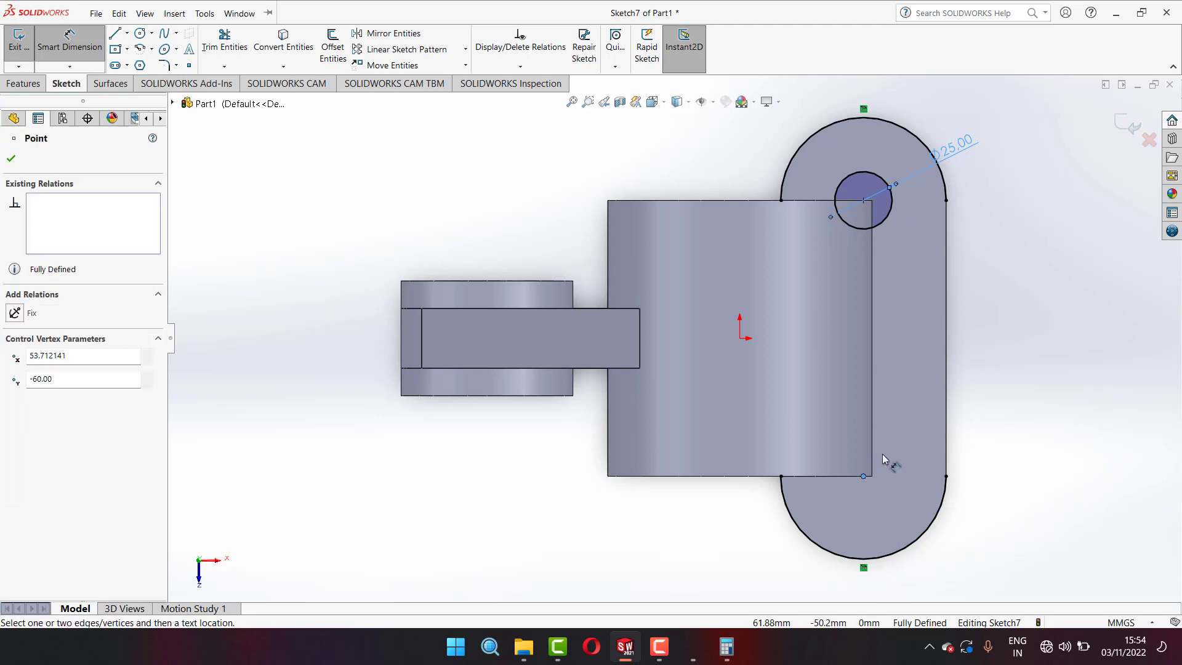
{"action": "left_click", "coordinate": [140, 34]}
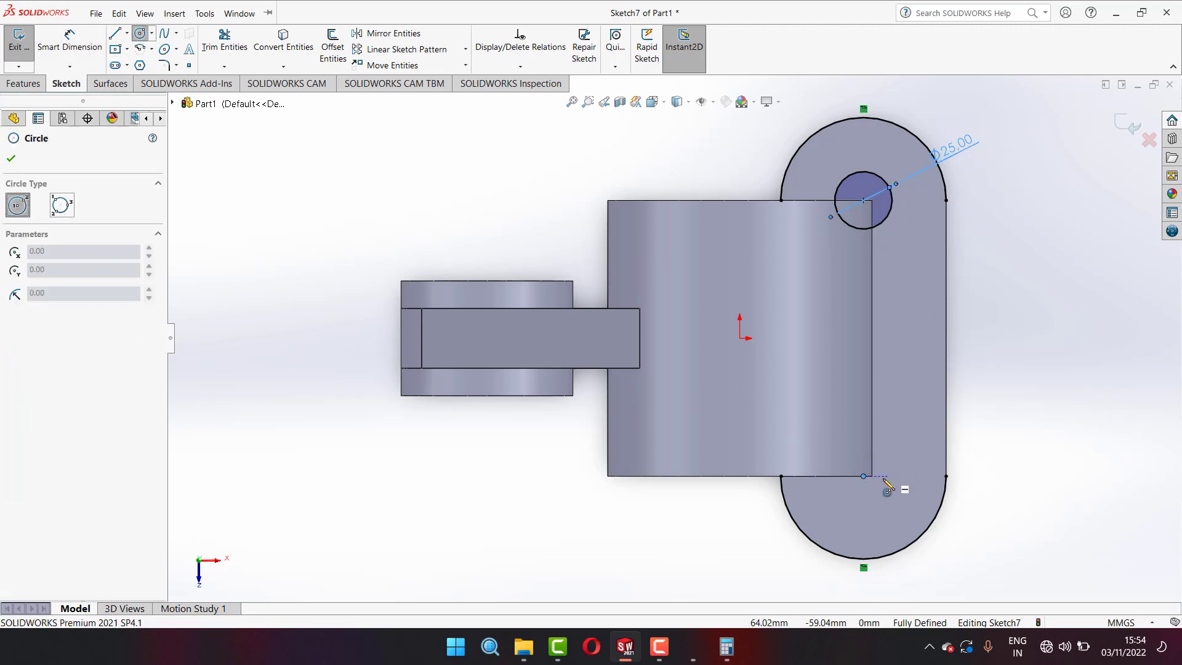
{"action": "left_click", "coordinate": [863, 475]}
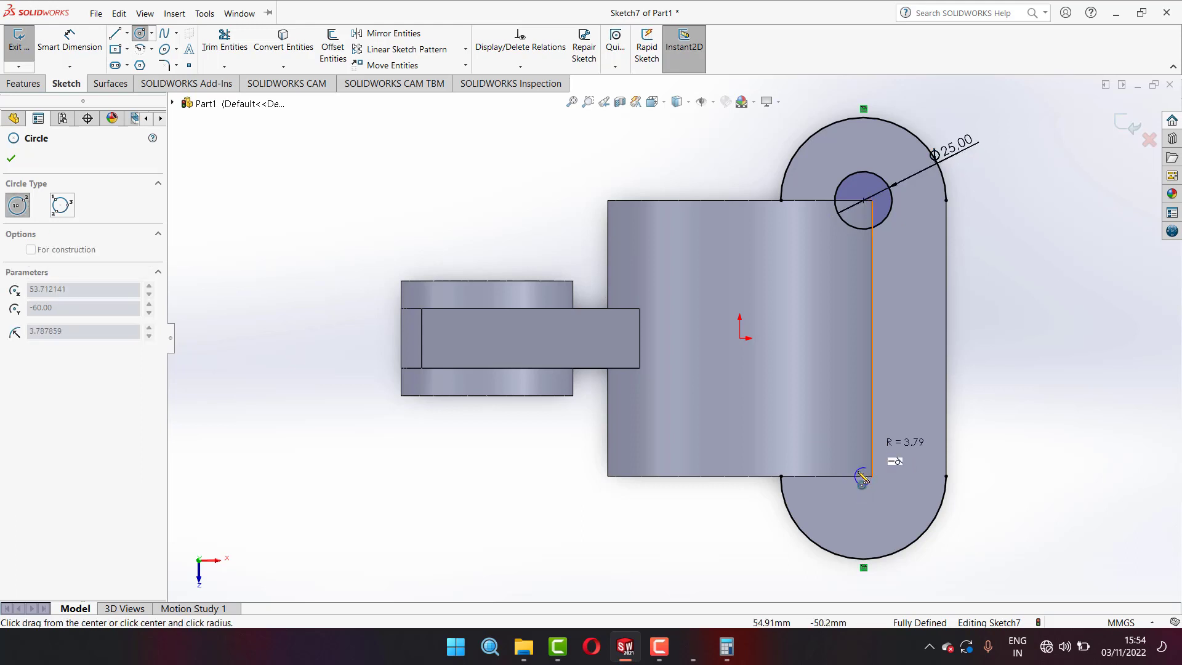
{"action": "left_click", "coordinate": [897, 456]}
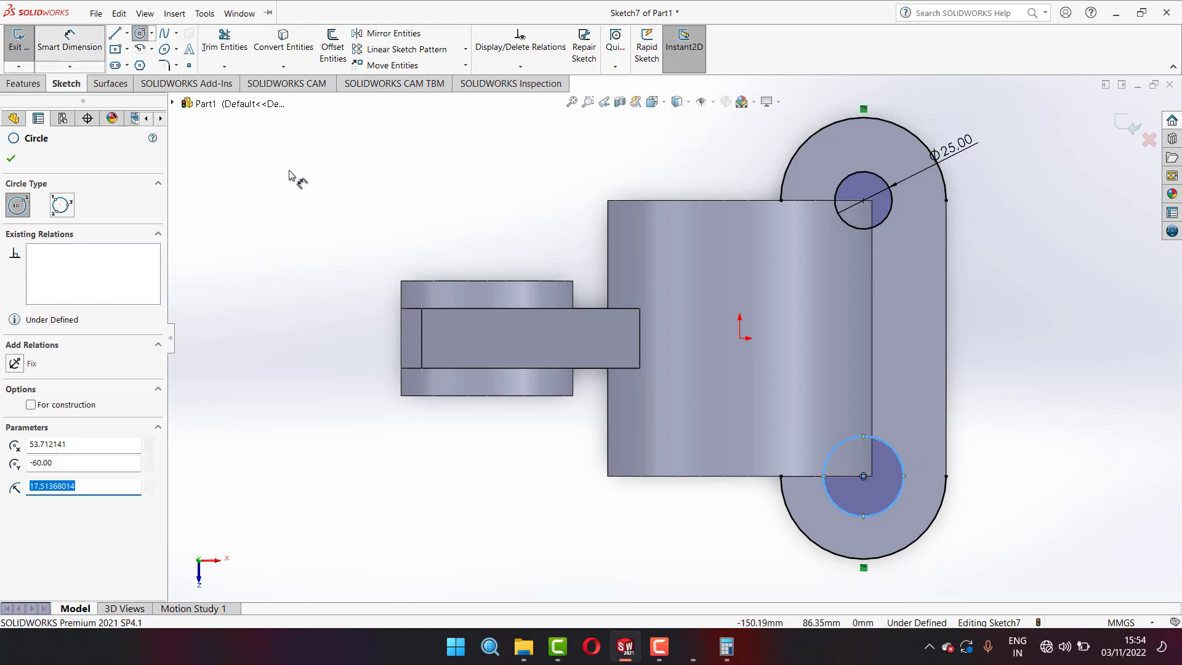
{"action": "key", "text": "Escape"}
{"action": "left_click", "coordinate": [897, 429]}
{"action": "left_click", "coordinate": [927, 408]}
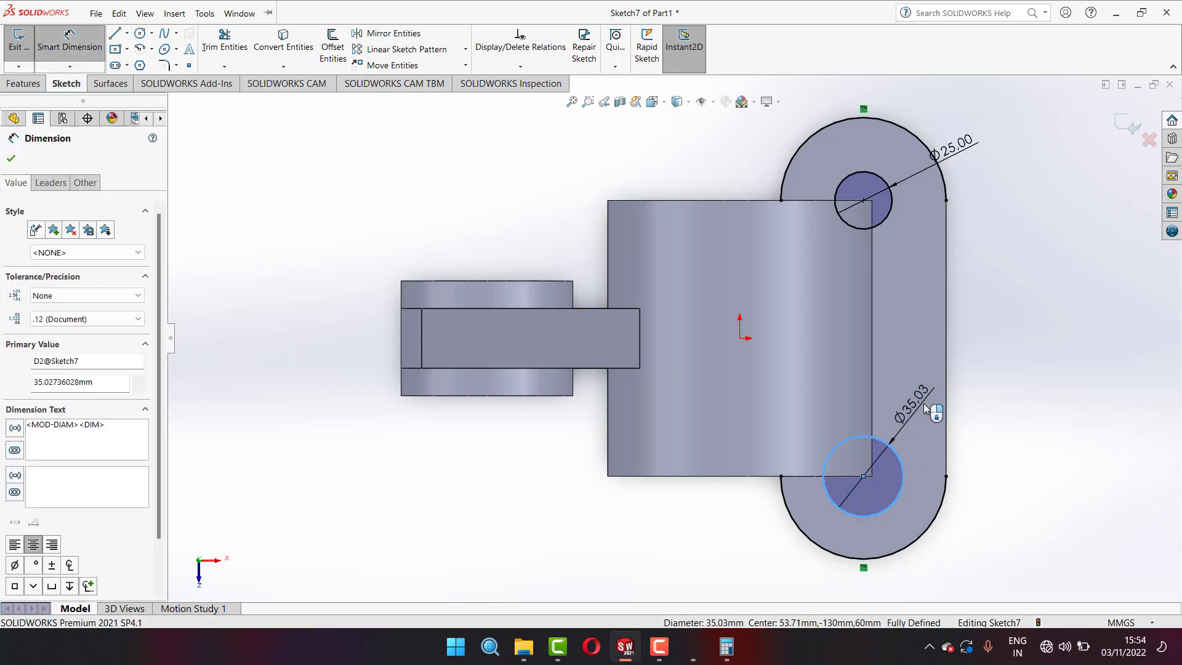
{"action": "type", "text": "25"}
{"action": "key", "text": "Return"}
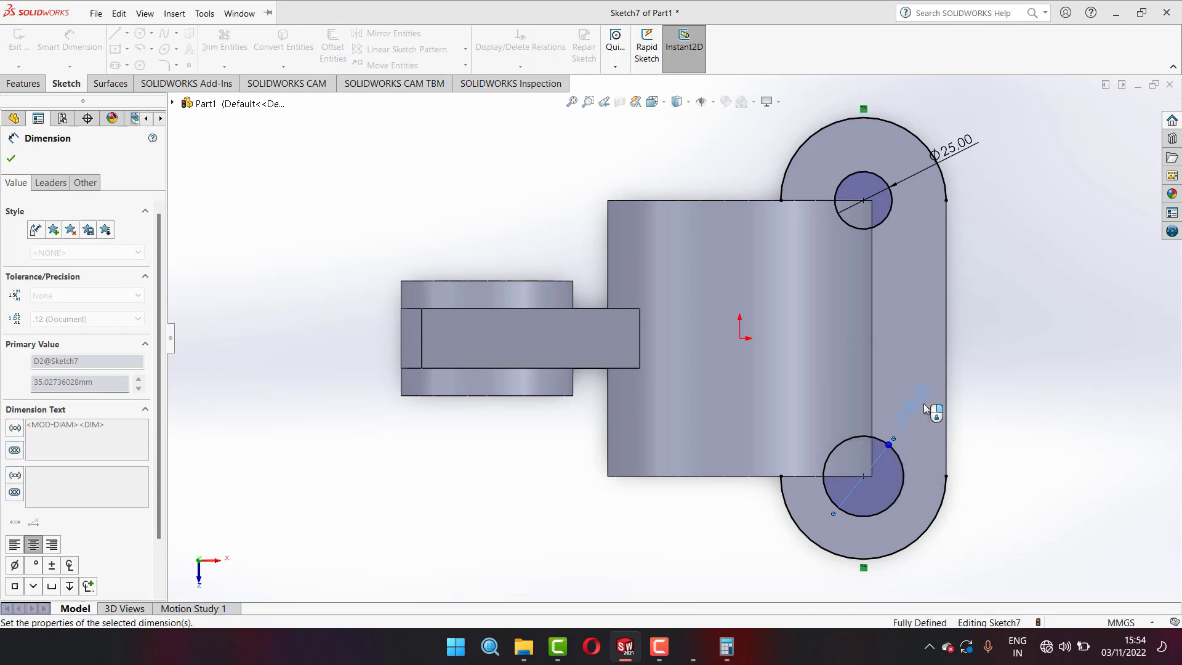
- Recheck the hole sizes on the reference drawing and put it away
{"action": "left_click", "coordinate": [688, 652]}
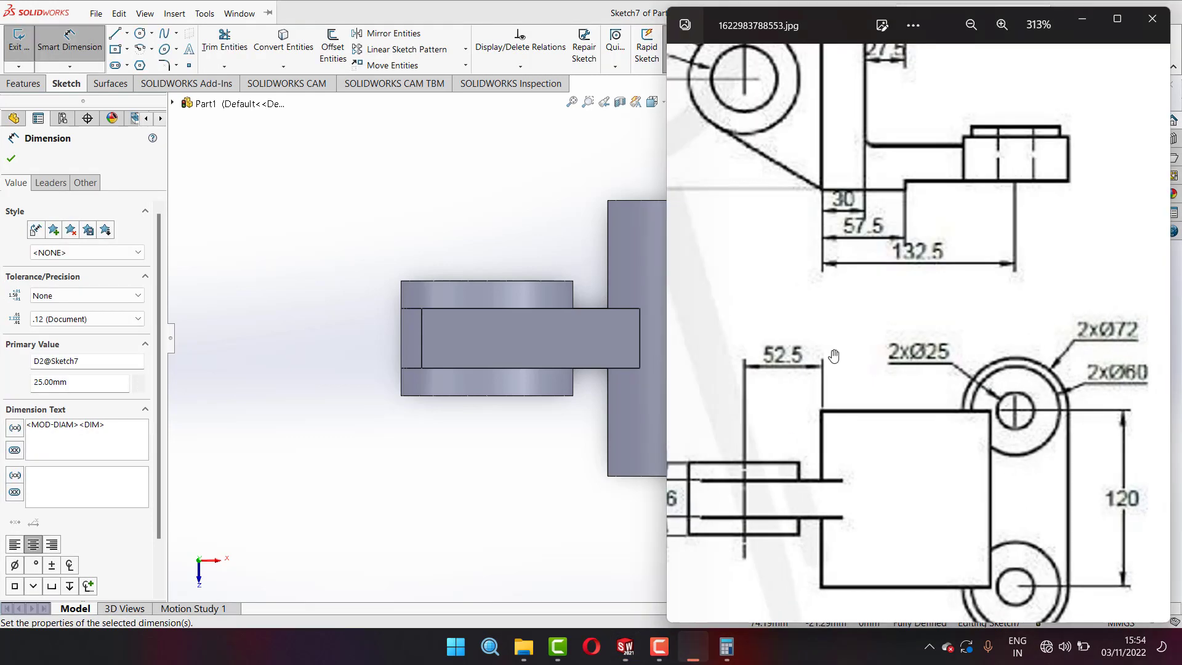
{"action": "scroll", "coordinate": [955, 354], "scroll_direction": "up", "scroll_amount": 2}
{"action": "scroll", "coordinate": [962, 375], "scroll_direction": "up", "scroll_amount": 2}
{"action": "scroll", "coordinate": [962, 375], "scroll_direction": "down", "scroll_amount": 1}
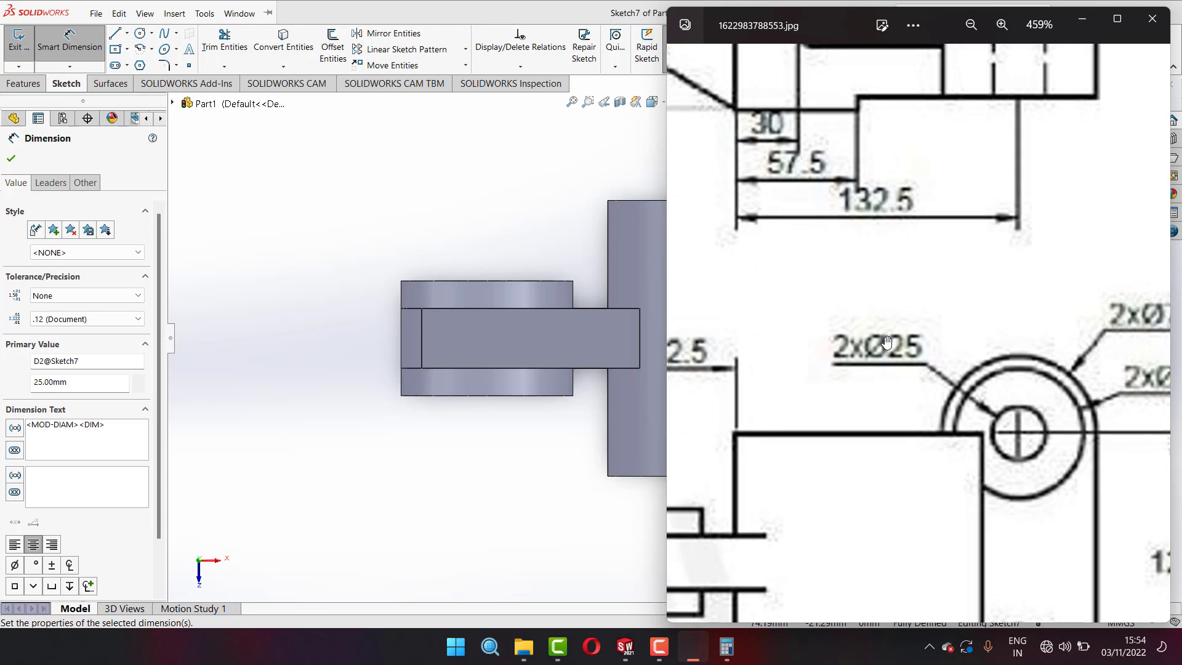
{"action": "scroll", "coordinate": [886, 343], "scroll_direction": "down", "scroll_amount": 1}
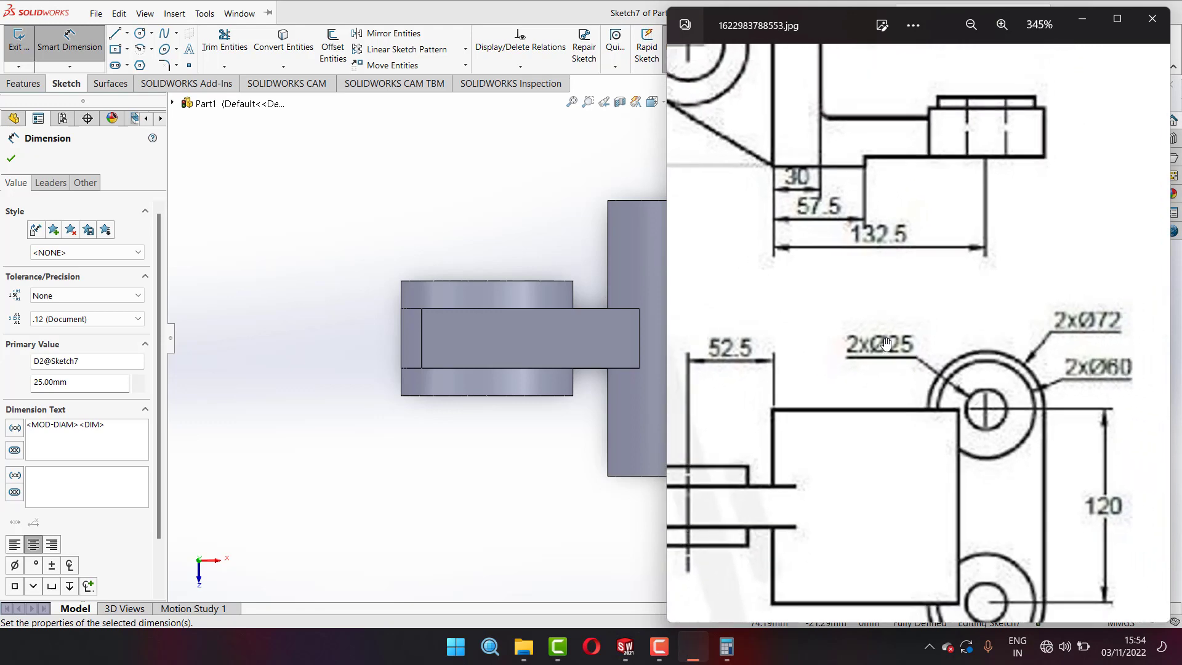
{"action": "left_click", "coordinate": [1082, 17]}
{"action": "left_click", "coordinate": [119, 13]}
{"action": "left_click", "coordinate": [123, 64]}
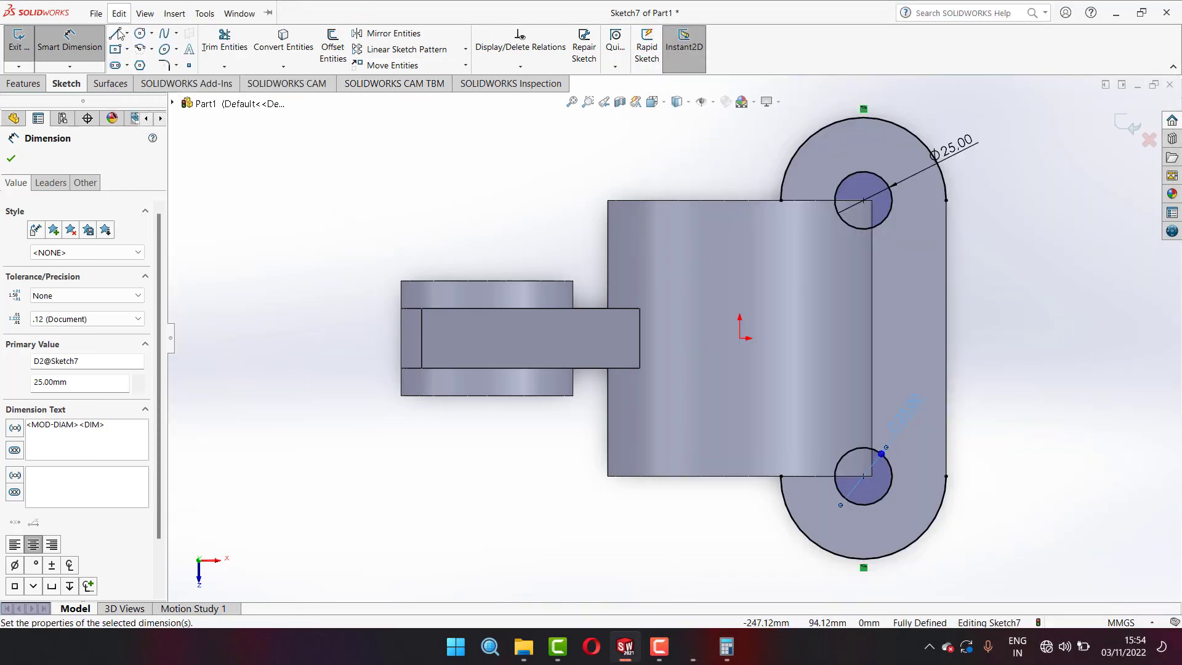
- Start an extra circle on the top hole, then cancel it
{"action": "left_click", "coordinate": [141, 33]}
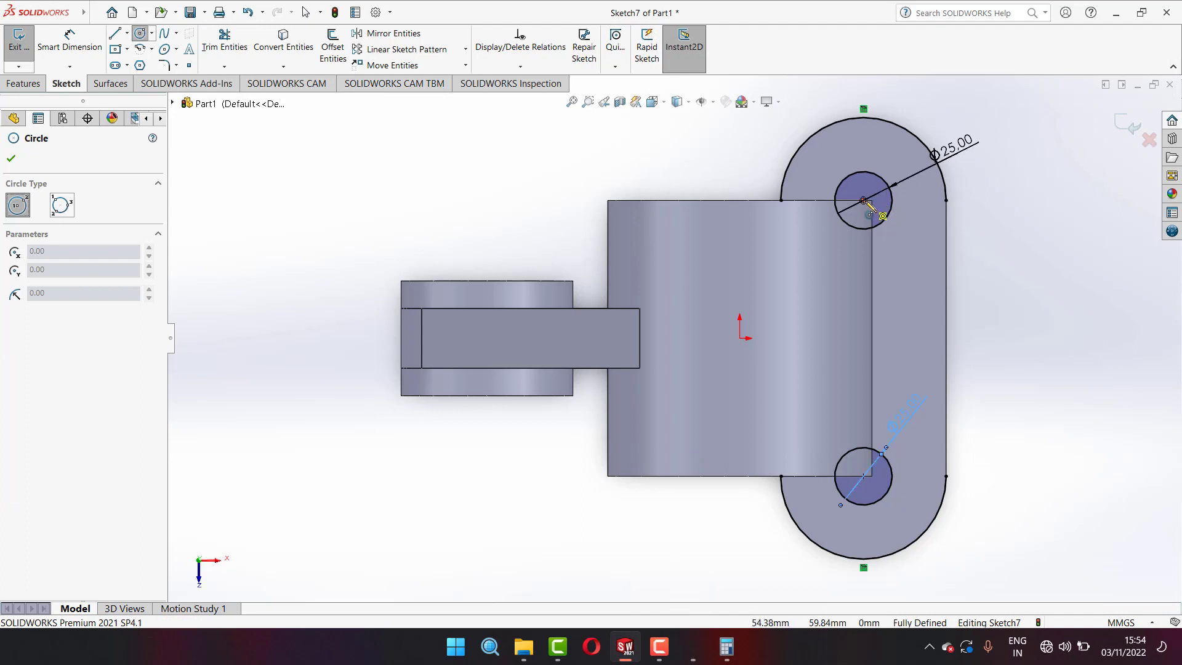
{"action": "left_click", "coordinate": [863, 200]}
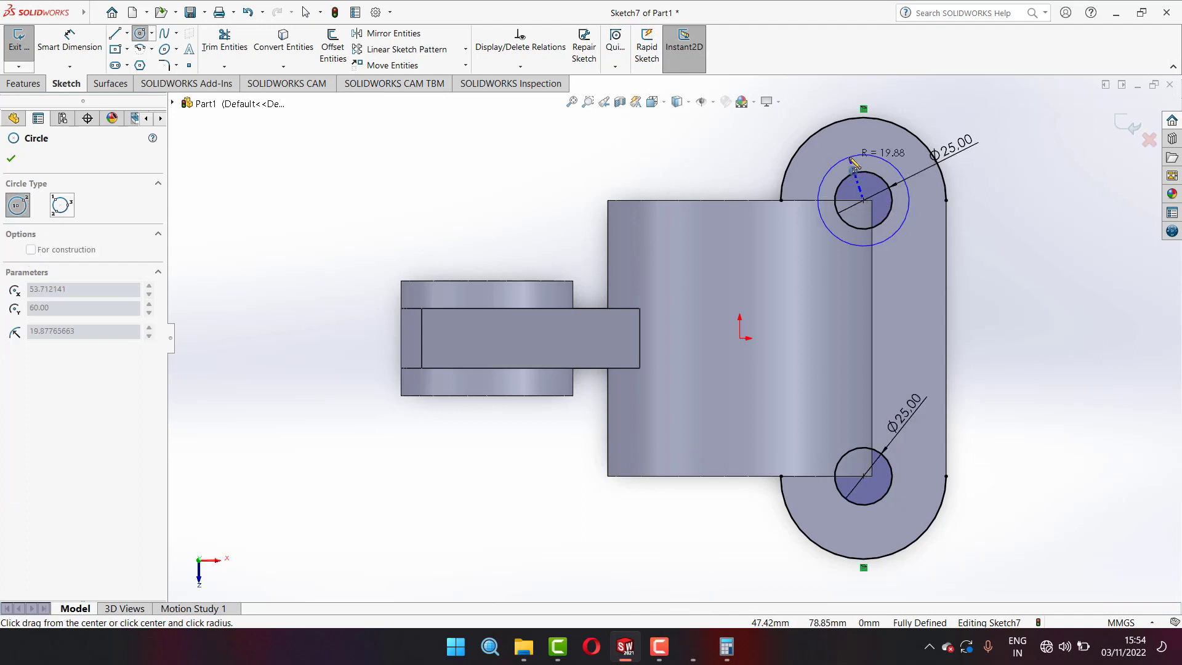
{"action": "right_click", "coordinate": [853, 161]}
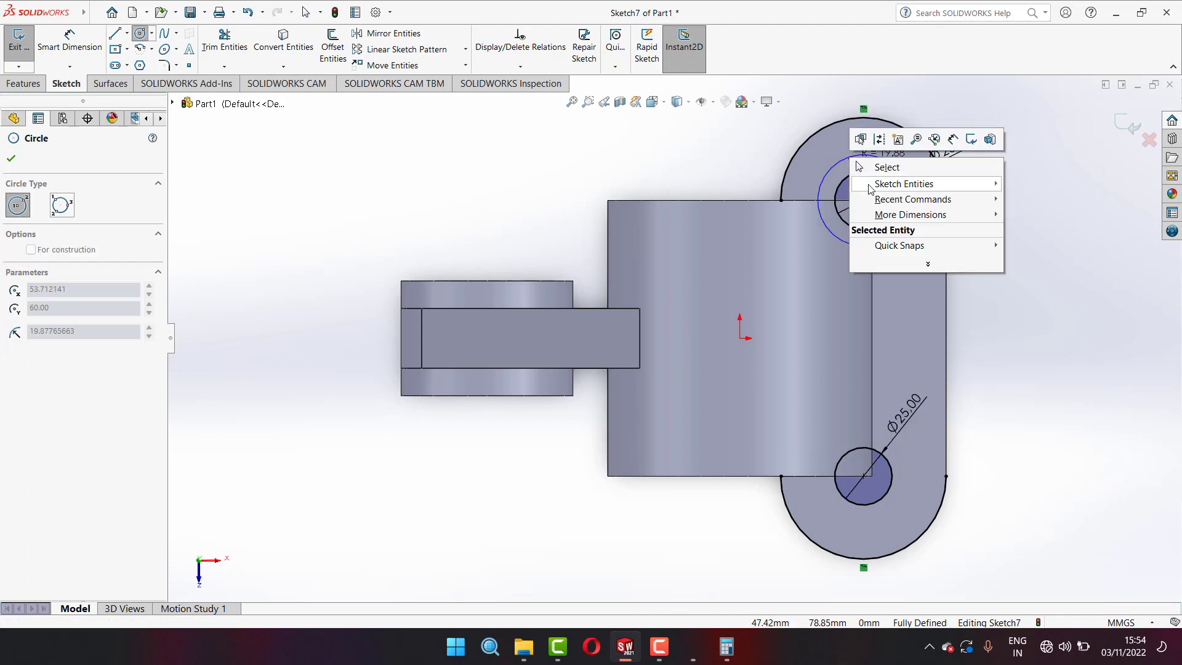
{"action": "left_click", "coordinate": [886, 166]}
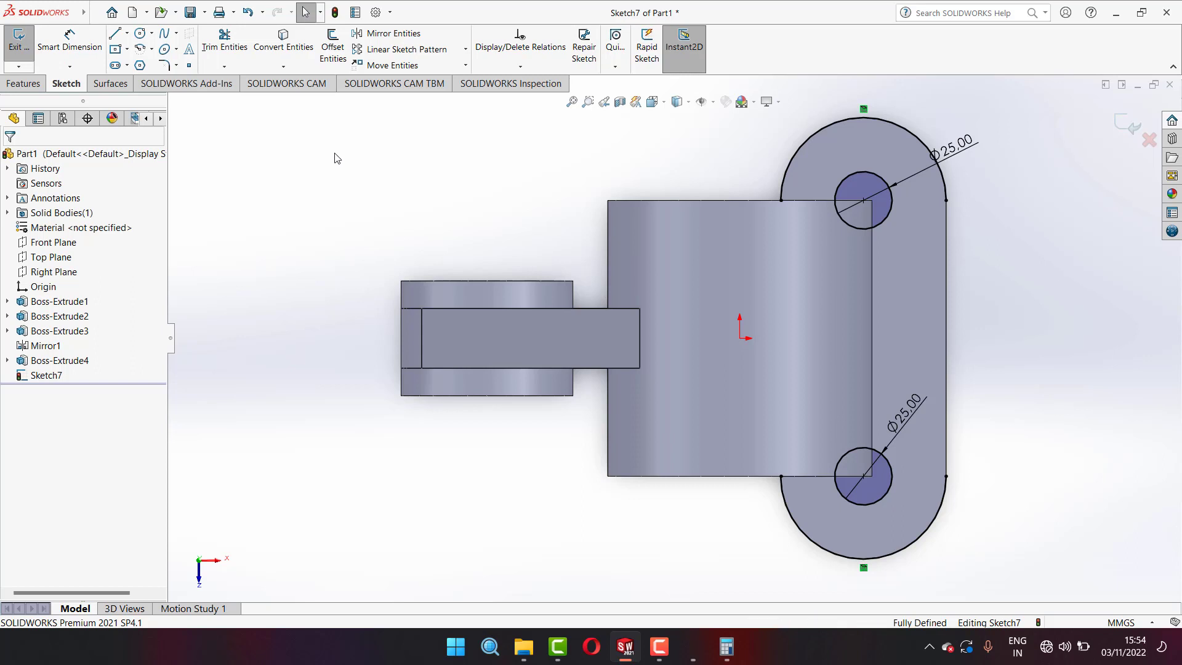
- Delete the converted top and bottom rounded arcs via their right-click menus
{"action": "left_click", "coordinate": [807, 137]}
{"action": "right_click", "coordinate": [807, 138]}
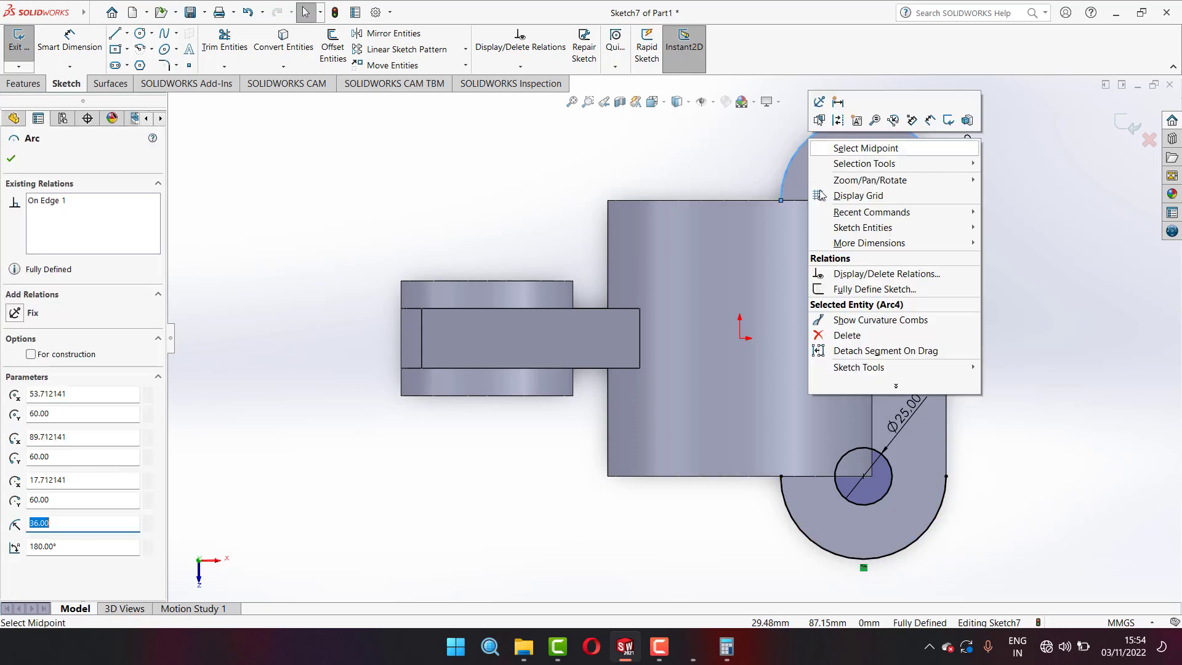
{"action": "left_click", "coordinate": [838, 335]}
{"action": "left_click", "coordinate": [826, 552]}
{"action": "right_click", "coordinate": [823, 549]}
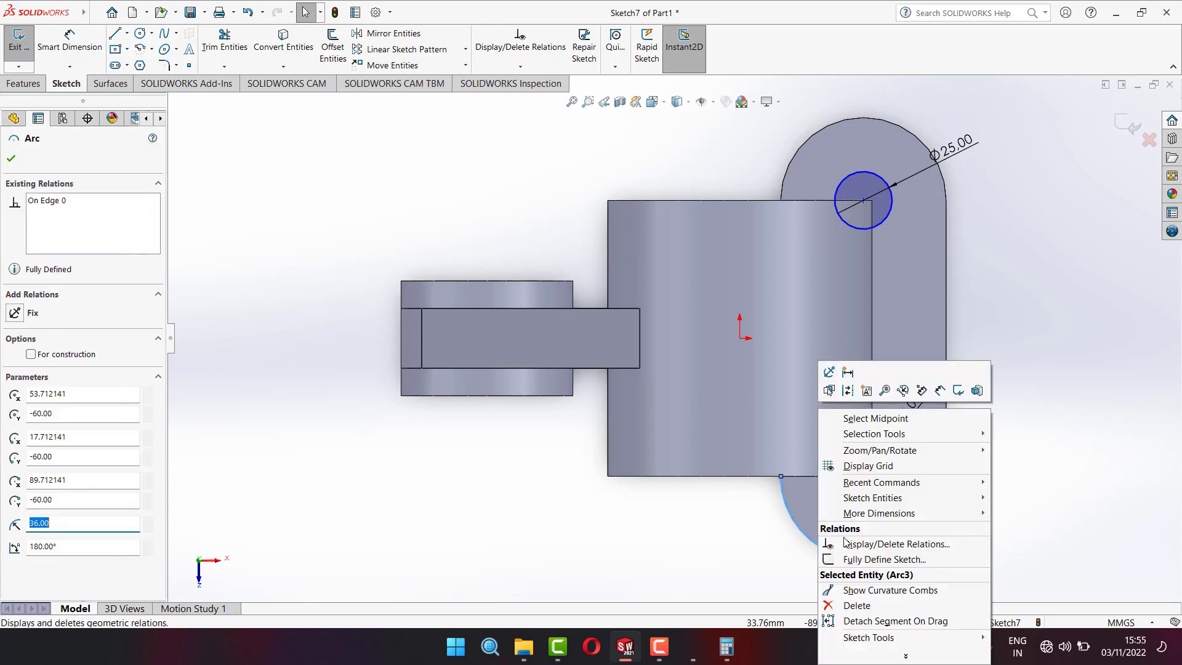
{"action": "left_click", "coordinate": [845, 609]}
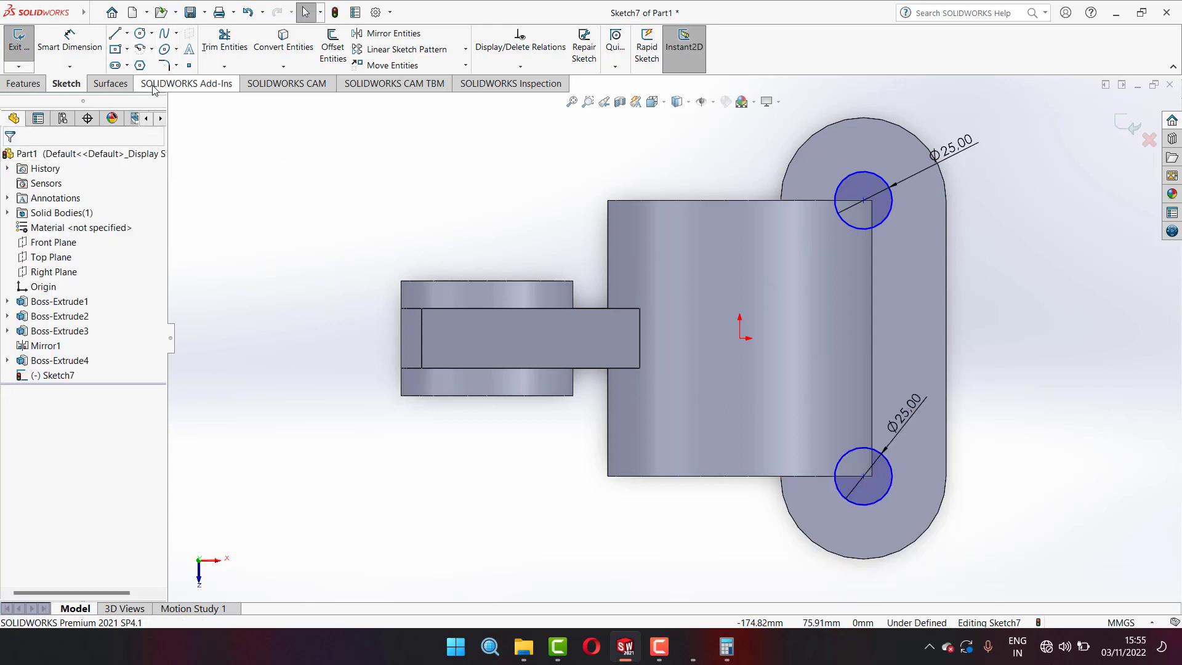
- Extrude the two Ø25 mm circles 25 mm downward below the base as bosses
{"action": "left_click", "coordinate": [23, 84]}
{"action": "left_click", "coordinate": [25, 46]}
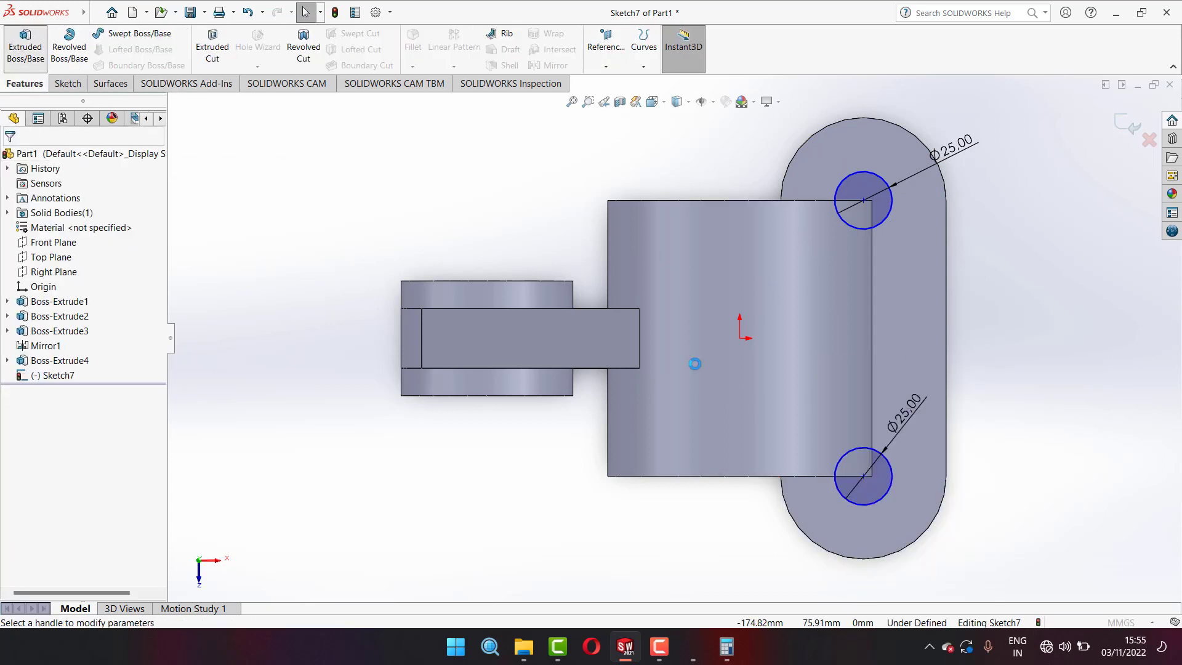
{"action": "left_click", "coordinate": [873, 198]}
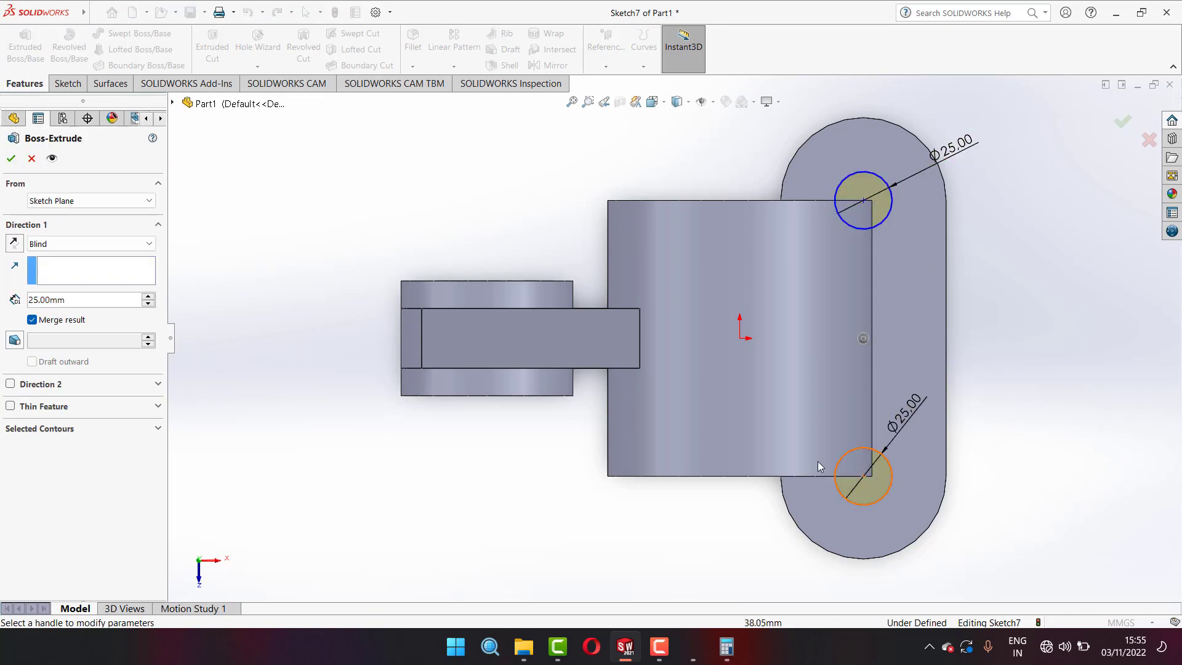
{"action": "key", "text": "f"}
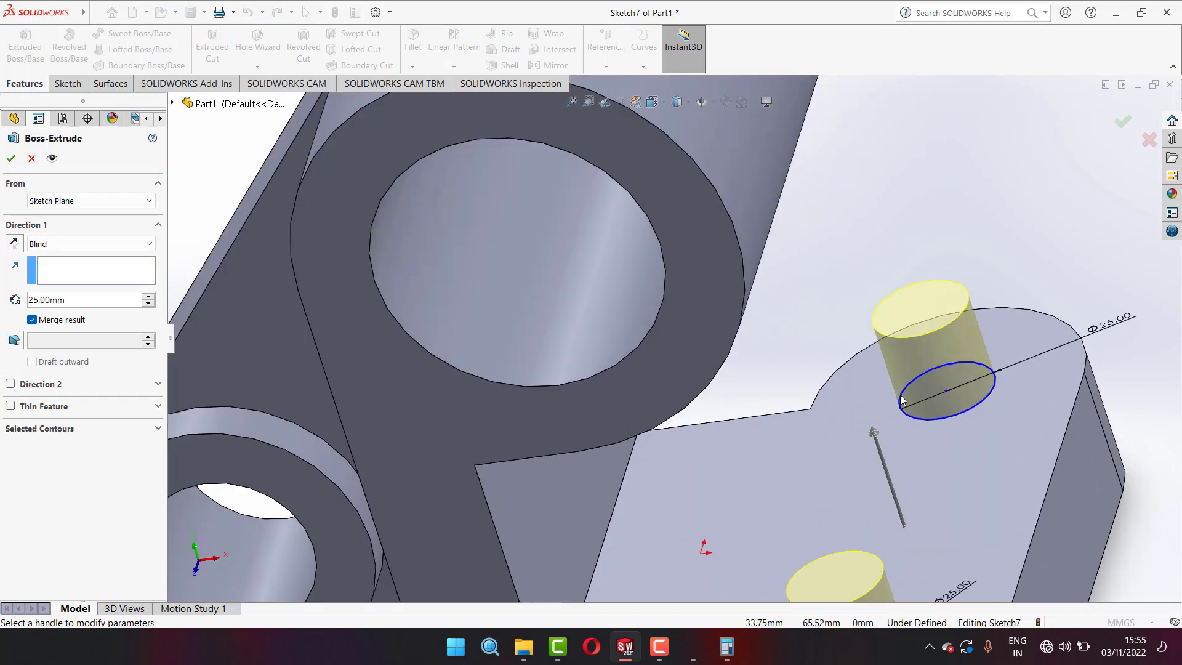
{"action": "left_click_drag", "start_coordinate": [732, 367], "coordinate": [792, 550]}
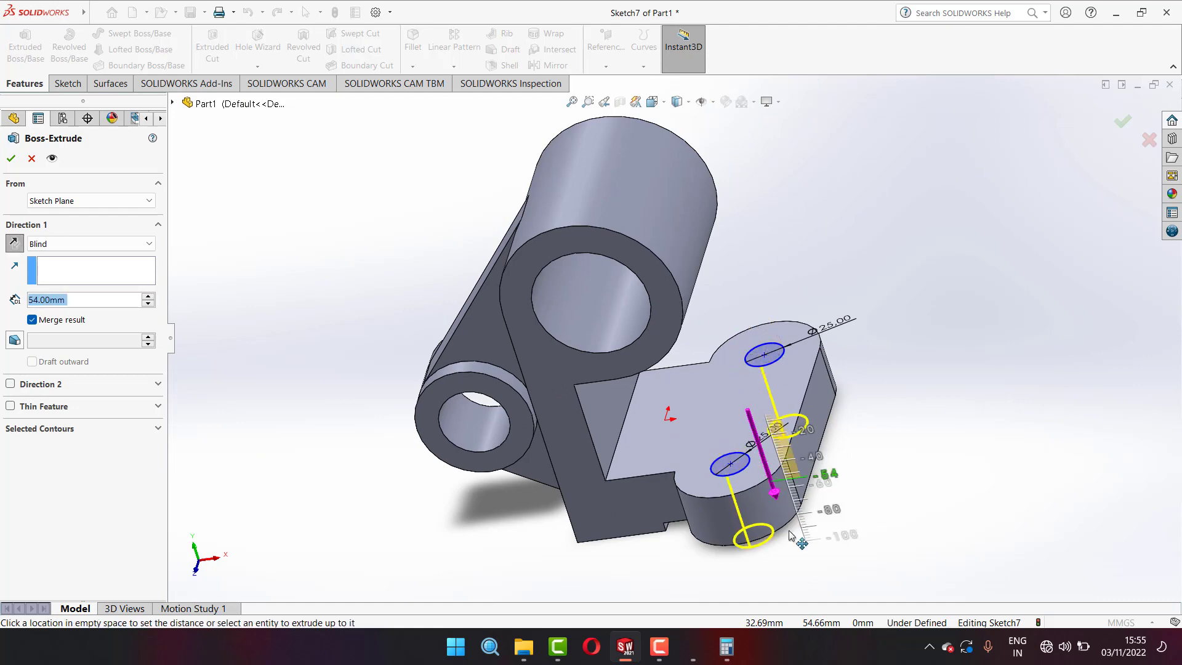
{"action": "left_click", "coordinate": [12, 158]}
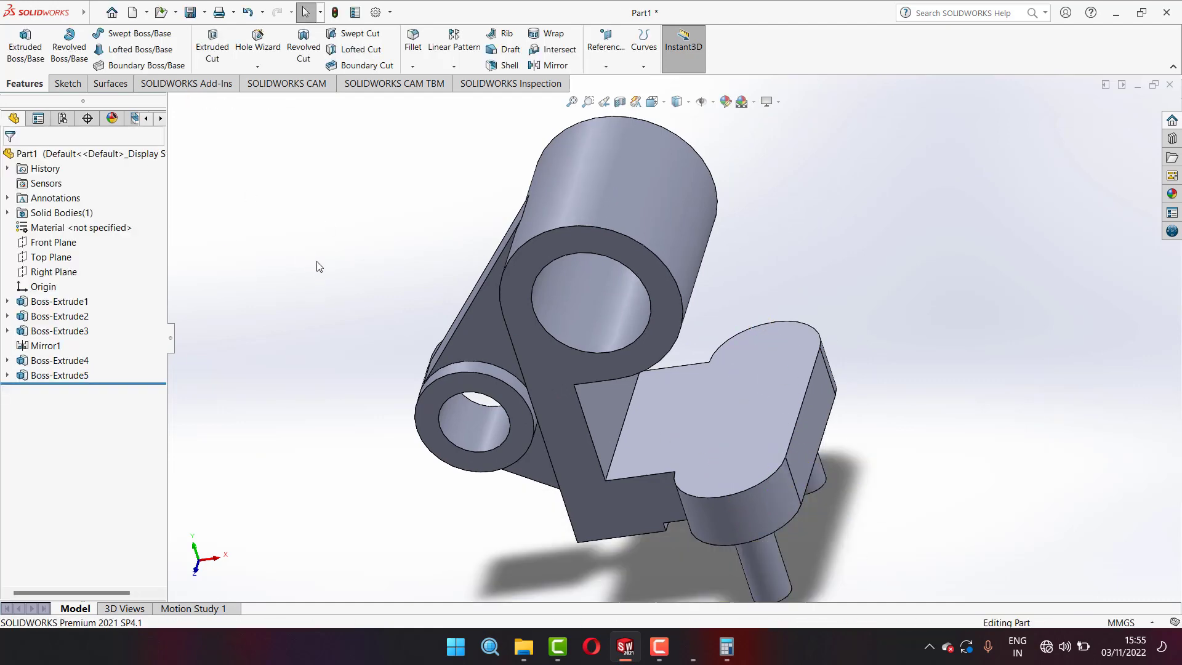
- Undo Boss-Extrude5, then preview a downward Extruded Boss on Sketch7 and cancel it
{"action": "key", "text": "ctrl+z"}
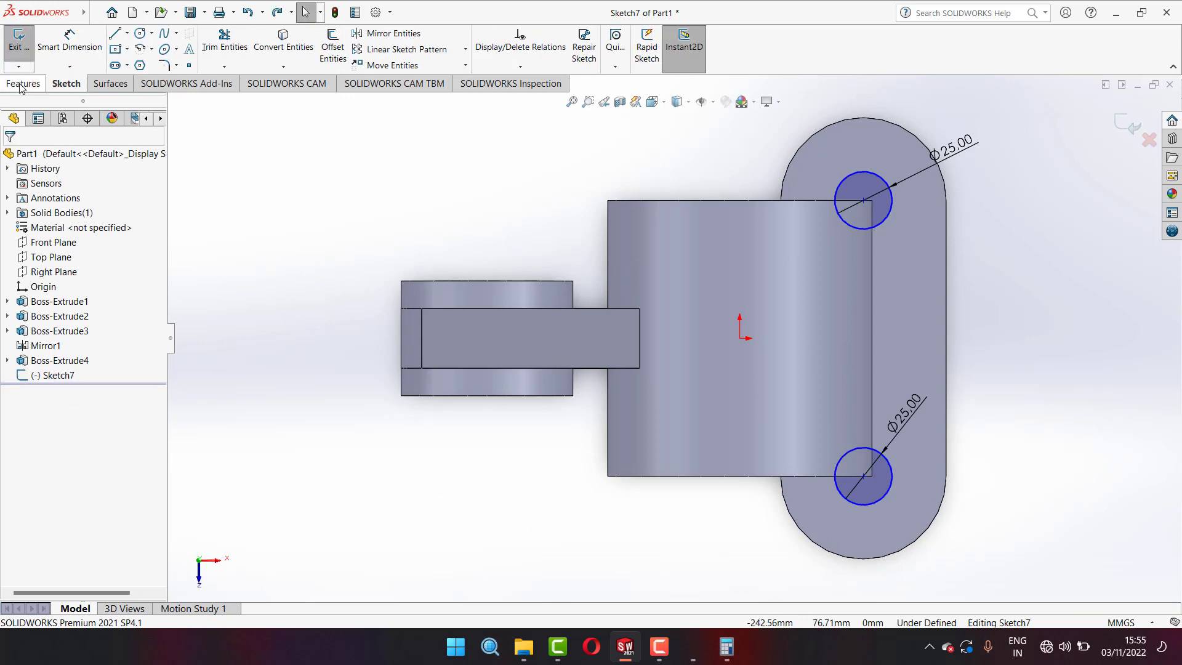
{"action": "left_click", "coordinate": [21, 84]}
{"action": "left_click", "coordinate": [25, 44]}
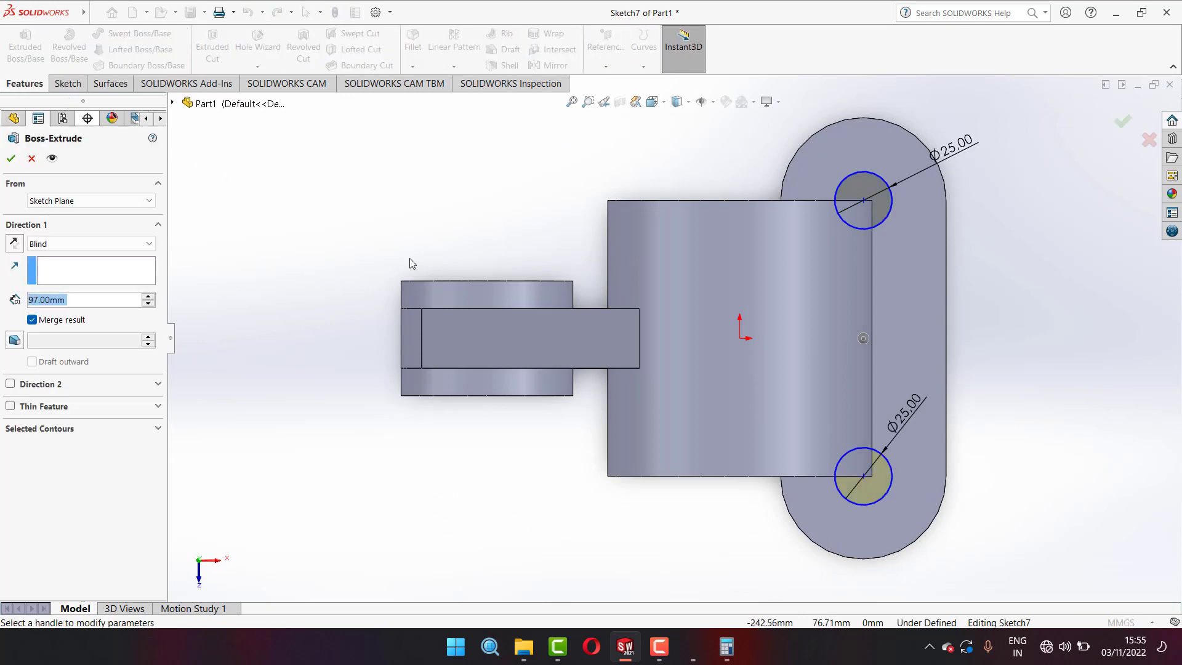
{"action": "mouse_move", "coordinate": [694, 499]}
{"action": "middle_mouse_down"}
{"action": "mouse_move", "coordinate": [666, 344]}
{"action": "mouse_move", "coordinate": [689, 275]}
{"action": "middle_mouse_up"}
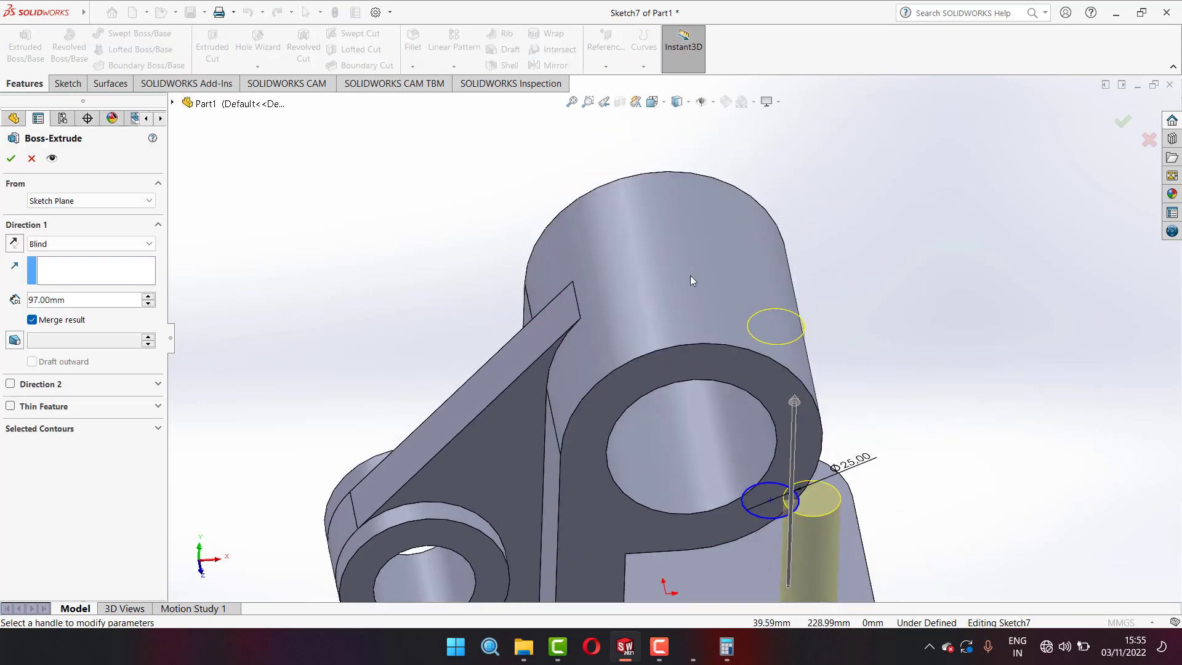
{"action": "scroll", "coordinate": [668, 416], "scroll_direction": "up", "scroll_amount": 3}
{"action": "left_click_drag", "start_coordinate": [725, 378], "coordinate": [725, 545]}
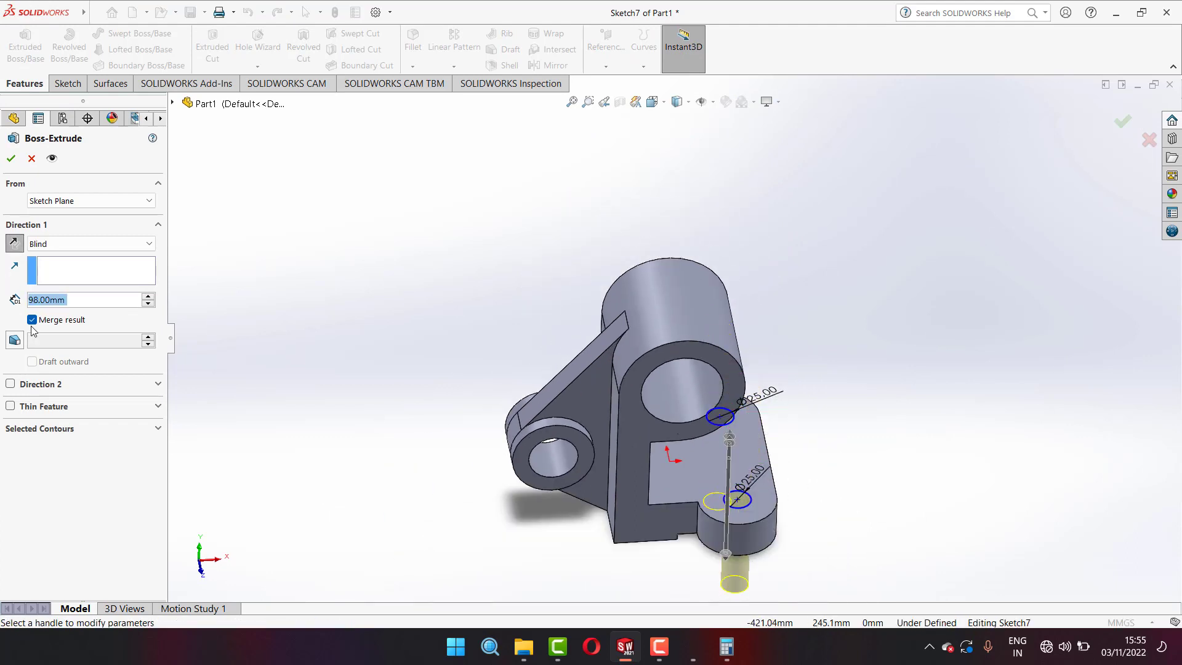
{"action": "left_click", "coordinate": [32, 159]}
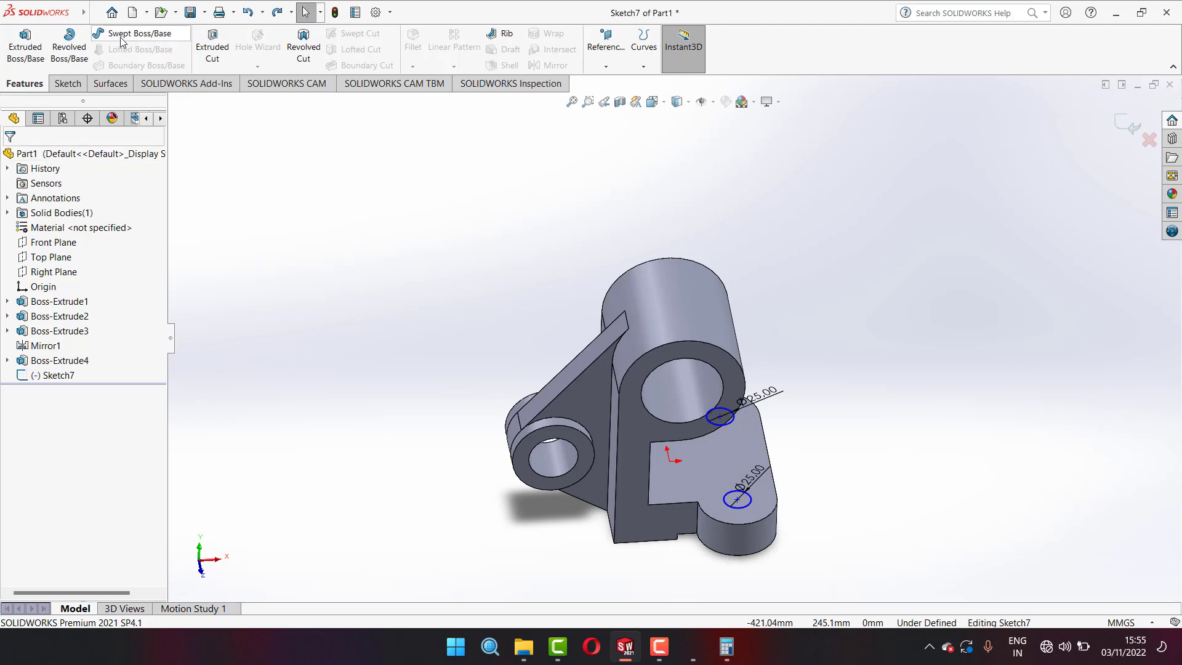
- Start a Revolve on Sketch7 with both Ø25 mm circle regions as its contours
{"action": "left_click", "coordinate": [69, 45]}
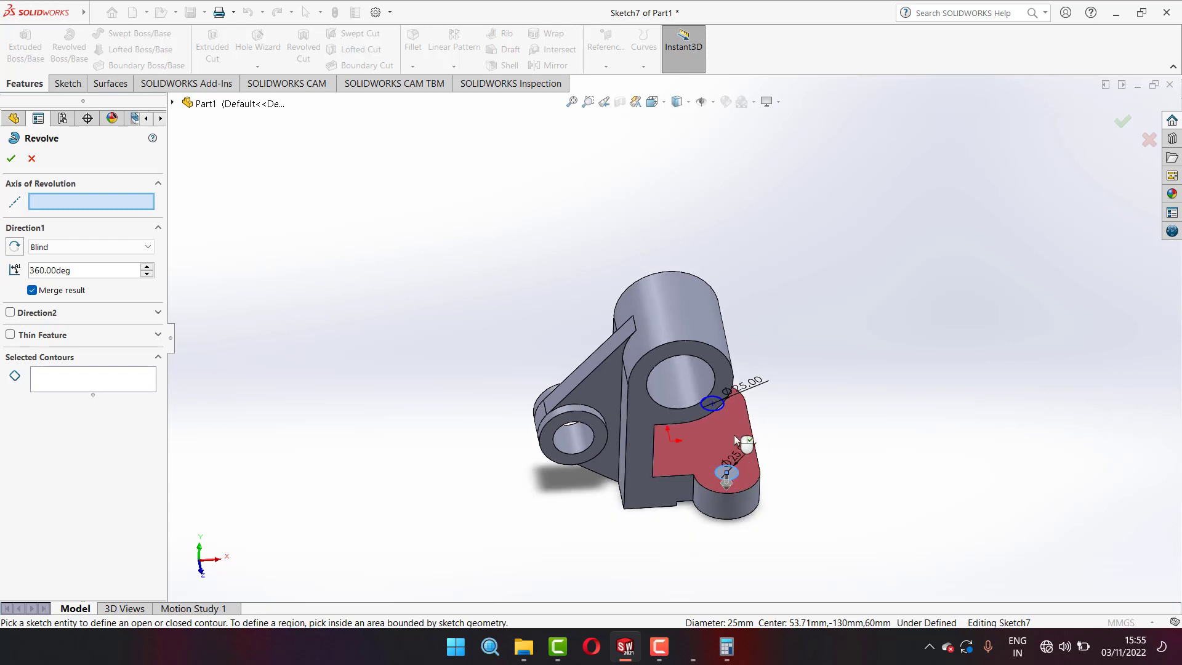
{"action": "scroll", "coordinate": [727, 422], "scroll_direction": "down", "scroll_amount": 5}
{"action": "left_click", "coordinate": [673, 311]}
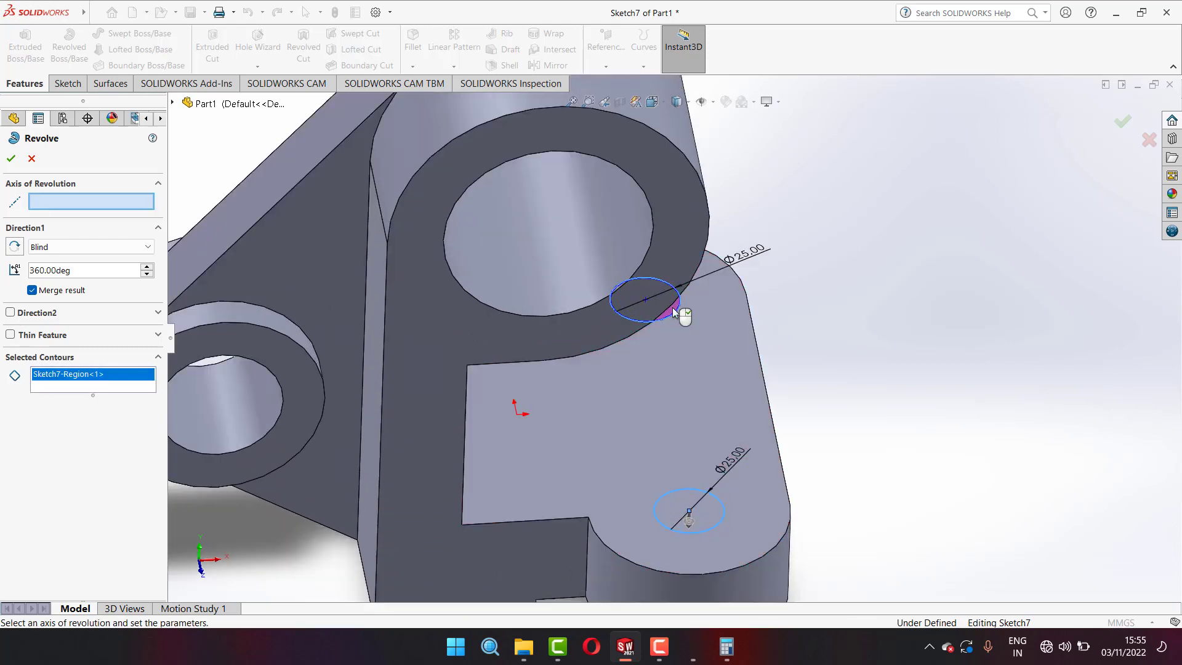
{"action": "left_click", "coordinate": [693, 505]}
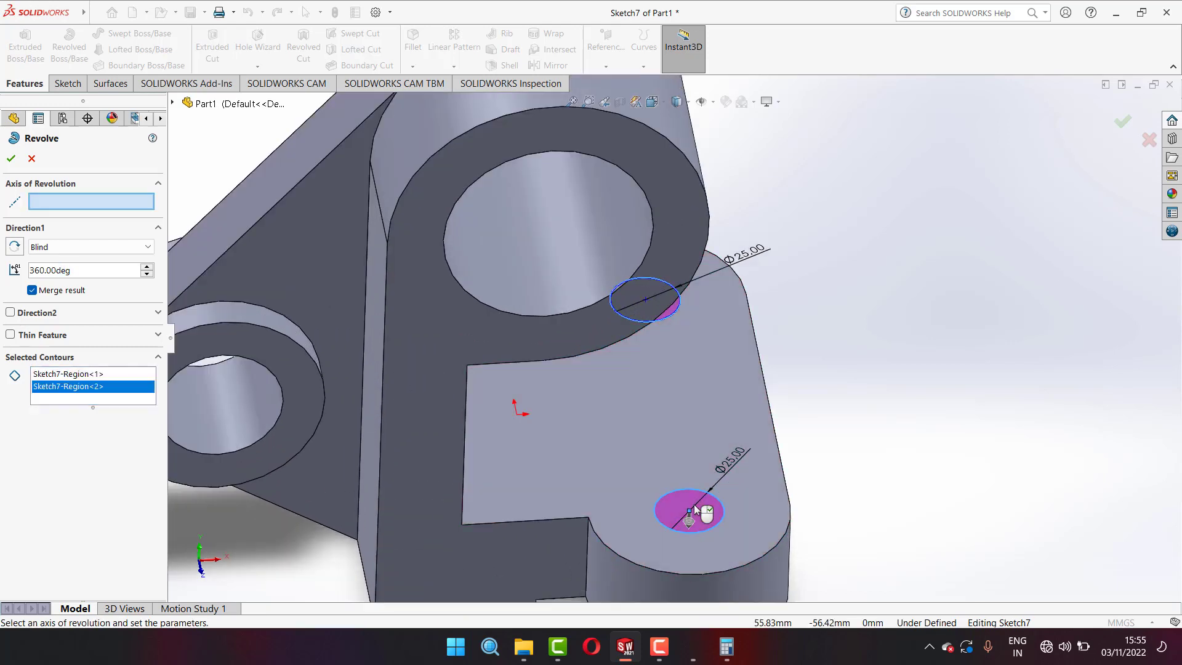
- Cancel the revolve and abandon a first Extruded Cut attempt on the lower circle
{"action": "left_click", "coordinate": [32, 159]}
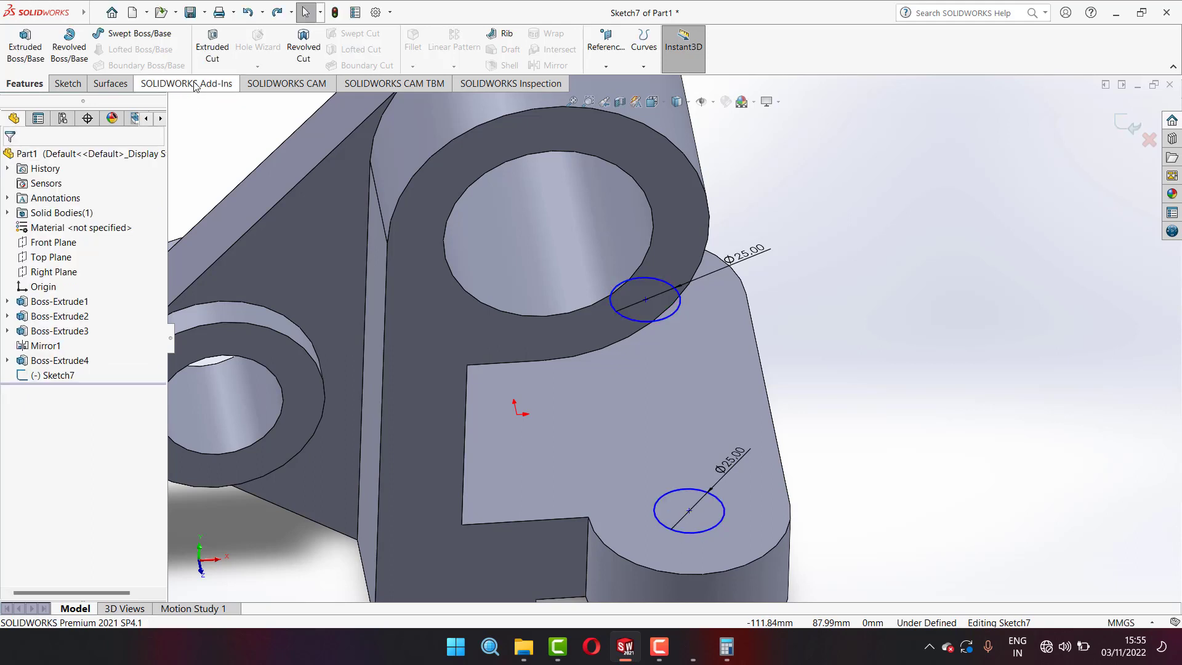
{"action": "left_click", "coordinate": [212, 46]}
{"action": "left_click", "coordinate": [717, 512]}
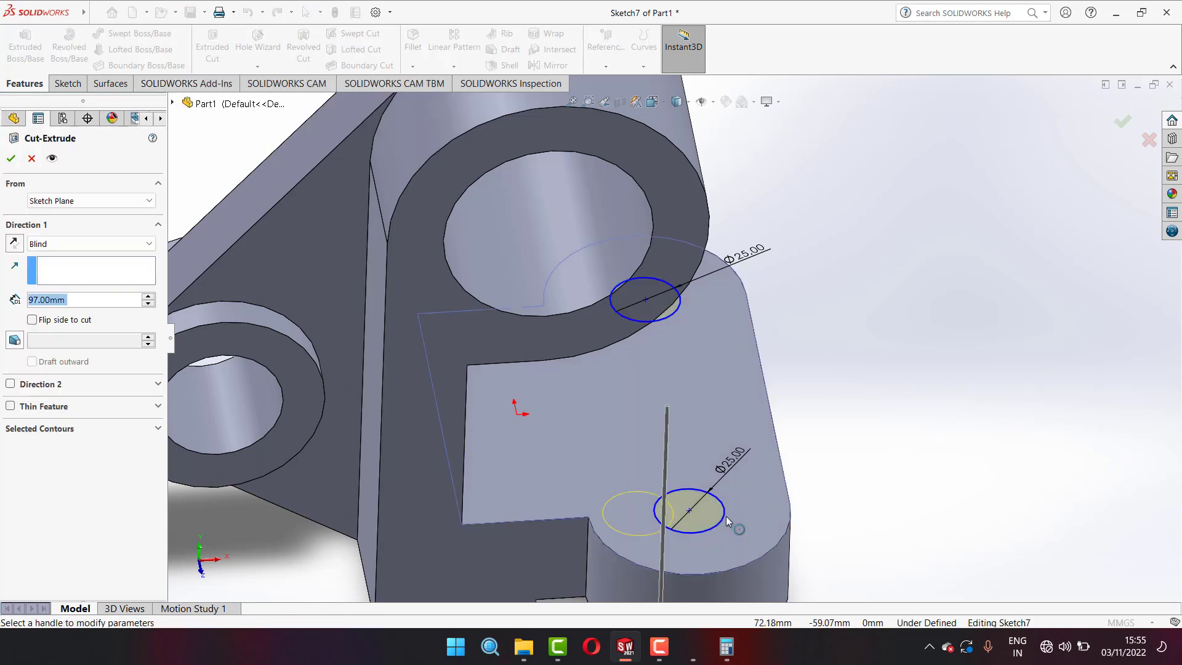
{"action": "left_click", "coordinate": [668, 313]}
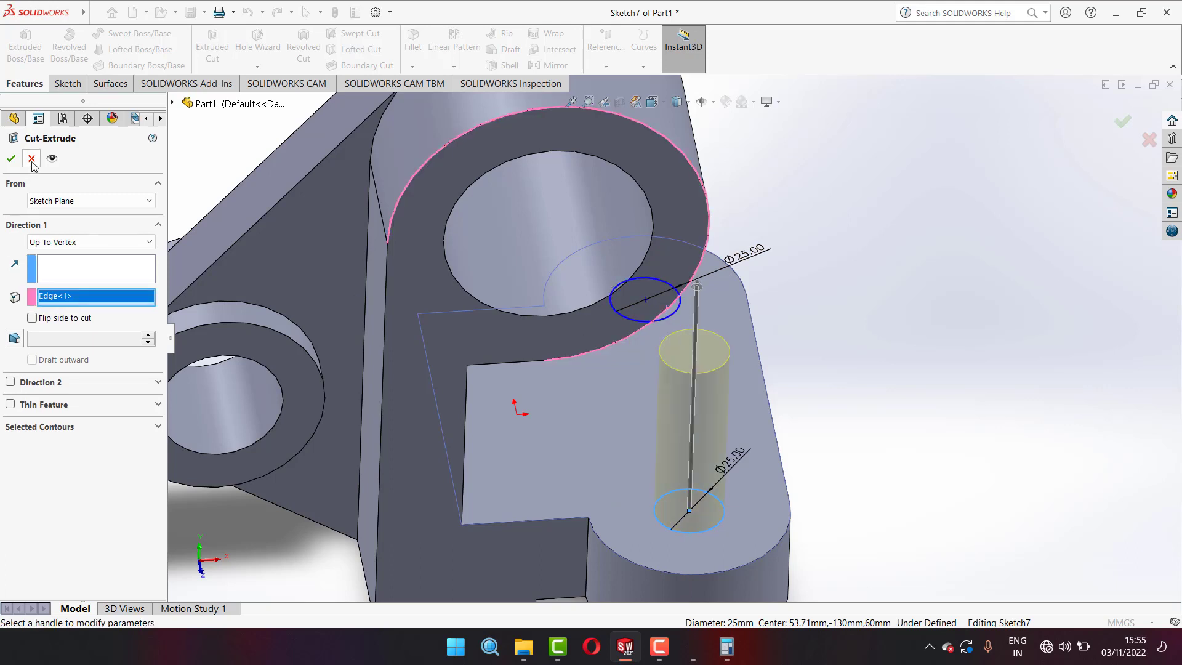
{"action": "left_click", "coordinate": [32, 160]}
- Create Cut-Extrude1, a Blind cut of both Ø25 mm holes through the flange ends, and inspect it
{"action": "left_click", "coordinate": [678, 304]}
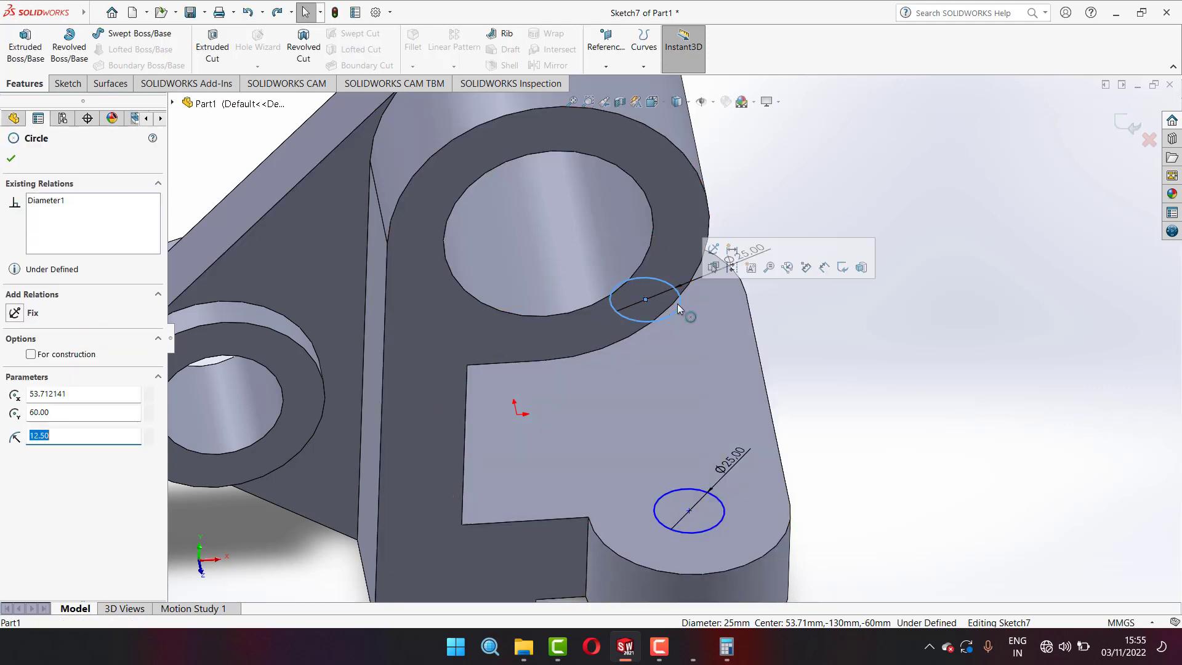
{"action": "left_click", "coordinate": [220, 49]}
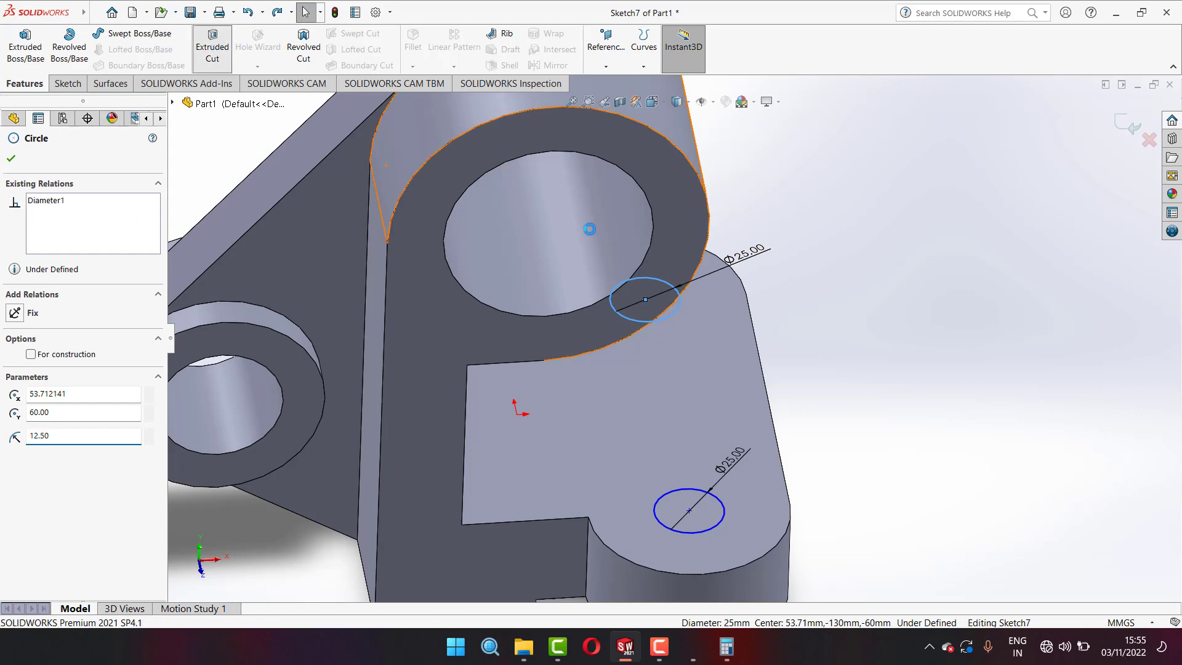
{"action": "scroll", "coordinate": [672, 367], "scroll_direction": "up", "scroll_amount": 5}
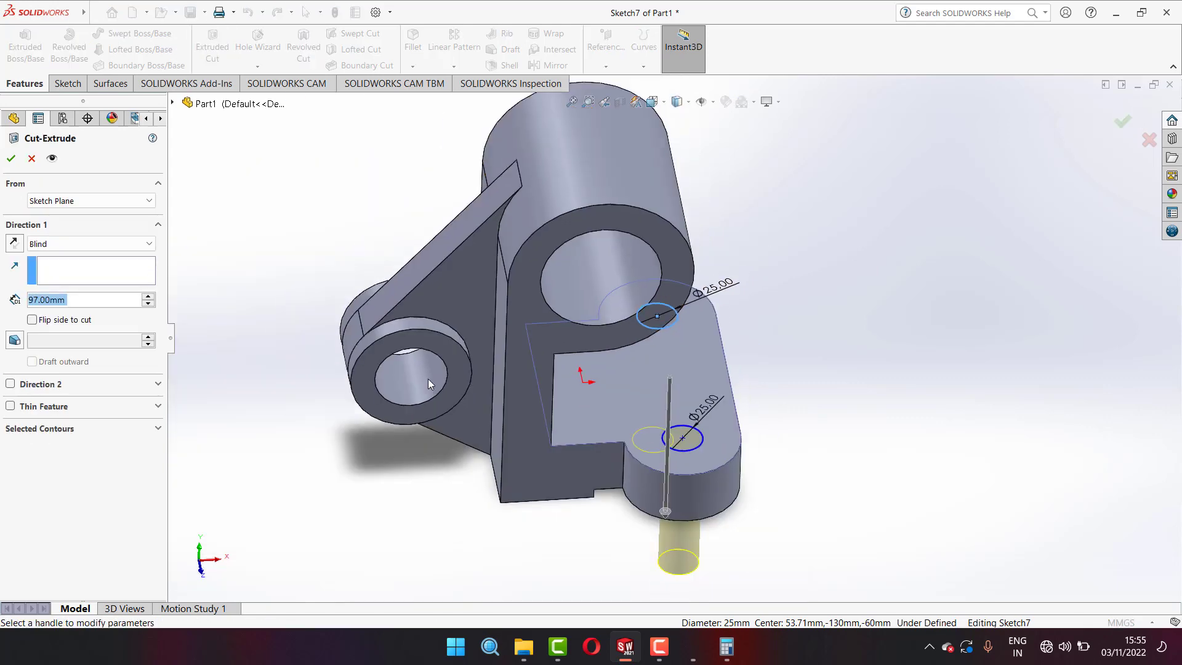
{"action": "left_click", "coordinate": [11, 158]}
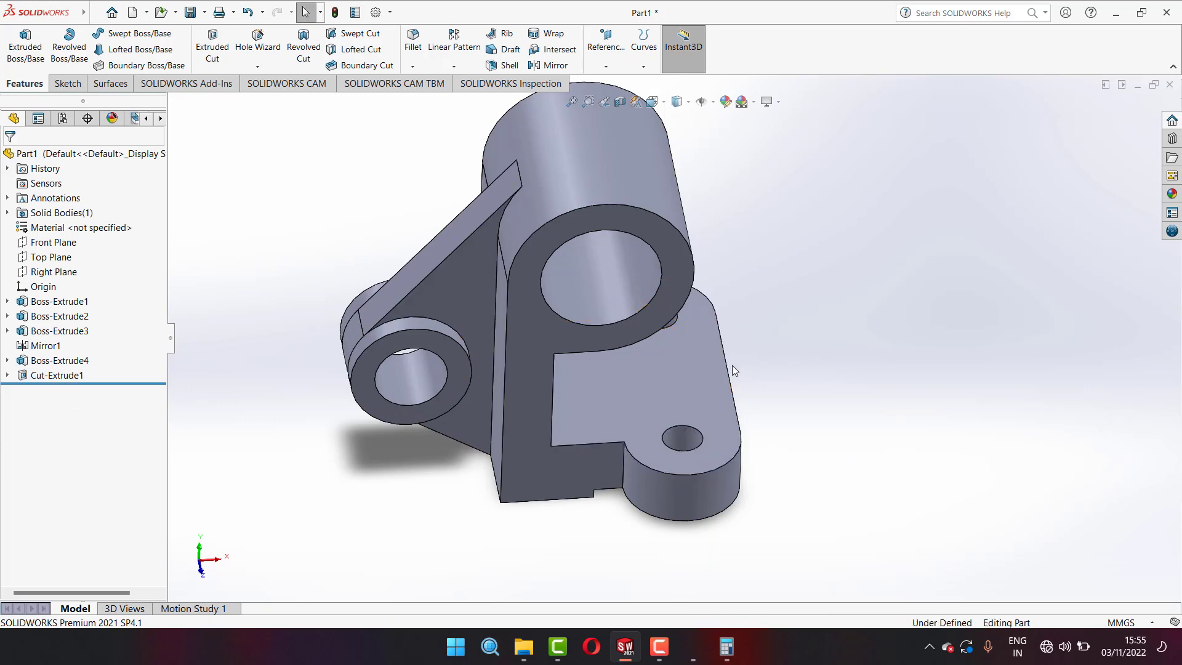
{"action": "middle_click_drag", "start_coordinate": [606, 411], "coordinate": [544, 442]}
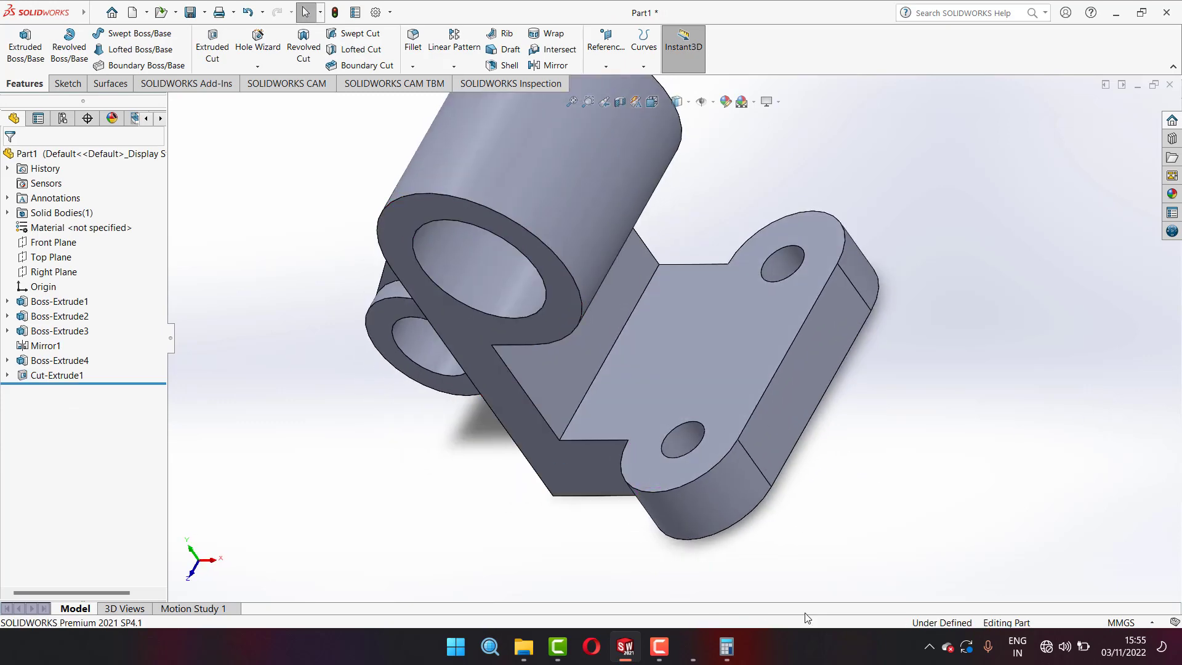
- Zoom the reference drawing in Photos to read the base's 6, 36 and 42 mm heights
{"action": "left_click", "coordinate": [695, 662]}
{"action": "scroll", "coordinate": [935, 306], "scroll_direction": "down", "scroll_amount": 2}
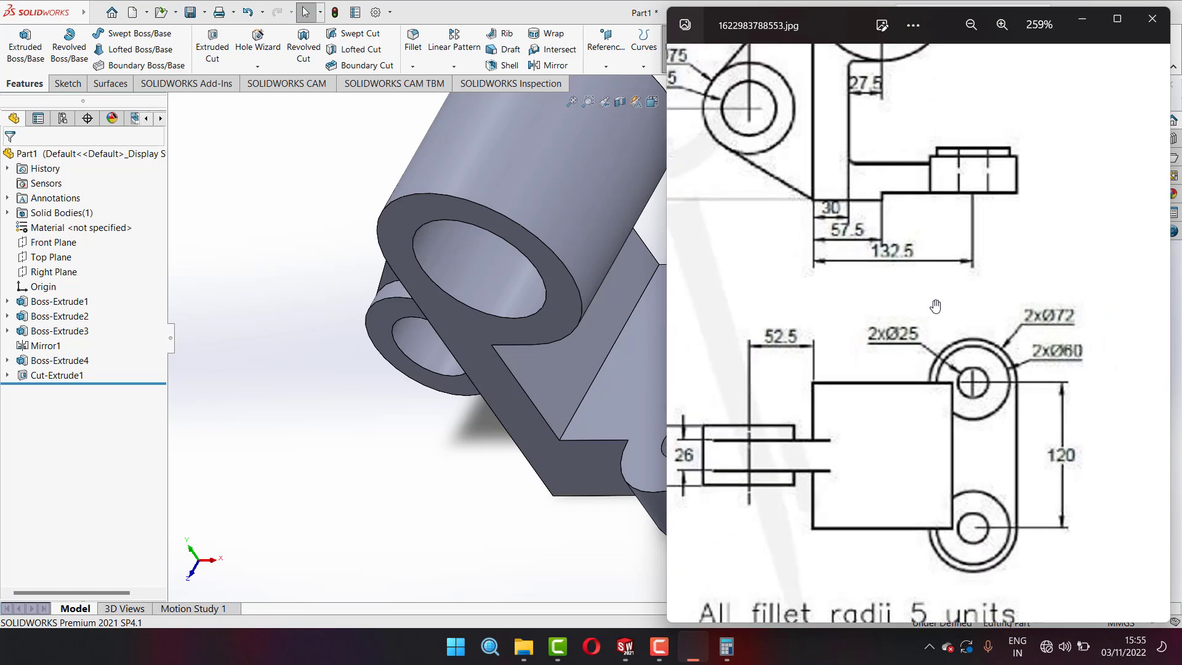
{"action": "scroll", "coordinate": [949, 251], "scroll_direction": "down", "scroll_amount": 2}
{"action": "scroll", "coordinate": [948, 243], "scroll_direction": "up", "scroll_amount": 3}
{"action": "scroll", "coordinate": [949, 231], "scroll_direction": "up", "scroll_amount": 1}
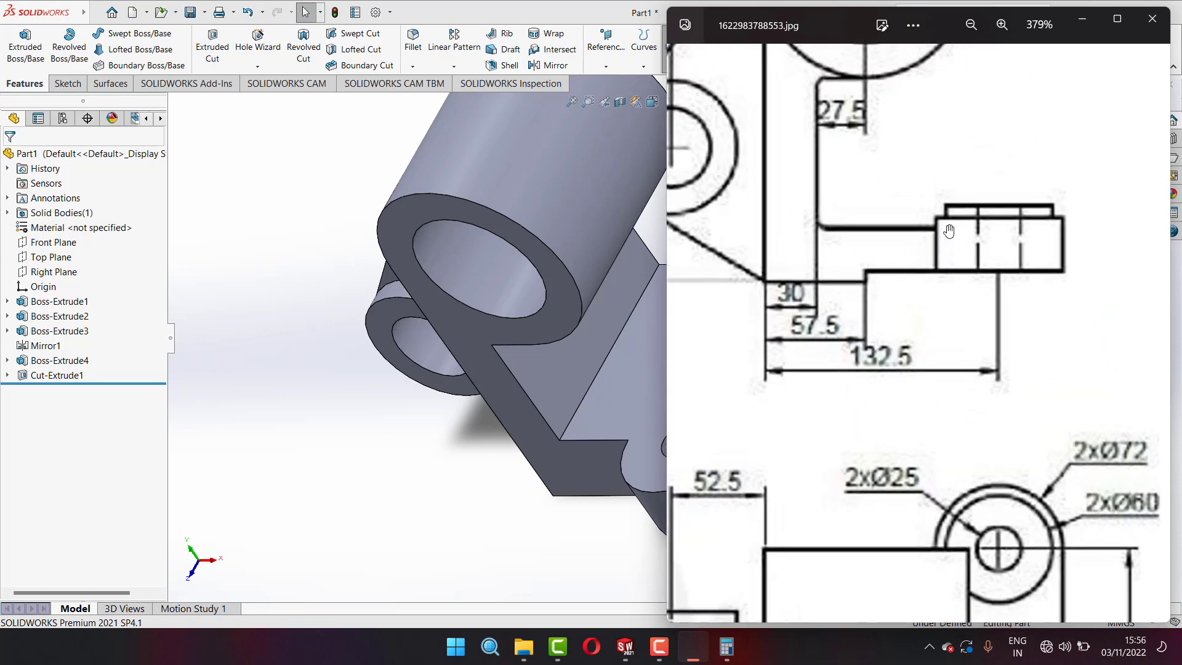
{"action": "scroll", "coordinate": [949, 231], "scroll_direction": "down", "scroll_amount": 1}
{"action": "scroll", "coordinate": [945, 236], "scroll_direction": "down", "scroll_amount": 1}
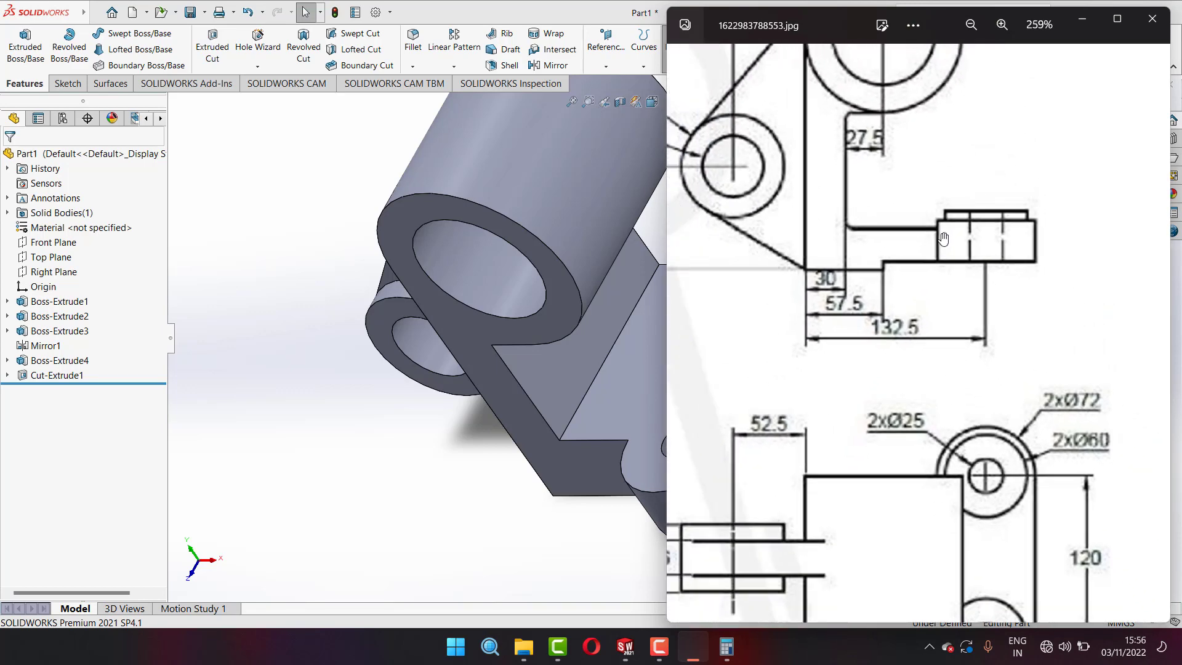
{"action": "scroll", "coordinate": [940, 240], "scroll_direction": "down", "scroll_amount": 2}
{"action": "scroll", "coordinate": [940, 239], "scroll_direction": "down", "scroll_amount": 2}
{"action": "scroll", "coordinate": [941, 239], "scroll_direction": "up", "scroll_amount": 1}
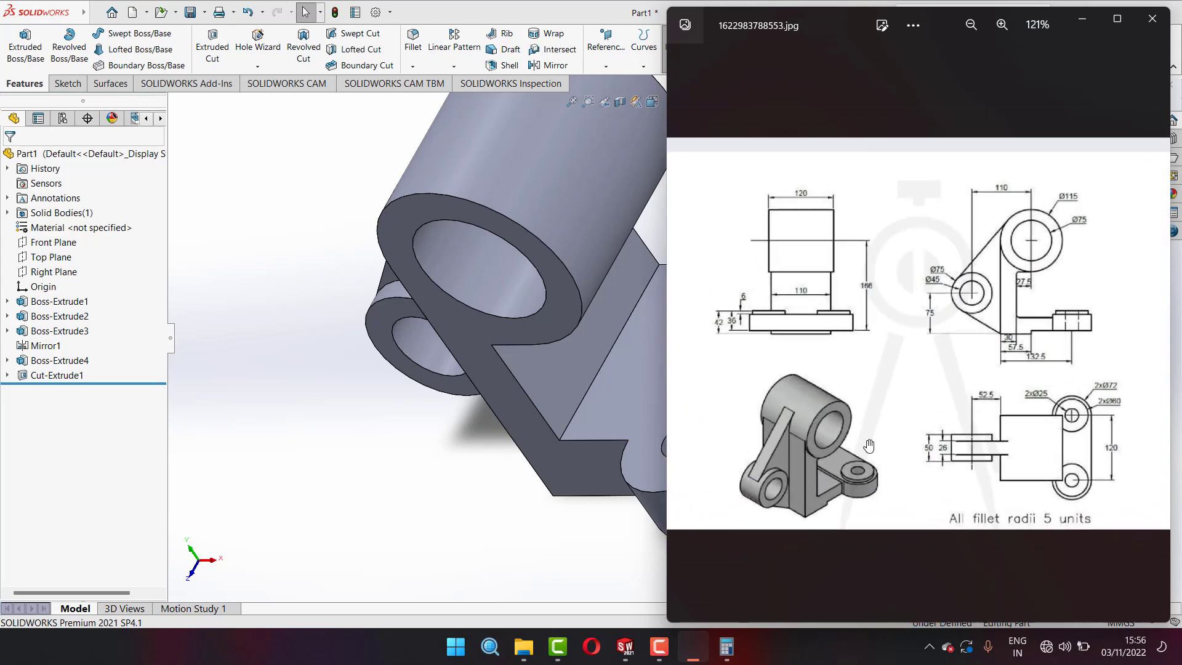
{"action": "mouse_move", "coordinate": [720, 335]}
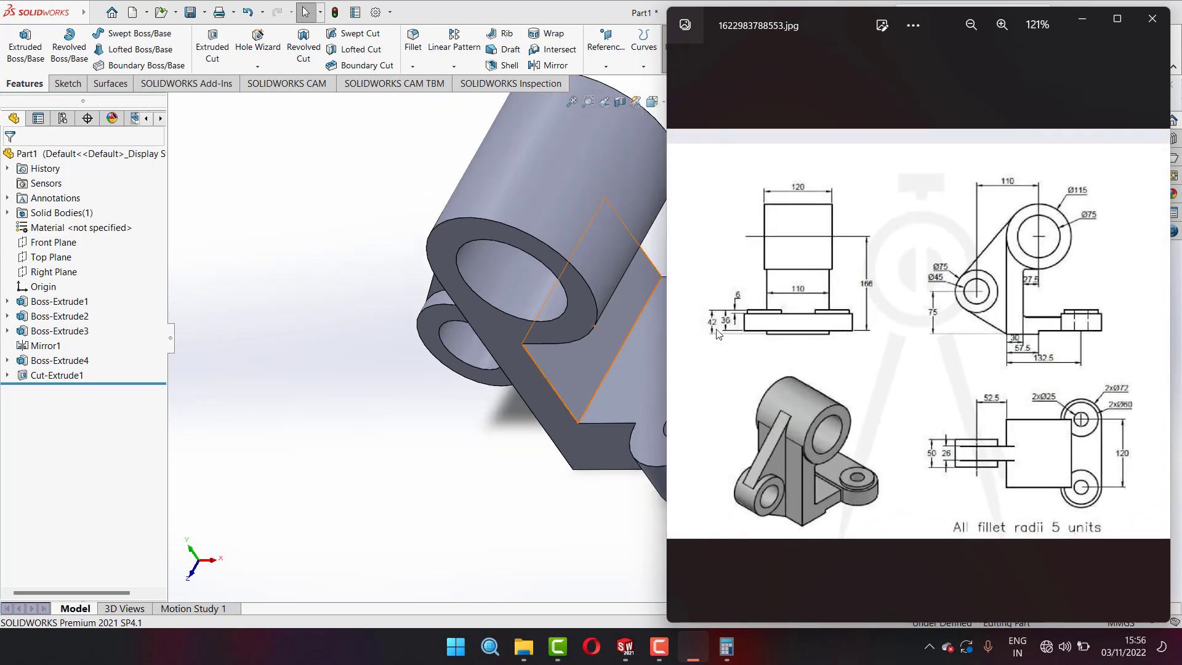
{"action": "scroll", "coordinate": [840, 317], "scroll_direction": "up", "scroll_amount": 2}
{"action": "scroll", "coordinate": [750, 321], "scroll_direction": "down", "scroll_amount": 2}
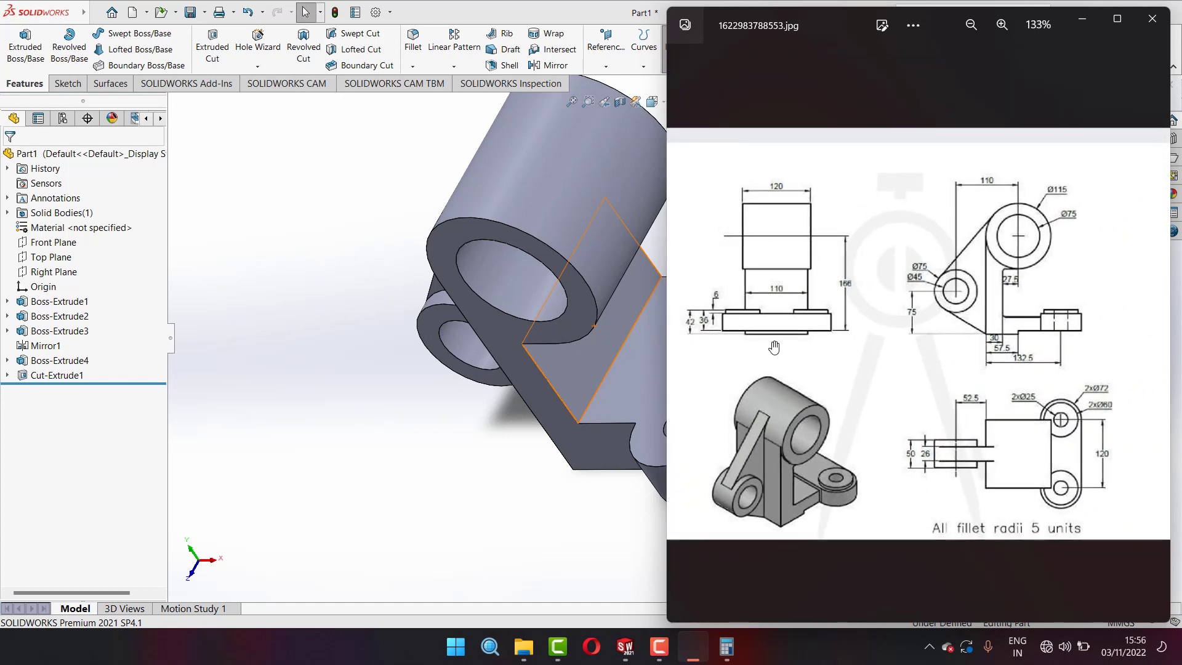
{"action": "scroll", "coordinate": [774, 349], "scroll_direction": "up", "scroll_amount": 1}
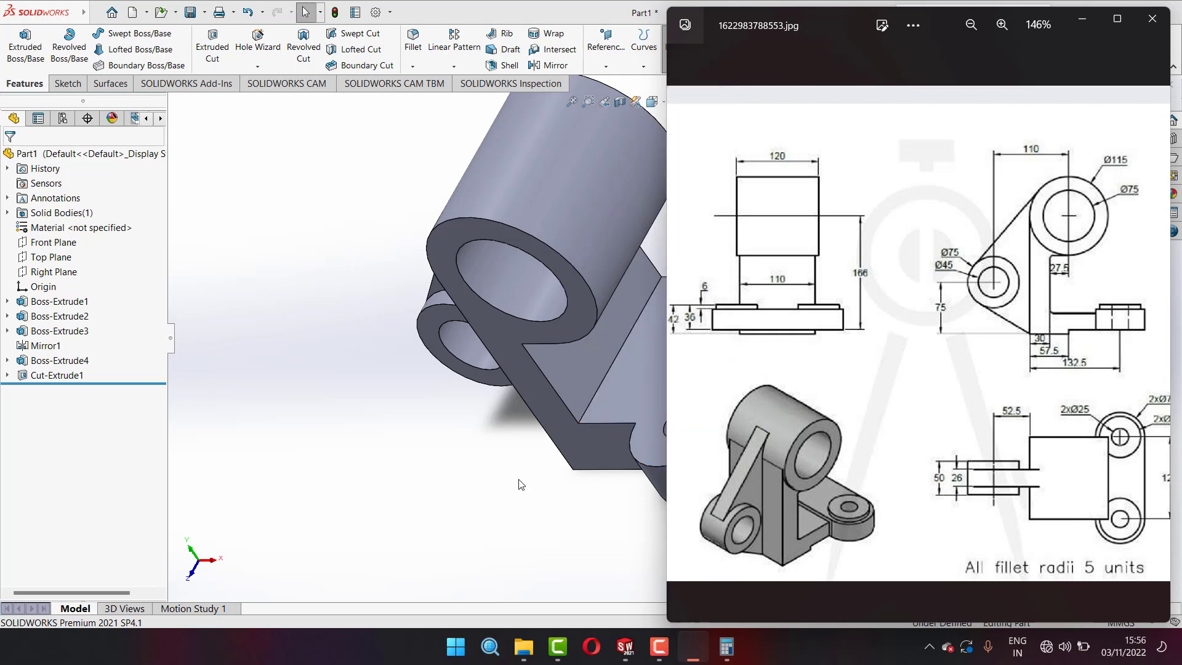
{"action": "scroll", "coordinate": [774, 354], "scroll_direction": "up", "scroll_amount": 1}
{"action": "scroll", "coordinate": [775, 354], "scroll_direction": "up", "scroll_amount": 2}
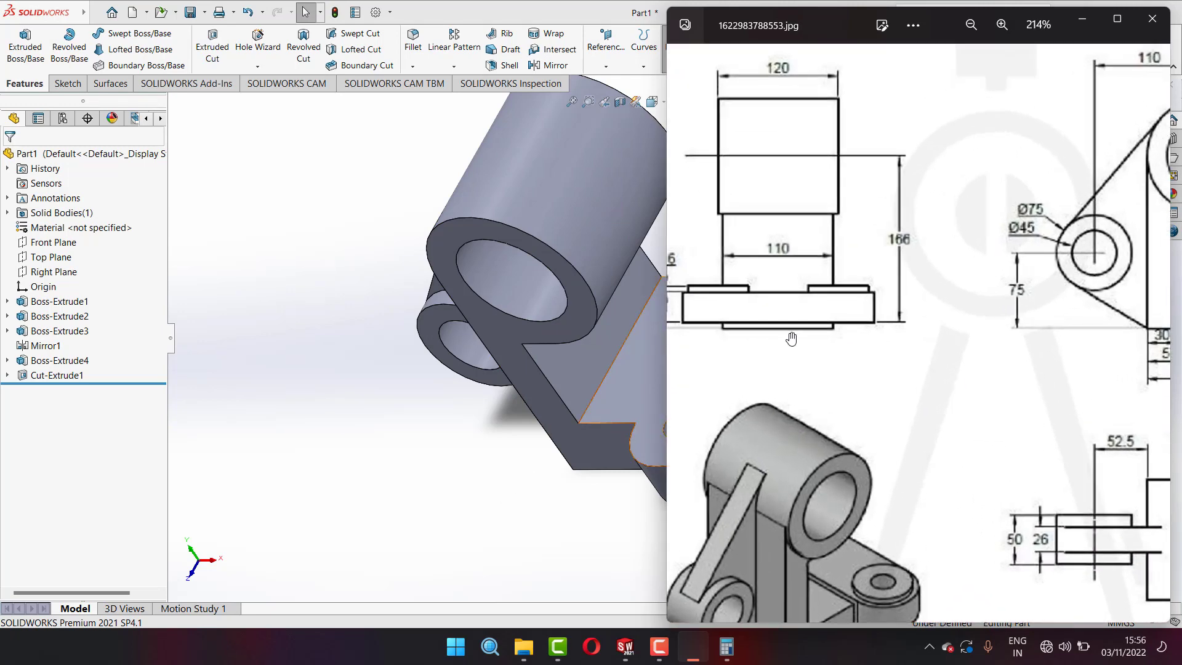
{"action": "scroll", "coordinate": [739, 333], "scroll_direction": "down", "scroll_amount": 2}
{"action": "scroll", "coordinate": [736, 326], "scroll_direction": "up", "scroll_amount": 2}
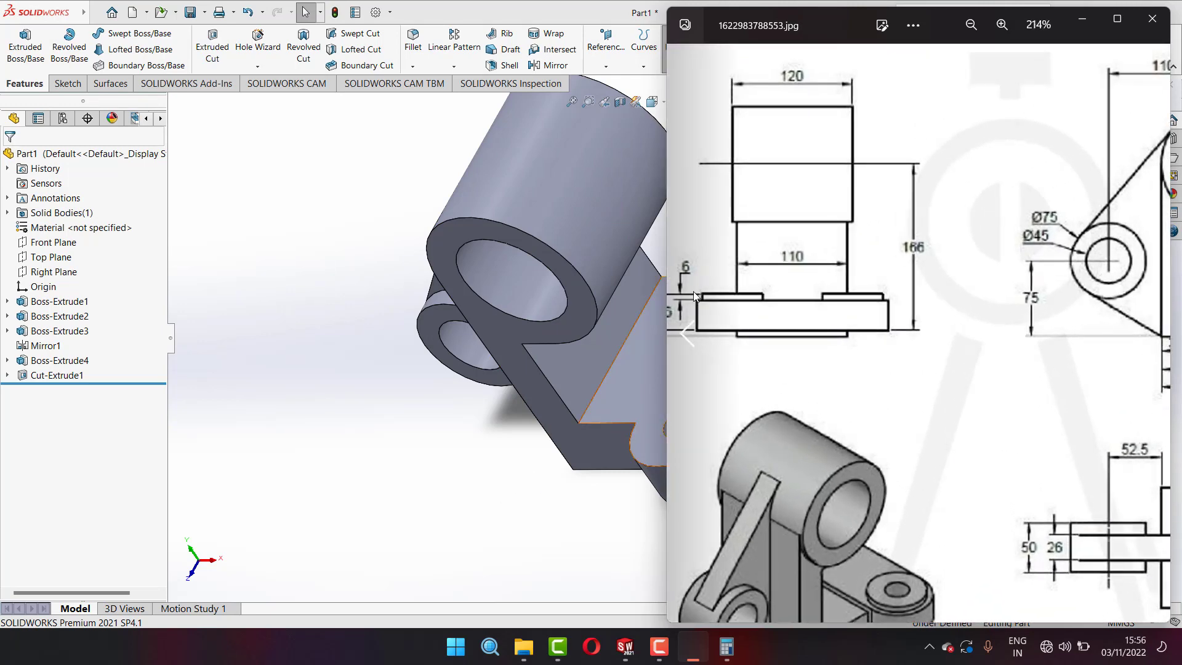
{"action": "left_click", "coordinate": [626, 385]}
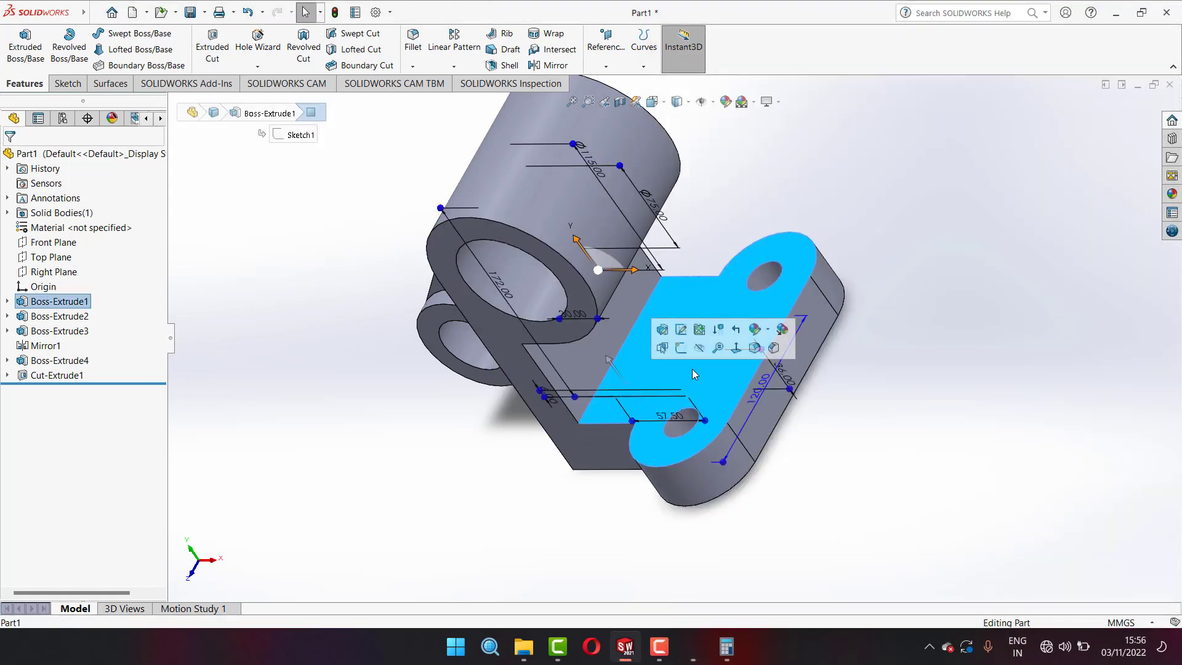
- Start a new sketch on the lower flange face beside the lug
{"action": "left_click", "coordinate": [736, 346]}
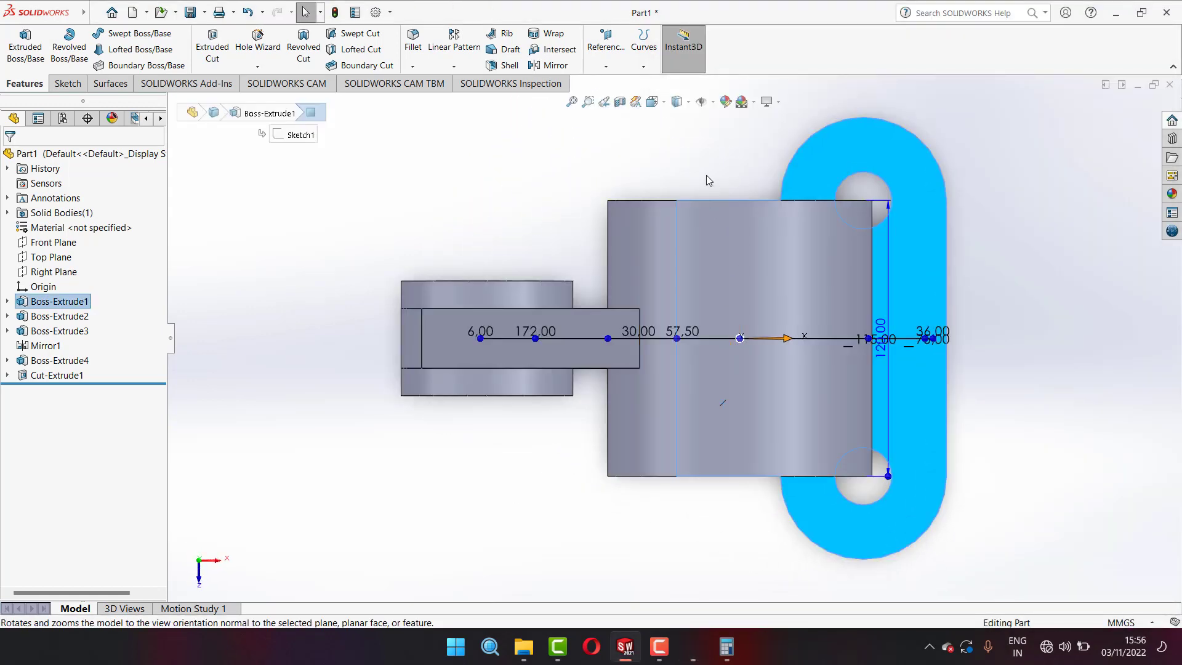
{"action": "middle_click_drag", "start_coordinate": [802, 500], "coordinate": [747, 290]}
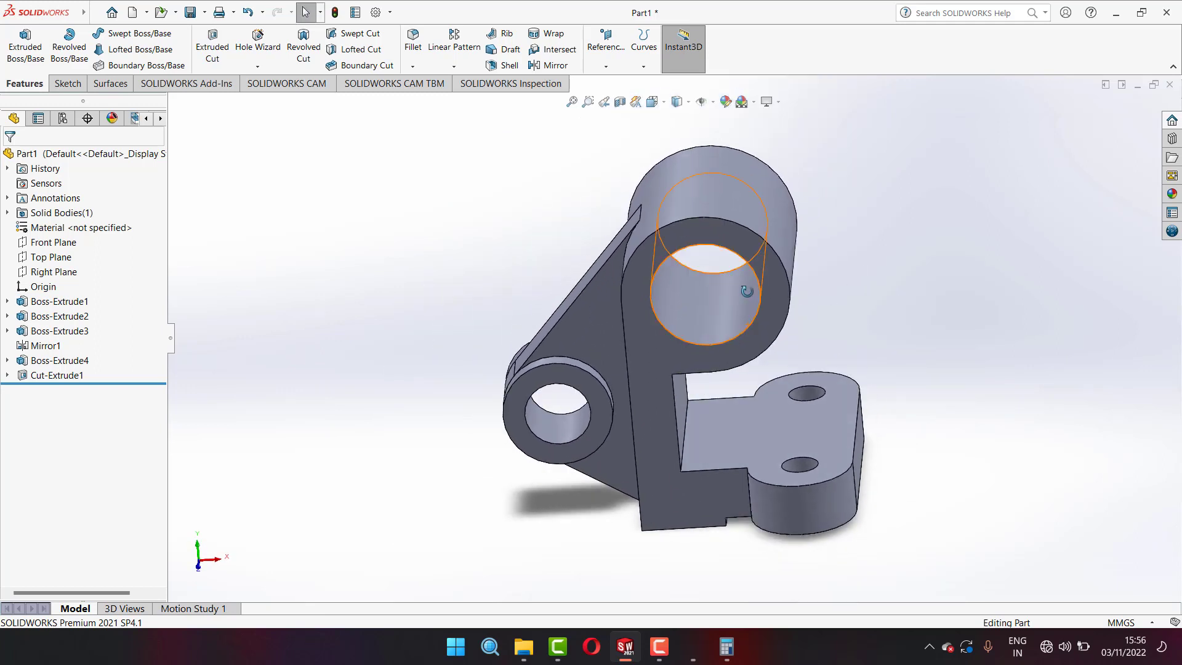
{"action": "left_click", "coordinate": [65, 91]}
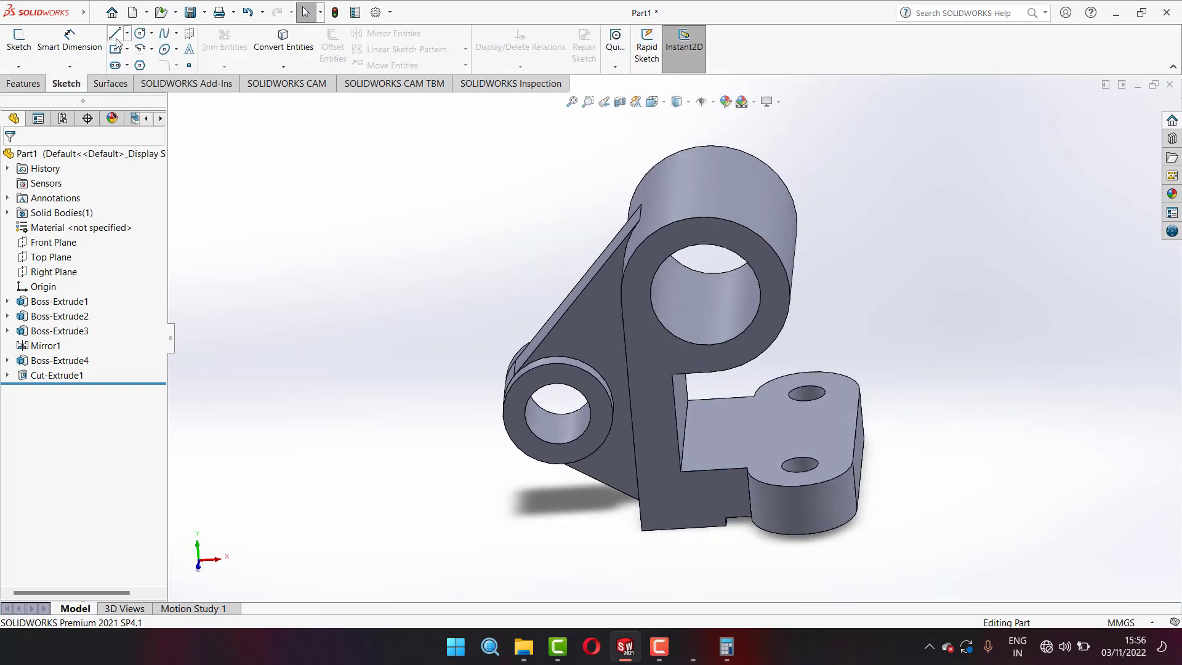
{"action": "left_click", "coordinate": [18, 40]}
{"action": "left_click", "coordinate": [748, 472]}
- Draw a single closing line from the flange edge across the floor face
{"action": "key", "text": "l"}
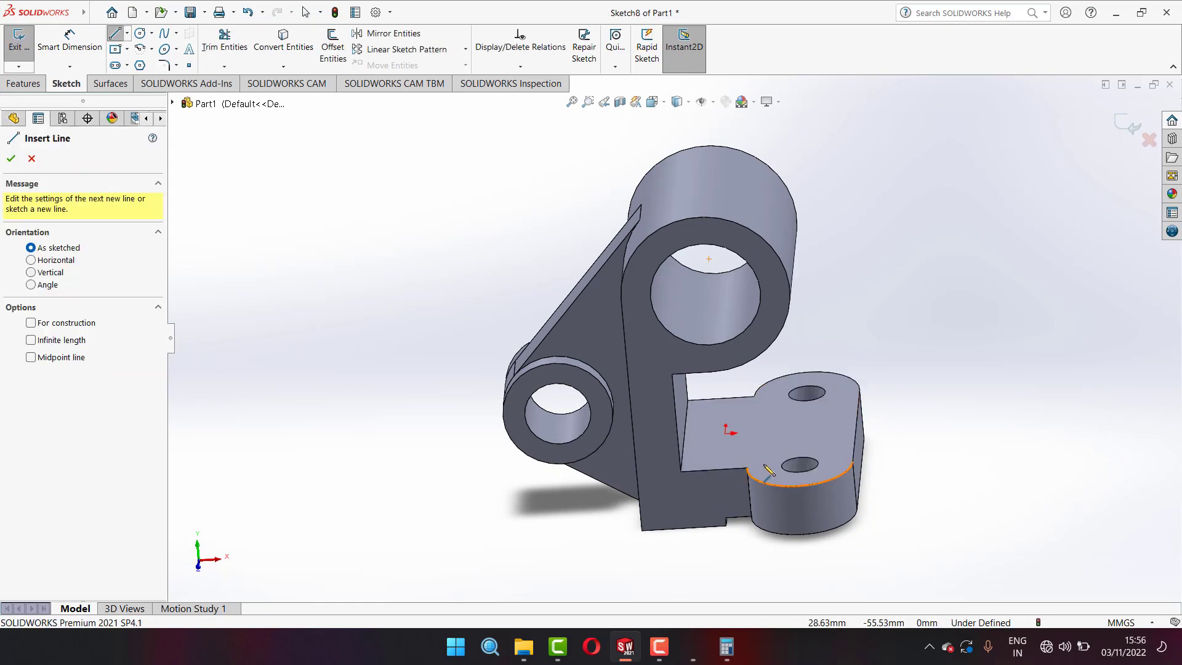
{"action": "left_click", "coordinate": [730, 455]}
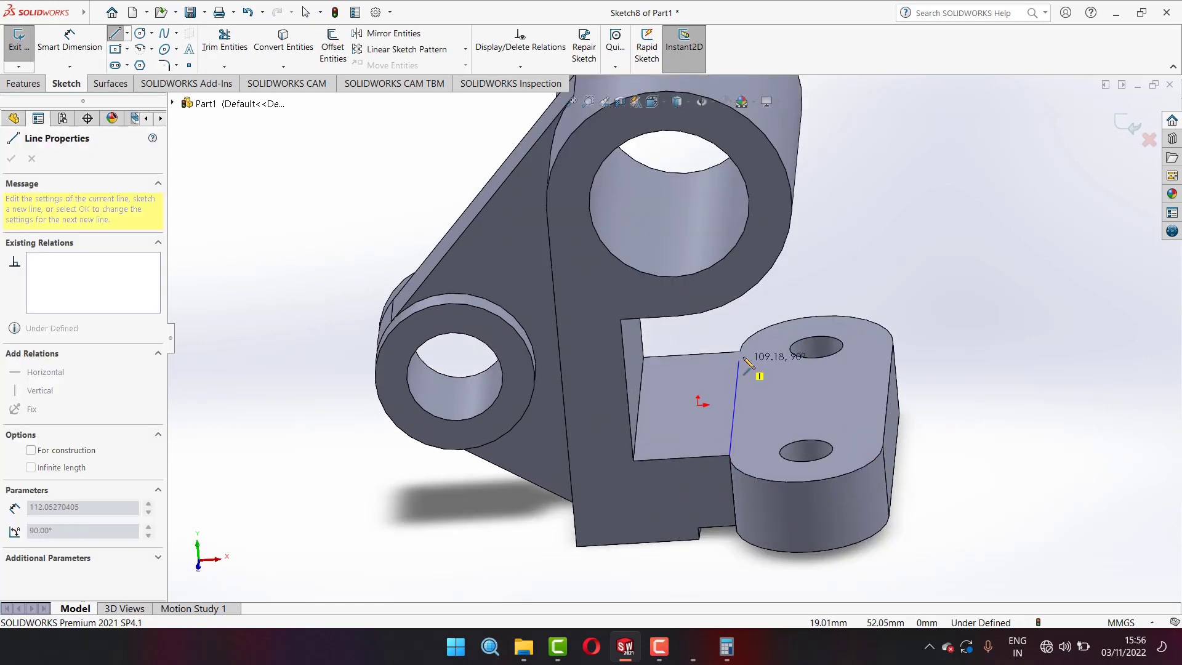
{"action": "left_click", "coordinate": [740, 352]}
{"action": "right_click", "coordinate": [745, 356]}
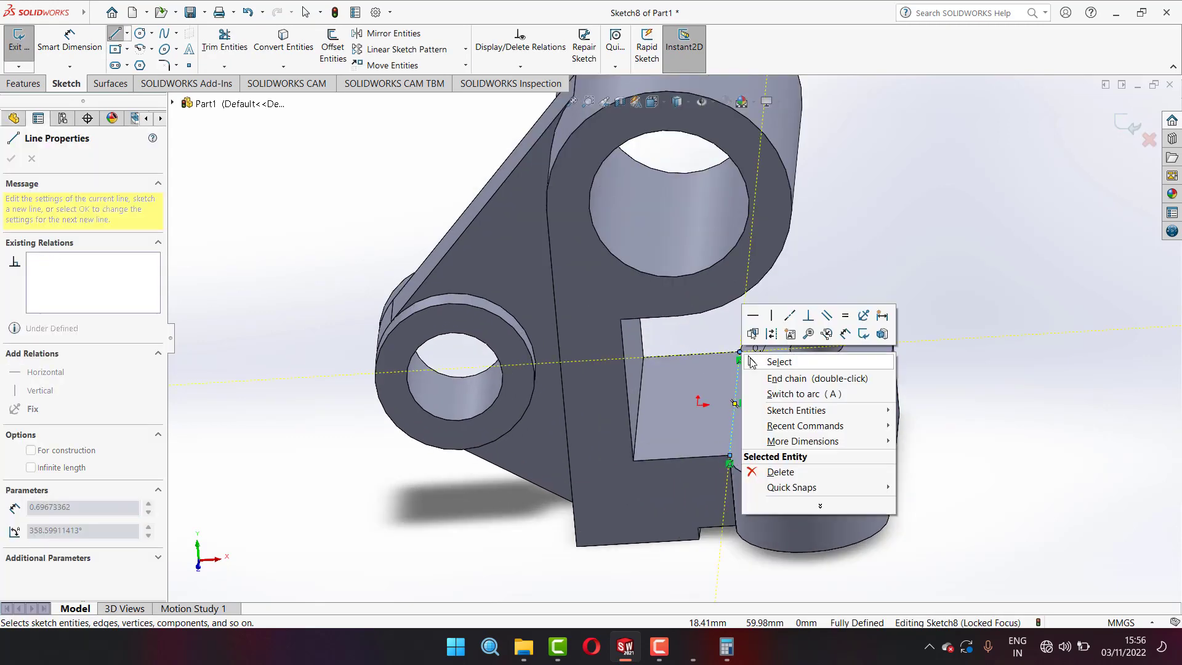
{"action": "left_click", "coordinate": [777, 361]}
- Convert the floor face's left, top and bottom edges to close the four-sided profile
{"action": "left_click", "coordinate": [686, 385]}
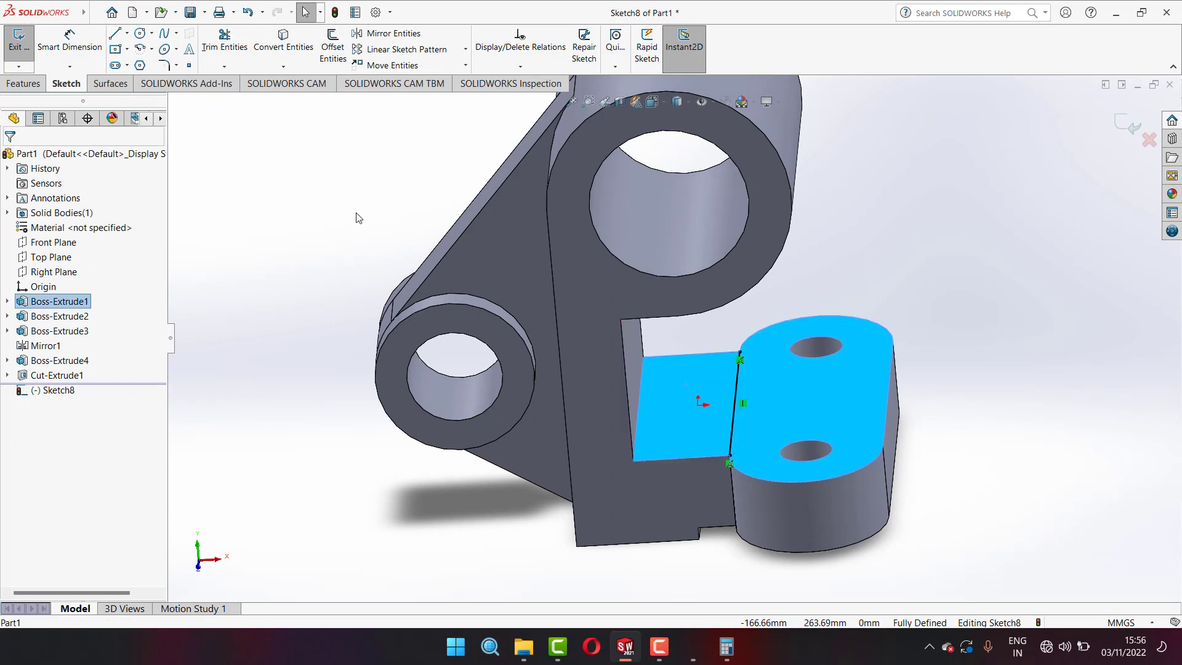
{"action": "left_click", "coordinate": [289, 49]}
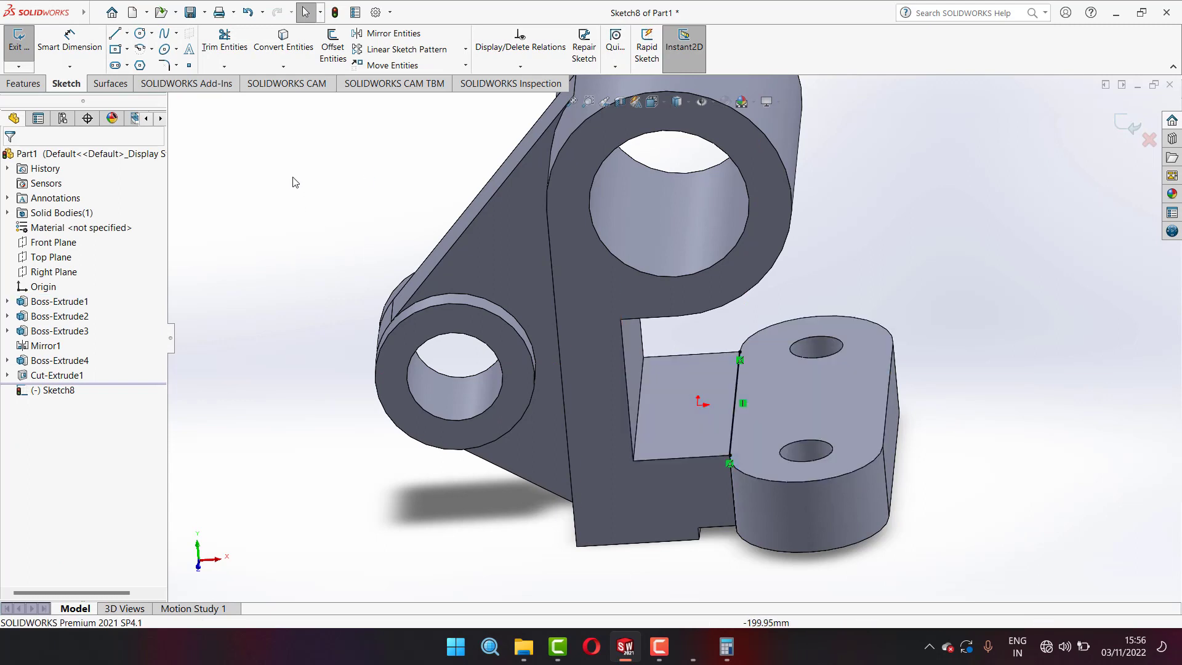
{"action": "left_click", "coordinate": [643, 391]}
{"action": "left_click", "coordinate": [666, 359]}
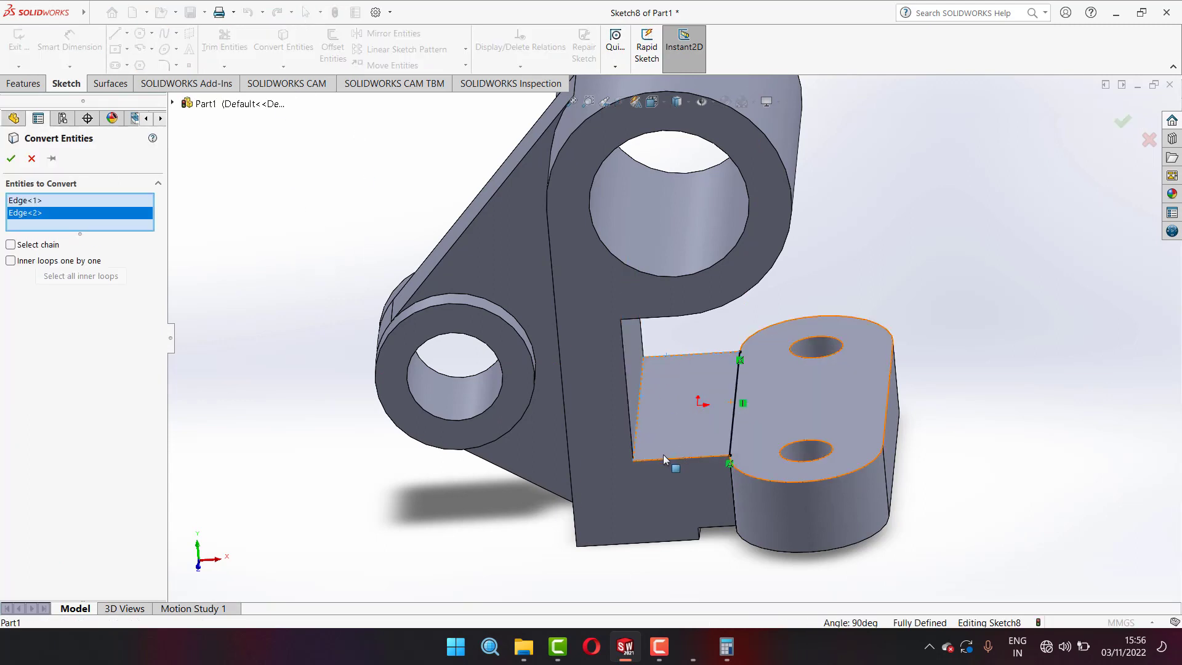
{"action": "left_click", "coordinate": [666, 461]}
{"action": "left_click", "coordinate": [11, 159]}
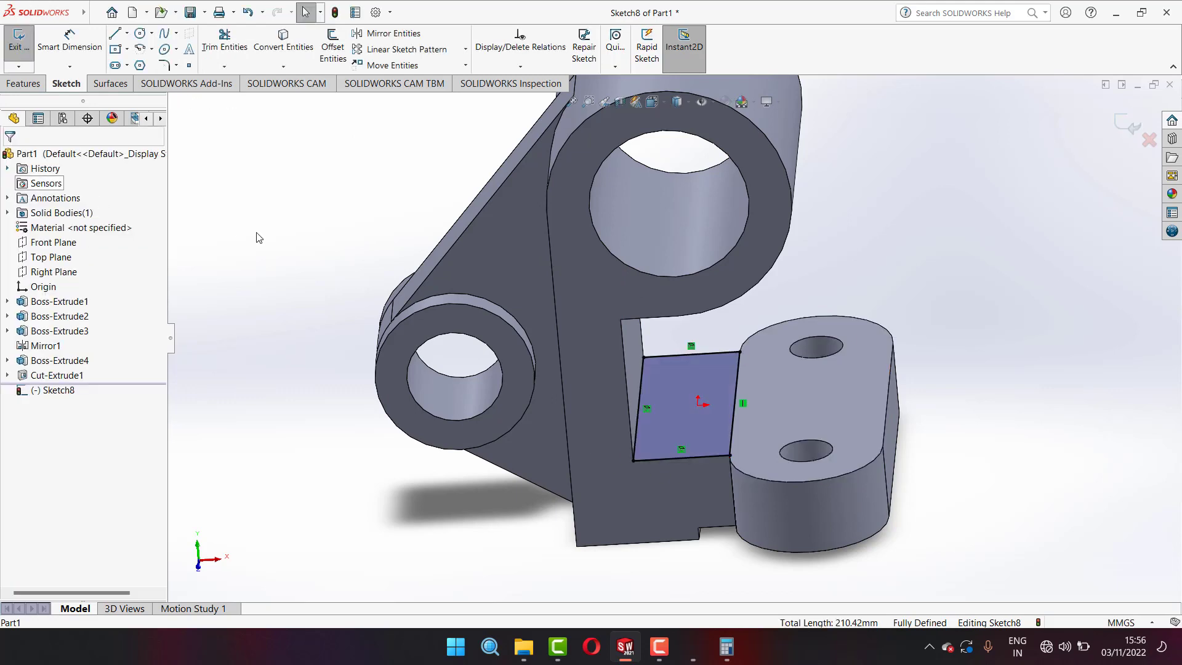
{"action": "left_click", "coordinate": [92, 7]}
- Cut Sketch8's profile 6 mm deep (Blind) into the floor beside the lug
{"action": "left_click", "coordinate": [25, 83]}
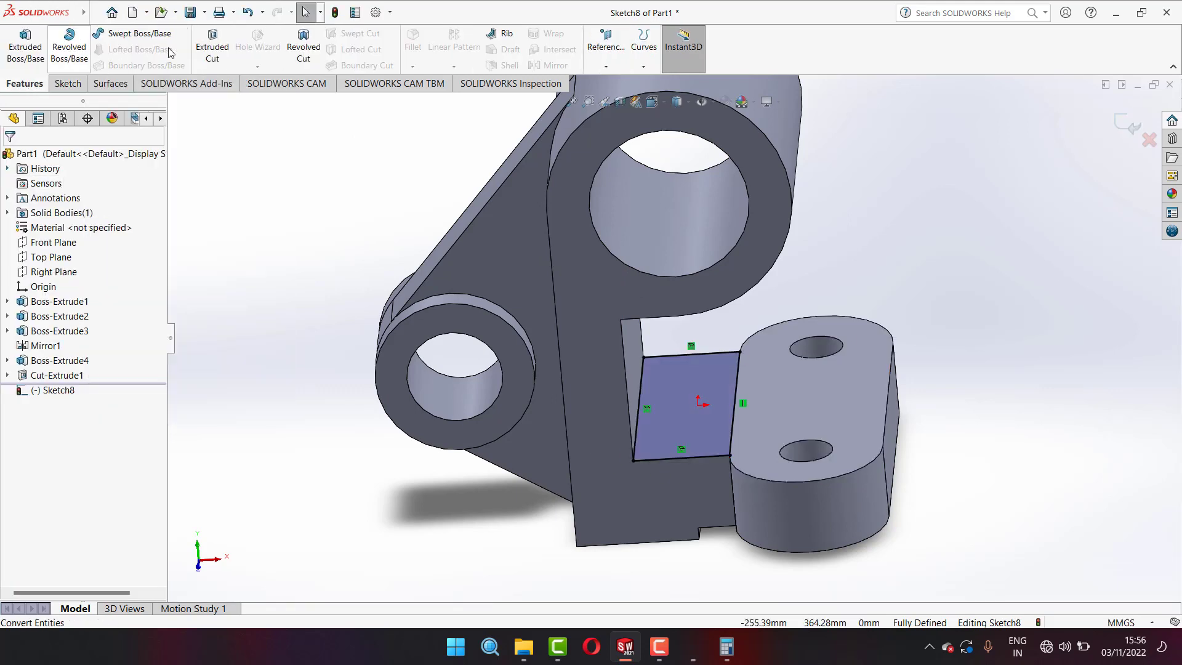
{"action": "left_click", "coordinate": [212, 50]}
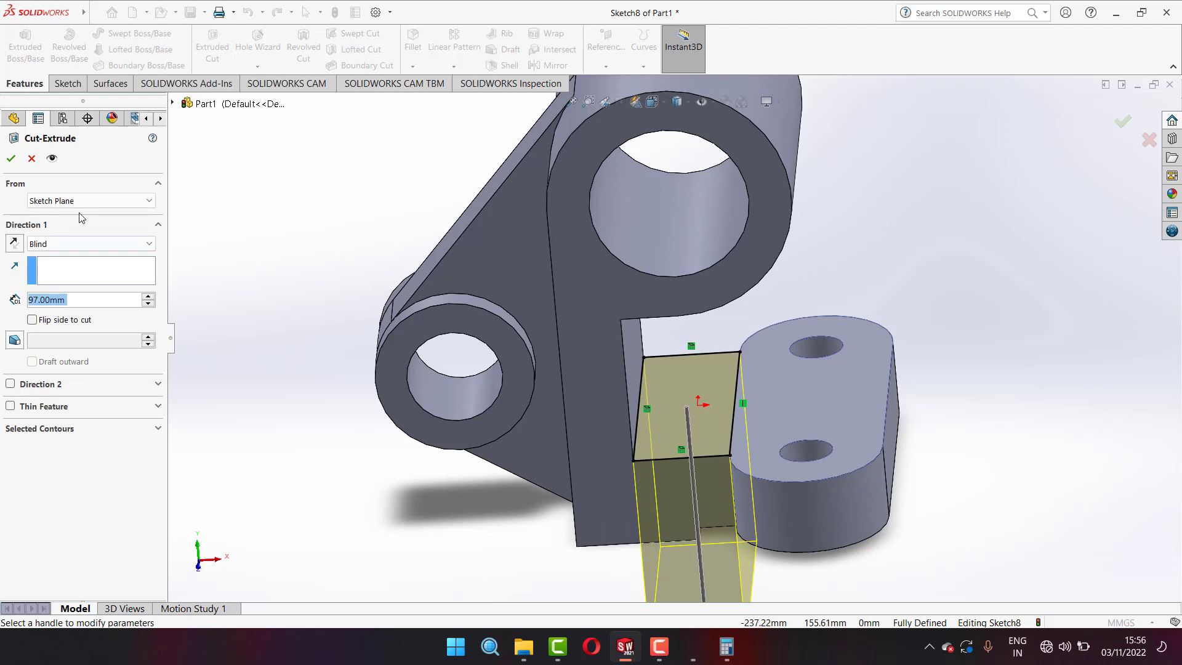
{"action": "type", "text": "6"}
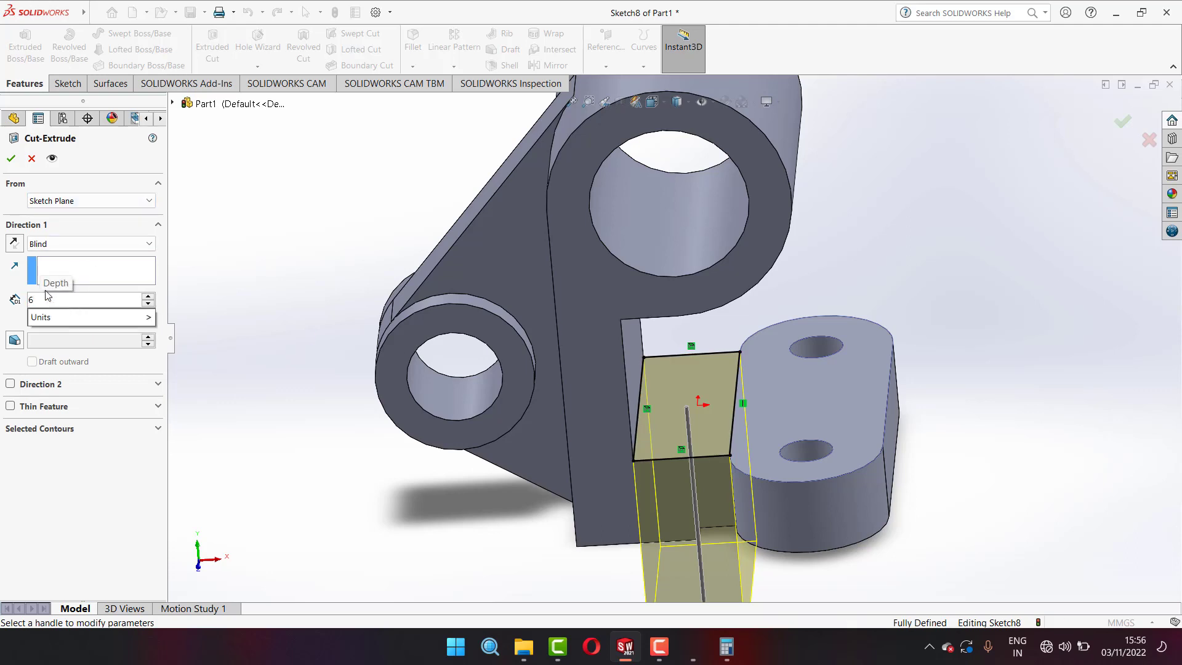
{"action": "key", "text": "Return"}
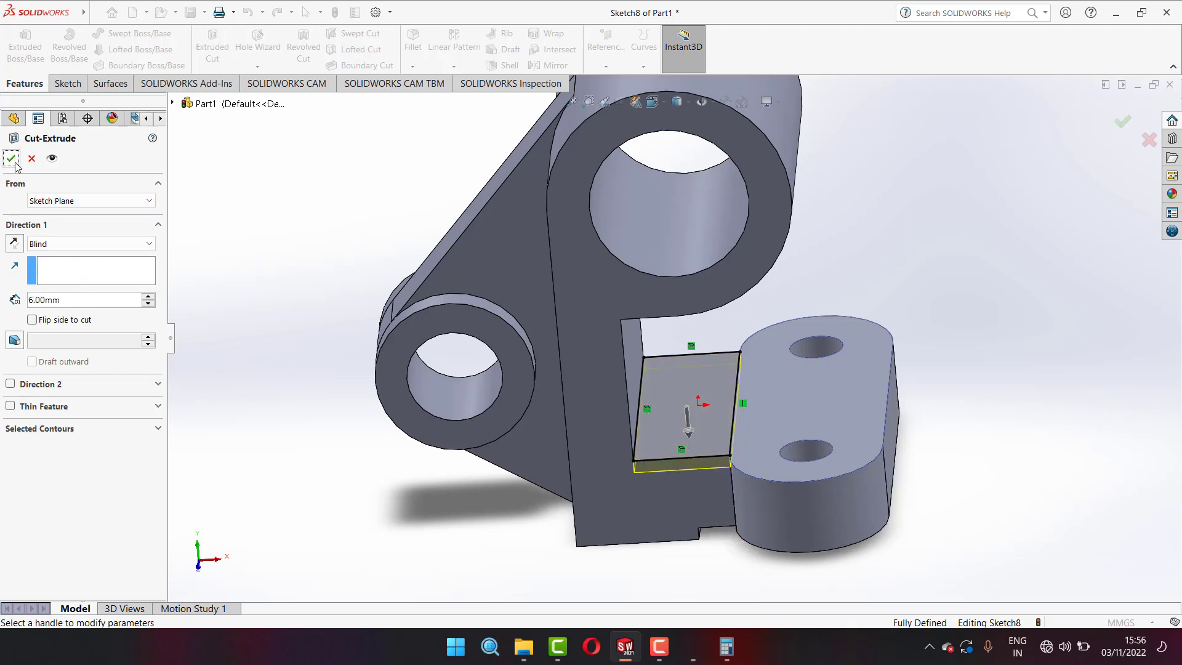
{"action": "left_click", "coordinate": [14, 164]}
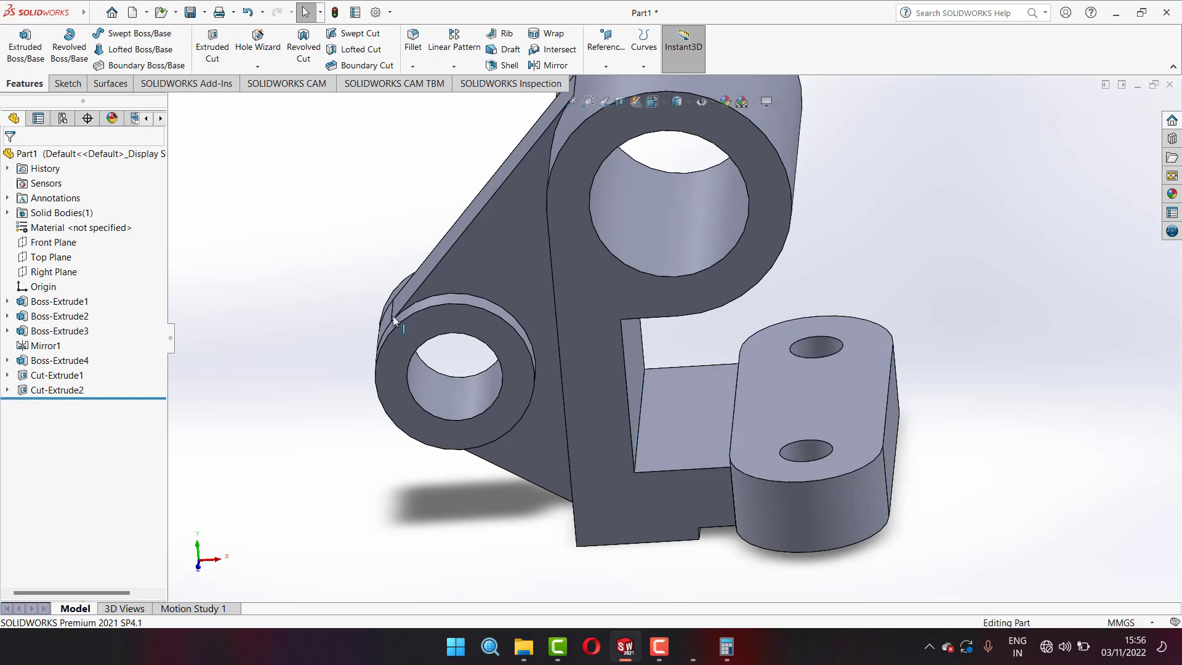
- Compare the lug against the reference drawing in Photos, then return to the model
{"action": "left_click", "coordinate": [693, 646]}
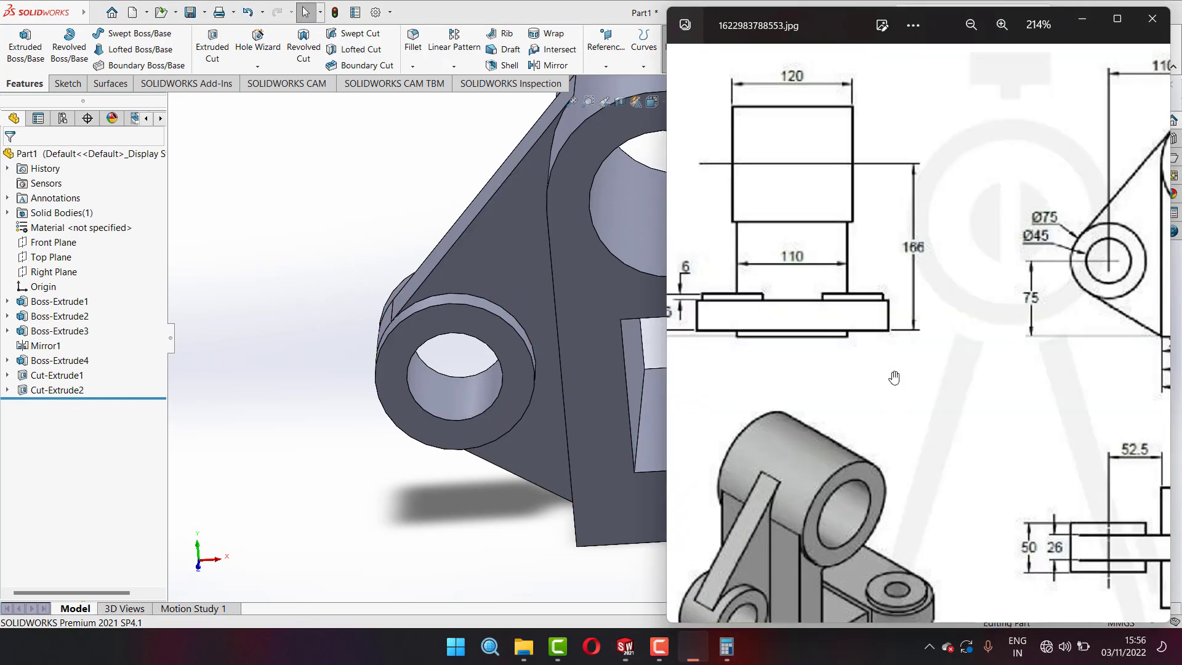
{"action": "scroll", "coordinate": [893, 377], "scroll_direction": "down", "scroll_amount": 5}
{"action": "scroll", "coordinate": [844, 580], "scroll_direction": "up", "scroll_amount": 2}
{"action": "scroll", "coordinate": [845, 580], "scroll_direction": "up", "scroll_amount": 5}
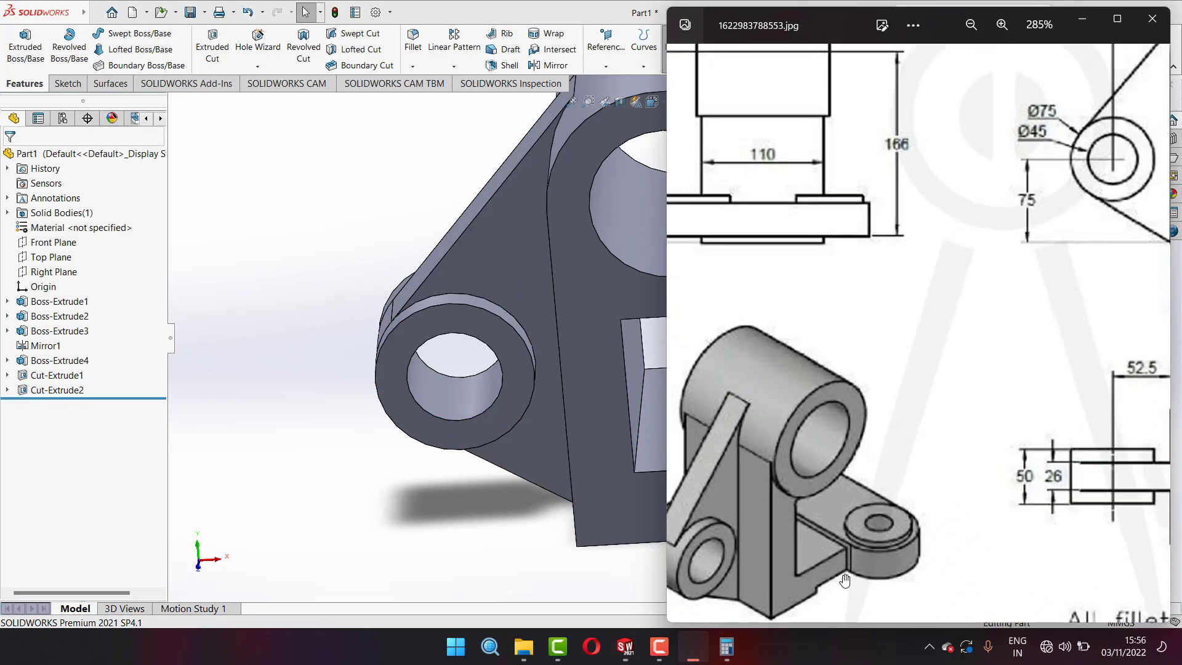
{"action": "scroll", "coordinate": [844, 580], "scroll_direction": "up", "scroll_amount": 3}
{"action": "scroll", "coordinate": [923, 492], "scroll_direction": "down", "scroll_amount": 1}
{"action": "scroll", "coordinate": [928, 488], "scroll_direction": "down", "scroll_amount": 1}
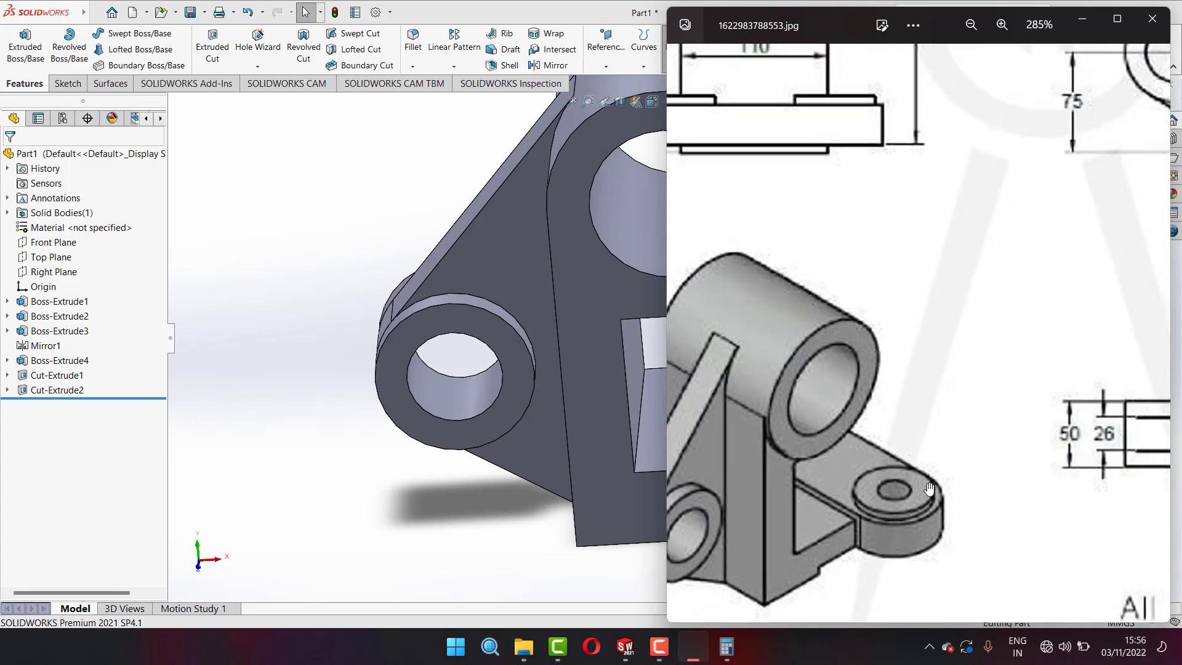
{"action": "left_click", "coordinate": [694, 646]}
- Start a sketch on the lug's top face, viewed normal to it
{"action": "left_click", "coordinate": [792, 398]}
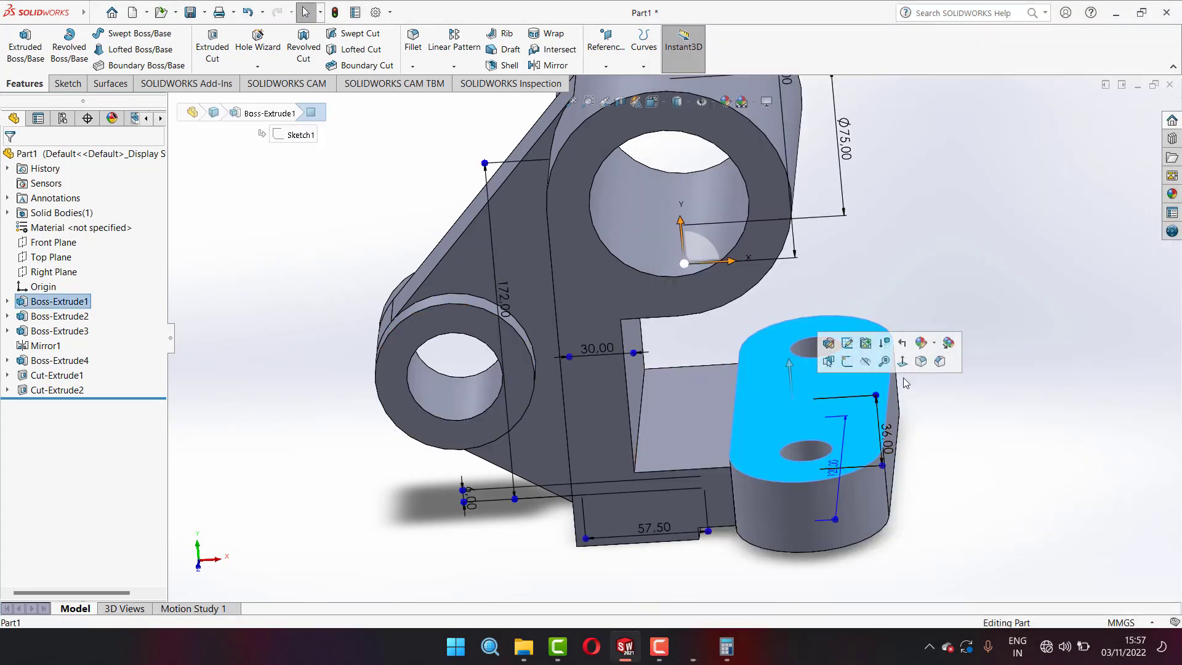
{"action": "left_click", "coordinate": [902, 361]}
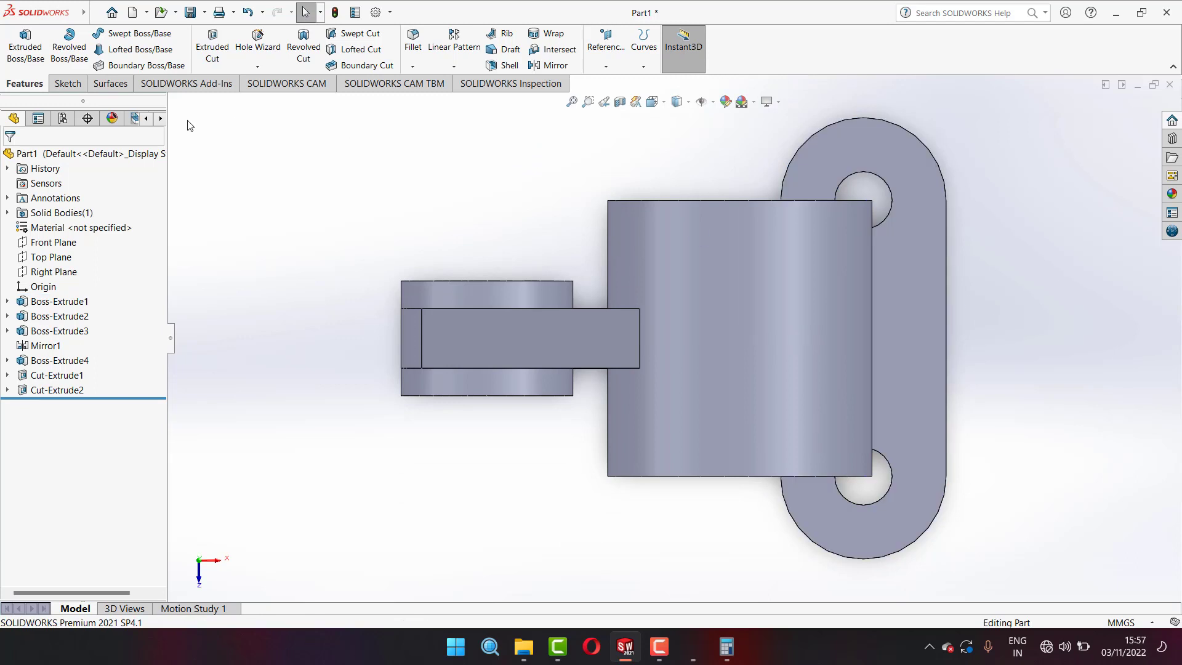
{"action": "left_click", "coordinate": [67, 84]}
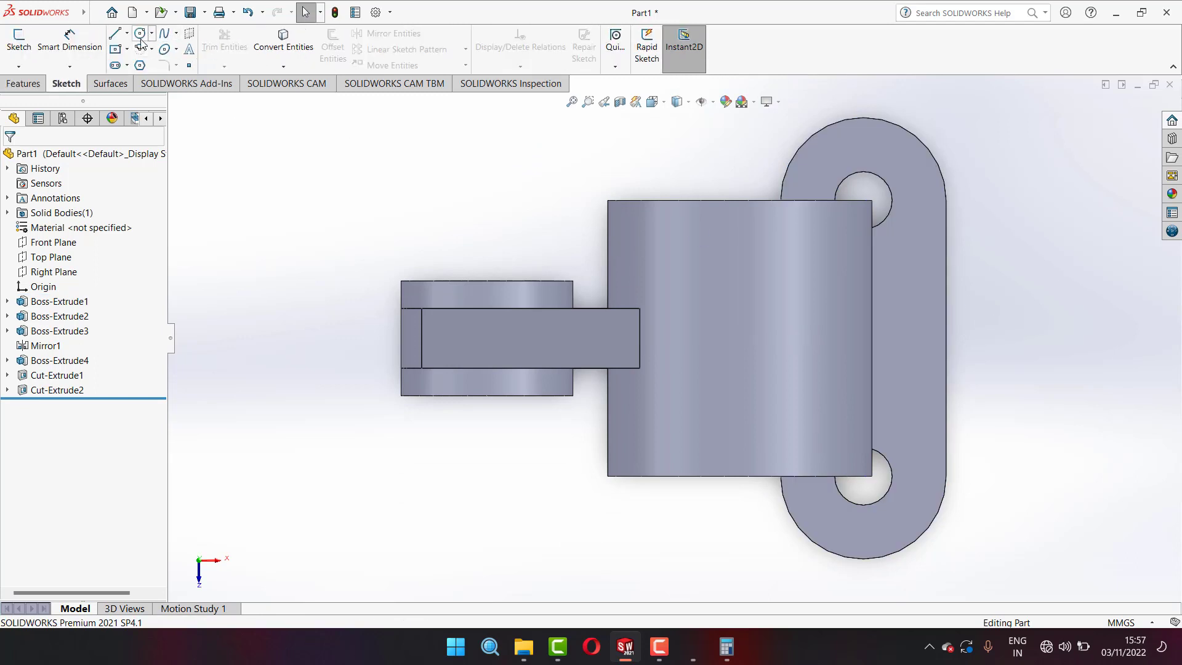
{"action": "left_click", "coordinate": [140, 35]}
{"action": "left_click", "coordinate": [907, 185]}
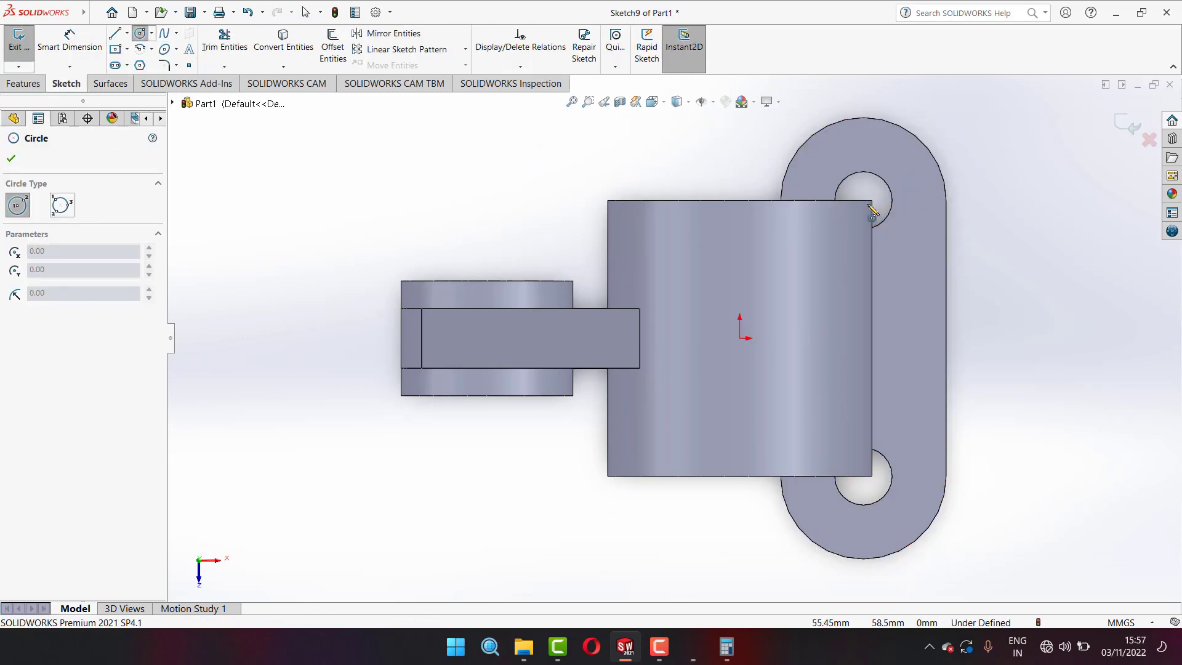
{"action": "left_click", "coordinate": [863, 201]}
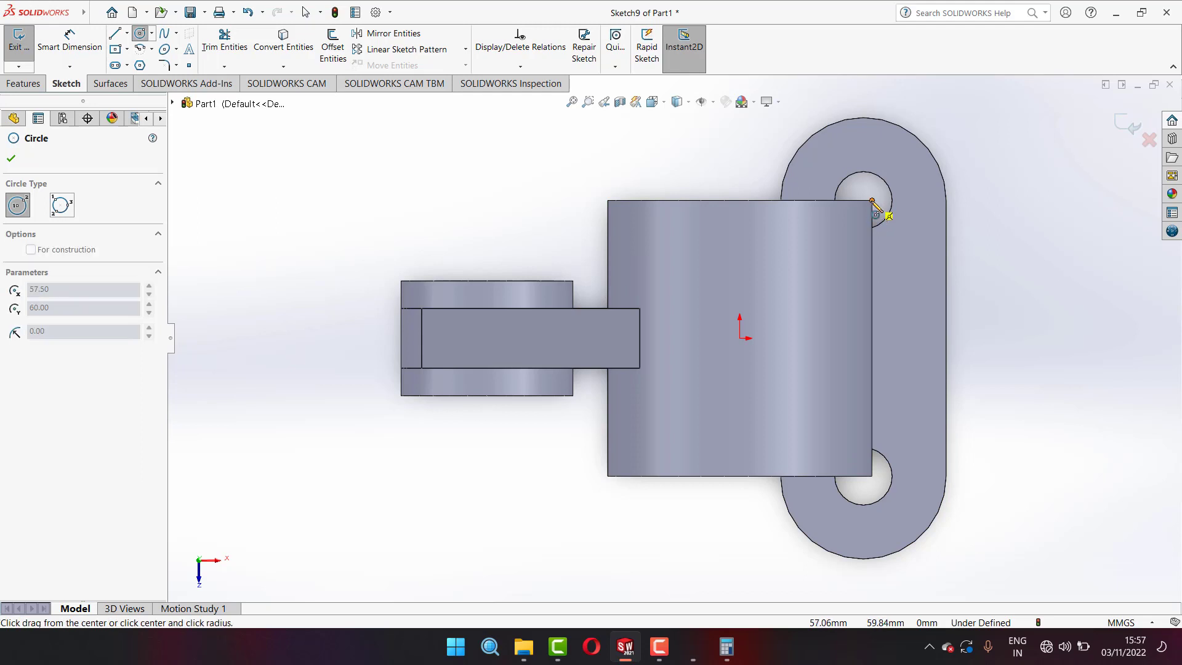
{"action": "right_click", "coordinate": [884, 193]}
{"action": "left_click", "coordinate": [889, 178]}
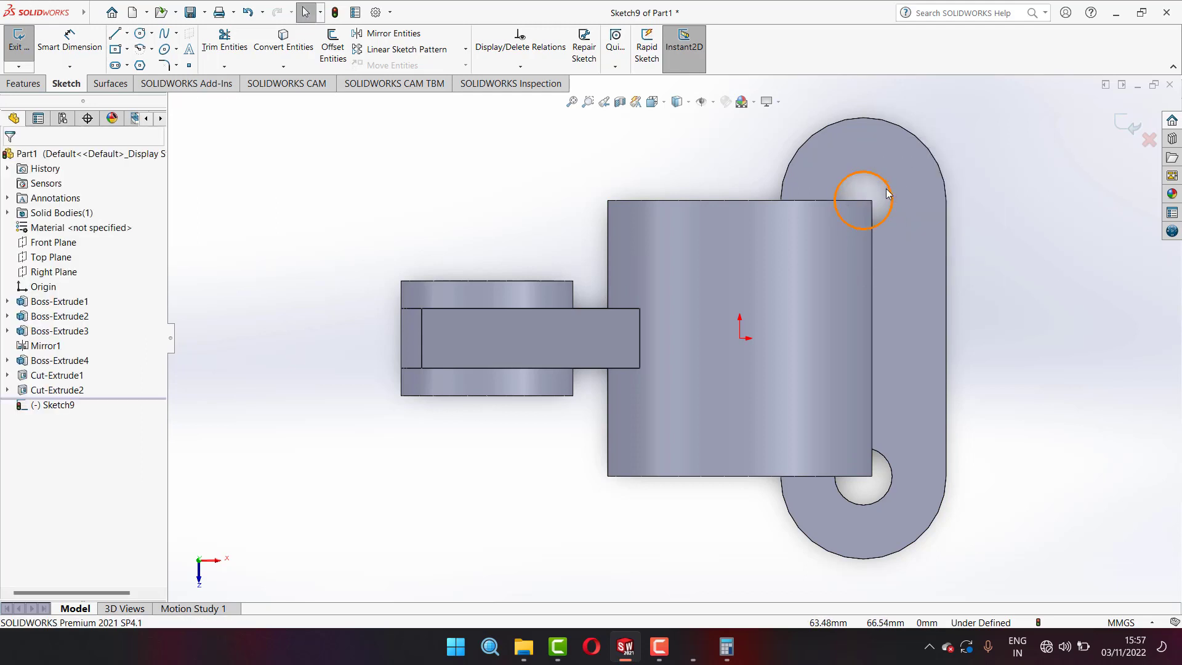
- Convert both hole edges and draw a circle centred on each hole
{"action": "left_click", "coordinate": [888, 191]}
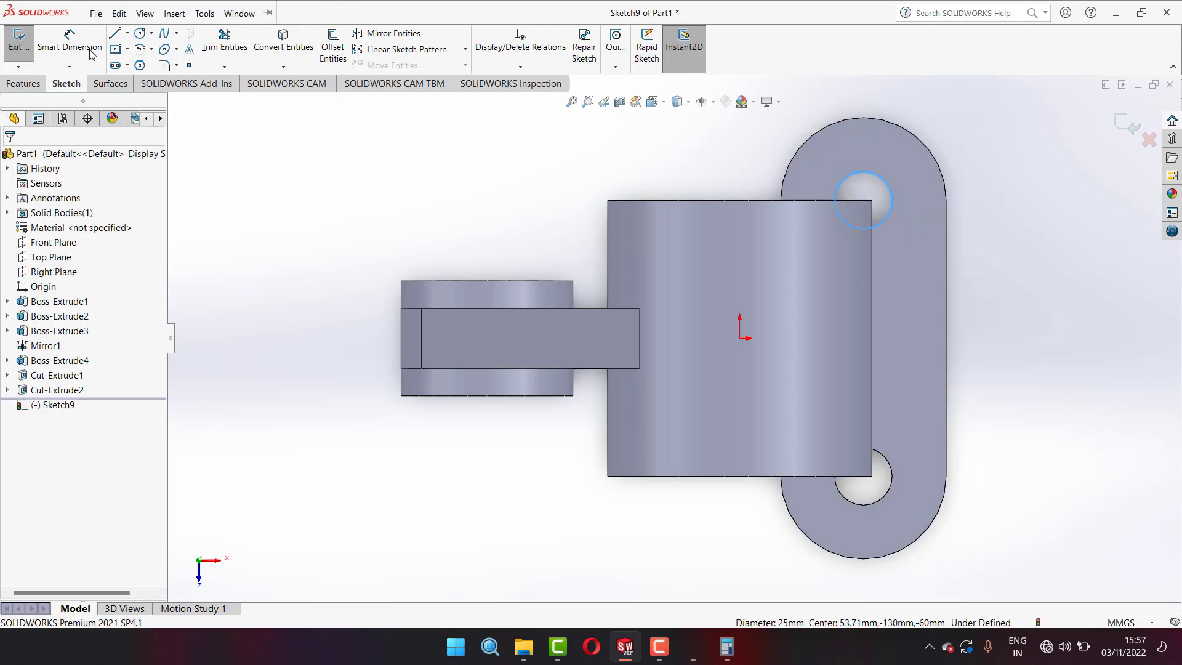
{"action": "left_click", "coordinate": [282, 41]}
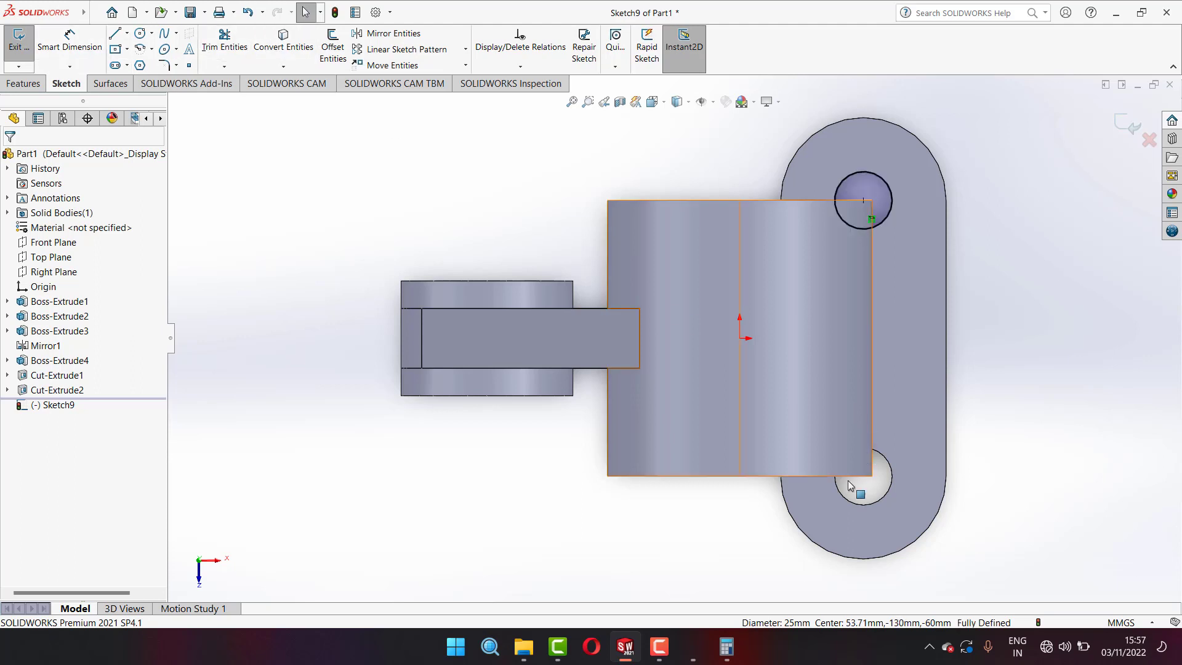
{"action": "left_click", "coordinate": [283, 41]}
{"action": "left_click", "coordinate": [140, 33]}
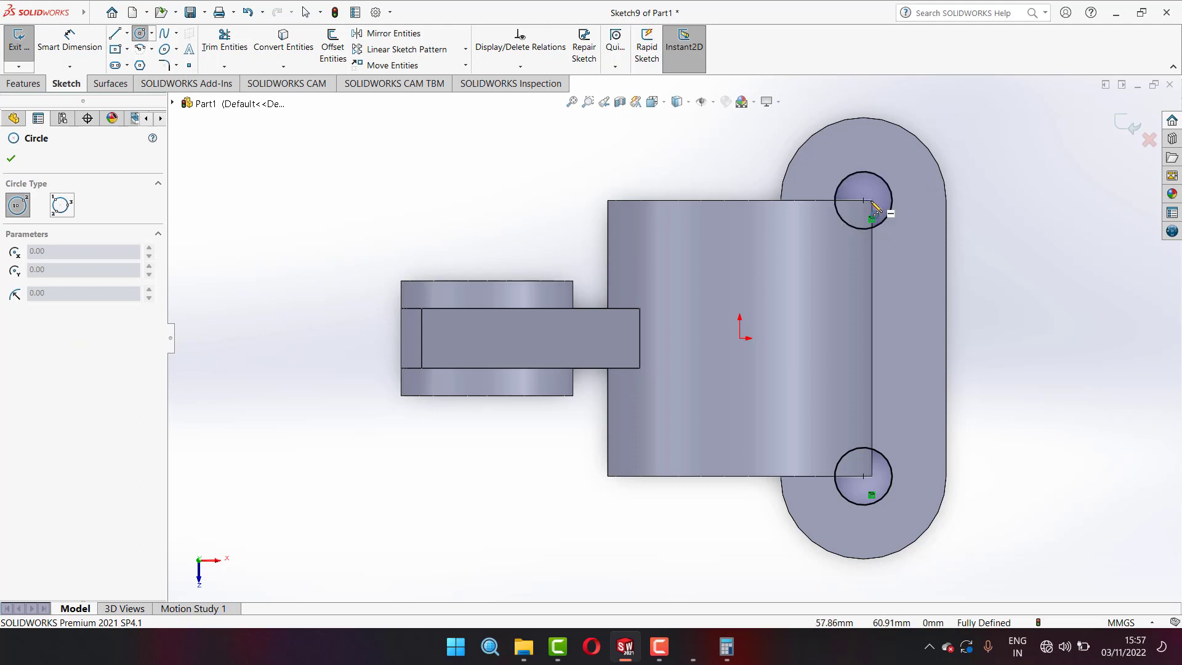
{"action": "left_click_drag", "start_coordinate": [863, 200], "coordinate": [898, 173]}
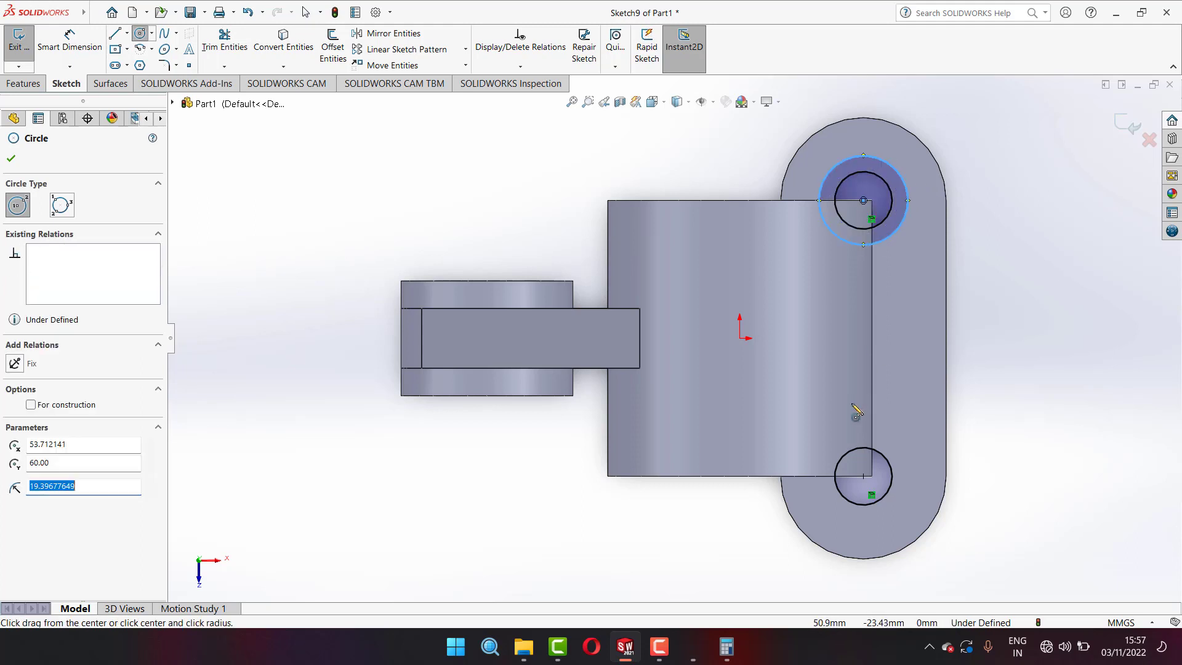
{"action": "left_click_drag", "start_coordinate": [862, 476], "coordinate": [877, 434]}
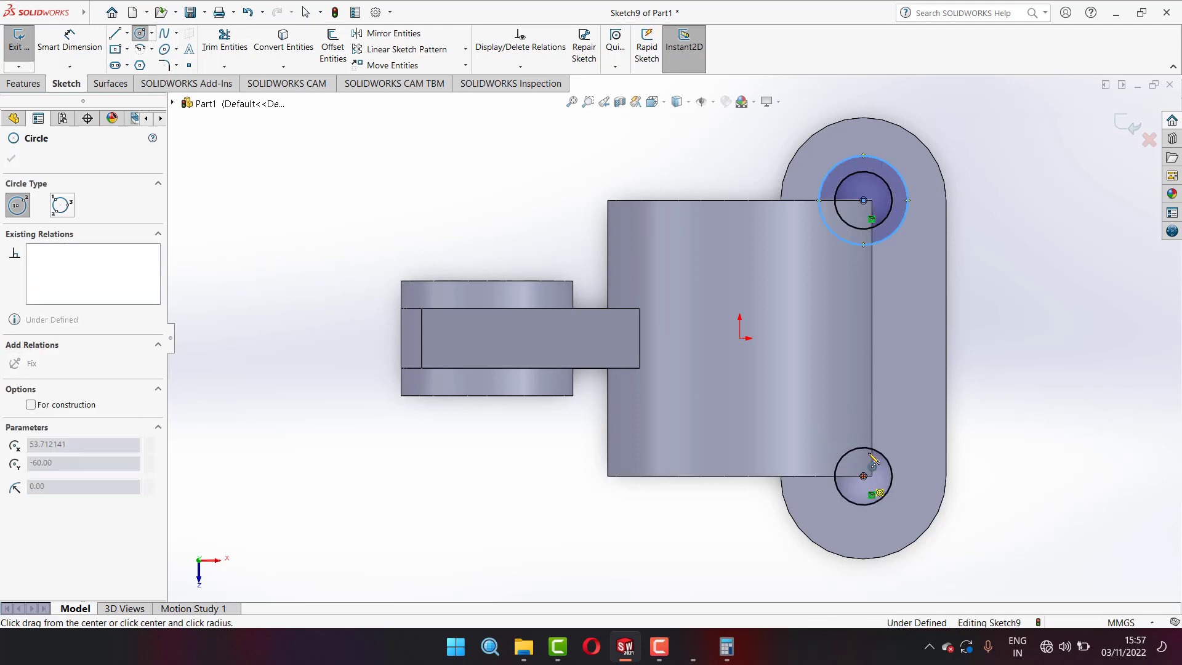
- Dimension both outer circles to Ø60 mm
{"action": "key", "text": "d"}
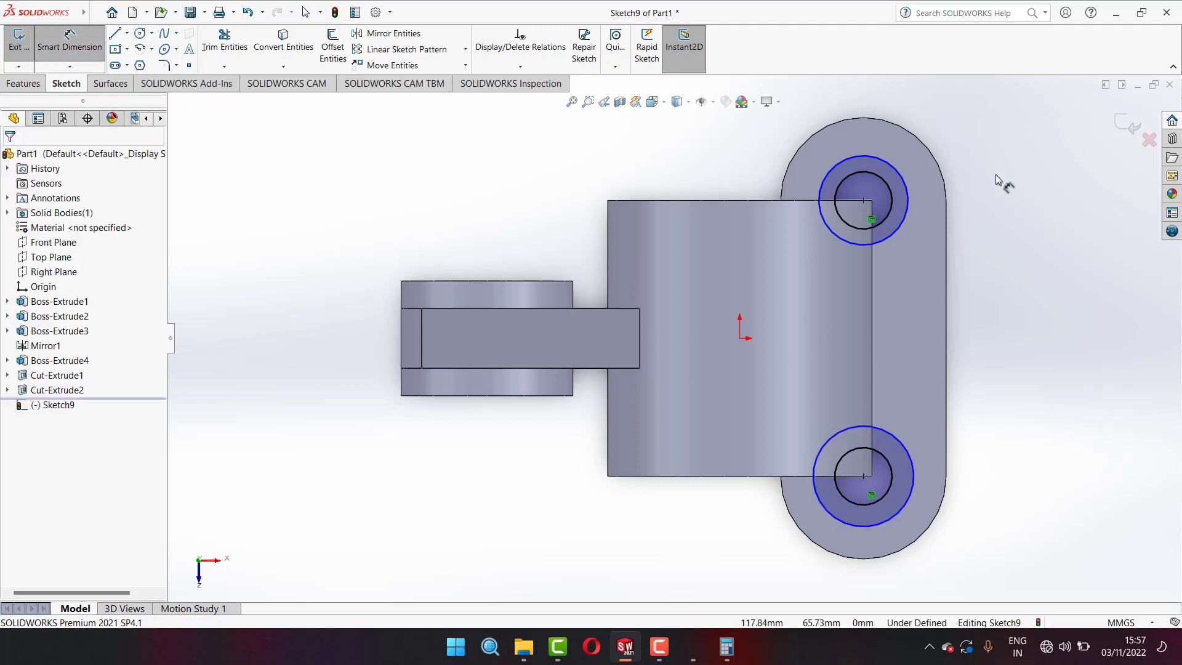
{"action": "left_click", "coordinate": [898, 178]}
{"action": "left_click", "coordinate": [973, 136]}
{"action": "type", "text": "60"}
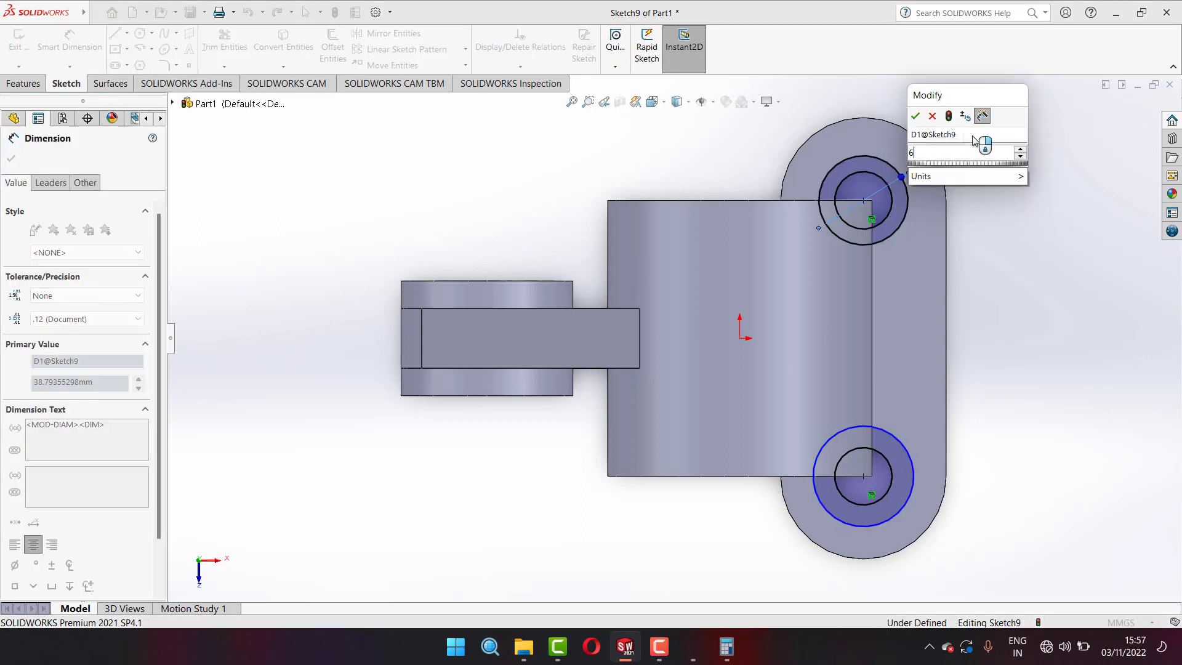
{"action": "key", "text": "Return"}
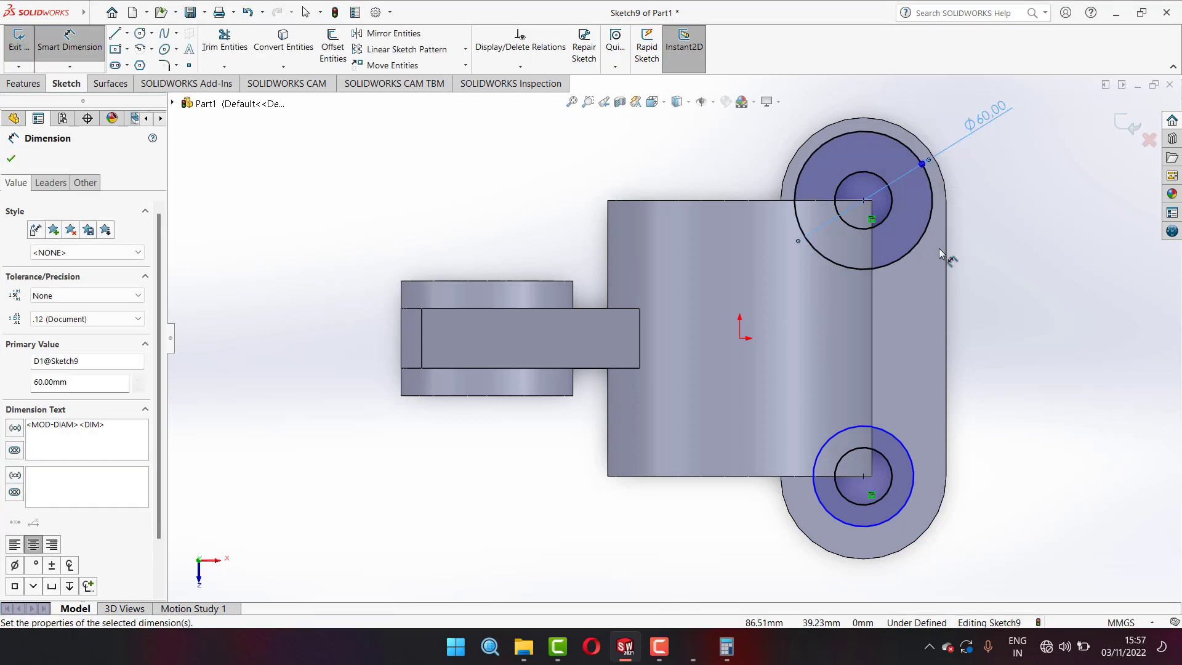
{"action": "left_click", "coordinate": [910, 458]}
{"action": "left_click", "coordinate": [982, 407]}
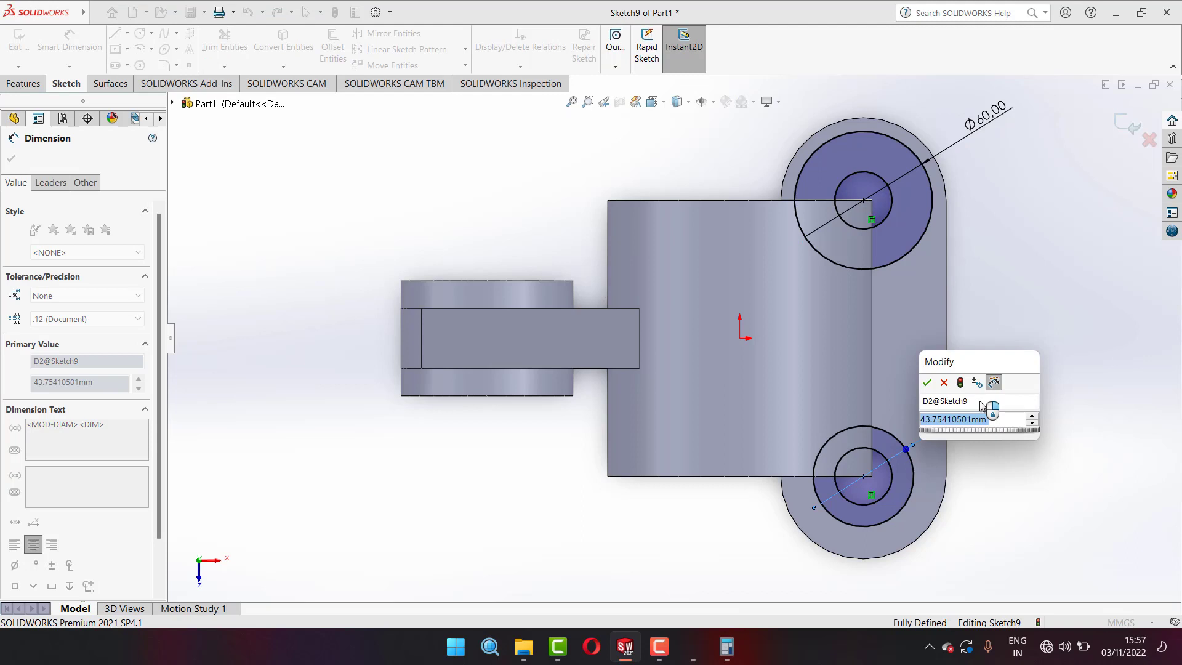
{"action": "type", "text": "60"}
{"action": "key", "text": "Return"}
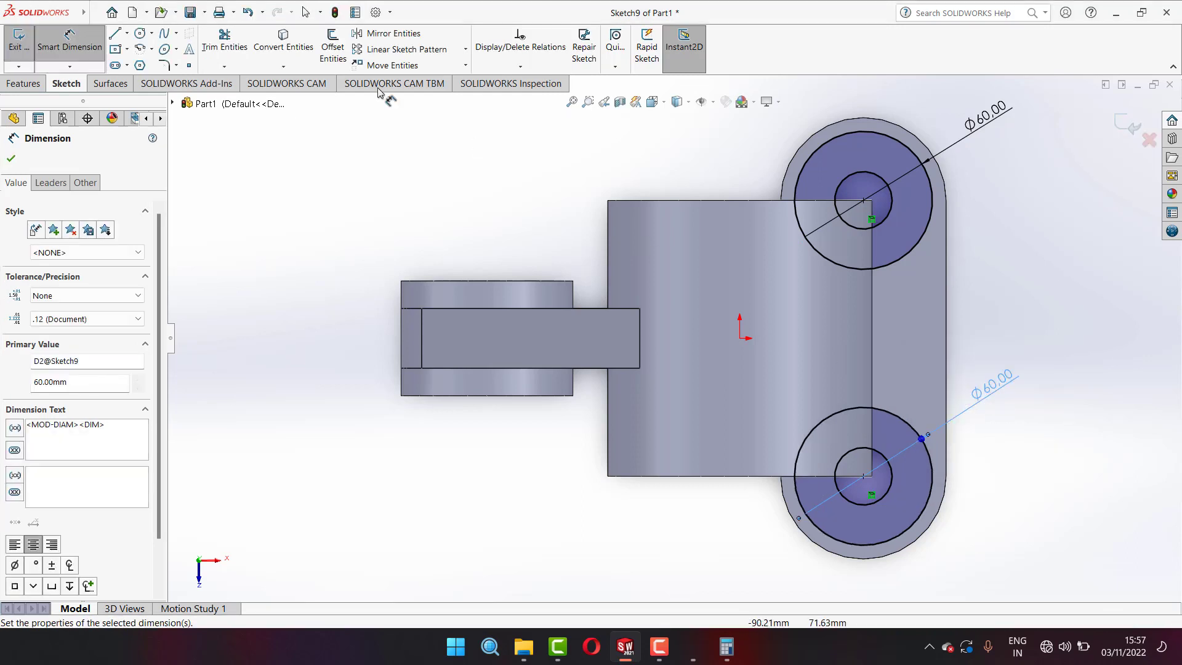
{"action": "left_click", "coordinate": [11, 158]}
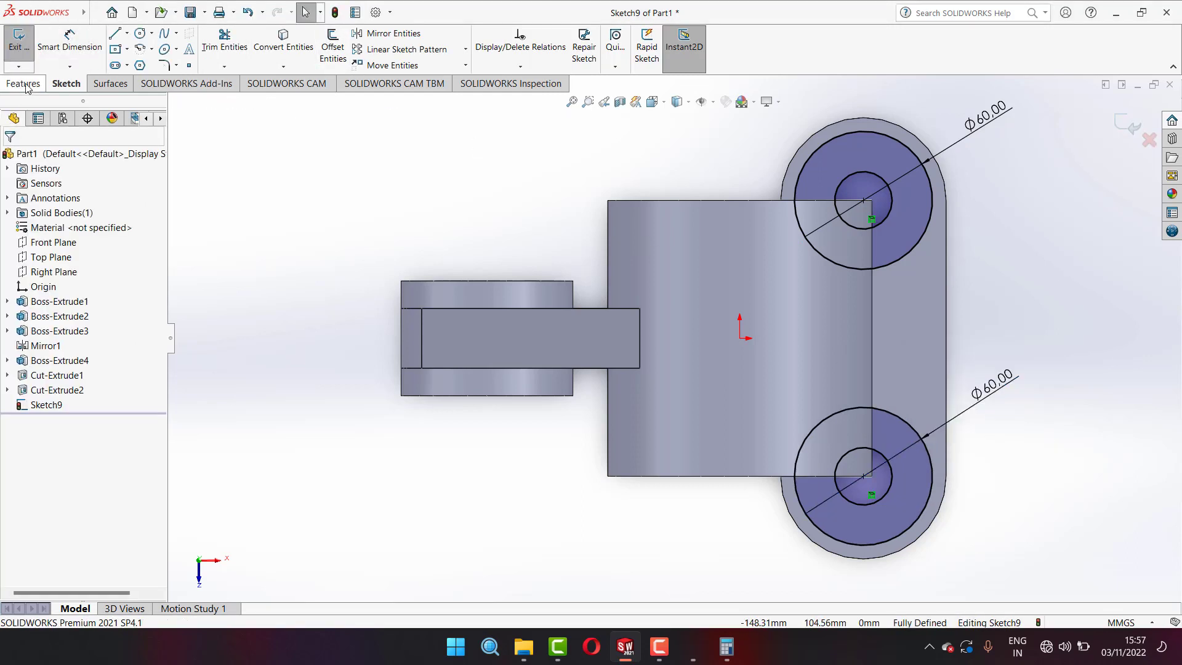
{"action": "left_click", "coordinate": [27, 87]}
- Preview a 6 mm boss on the two Ø60 circles from an angled view, glancing at the drawing
{"action": "left_click", "coordinate": [25, 46]}
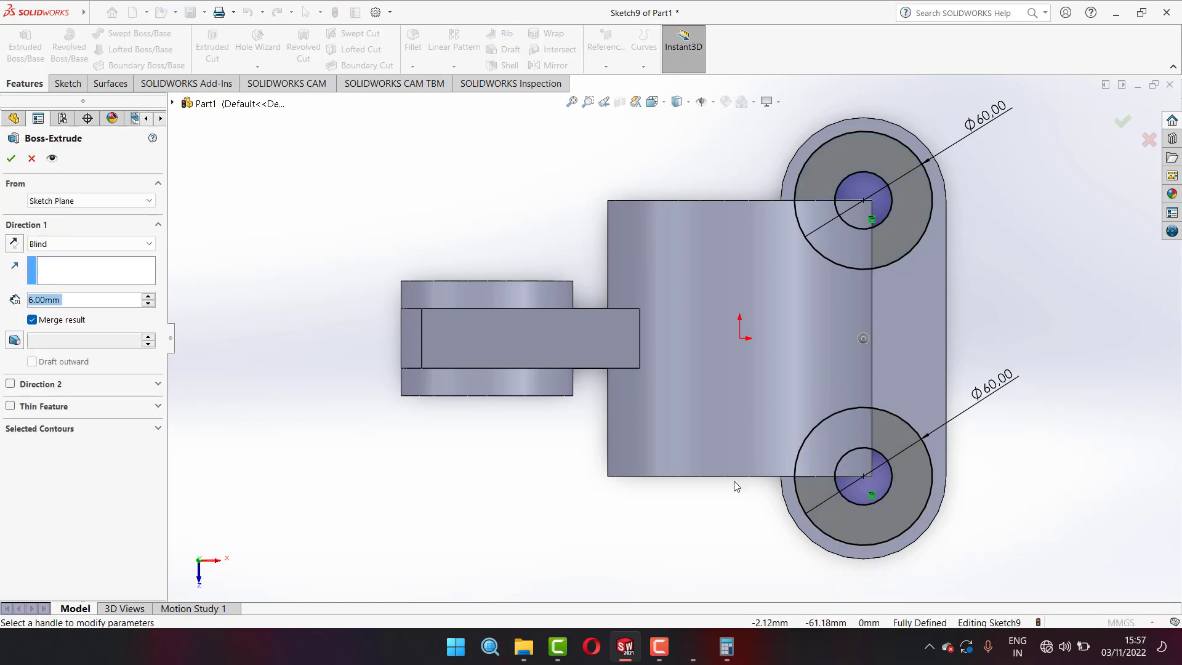
{"action": "middle_click_drag", "start_coordinate": [737, 486], "coordinate": [711, 427]}
{"action": "scroll", "coordinate": [696, 545], "scroll_direction": "down", "scroll_amount": 3}
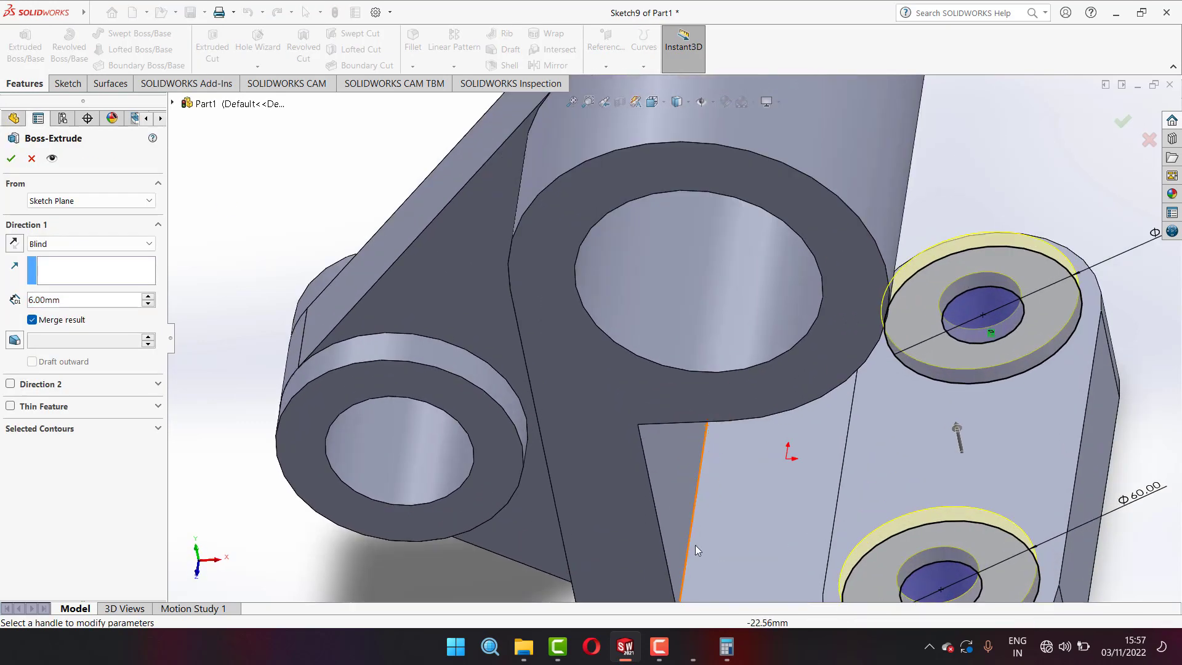
{"action": "left_click", "coordinate": [688, 637]}
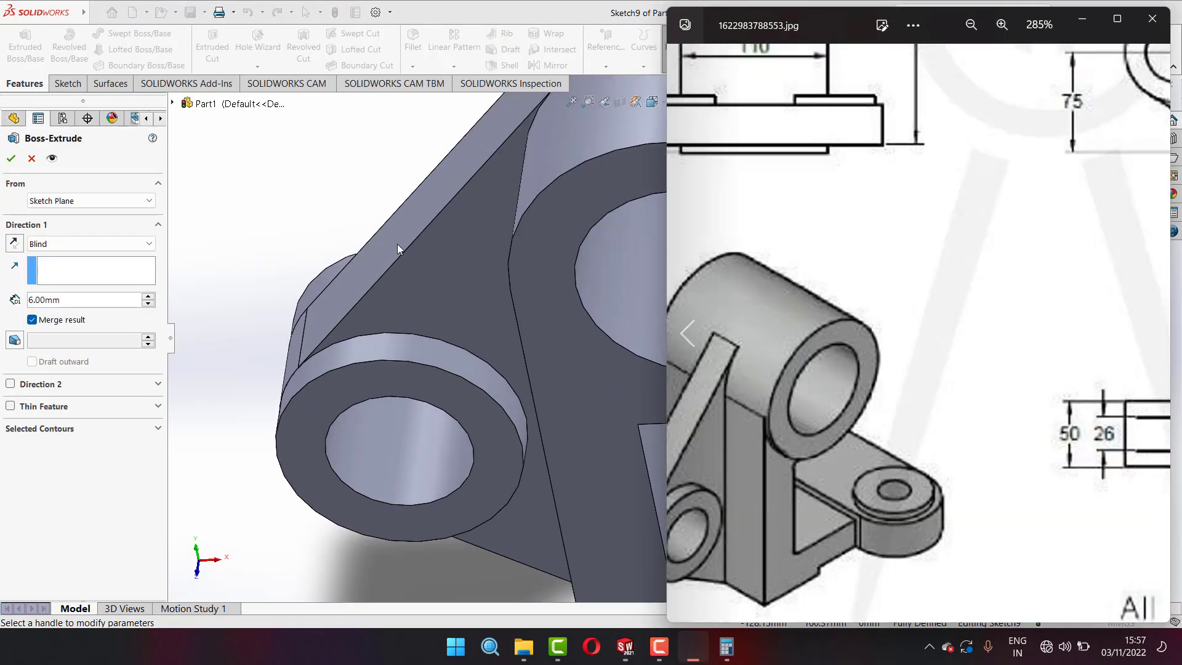
{"action": "left_click", "coordinate": [624, 647]}
{"action": "scroll", "coordinate": [501, 359], "scroll_direction": "up", "scroll_amount": 3}
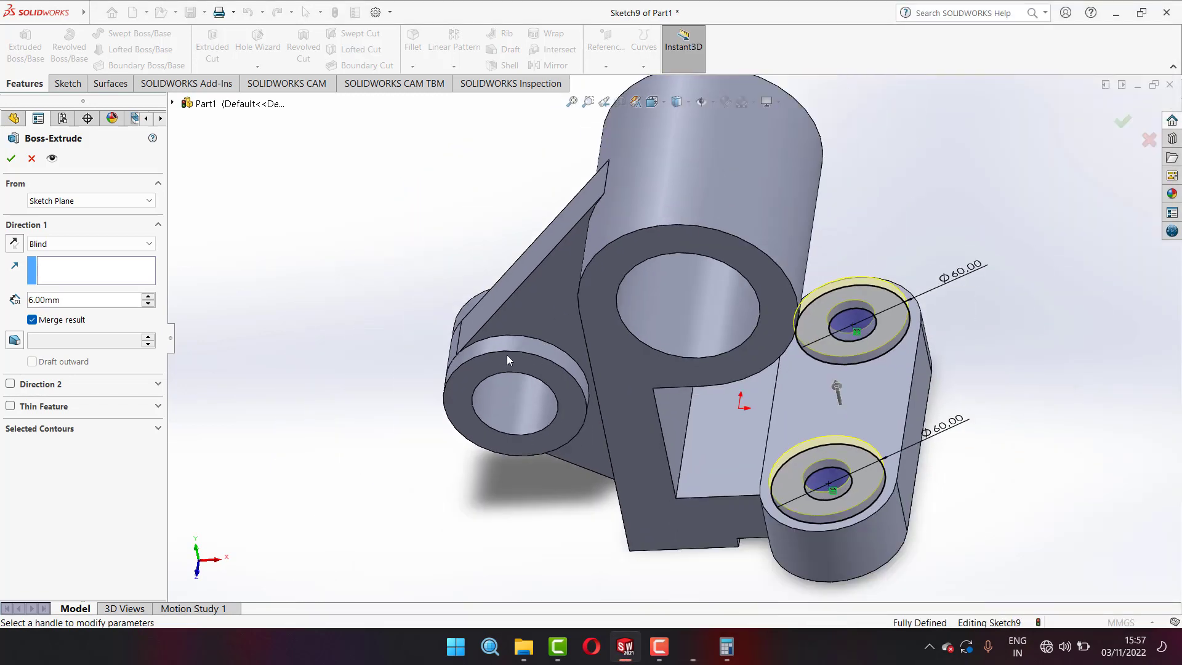
{"action": "scroll", "coordinate": [646, 418], "scroll_direction": "up", "scroll_amount": 1}
{"action": "scroll", "coordinate": [825, 409], "scroll_direction": "down", "scroll_amount": 2}
{"action": "scroll", "coordinate": [714, 406], "scroll_direction": "down", "scroll_amount": 1}
{"action": "scroll", "coordinate": [707, 431], "scroll_direction": "down", "scroll_amount": 1}
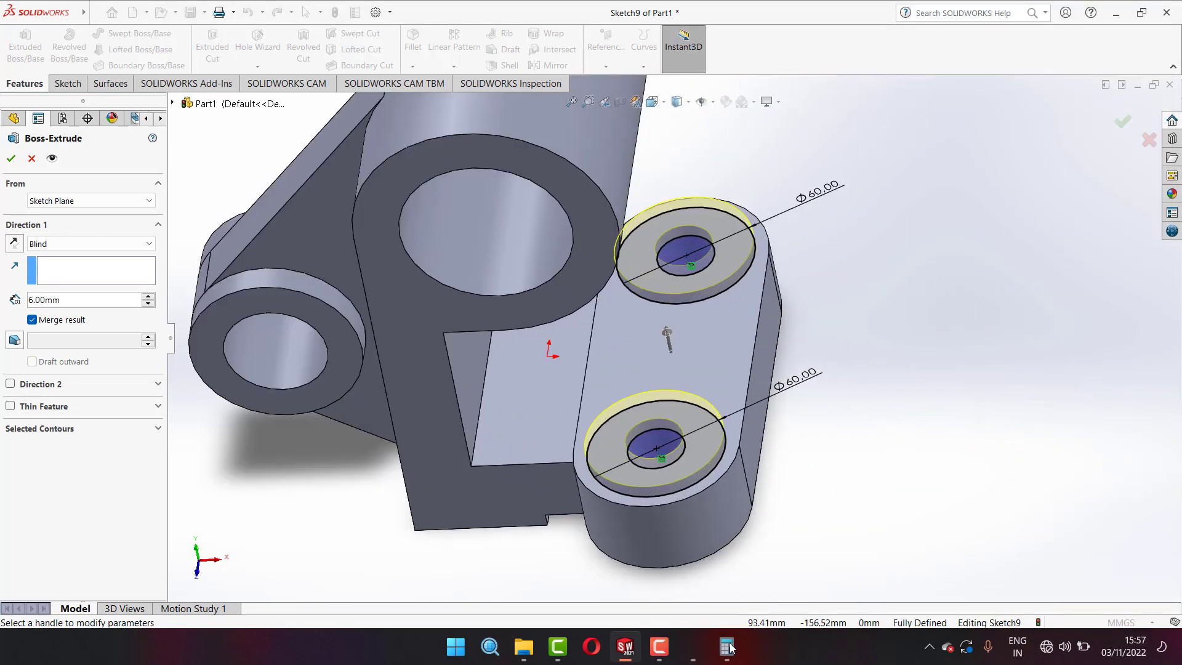
- Zoom around the reference drawing in Photos to read its dimensions
{"action": "left_click", "coordinate": [702, 648]}
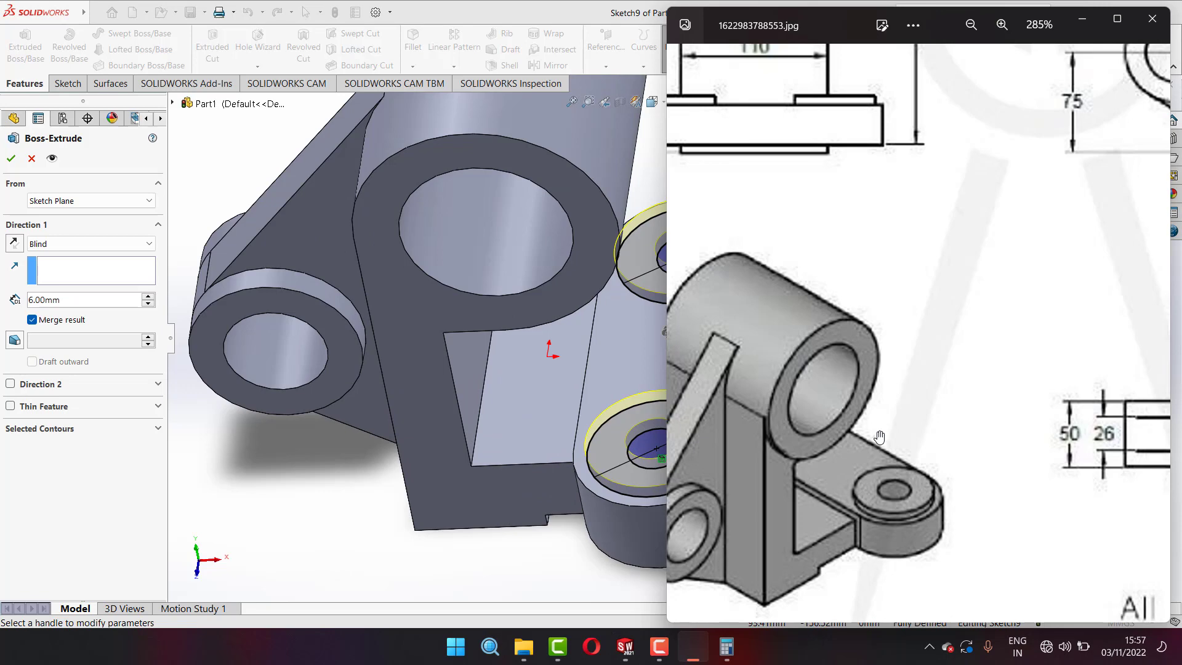
{"action": "scroll", "coordinate": [879, 437], "scroll_direction": "down", "scroll_amount": 3}
{"action": "scroll", "coordinate": [819, 386], "scroll_direction": "up", "scroll_amount": 1}
{"action": "scroll", "coordinate": [748, 317], "scroll_direction": "up", "scroll_amount": 2}
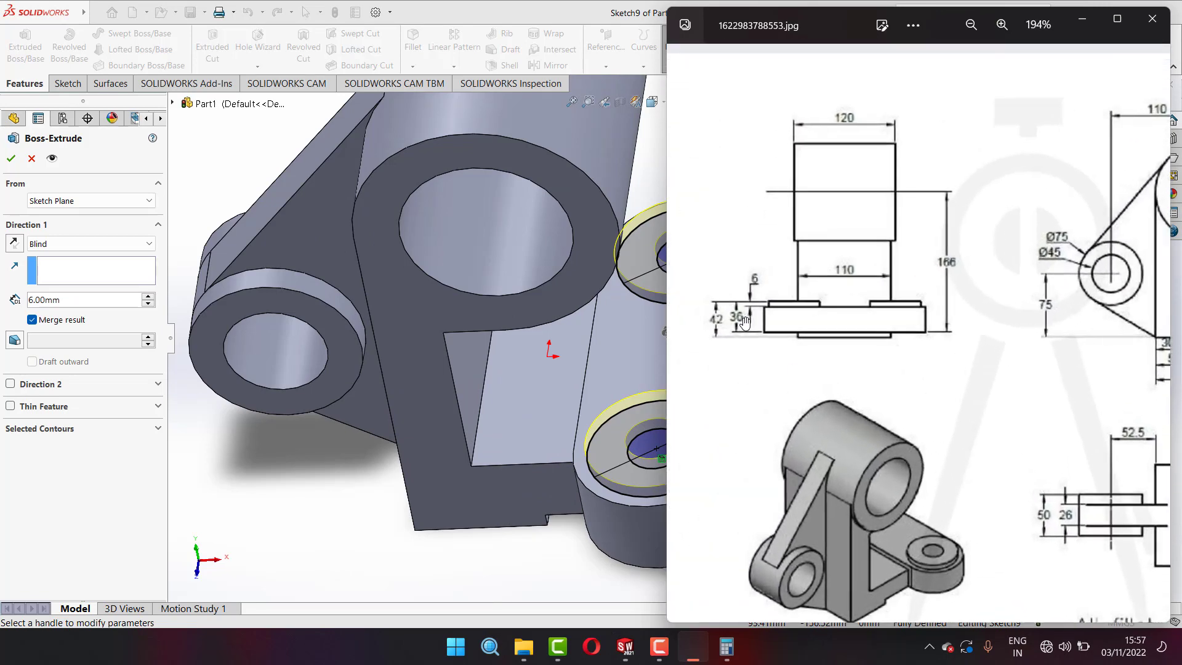
{"action": "scroll", "coordinate": [744, 321], "scroll_direction": "up", "scroll_amount": 2}
{"action": "scroll", "coordinate": [744, 323], "scroll_direction": "up", "scroll_amount": 1}
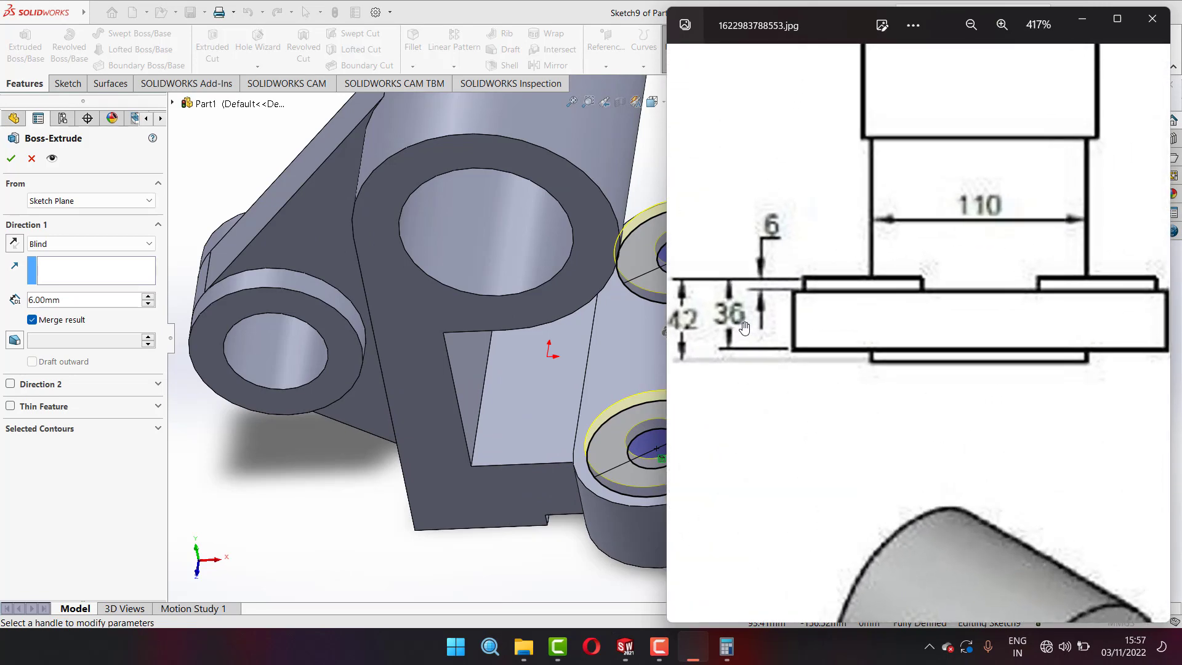
{"action": "scroll", "coordinate": [744, 327], "scroll_direction": "down", "scroll_amount": 1}
{"action": "scroll", "coordinate": [743, 331], "scroll_direction": "down", "scroll_amount": 2}
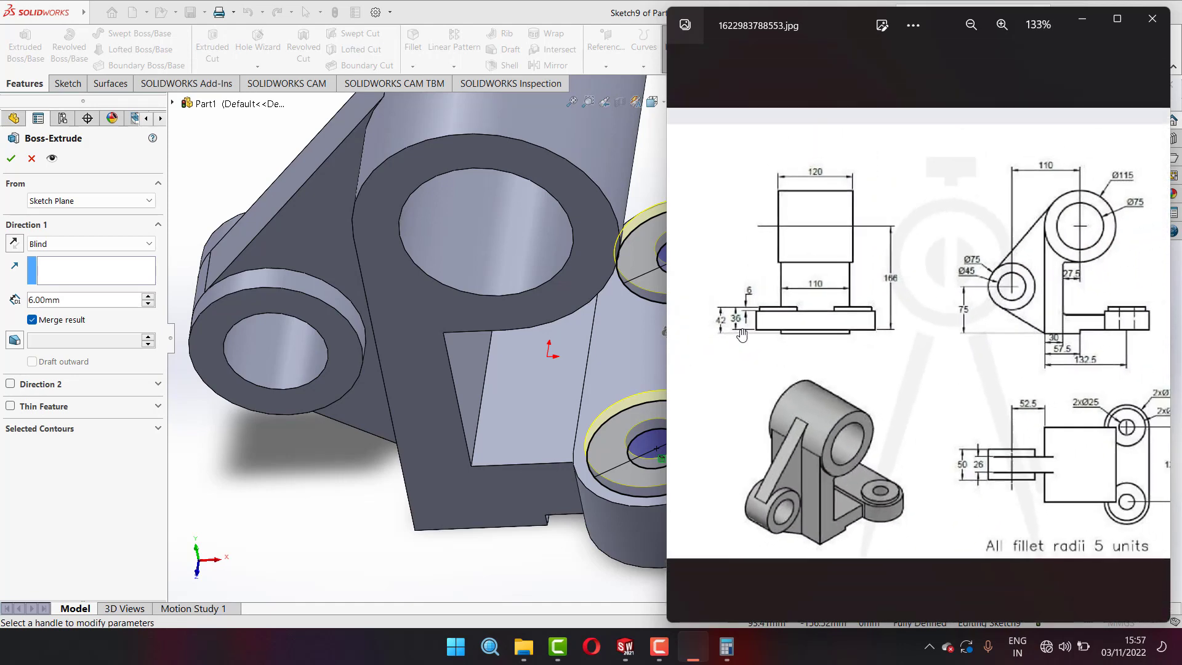
{"action": "scroll", "coordinate": [1082, 343], "scroll_direction": "up", "scroll_amount": 1}
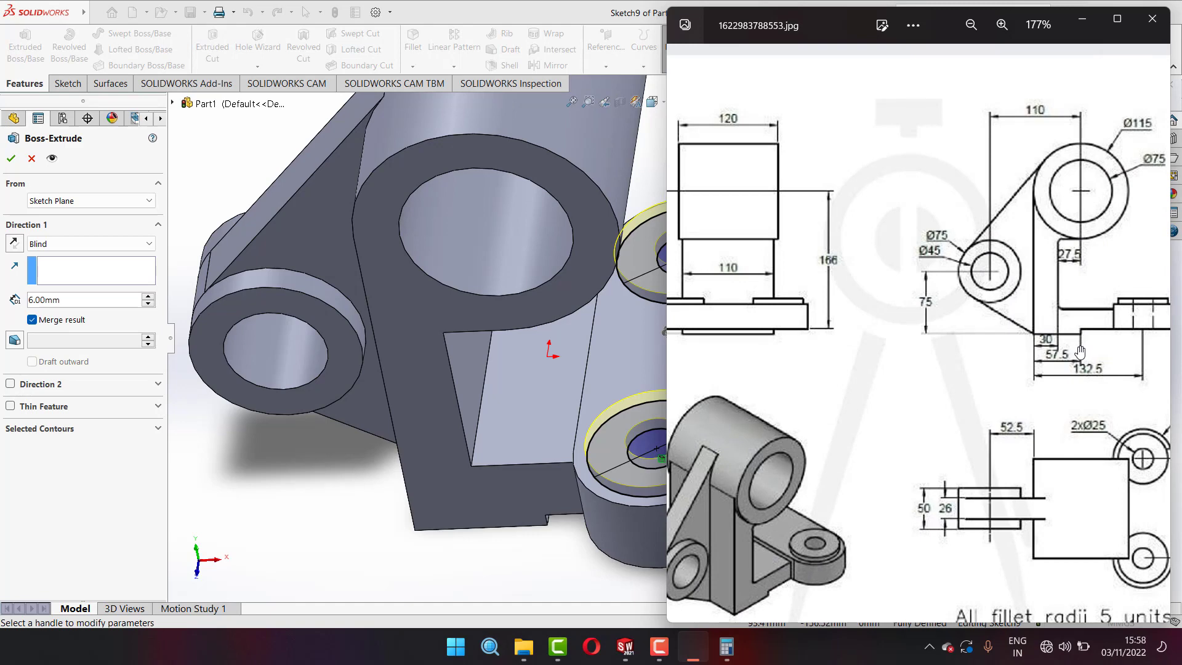
{"action": "scroll", "coordinate": [1080, 351], "scroll_direction": "down", "scroll_amount": 1}
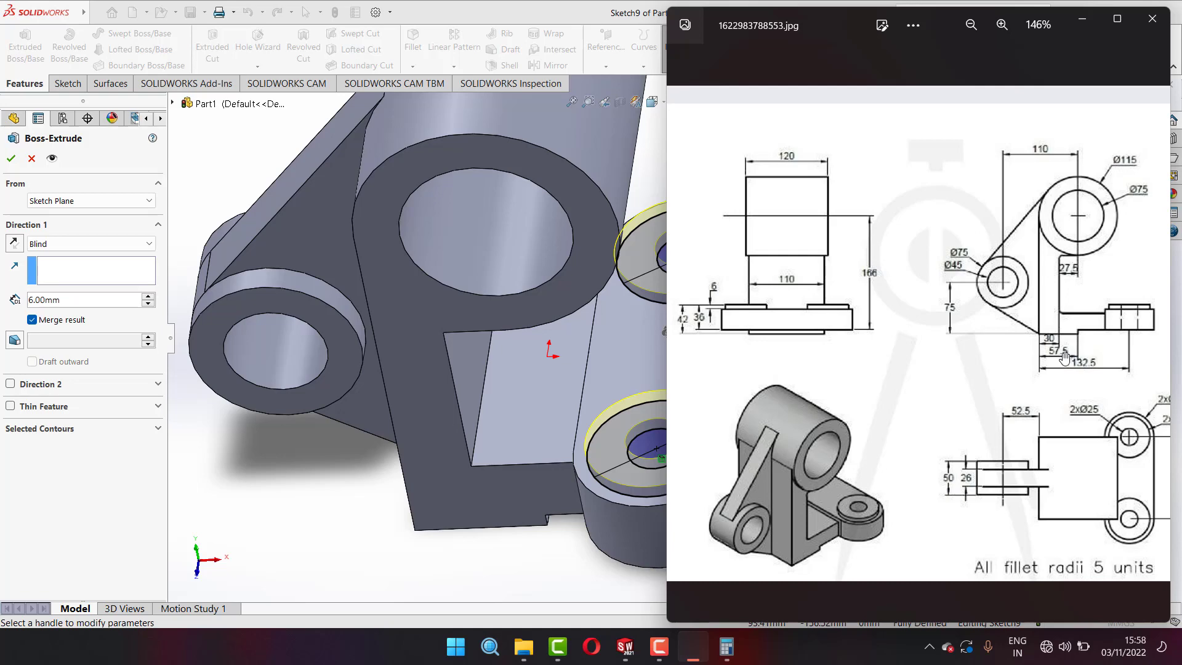
{"action": "scroll", "coordinate": [921, 340], "scroll_direction": "down", "scroll_amount": 1}
{"action": "scroll", "coordinate": [737, 338], "scroll_direction": "up", "scroll_amount": 1}
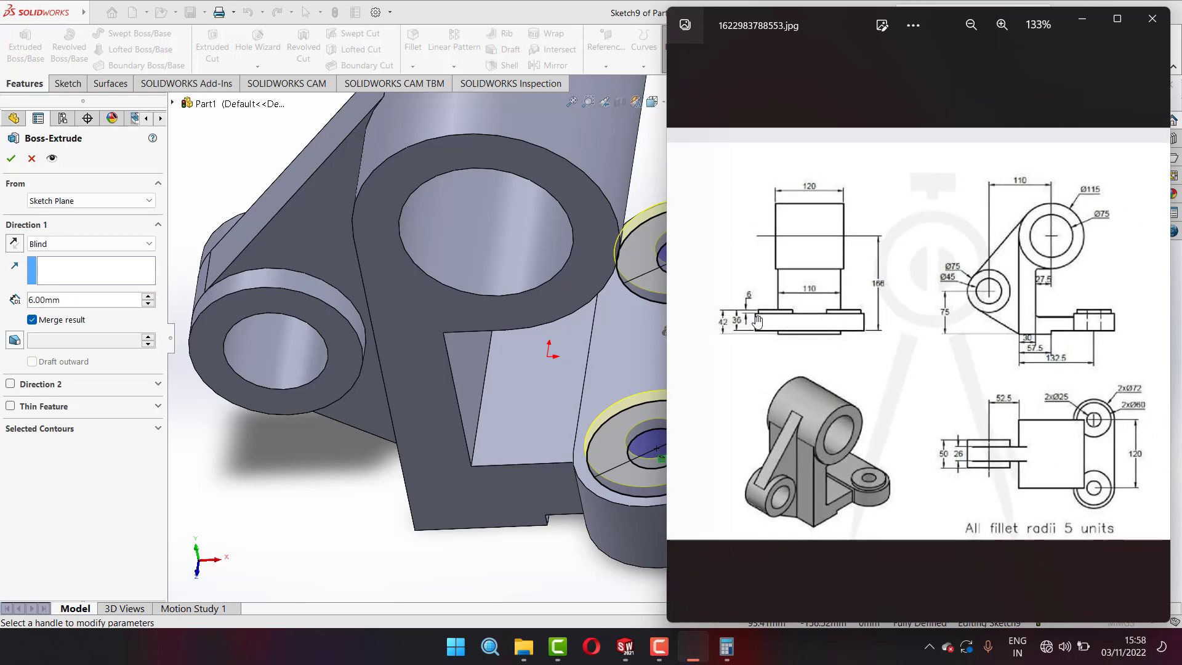
{"action": "scroll", "coordinate": [745, 337], "scroll_direction": "up", "scroll_amount": 2}
{"action": "scroll", "coordinate": [754, 336], "scroll_direction": "up", "scroll_amount": 2}
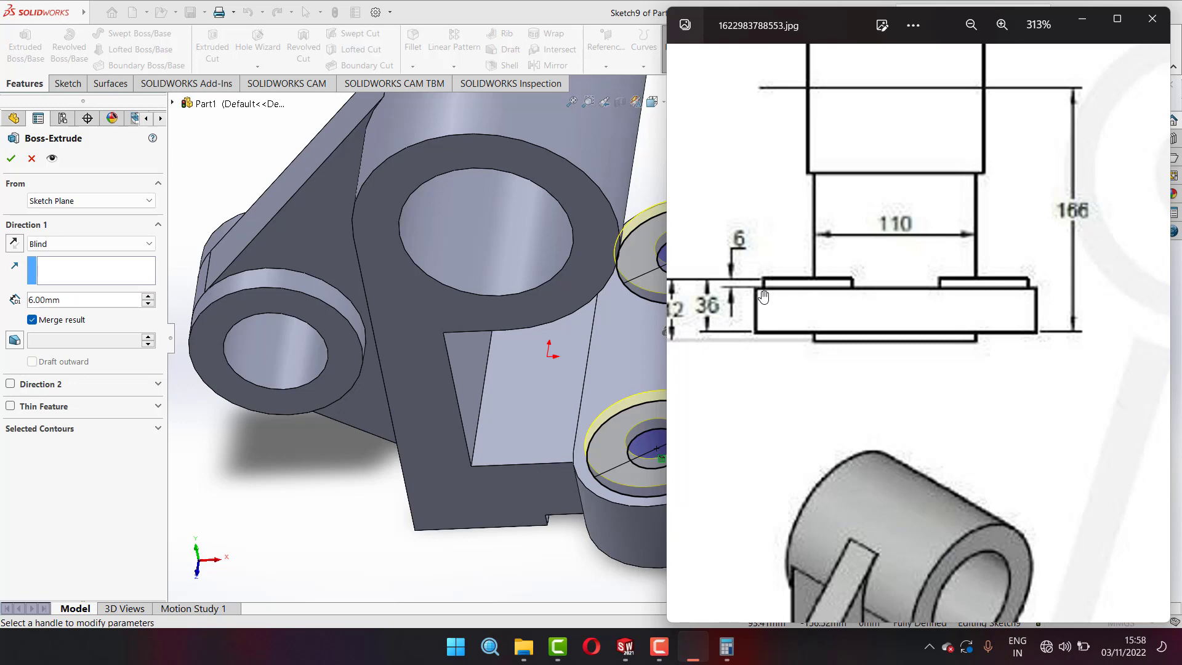
{"action": "scroll", "coordinate": [763, 297], "scroll_direction": "down", "scroll_amount": 1}
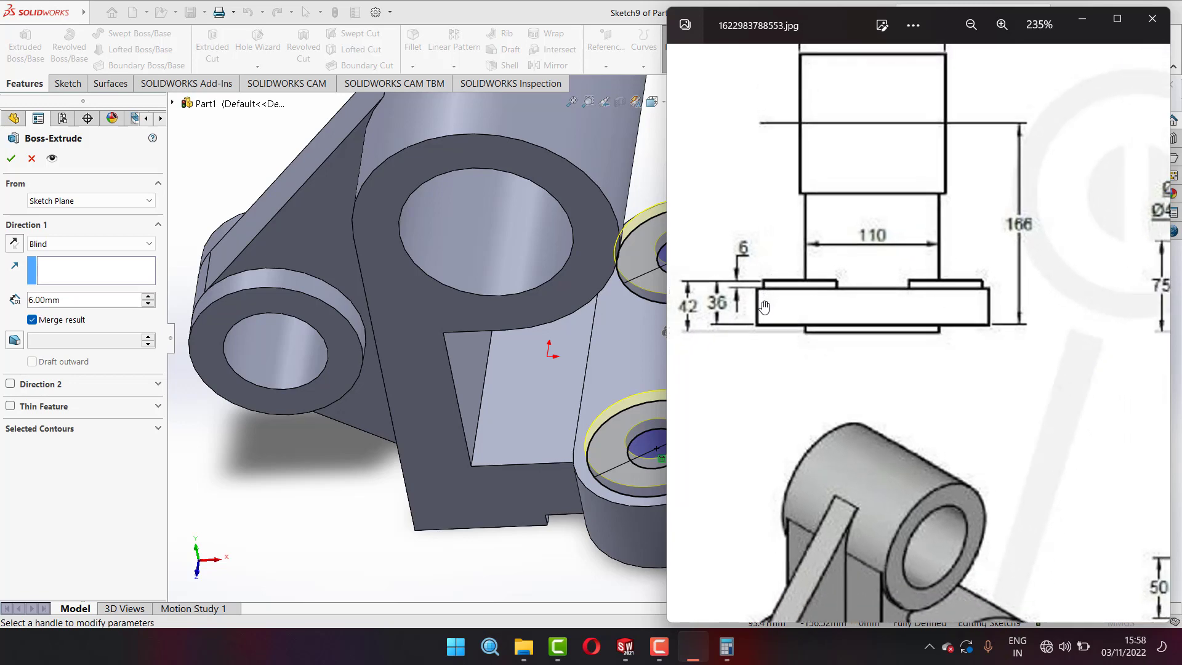
{"action": "scroll", "coordinate": [765, 305], "scroll_direction": "down", "scroll_amount": 3}
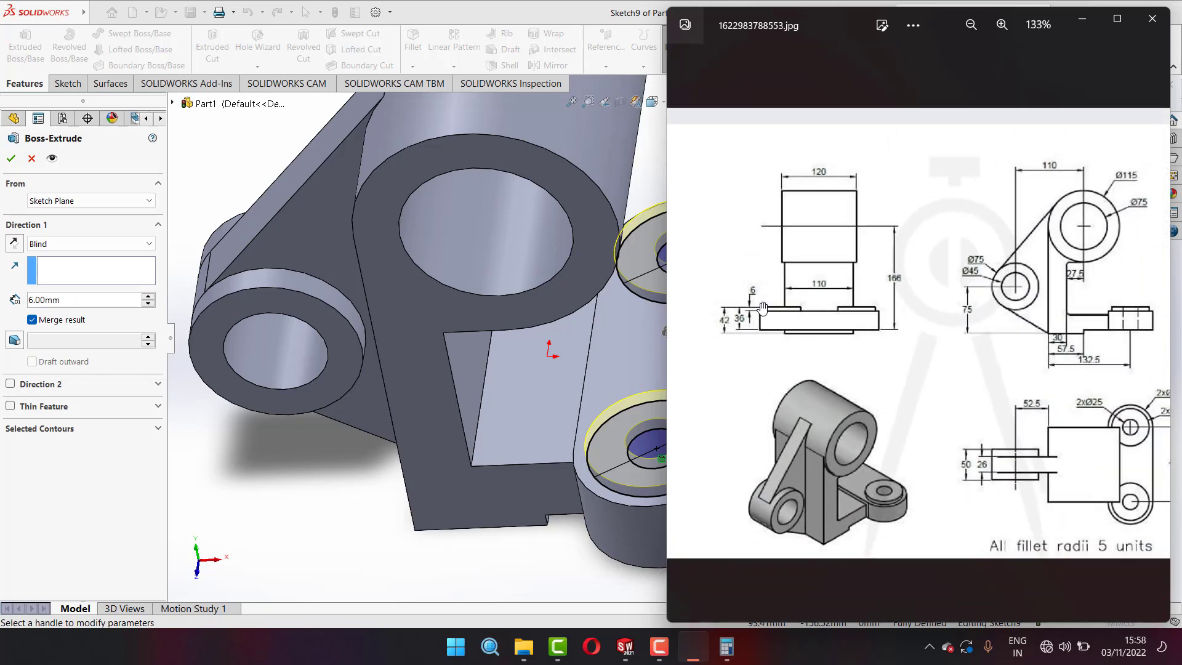
{"action": "scroll", "coordinate": [762, 307], "scroll_direction": "up", "scroll_amount": 2}
{"action": "scroll", "coordinate": [762, 307], "scroll_direction": "up", "scroll_amount": 1}
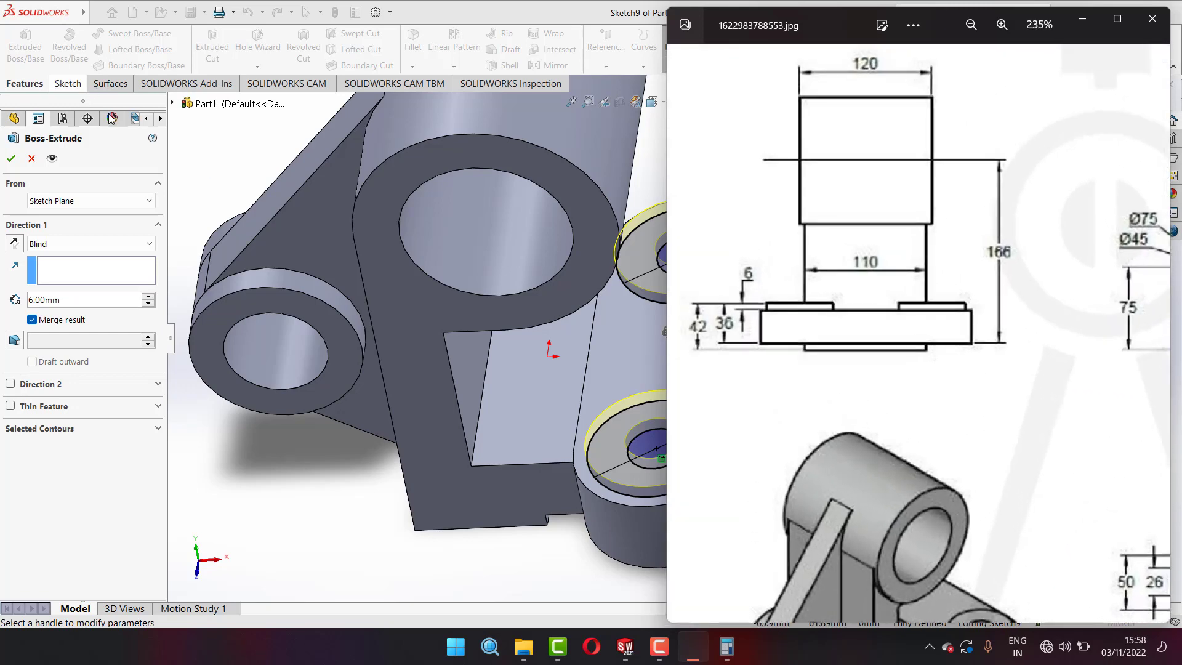
{"action": "scroll", "coordinate": [1137, 331], "scroll_direction": "down", "scroll_amount": 1}
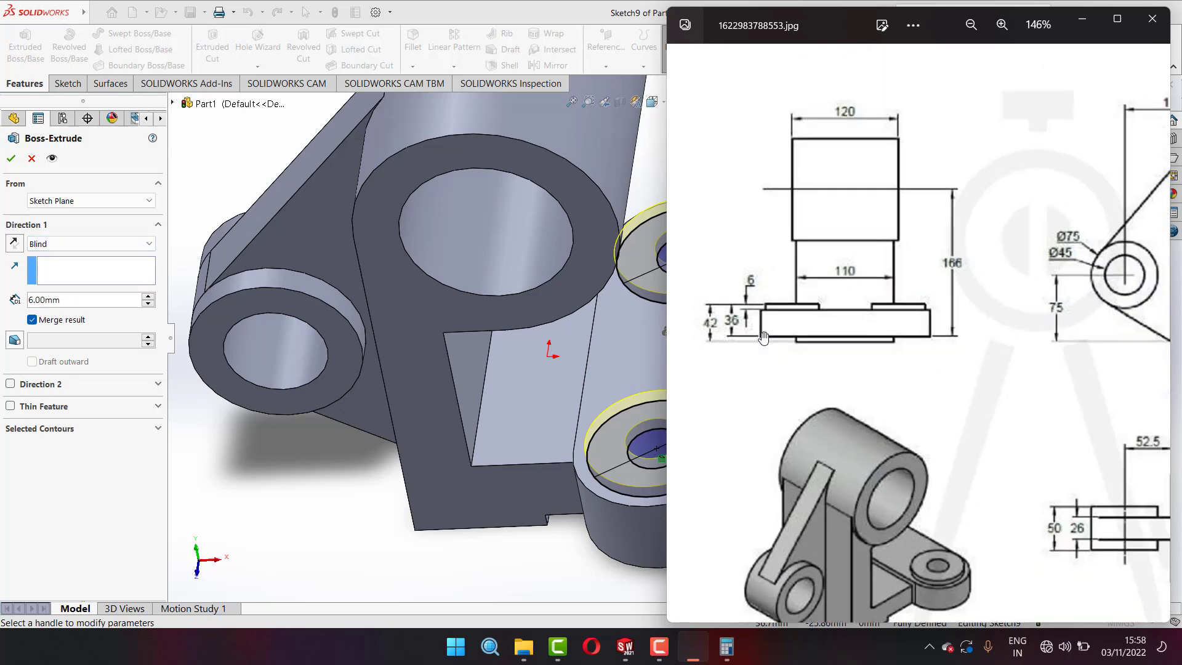
{"action": "scroll", "coordinate": [1138, 332], "scroll_direction": "down", "scroll_amount": 2}
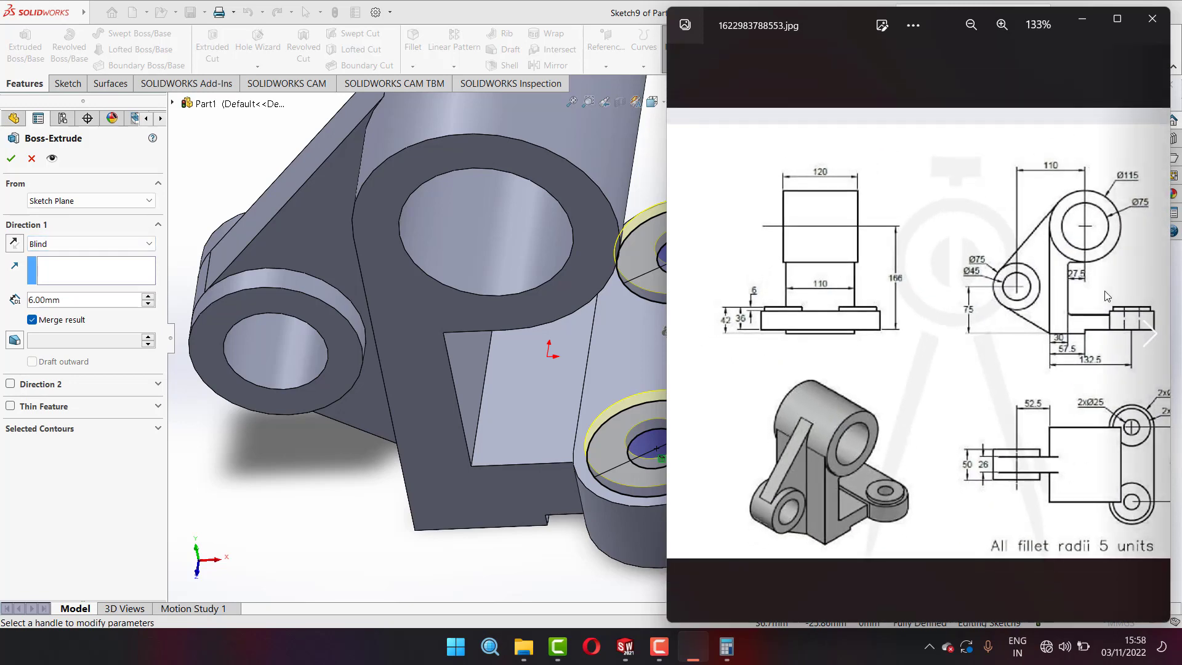
{"action": "scroll", "coordinate": [785, 334], "scroll_direction": "up", "scroll_amount": 2}
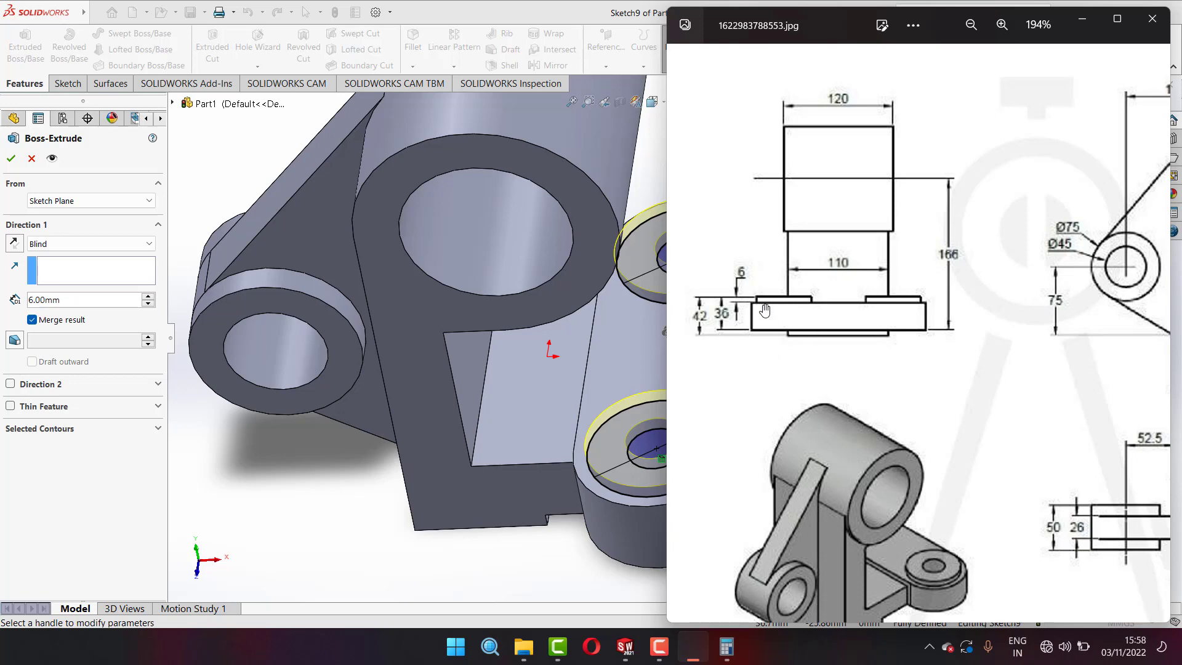
{"action": "scroll", "coordinate": [805, 348], "scroll_direction": "down", "scroll_amount": 3}
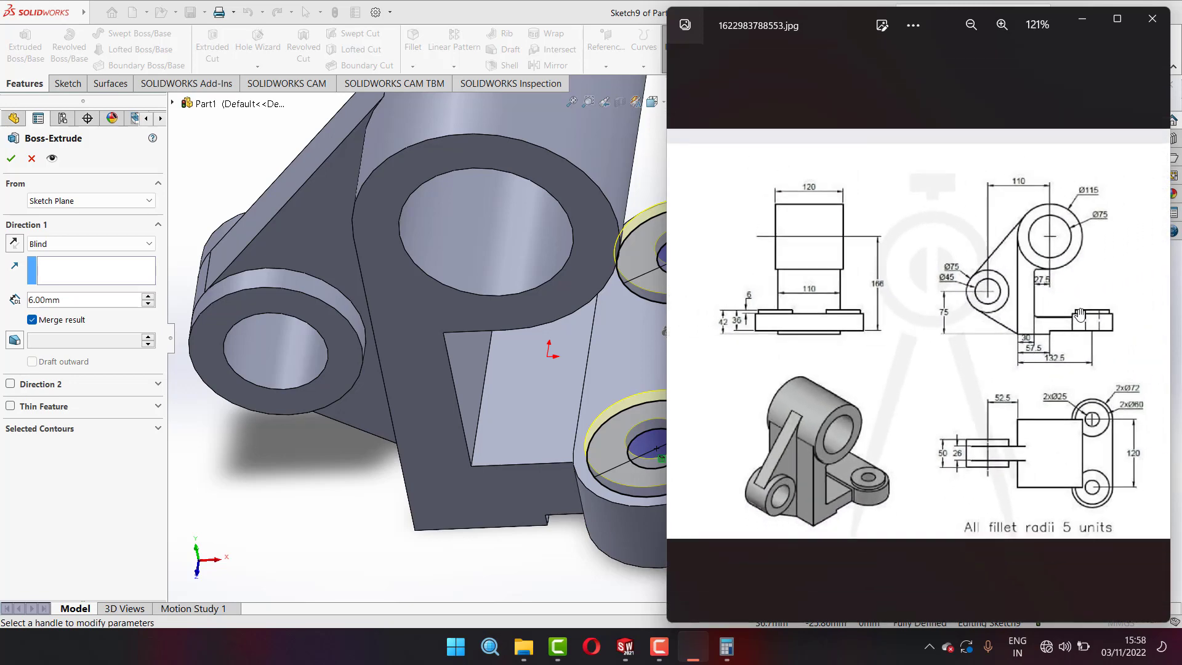
{"action": "scroll", "coordinate": [1078, 315], "scroll_direction": "up", "scroll_amount": 2}
{"action": "scroll", "coordinate": [1078, 315], "scroll_direction": "up", "scroll_amount": 3}
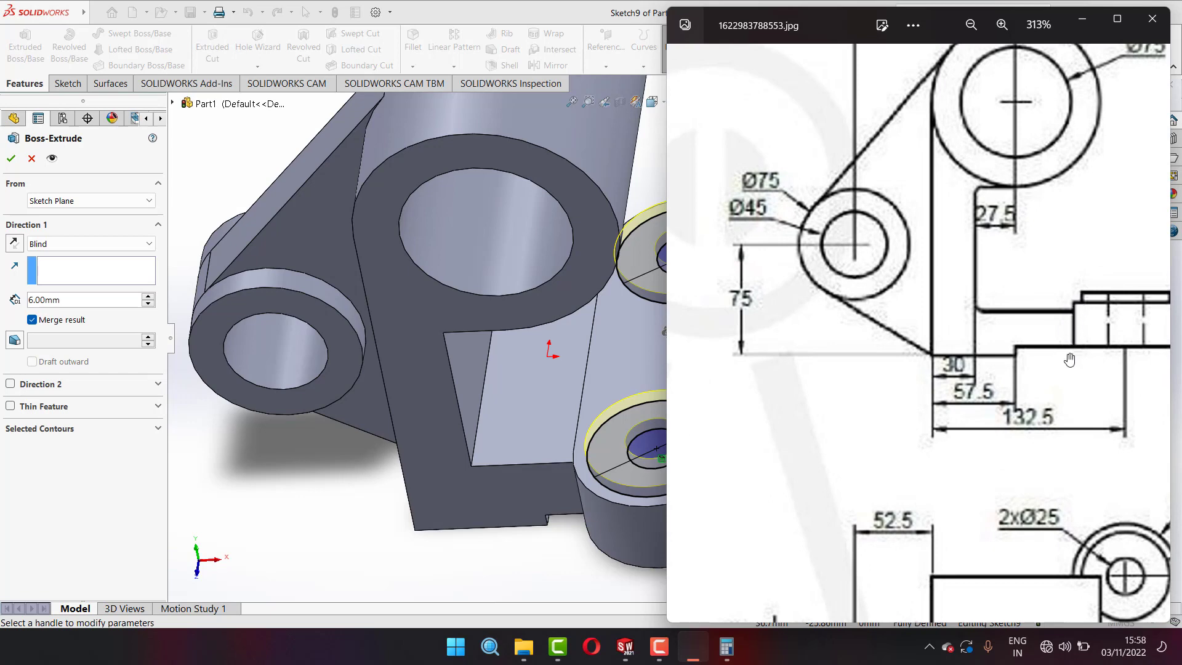
{"action": "scroll", "coordinate": [1069, 360], "scroll_direction": "down", "scroll_amount": 1}
{"action": "scroll", "coordinate": [1069, 360], "scroll_direction": "down", "scroll_amount": 2}
{"action": "scroll", "coordinate": [923, 327], "scroll_direction": "down", "scroll_amount": 3}
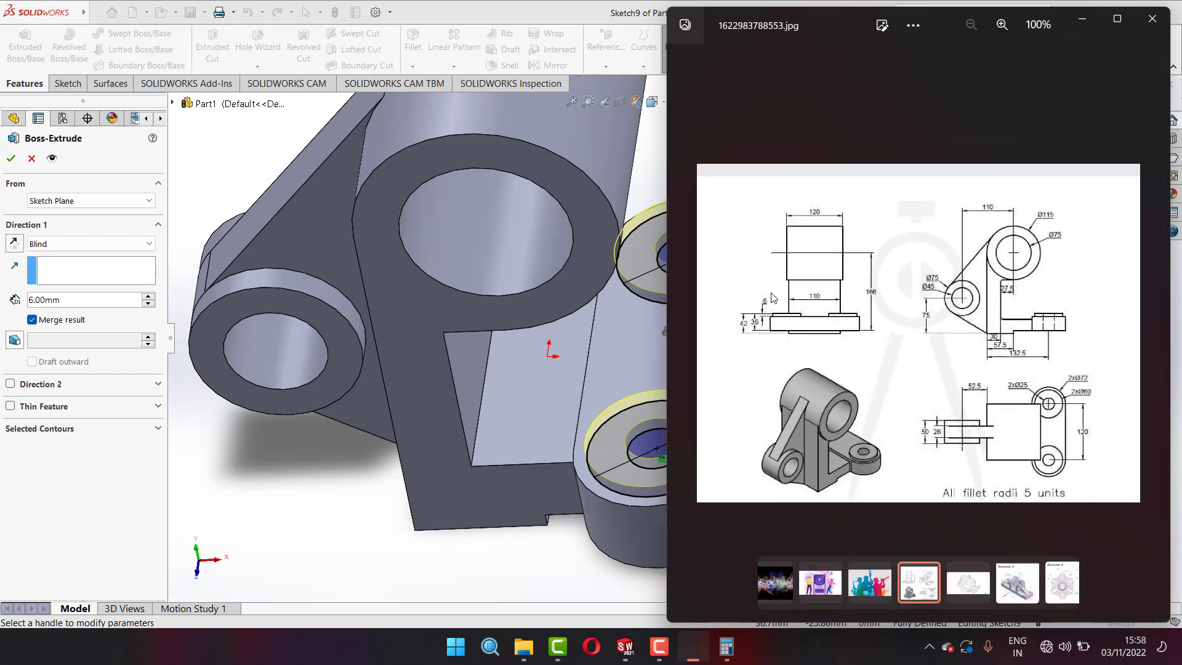
{"action": "scroll", "coordinate": [831, 332], "scroll_direction": "up", "scroll_amount": 1}
{"action": "scroll", "coordinate": [831, 332], "scroll_direction": "up", "scroll_amount": 1}
{"action": "scroll", "coordinate": [831, 332], "scroll_direction": "down", "scroll_amount": 1}
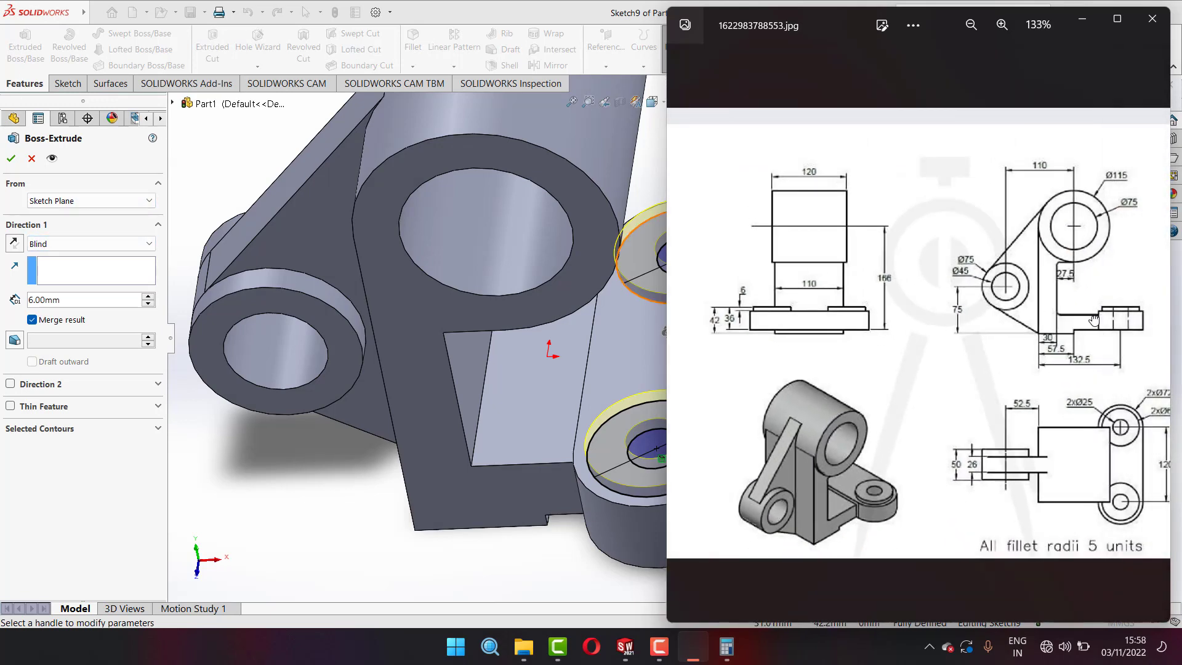
{"action": "scroll", "coordinate": [1105, 308], "scroll_direction": "up", "scroll_amount": 2}
{"action": "scroll", "coordinate": [1105, 308], "scroll_direction": "up", "scroll_amount": 1}
{"action": "scroll", "coordinate": [1045, 296], "scroll_direction": "down", "scroll_amount": 1}
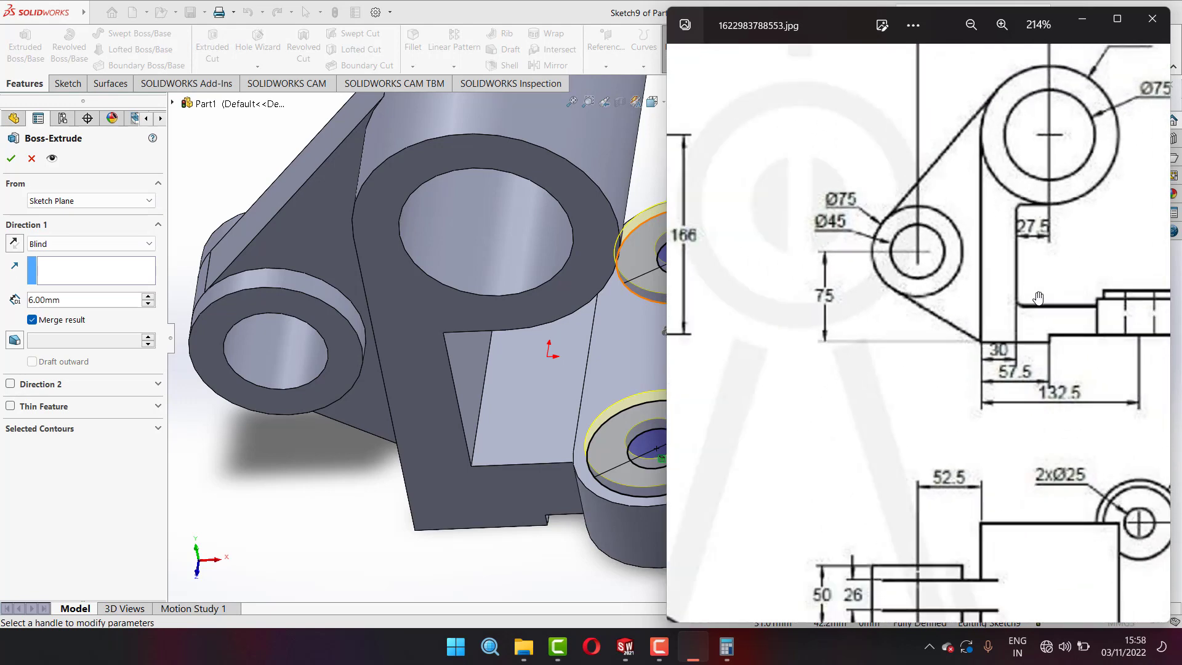
{"action": "scroll", "coordinate": [1035, 302], "scroll_direction": "down", "scroll_amount": 2}
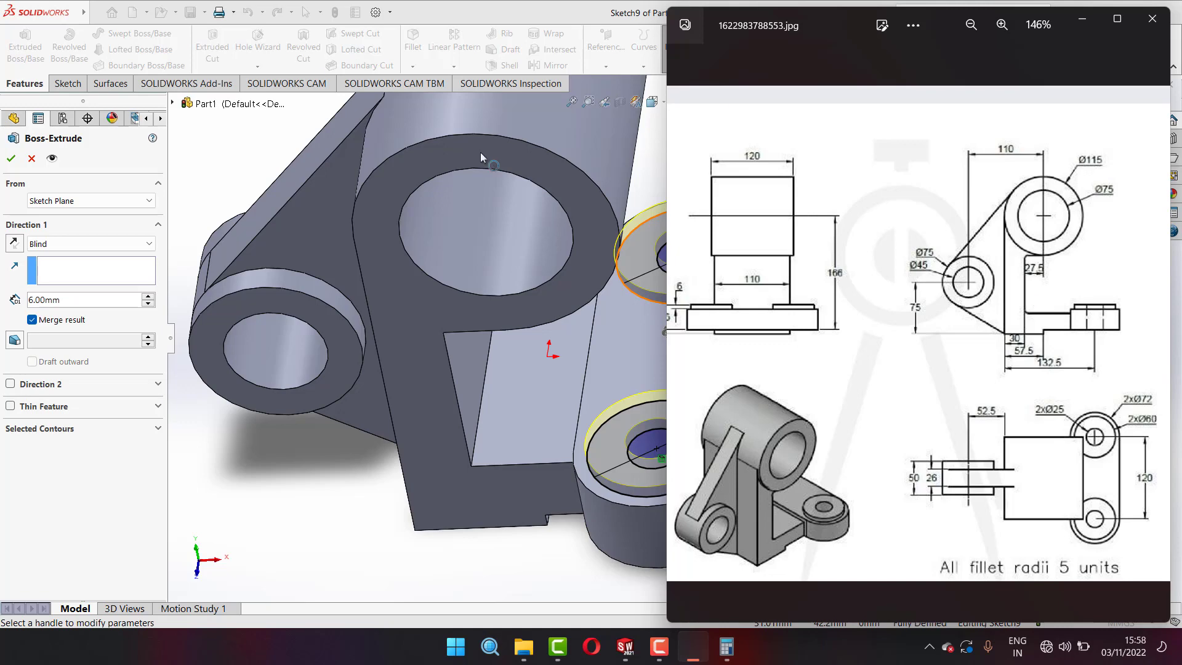
- Accept the 6 mm Boss-Extrude6, then recheck the drawing's Ø75/Ø45 lug and 75 mm height
{"action": "left_click", "coordinate": [50, 301]}
{"action": "left_click", "coordinate": [11, 160]}
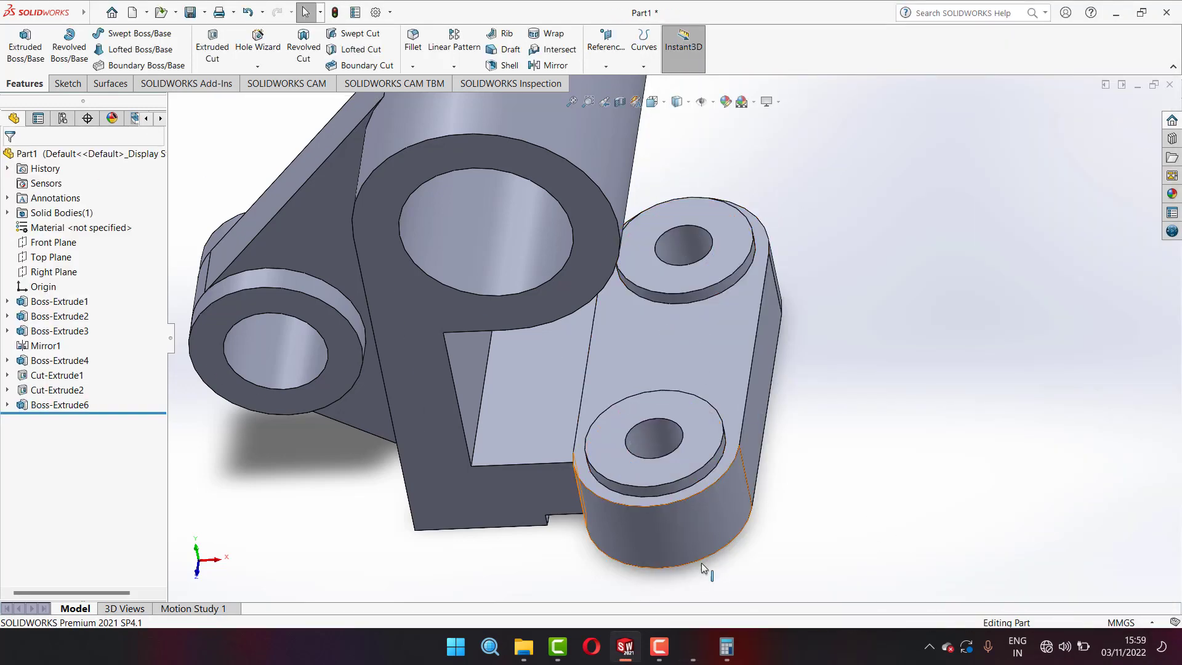
{"action": "left_click", "coordinate": [693, 646]}
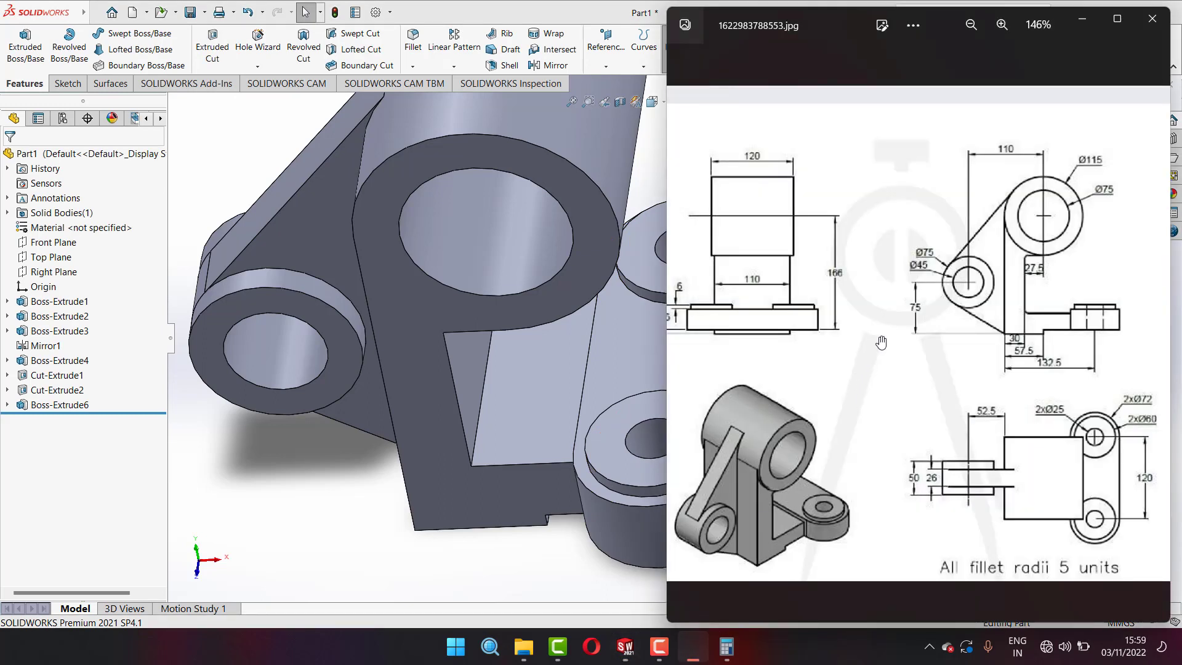
{"action": "scroll", "coordinate": [882, 342], "scroll_direction": "down", "scroll_amount": 1, "text": "ctrl"}
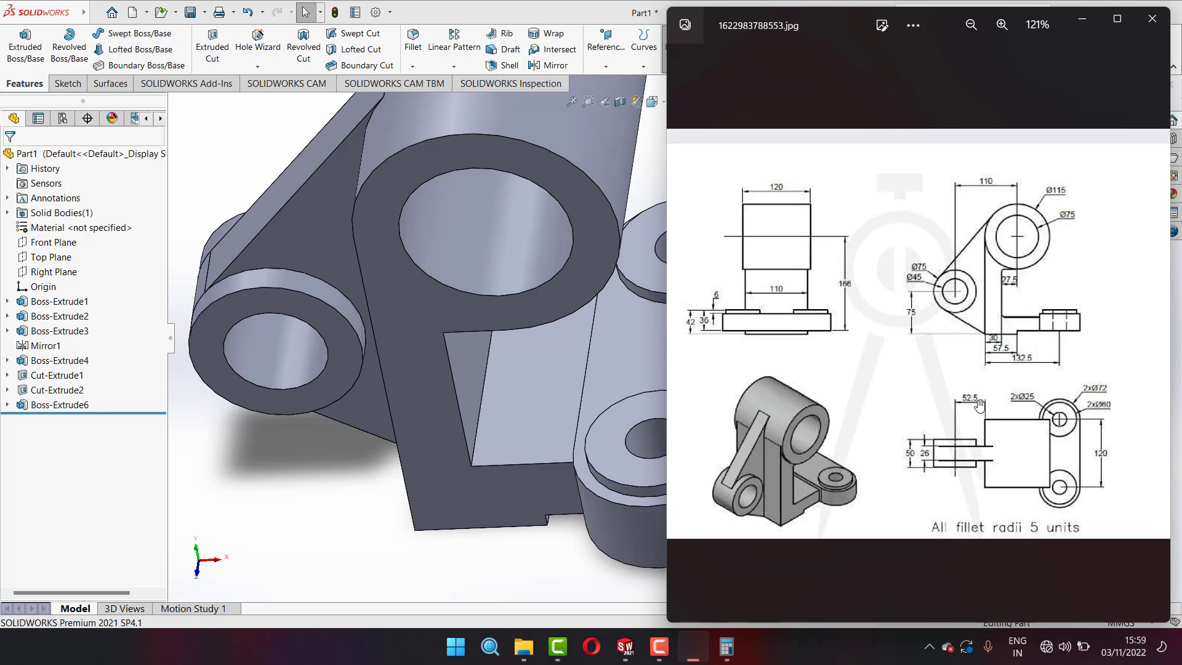
{"action": "scroll", "coordinate": [979, 405], "scroll_direction": "up", "scroll_amount": 1, "text": "ctrl"}
{"action": "scroll", "coordinate": [961, 381], "scroll_direction": "up", "scroll_amount": 2, "text": "ctrl"}
{"action": "scroll", "coordinate": [904, 315], "scroll_direction": "down", "scroll_amount": 4, "text": "ctrl"}
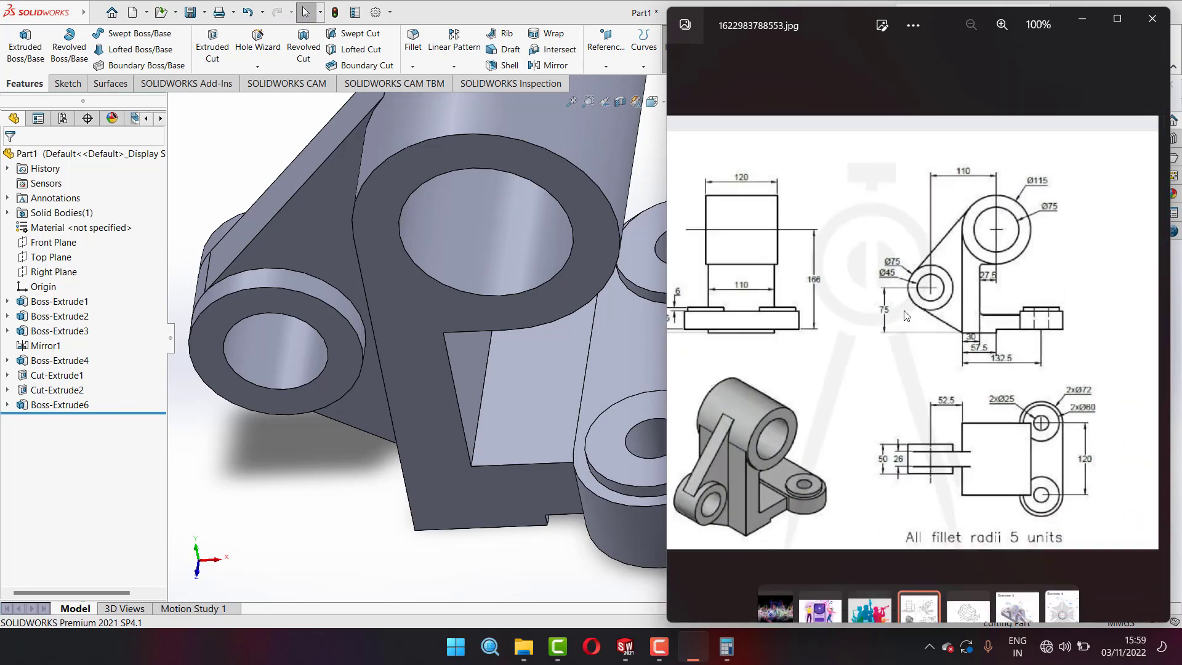
{"action": "scroll", "coordinate": [862, 375], "scroll_direction": "up", "scroll_amount": 2, "text": "ctrl"}
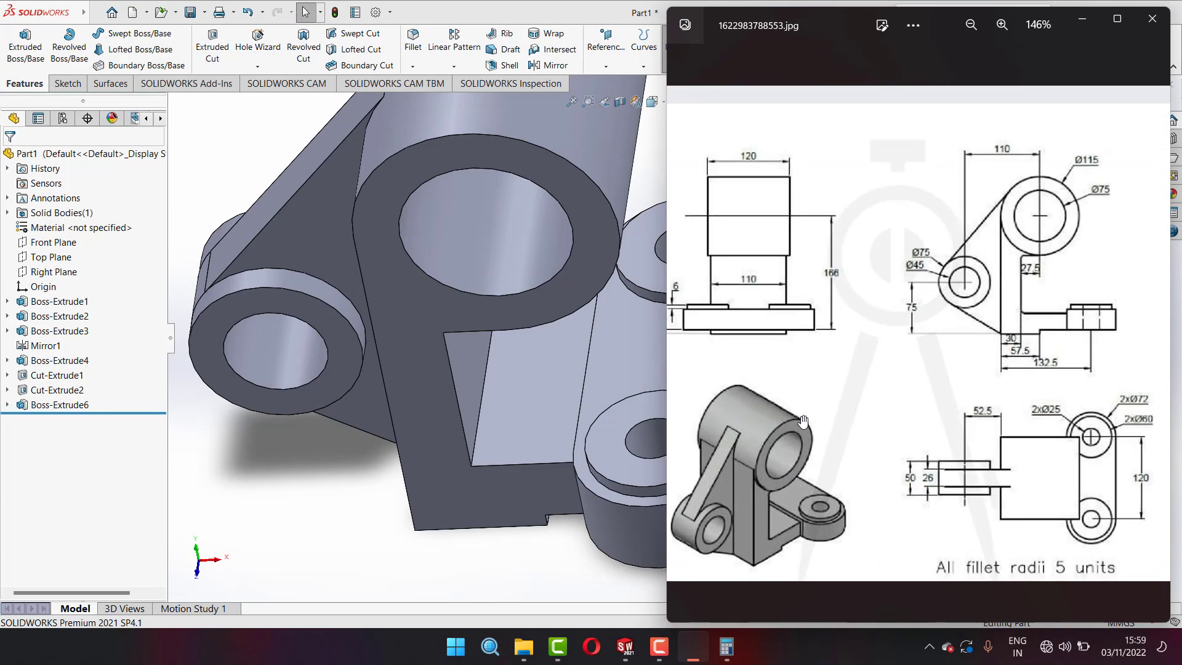
{"action": "scroll", "coordinate": [1009, 252], "scroll_direction": "up", "scroll_amount": 1, "text": "ctrl"}
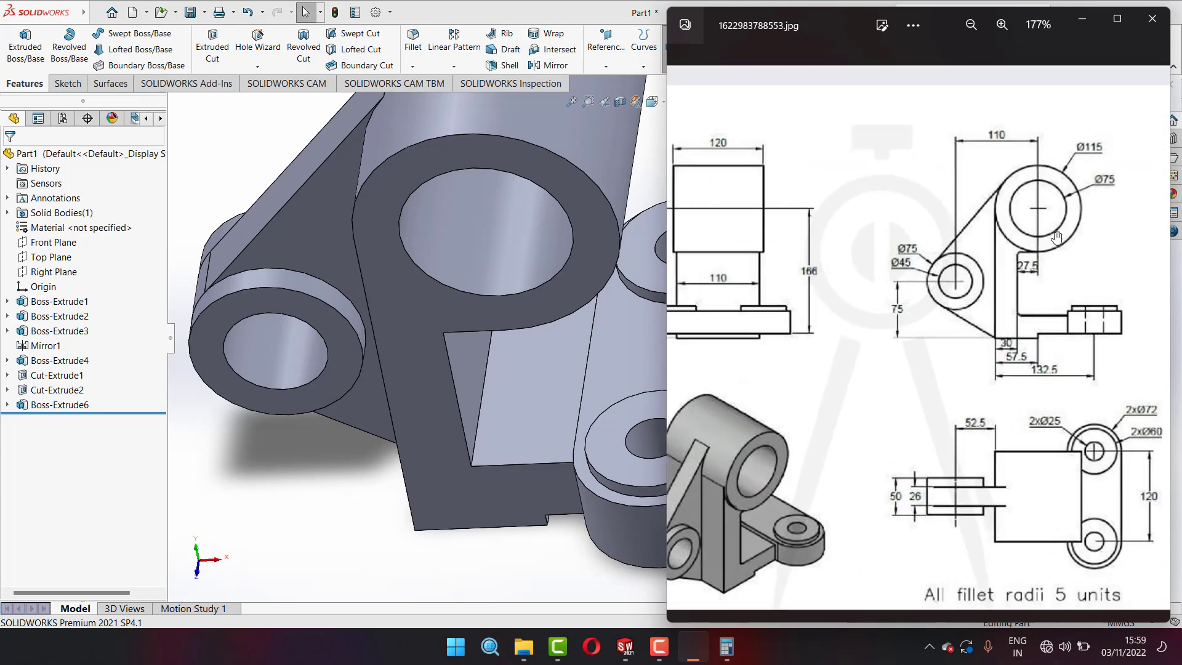
{"action": "scroll", "coordinate": [1010, 252], "scroll_direction": "up", "scroll_amount": 2, "text": "ctrl"}
{"action": "scroll", "coordinate": [1009, 252], "scroll_direction": "up", "scroll_amount": 2, "text": "ctrl"}
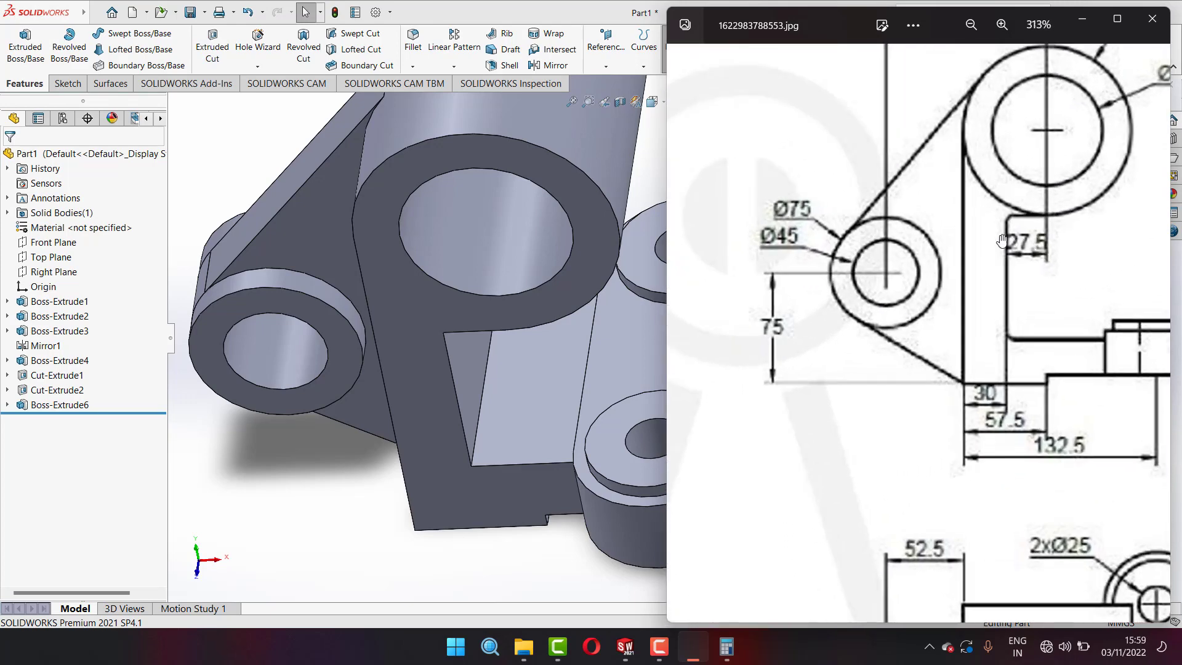
{"action": "scroll", "coordinate": [1001, 240], "scroll_direction": "down", "scroll_amount": 2, "text": "ctrl"}
- Attempt a 5 mm fillet on the inner edges, then cancel it
{"action": "left_click", "coordinate": [302, 126]}
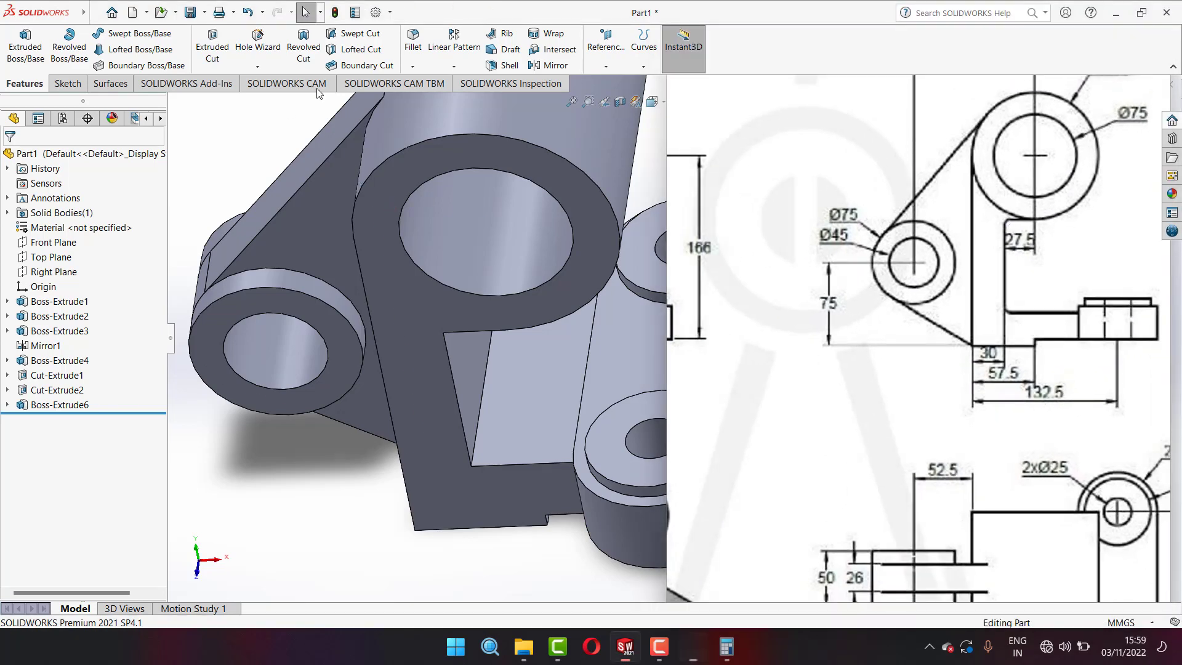
{"action": "left_click", "coordinate": [413, 40]}
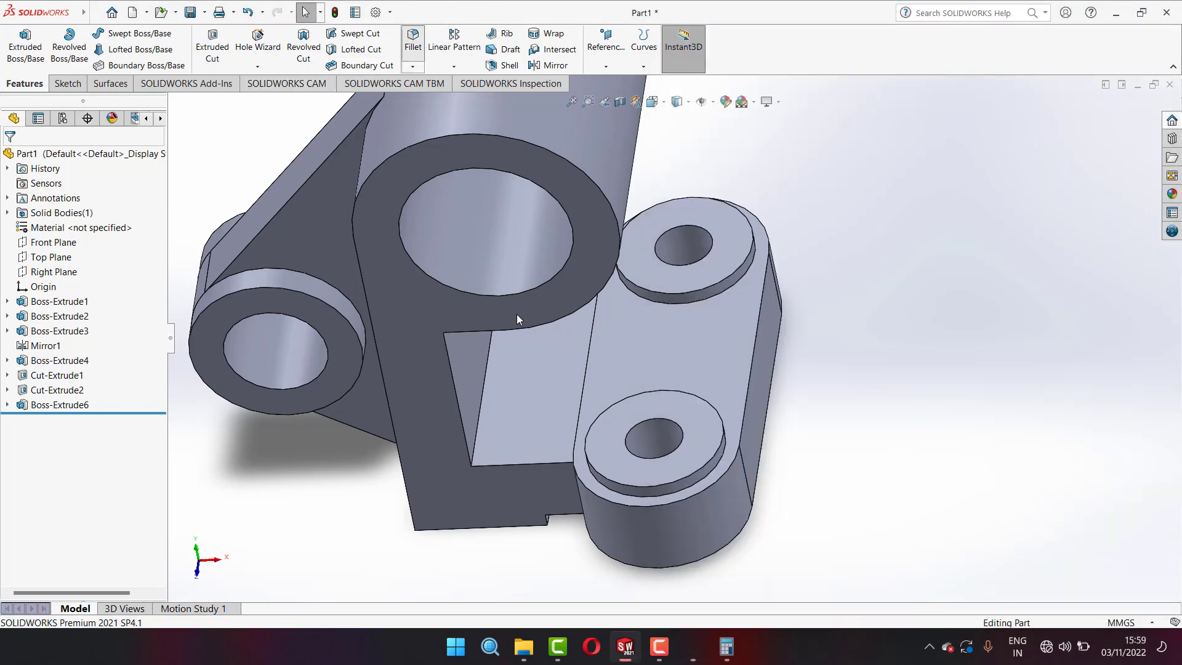
{"action": "left_click", "coordinate": [482, 401]}
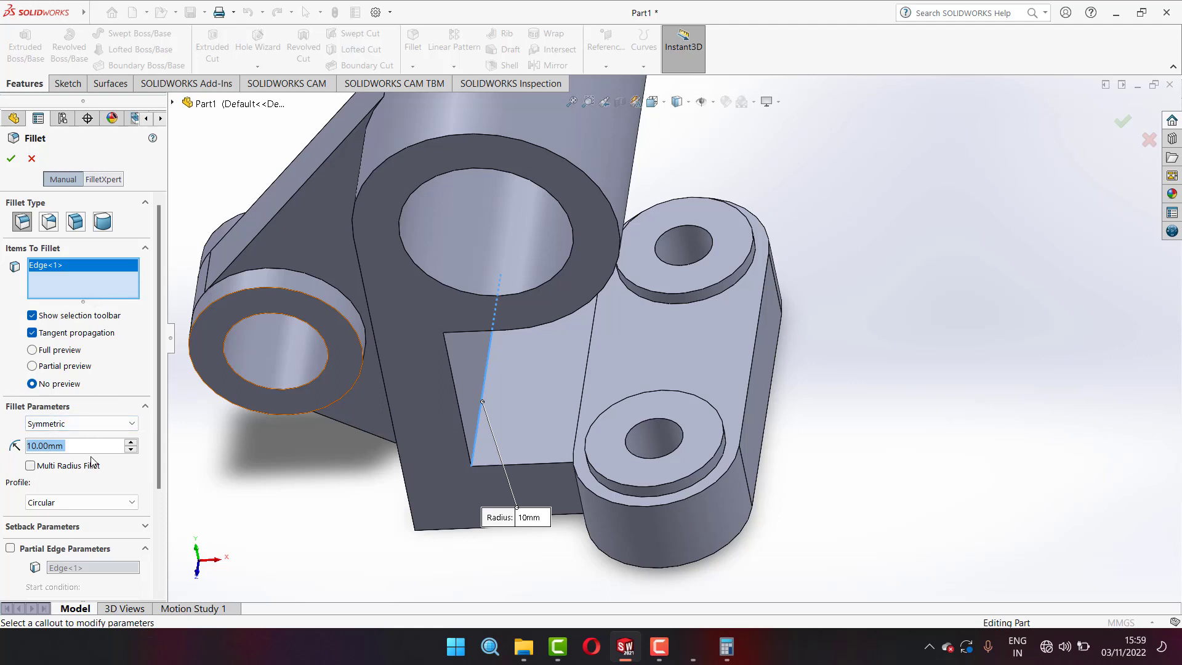
{"action": "type", "text": "5"}
{"action": "mouse_move", "coordinate": [80, 463]}
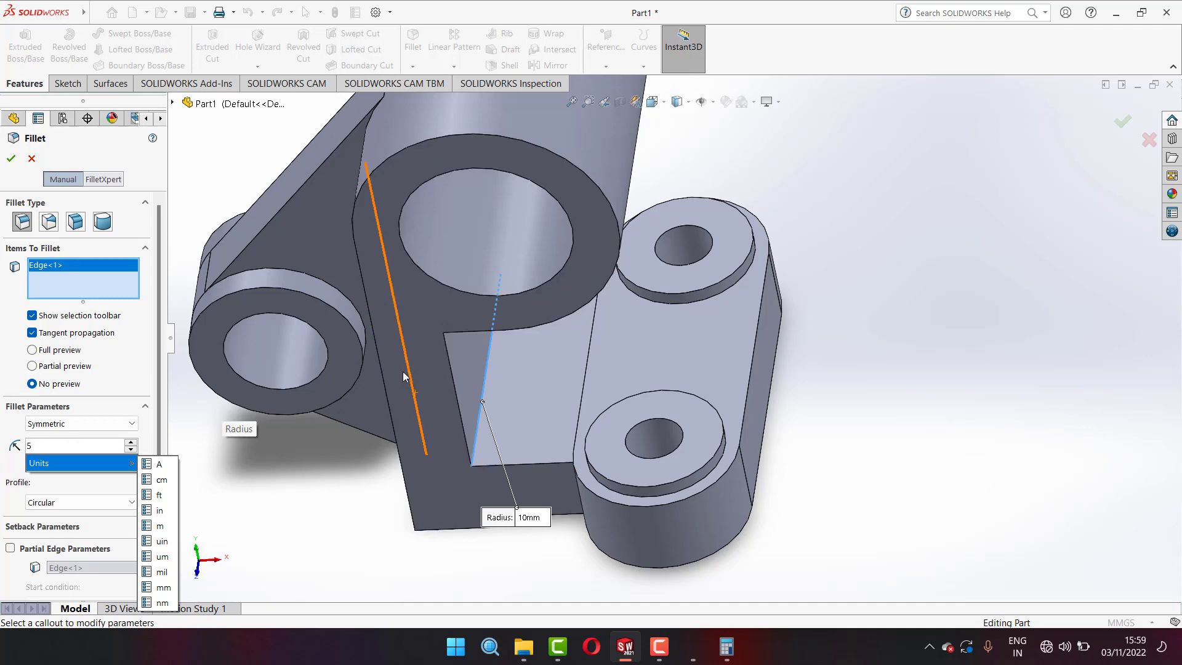
{"action": "mouse_move", "coordinate": [404, 376]}
{"action": "middle_mouse_down"}
{"action": "mouse_move", "coordinate": [455, 245]}
{"action": "mouse_move", "coordinate": [468, 323]}
{"action": "middle_mouse_up"}
{"action": "left_click", "coordinate": [471, 333]}
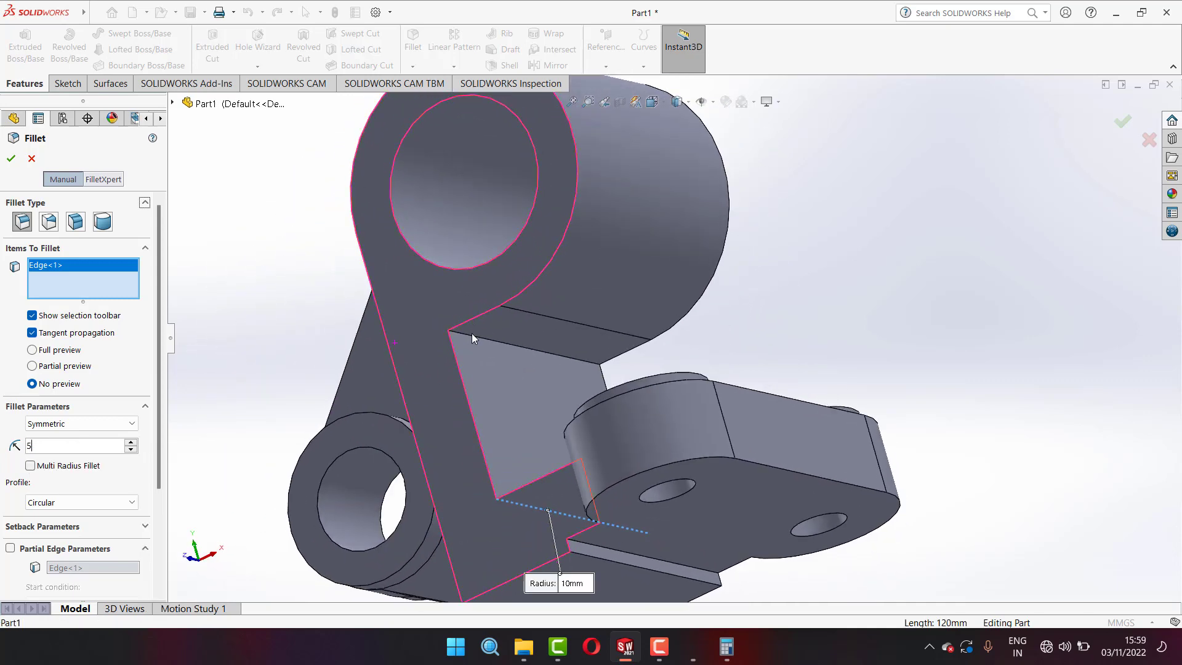
{"action": "left_click", "coordinate": [31, 161]}
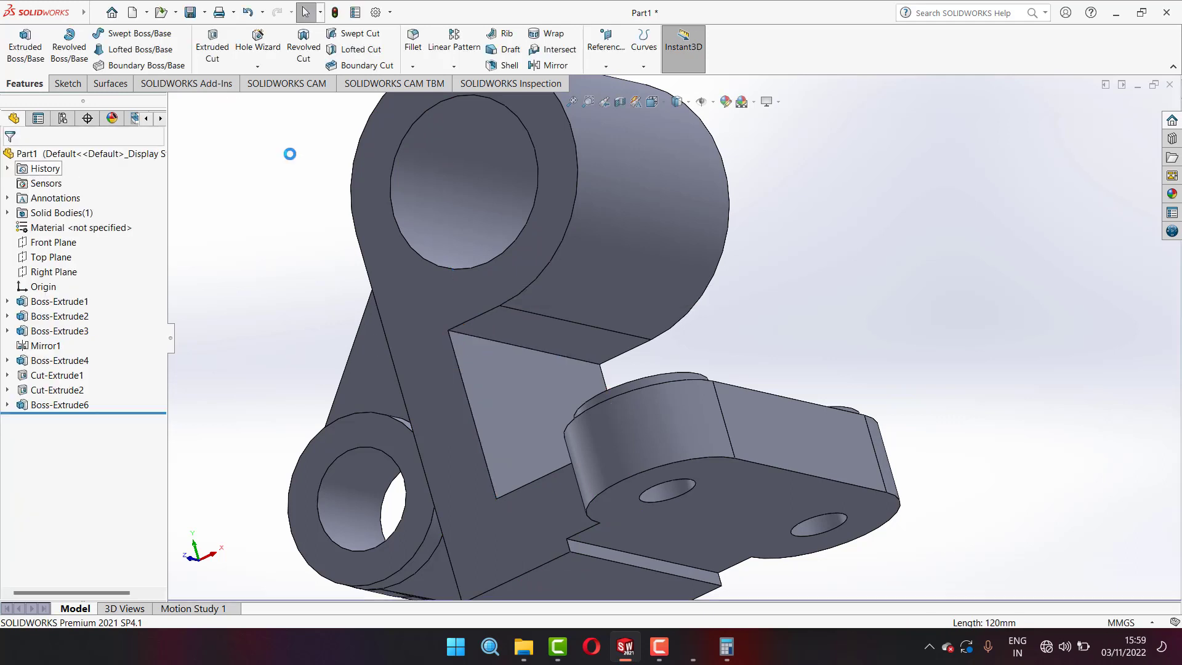
- Fillet the inner horizontal and inner vertical corner edges at 5 mm each
{"action": "left_click", "coordinate": [492, 340]}
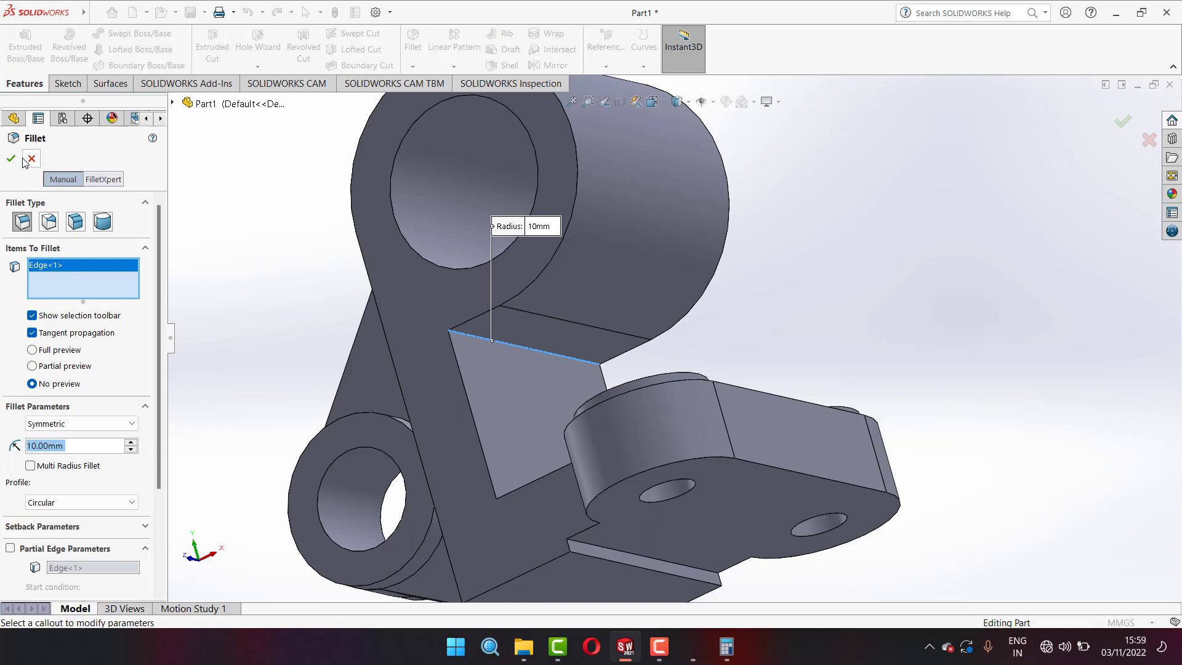
{"action": "type", "text": "5"}
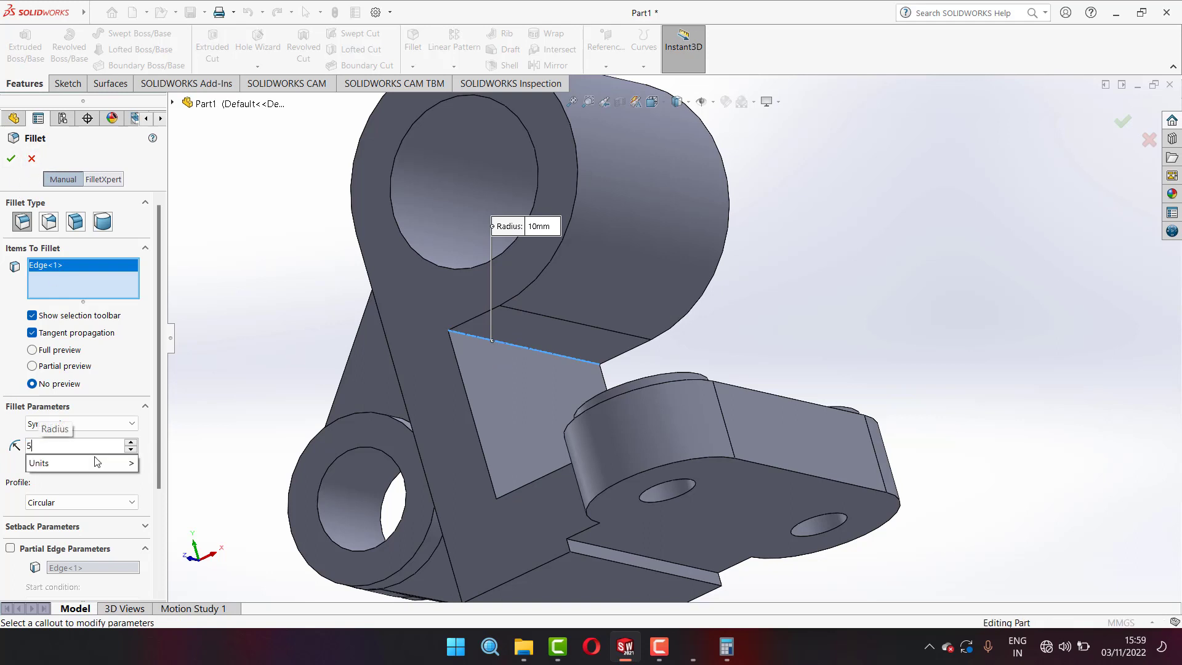
{"action": "key", "text": "Return"}
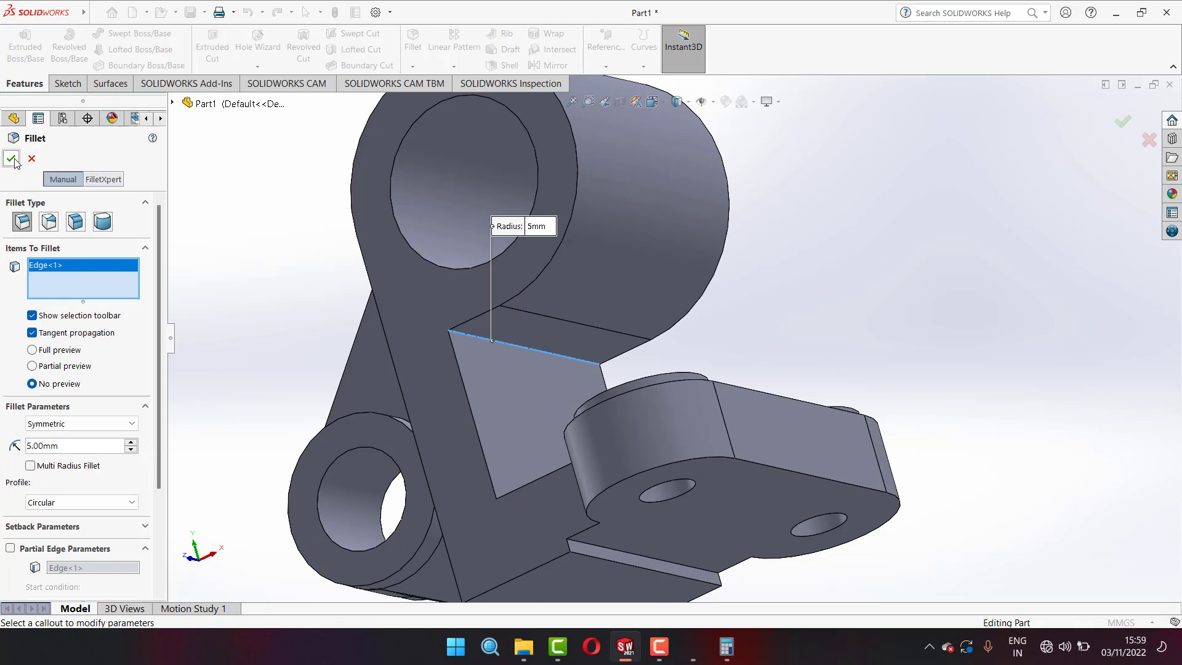
{"action": "left_click", "coordinate": [13, 160]}
{"action": "middle_click_drag", "start_coordinate": [529, 393], "coordinate": [599, 516]}
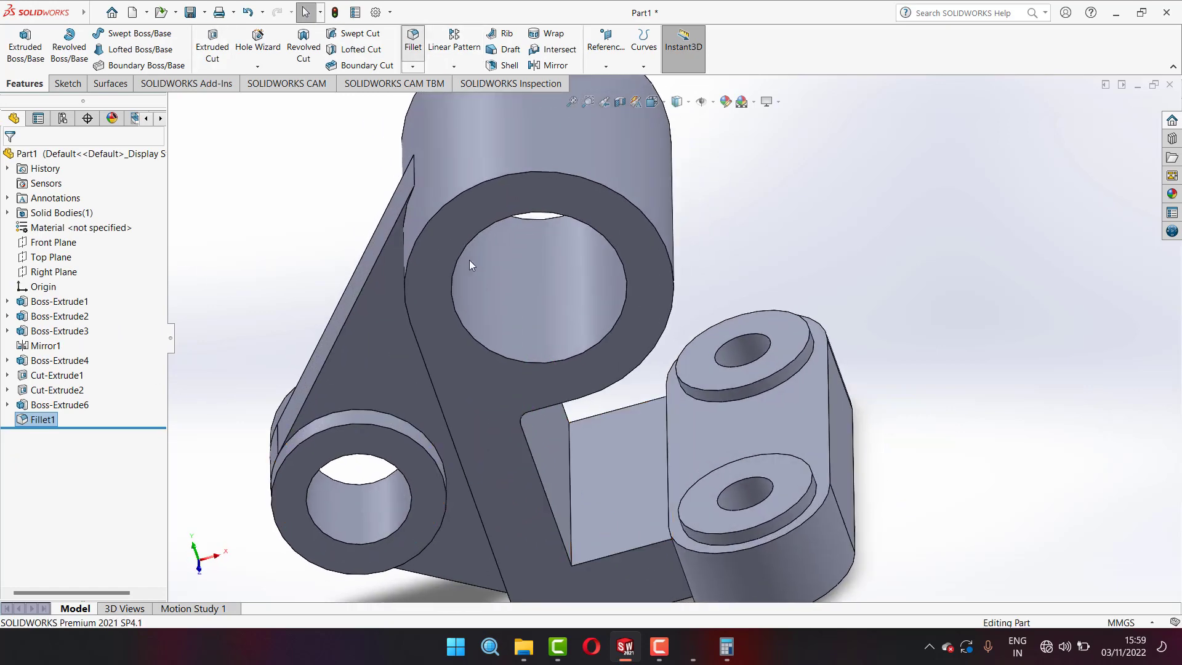
{"action": "key", "text": "Return"}
{"action": "left_click", "coordinate": [571, 471]}
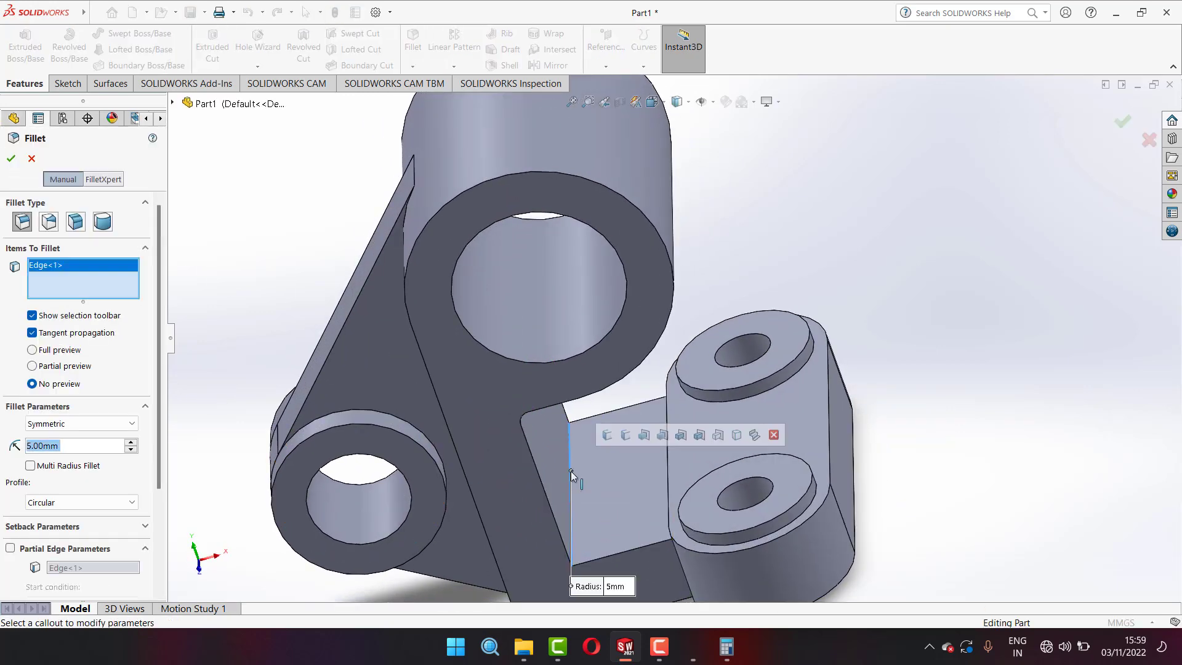
{"action": "left_click", "coordinate": [11, 158]}
- Fit the bracket and set an isometric view orientation
{"action": "key", "text": "f"}
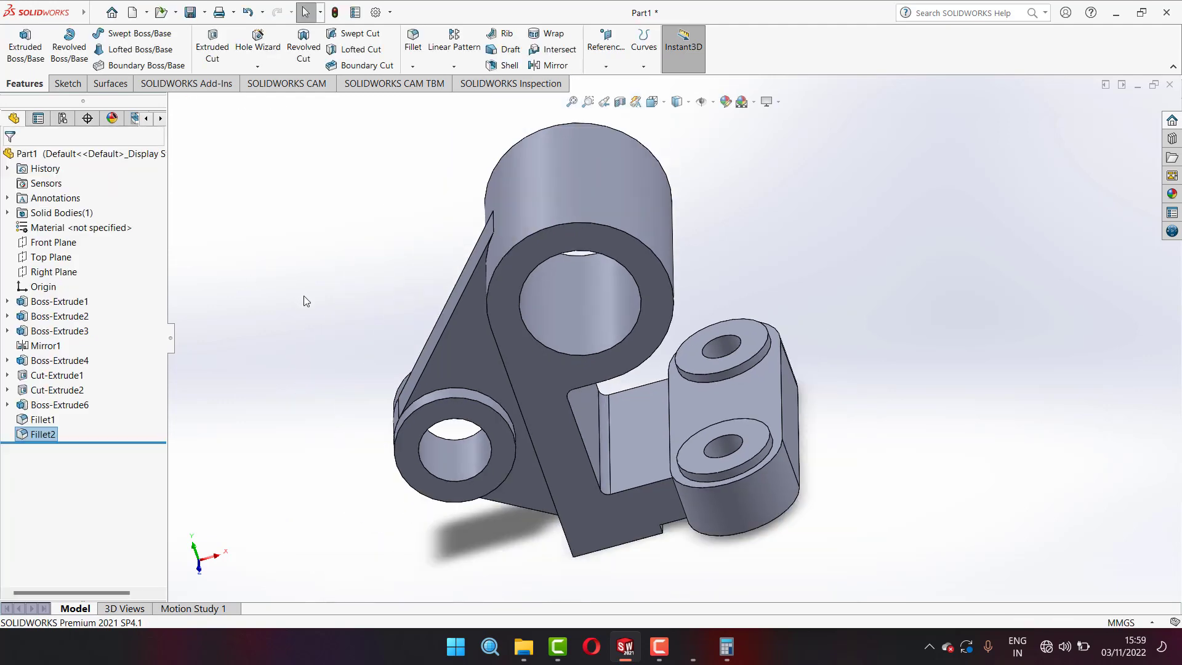
{"action": "mouse_move", "coordinate": [604, 318]}
{"action": "middle_mouse_down"}
{"action": "mouse_move", "coordinate": [749, 195]}
{"action": "mouse_move", "coordinate": [873, 241]}
{"action": "middle_mouse_up"}
{"action": "left_click", "coordinate": [652, 102]}
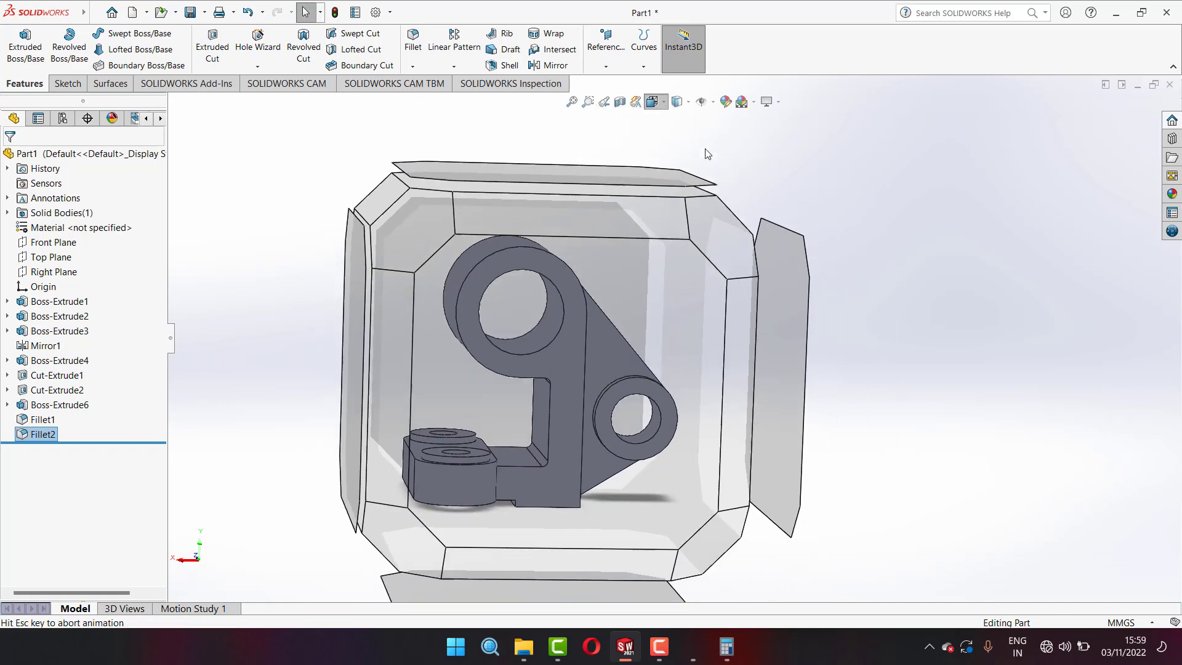
{"action": "left_click", "coordinate": [648, 321]}
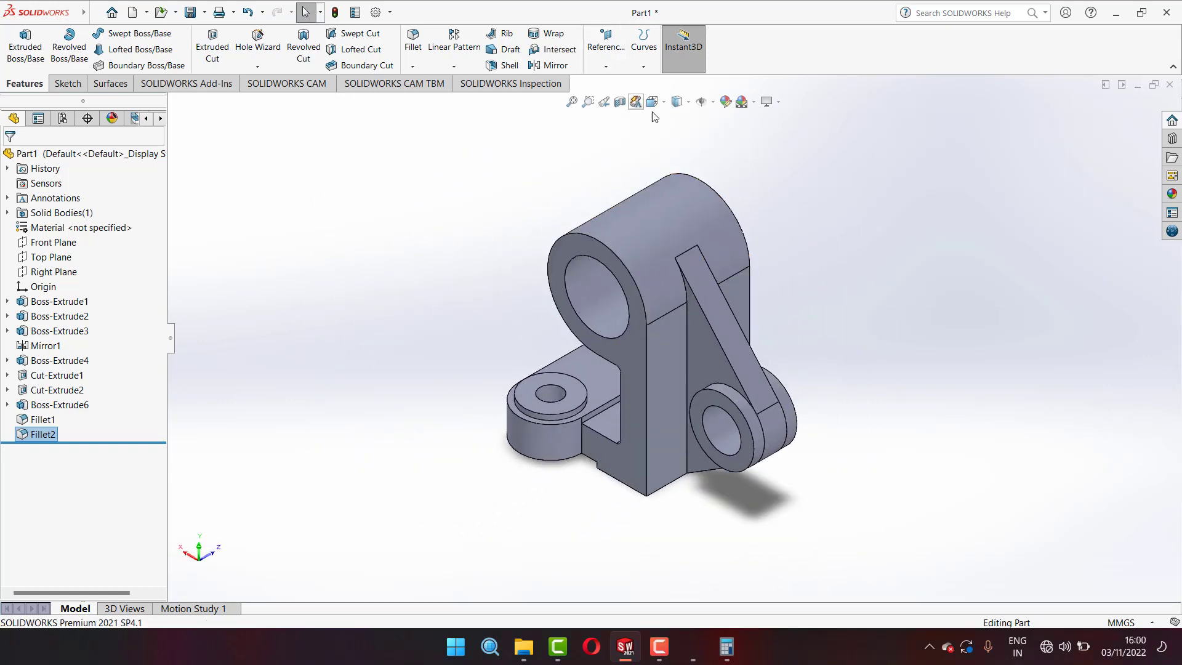
{"action": "left_click", "coordinate": [689, 103]}
{"action": "left_click", "coordinate": [652, 102]}
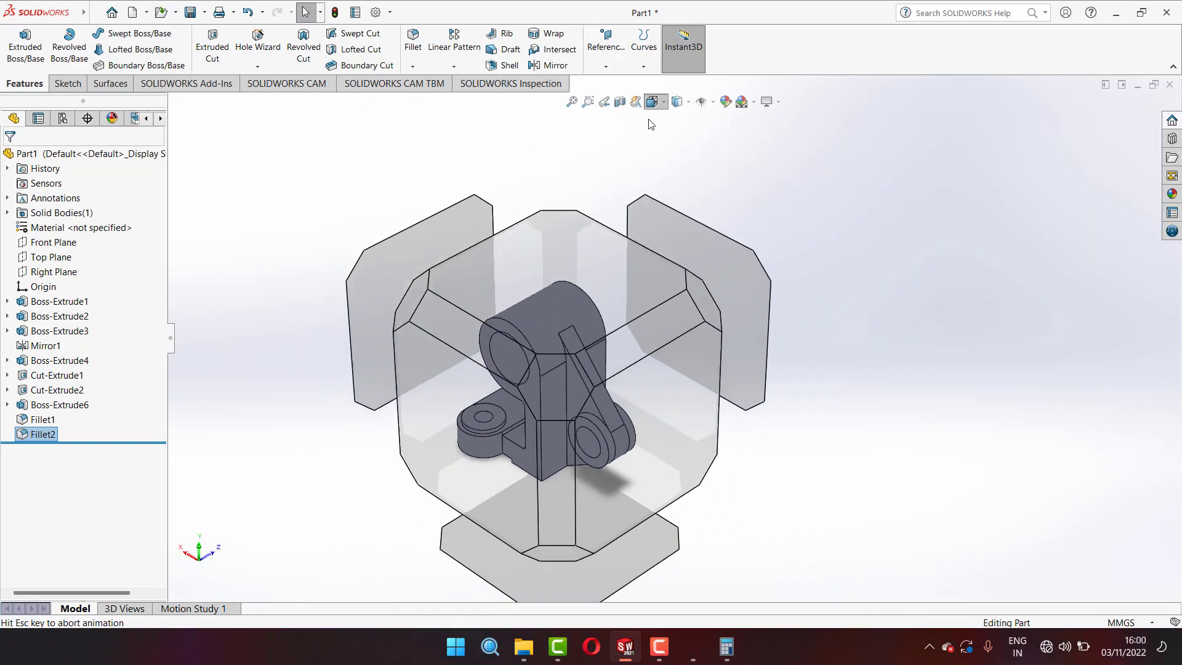
{"action": "left_click", "coordinate": [397, 337]}
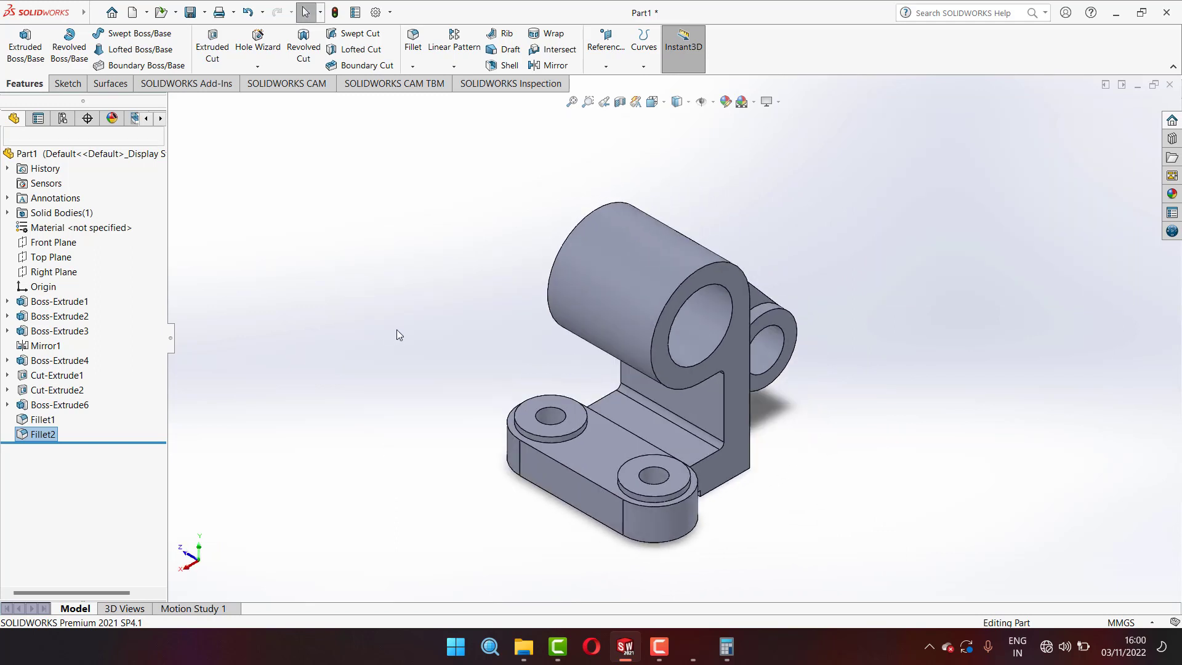
{"action": "scroll", "coordinate": [746, 438], "scroll_direction": "down", "scroll_amount": 2}
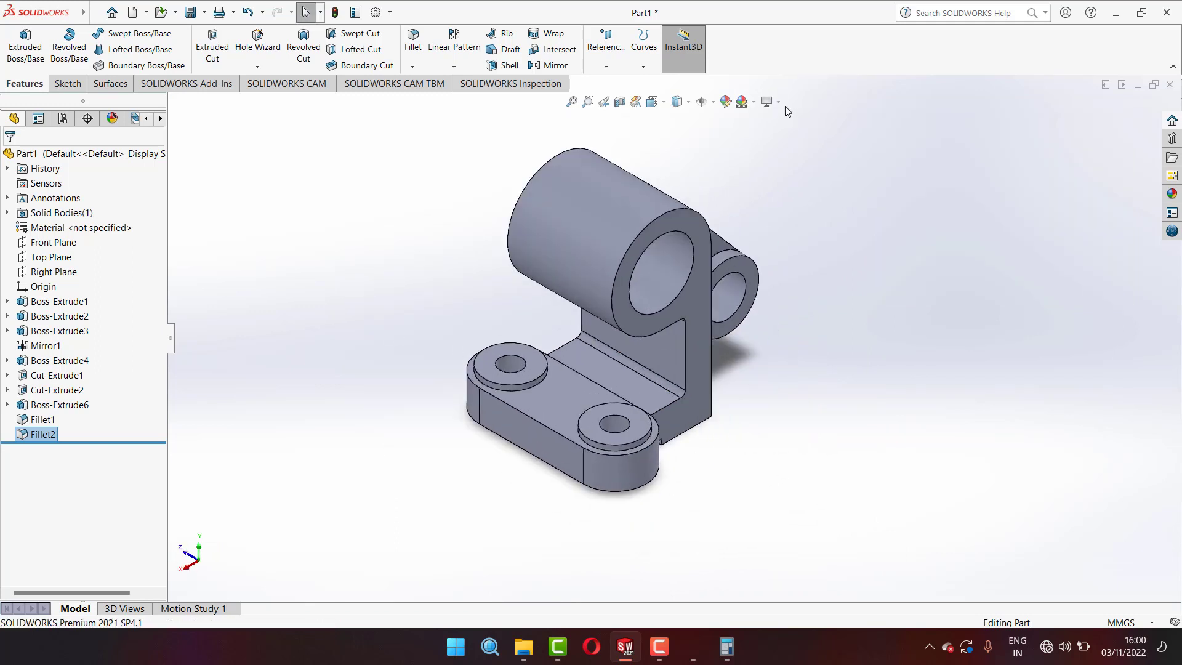
- Try ambient occlusion, RealView, perspective and cartoon display effects, keeping RealView on
{"action": "left_click", "coordinate": [778, 101]}
{"action": "left_click", "coordinate": [792, 153]}
{"action": "left_click", "coordinate": [769, 102]}
{"action": "left_click", "coordinate": [794, 150]}
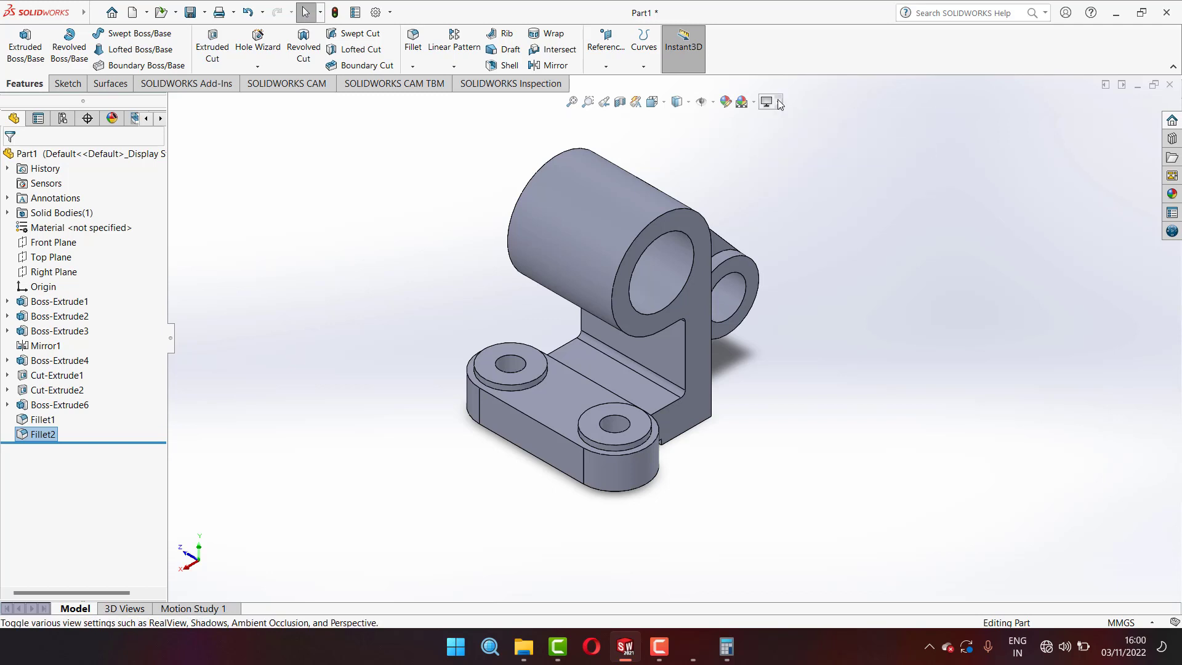
{"action": "left_click", "coordinate": [778, 102]}
{"action": "left_click", "coordinate": [800, 119]}
{"action": "left_click", "coordinate": [779, 102]}
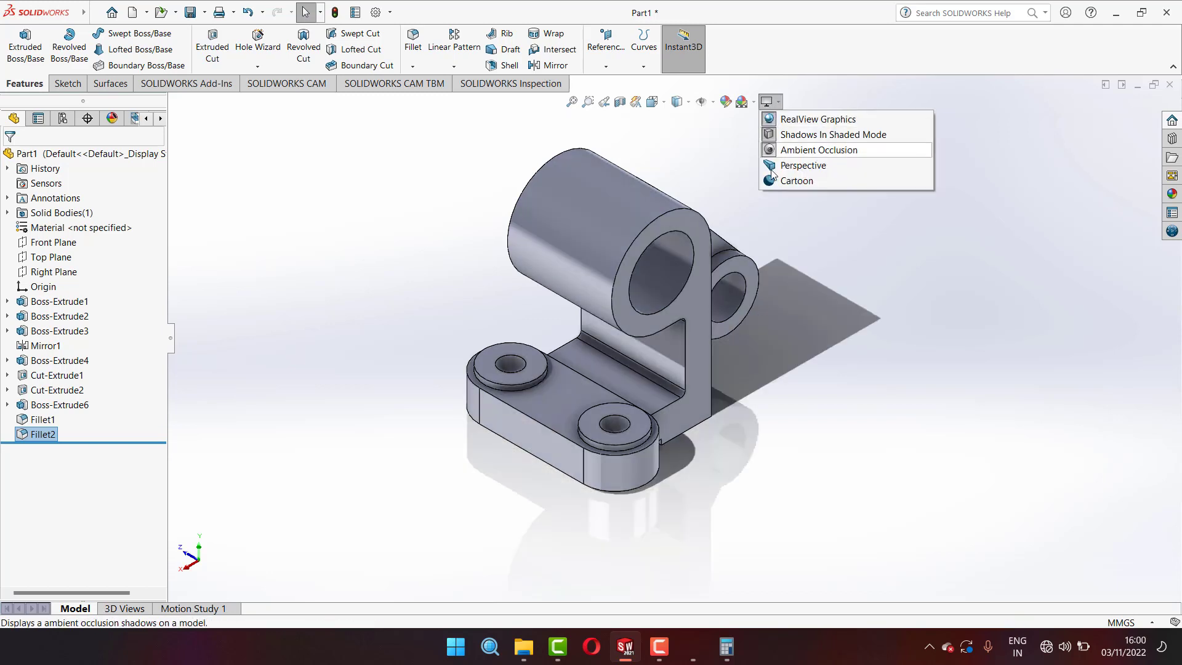
{"action": "left_click", "coordinate": [778, 159]}
{"action": "left_click", "coordinate": [778, 102]}
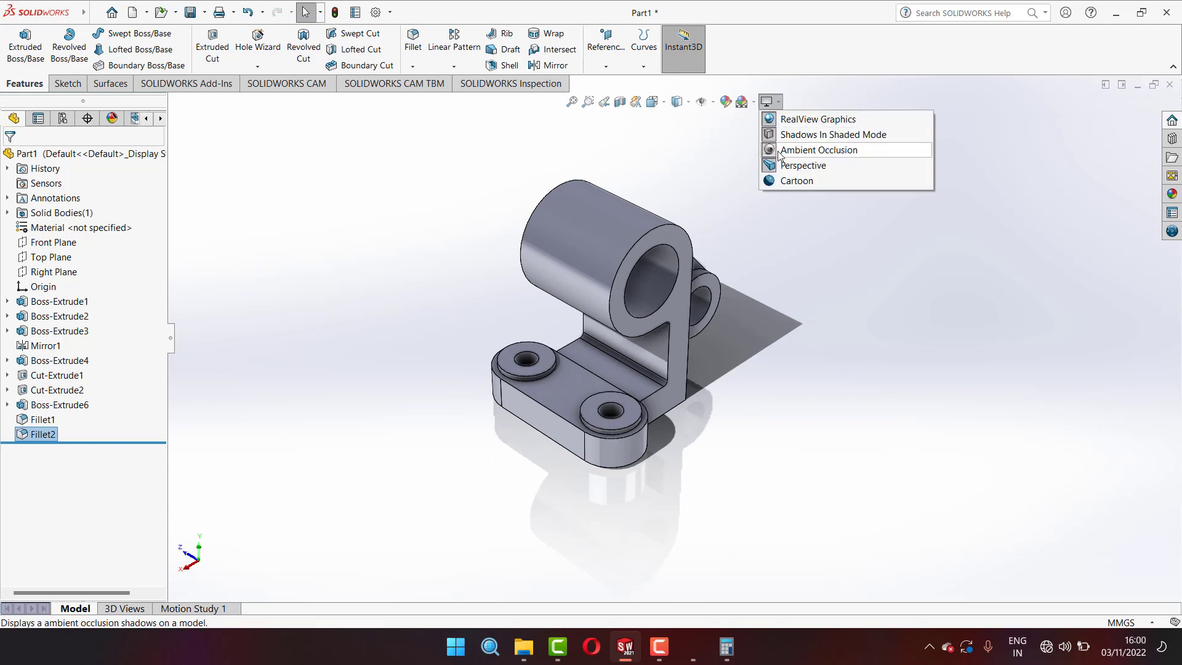
{"action": "left_click", "coordinate": [778, 182]}
{"action": "left_click", "coordinate": [778, 103]}
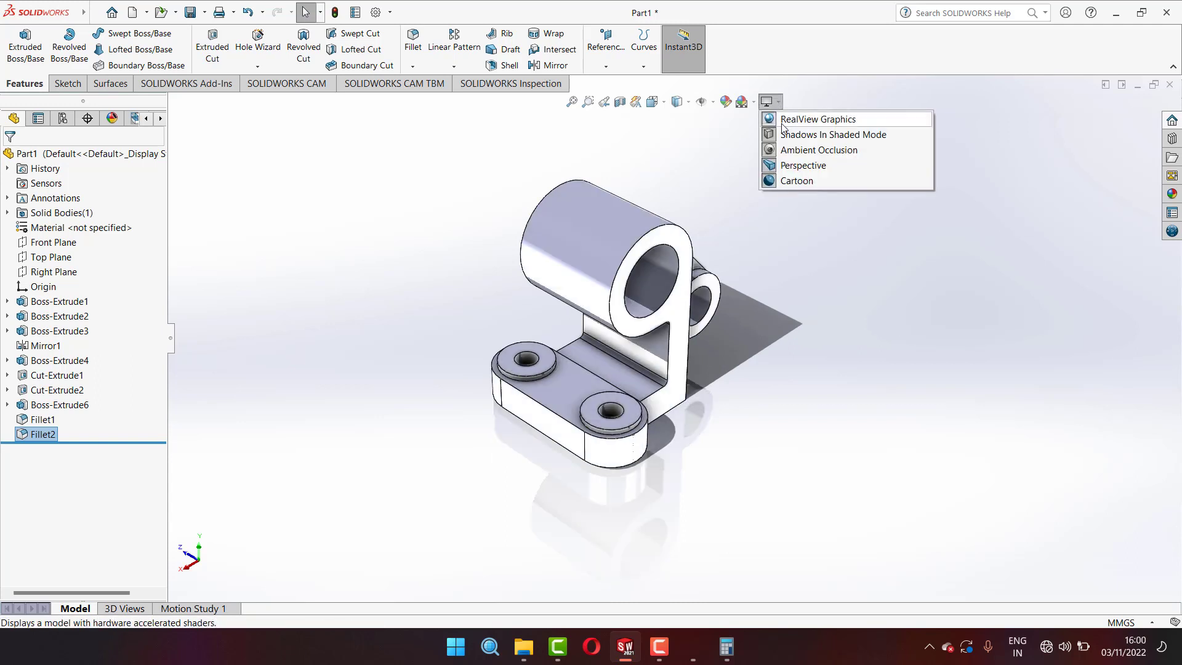
{"action": "left_click", "coordinate": [782, 122]}
{"action": "left_click", "coordinate": [781, 122]}
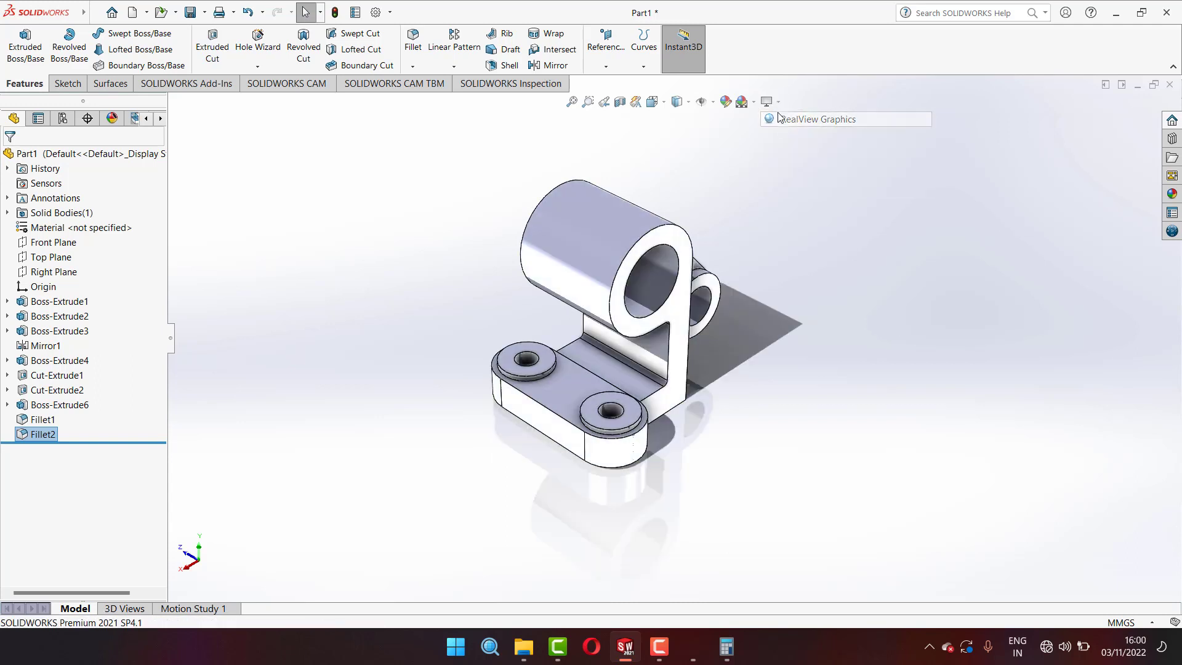
- Turn shaded-mode shadows off and leave ambient occlusion on
{"action": "left_click", "coordinate": [778, 101]}
{"action": "left_click", "coordinate": [780, 137]}
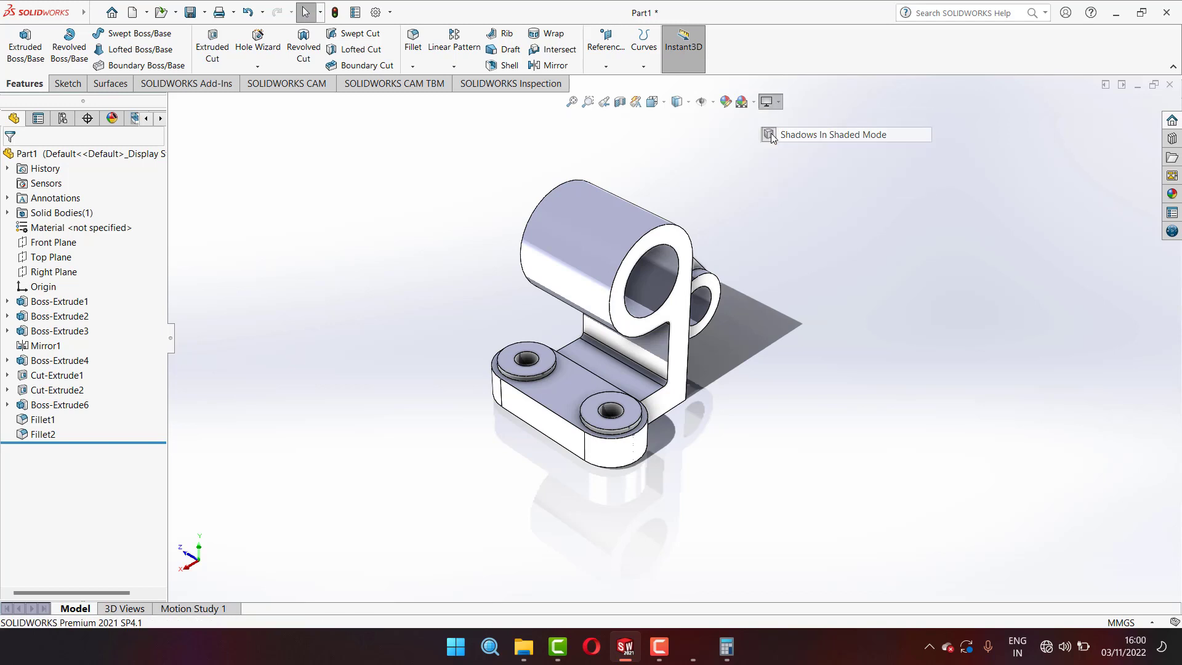
{"action": "left_click", "coordinate": [778, 103]}
{"action": "left_click", "coordinate": [781, 151]}
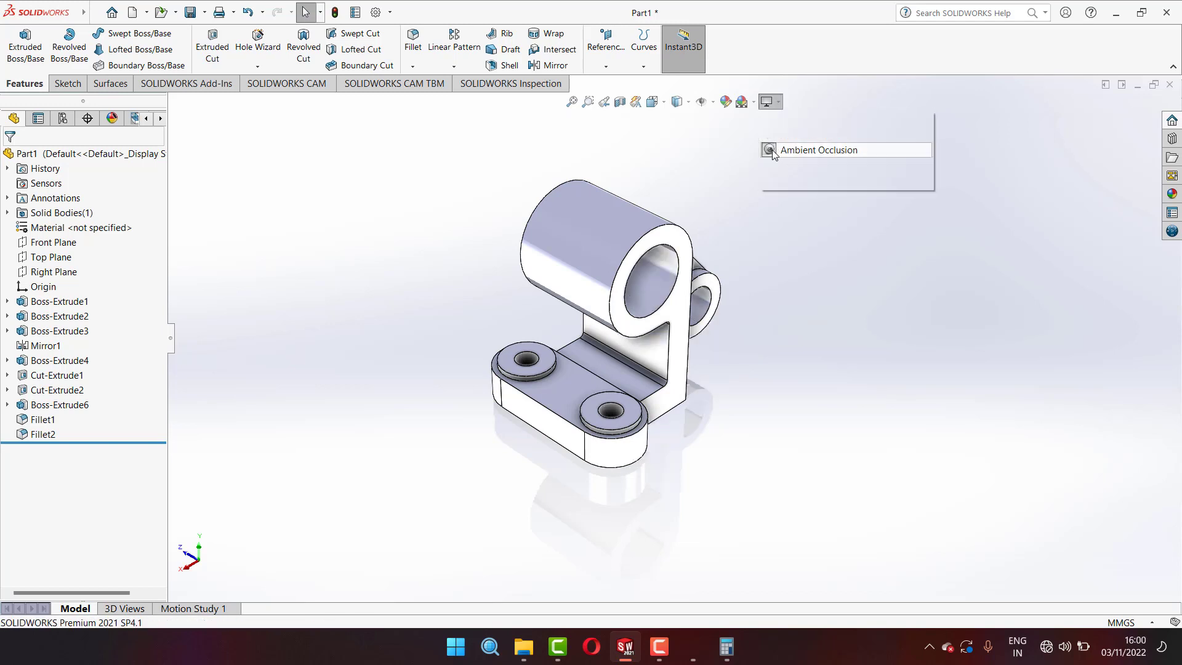
{"action": "left_click", "coordinate": [778, 102]}
{"action": "left_click", "coordinate": [780, 150]}
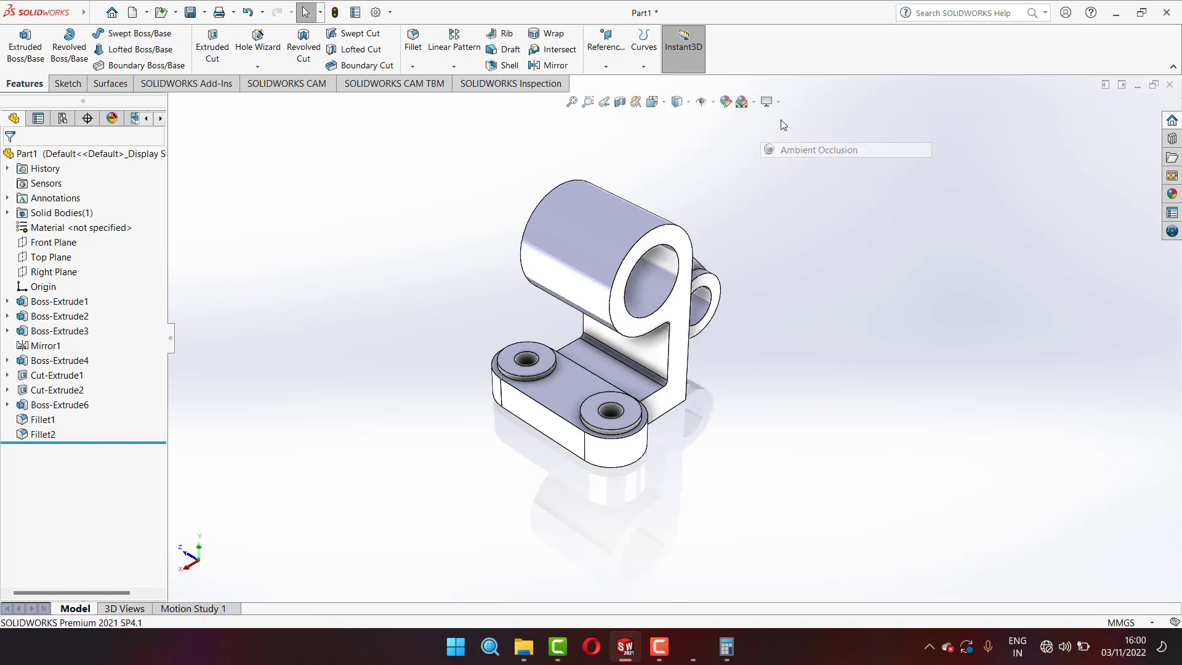
{"action": "scroll", "coordinate": [624, 311], "scroll_direction": "up", "scroll_amount": 2}
{"action": "scroll", "coordinate": [624, 311], "scroll_direction": "down", "scroll_amount": 2}
{"action": "scroll", "coordinate": [707, 365], "scroll_direction": "down", "scroll_amount": 2}
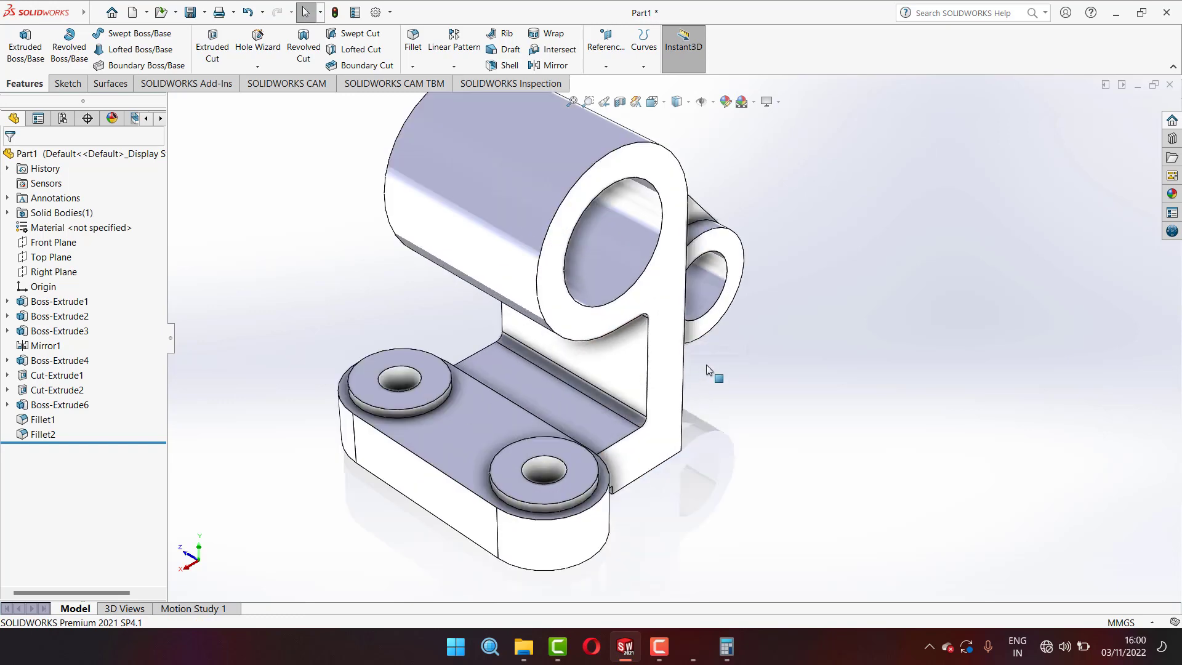
{"action": "scroll", "coordinate": [706, 365], "scroll_direction": "up", "scroll_amount": 1}
{"action": "scroll", "coordinate": [739, 342], "scroll_direction": "down", "scroll_amount": 1}
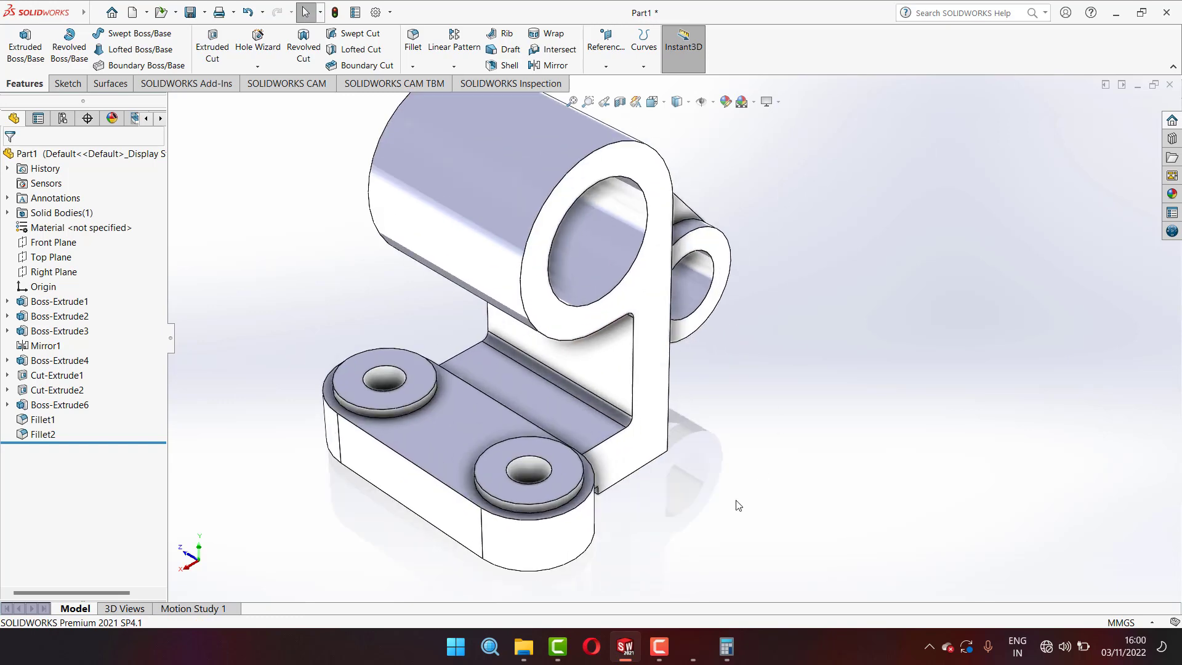
- Show the reference drawing in Photos zoomed out to 121% so every view is visible
{"action": "left_click", "coordinate": [699, 634]}
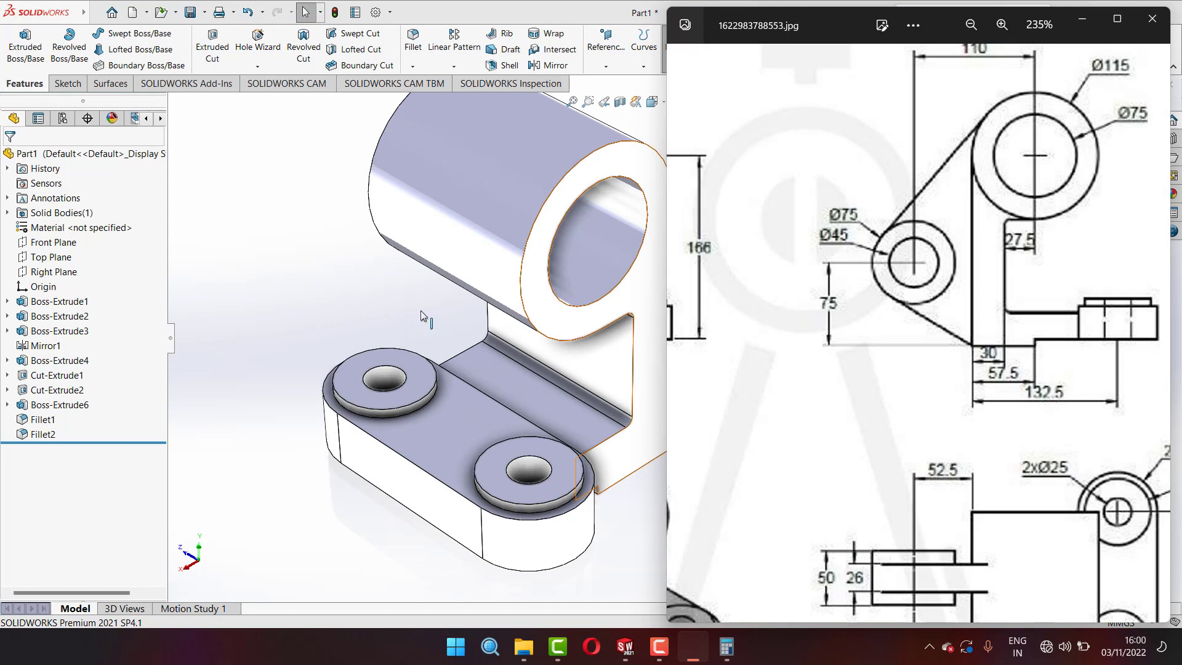
{"action": "left_click", "coordinate": [328, 262]}
{"action": "scroll", "coordinate": [446, 301], "scroll_direction": "down", "scroll_amount": 2}
{"action": "scroll", "coordinate": [926, 271], "scroll_direction": "up", "scroll_amount": 2}
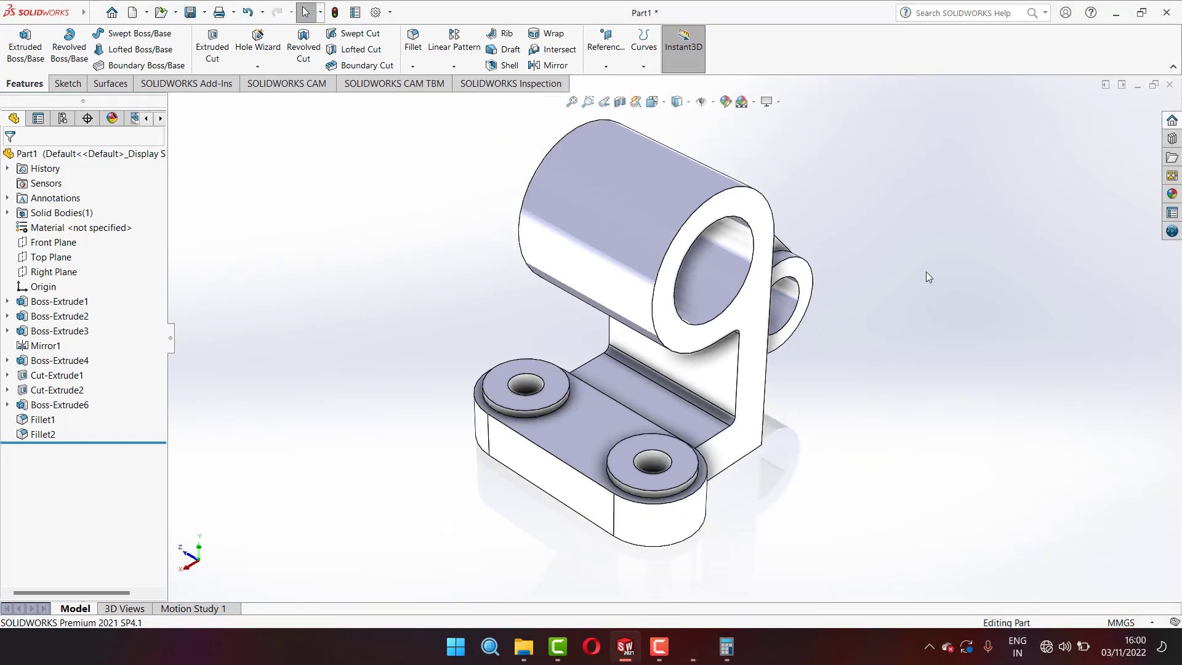
{"action": "scroll", "coordinate": [894, 338], "scroll_direction": "up", "scroll_amount": 1}
{"action": "scroll", "coordinate": [701, 450], "scroll_direction": "down", "scroll_amount": 1}
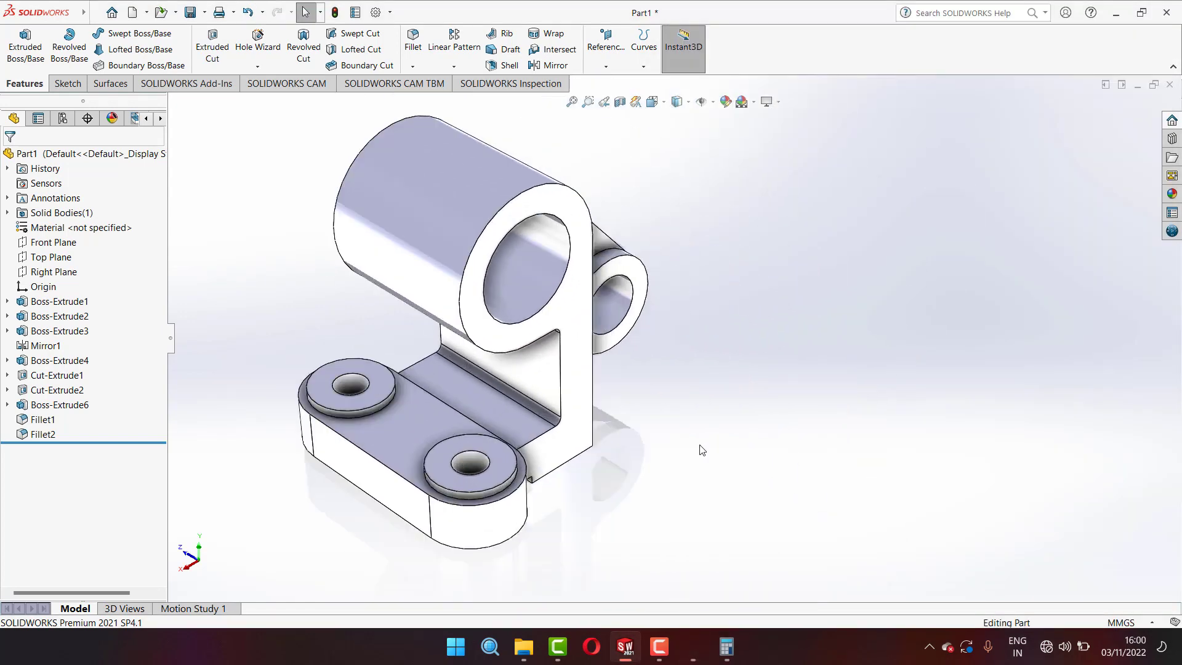
{"action": "left_click", "coordinate": [705, 634]}
{"action": "scroll", "coordinate": [855, 357], "scroll_direction": "down", "scroll_amount": 2}
{"action": "scroll", "coordinate": [857, 345], "scroll_direction": "down", "scroll_amount": 2}
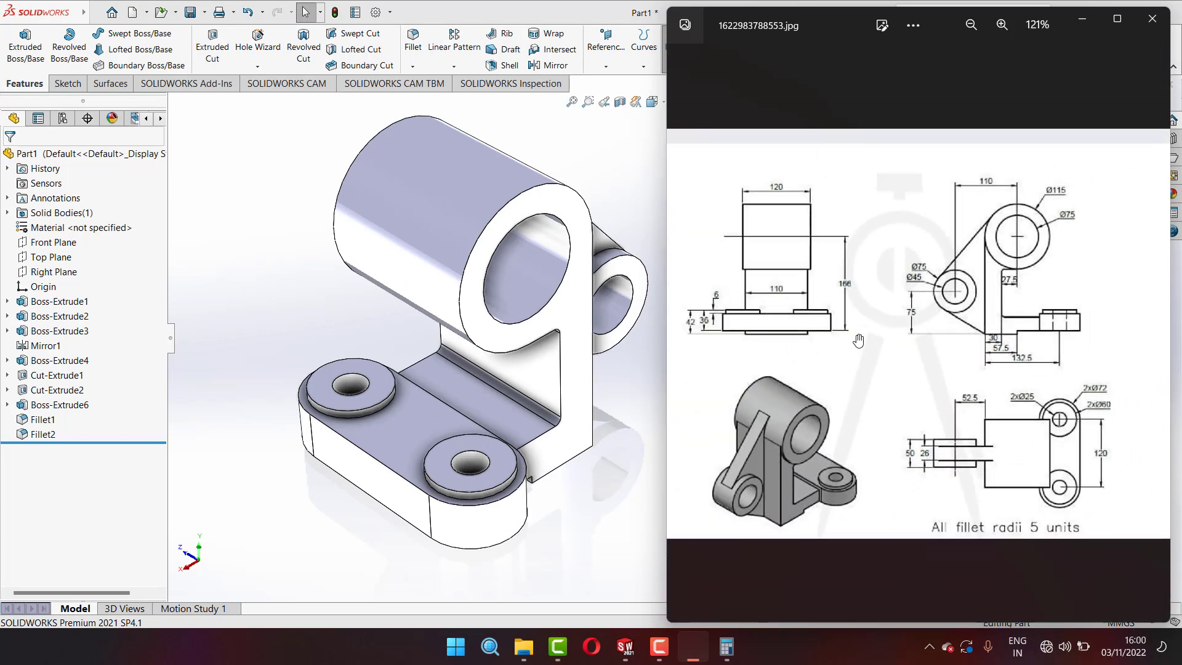